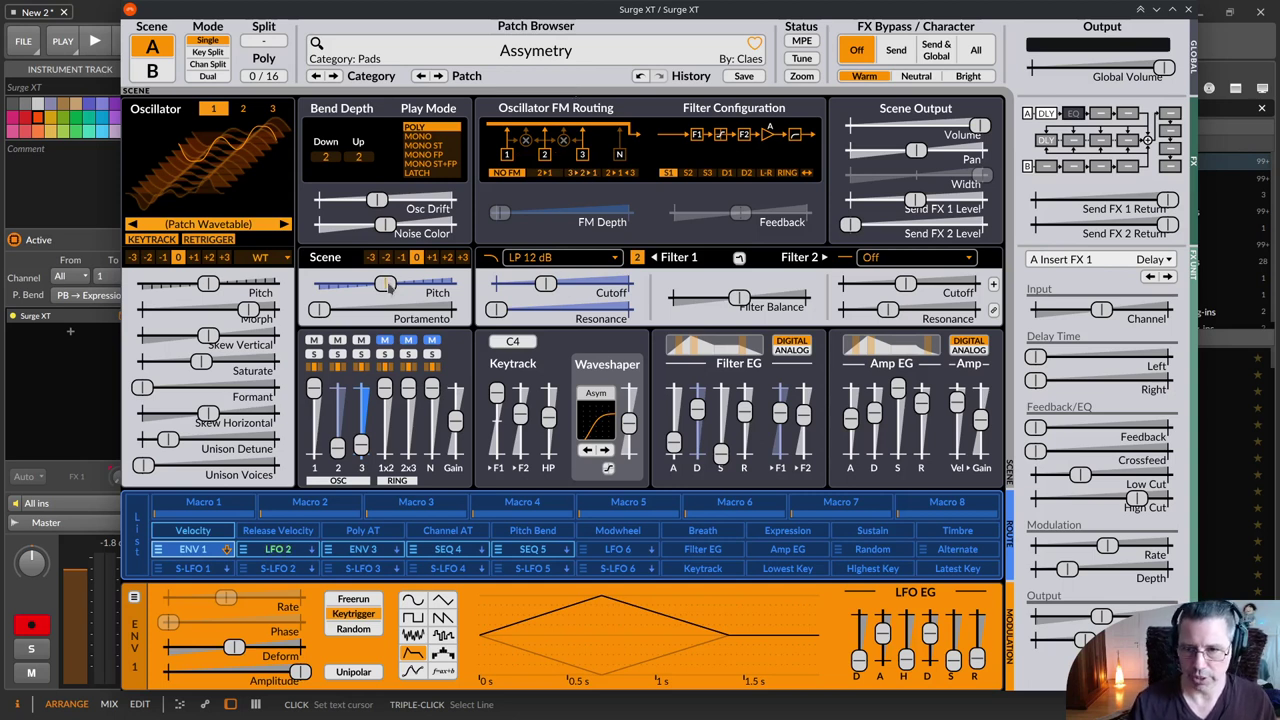
Raise the scene pitch and portamento time, then reset both to their defaults.
drag(385, 284, 437, 283)
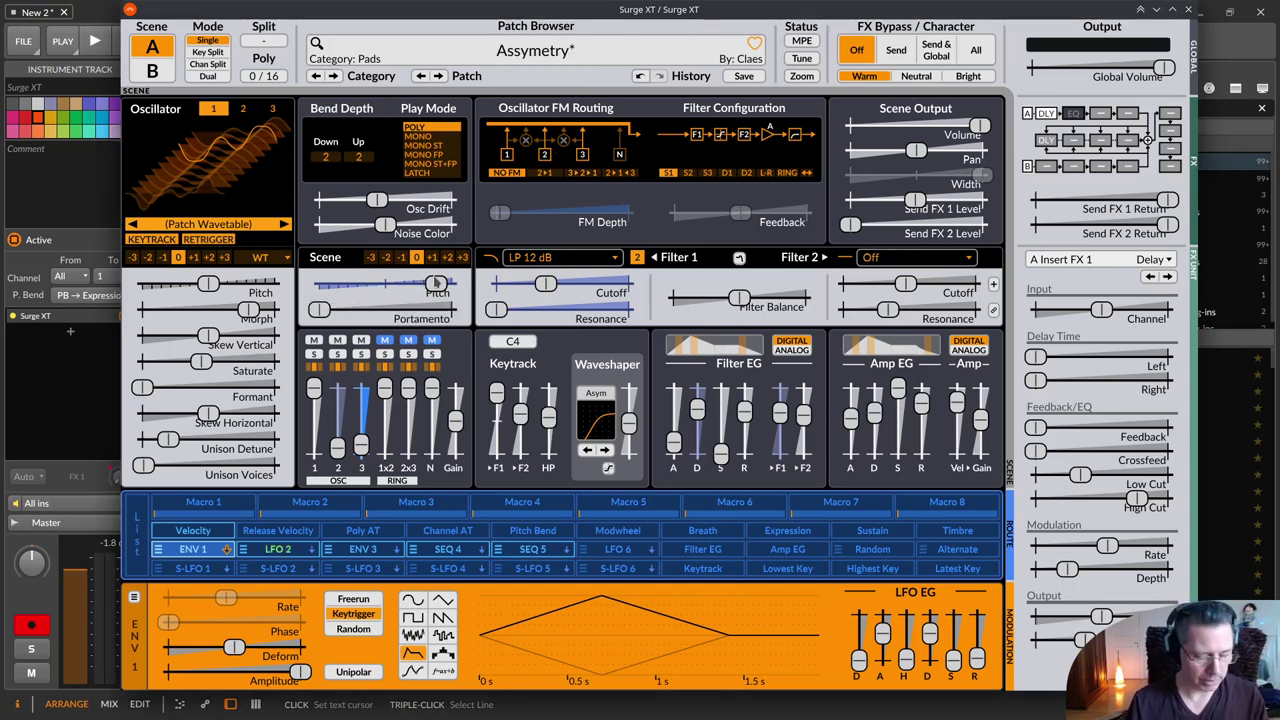
double_click(437, 283)
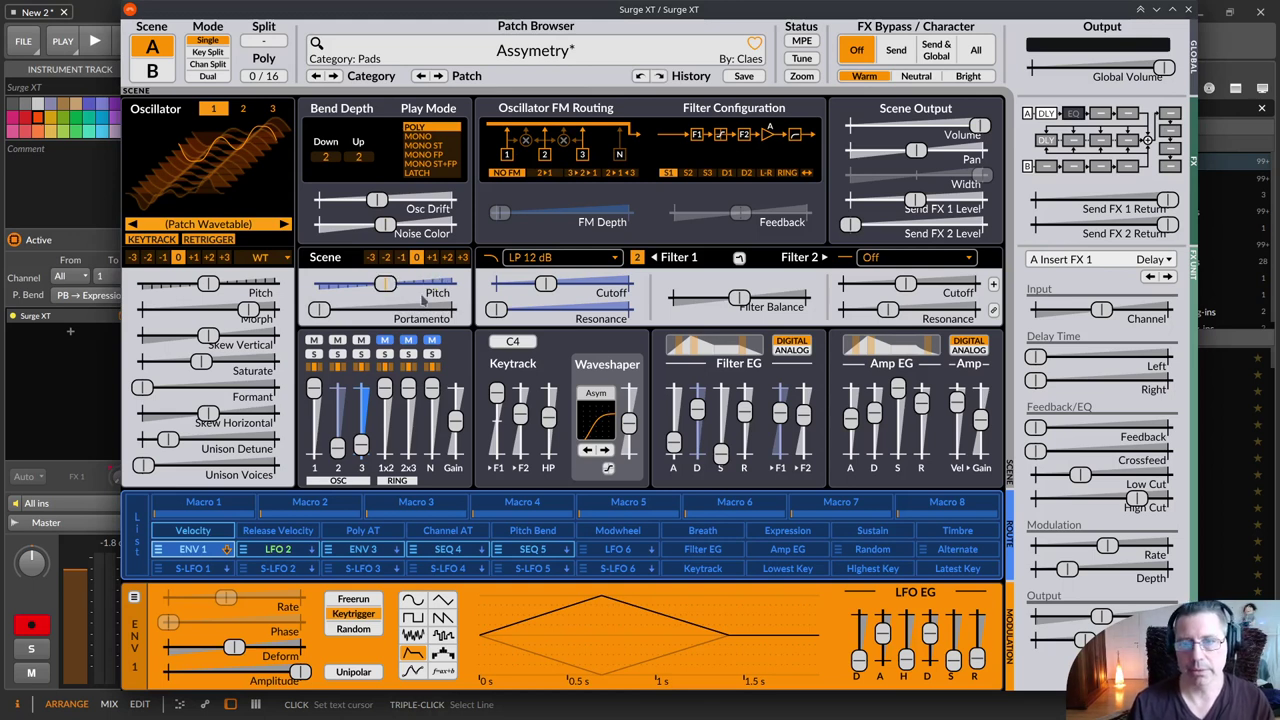
drag(320, 311, 408, 310)
double_click(409, 310)
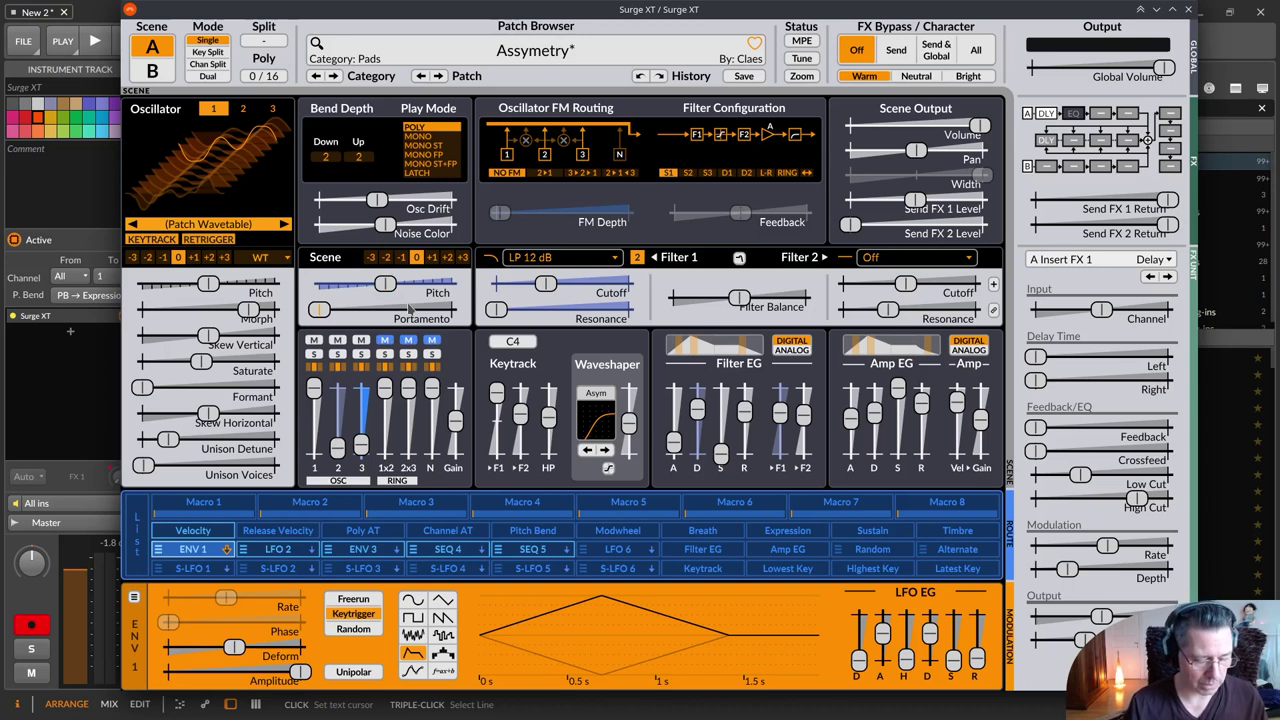
Undo and redo the portamento reset, then cancel a Skew Vertical value entry.
key(ctrl+z)
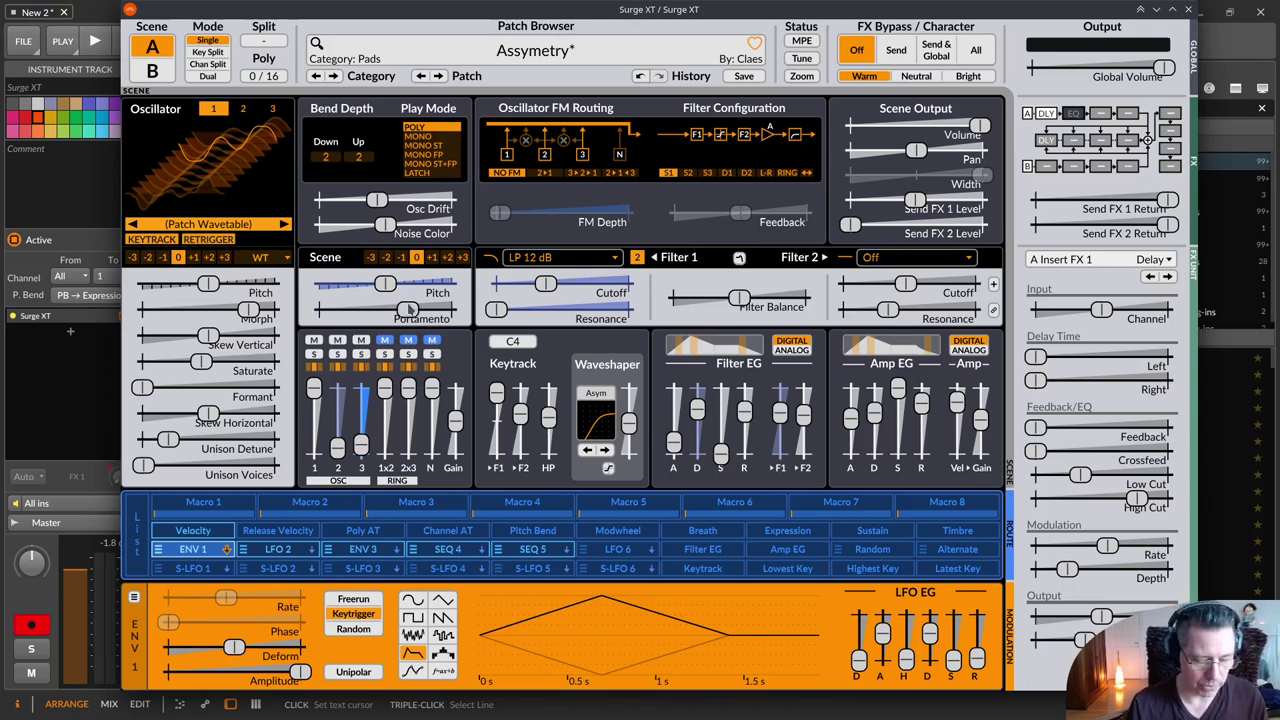
key(ctrl+shift+z)
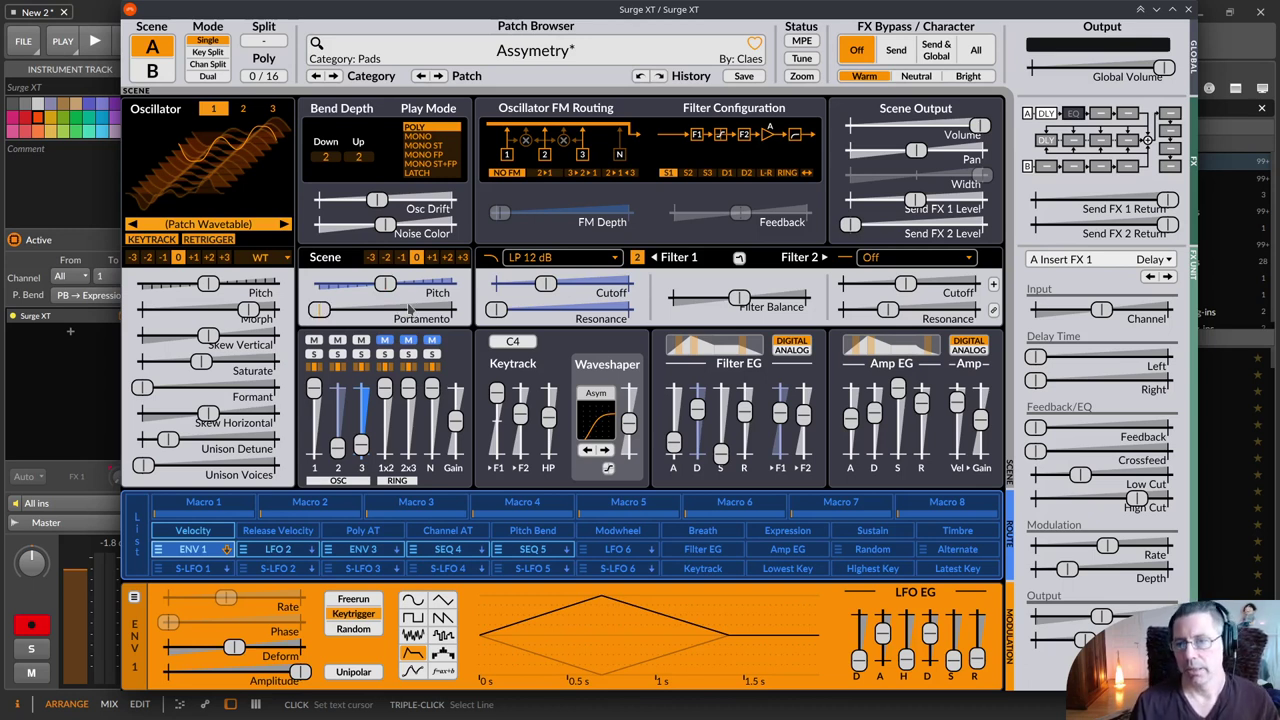
double_click(289, 333)
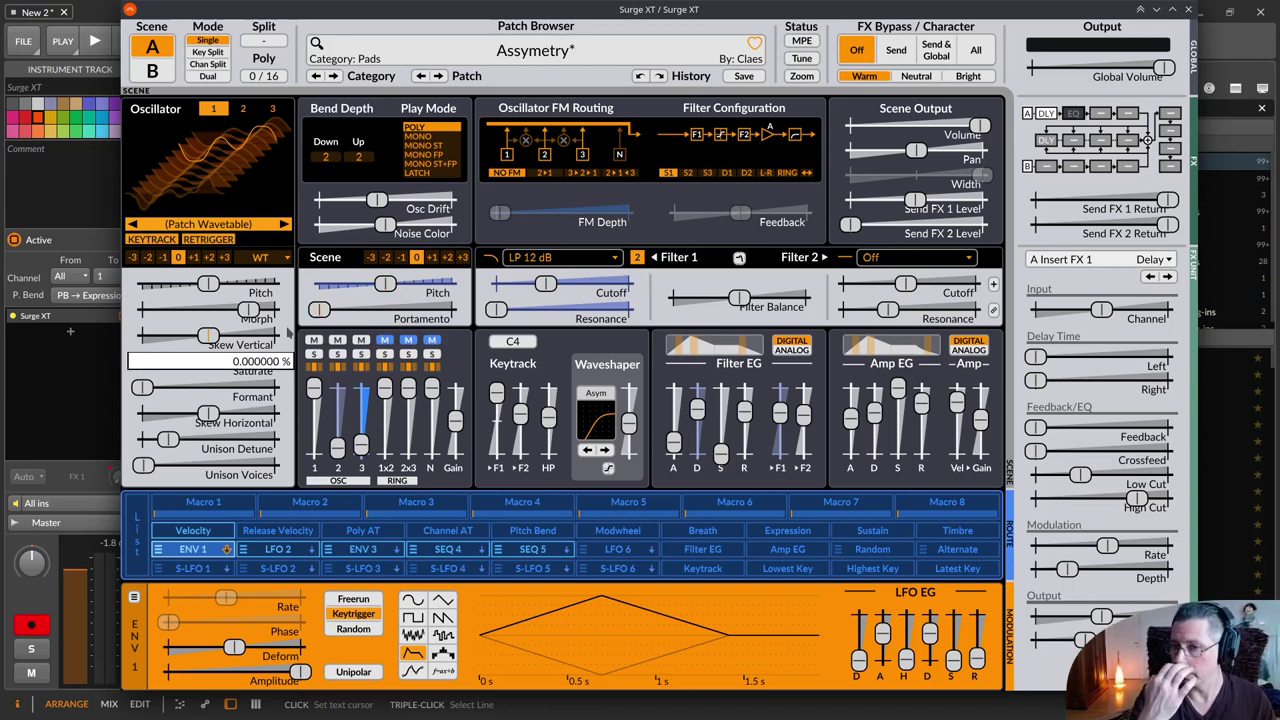
key(Escape)
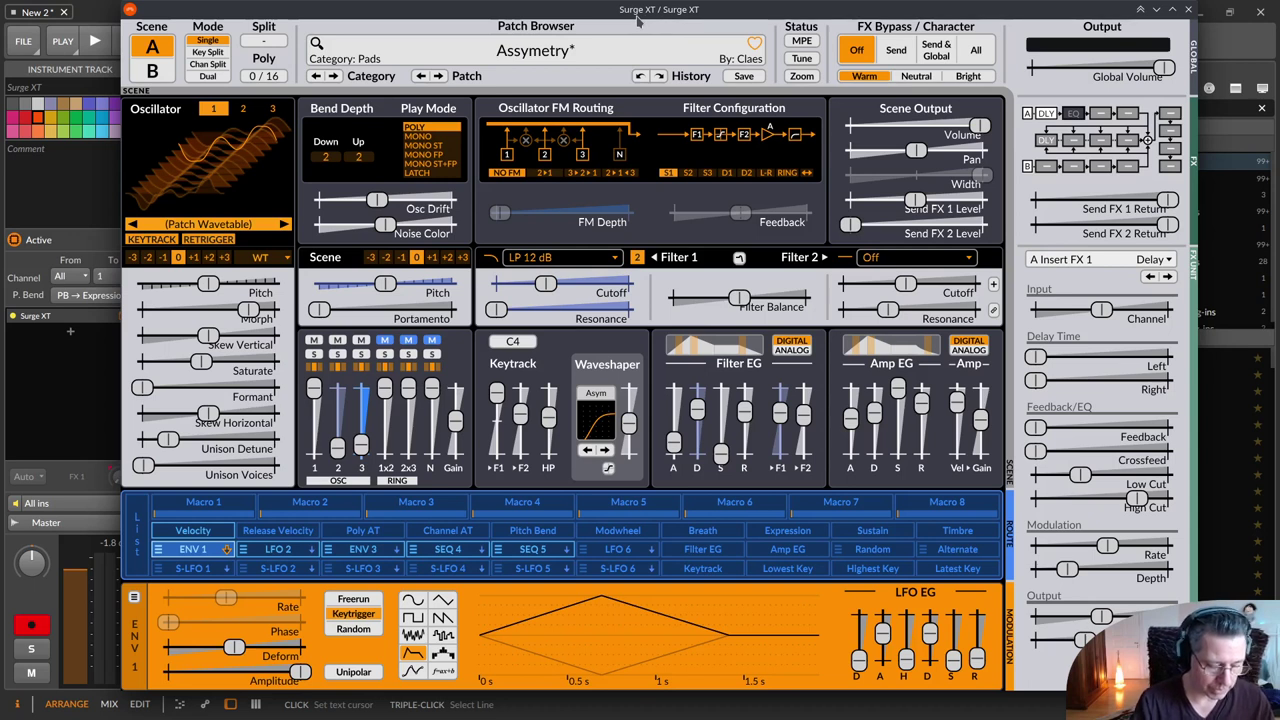
key(alt+b)
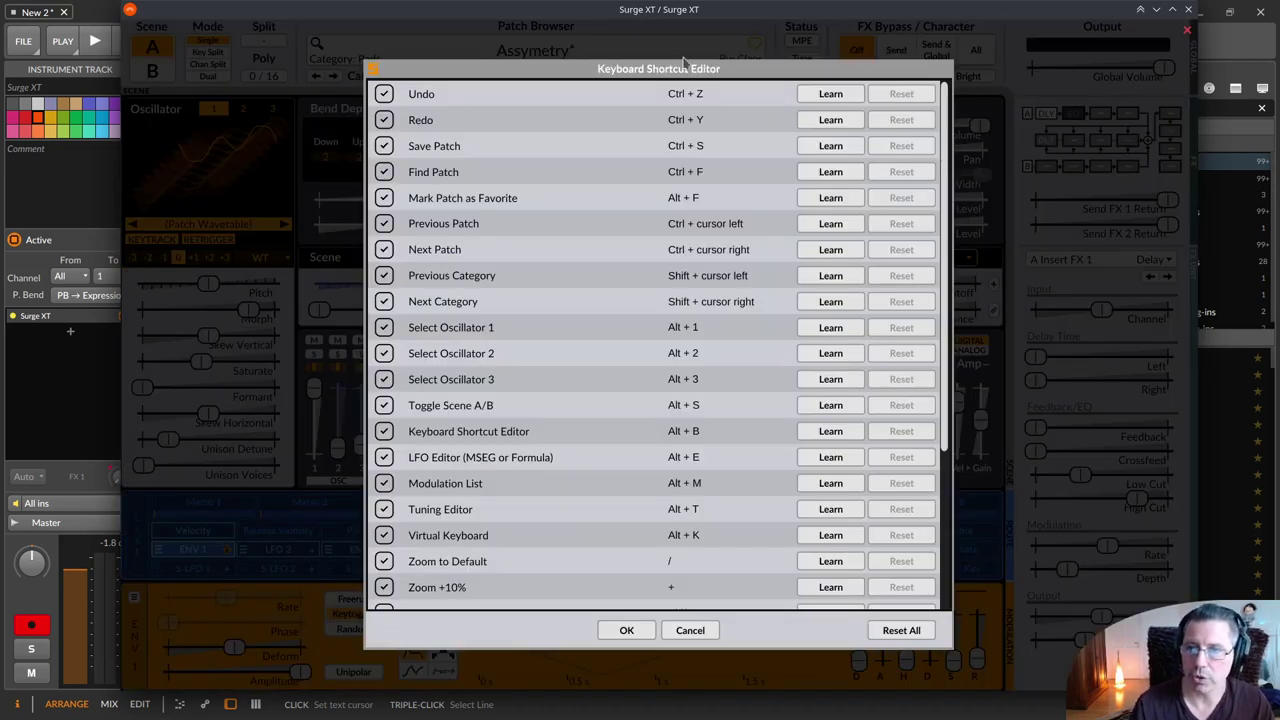
scroll(948, 135, down, 1)
drag(948, 135, 936, 160)
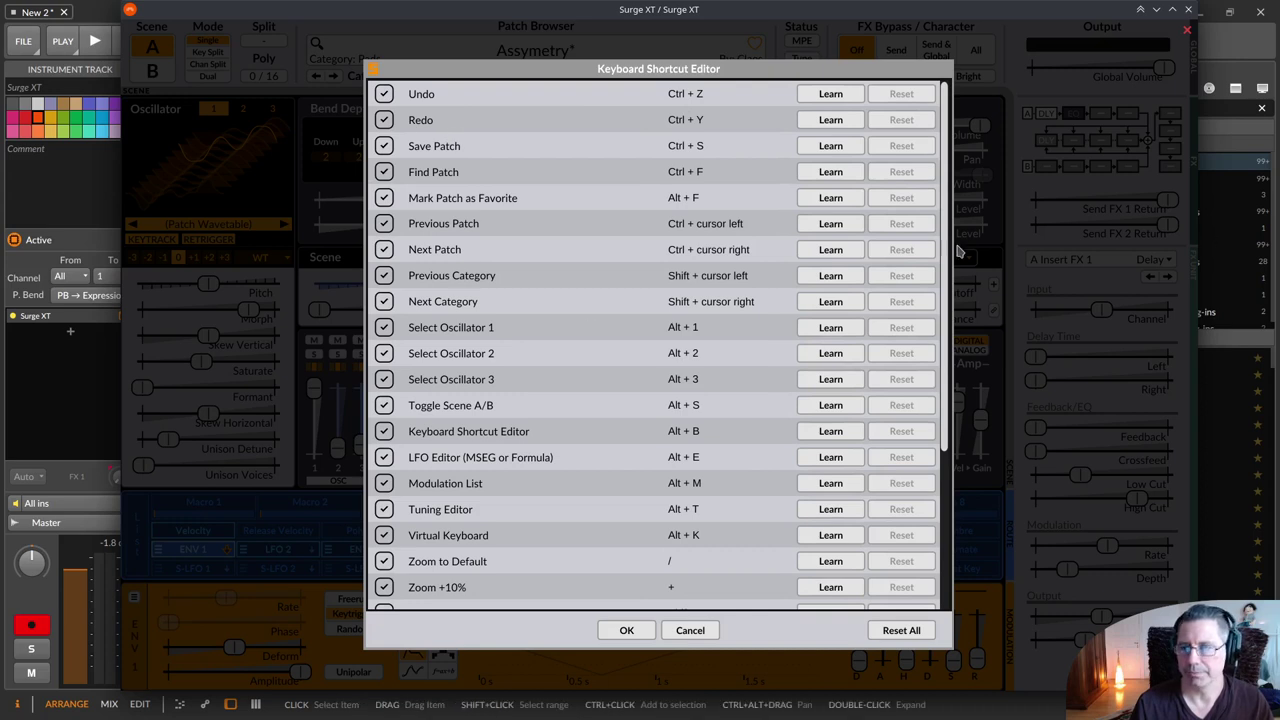
drag(952, 260, 984, 205)
click(855, 100)
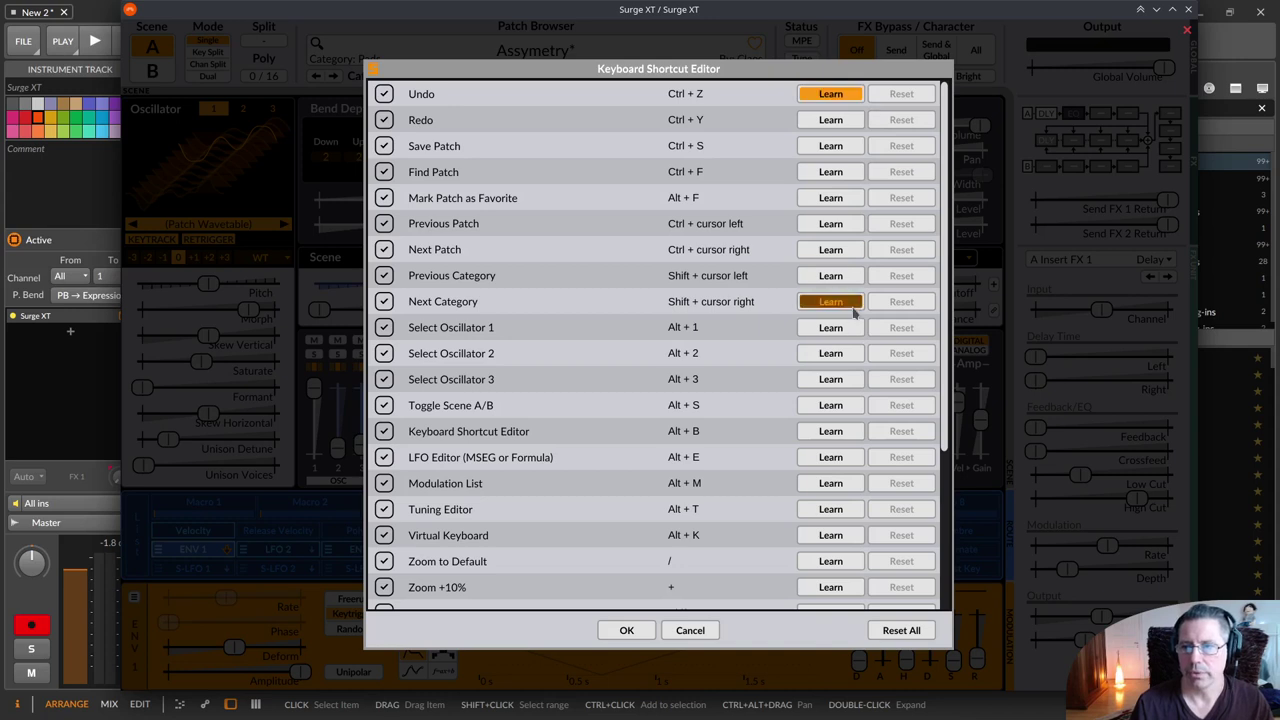
key(Escape)
click(898, 96)
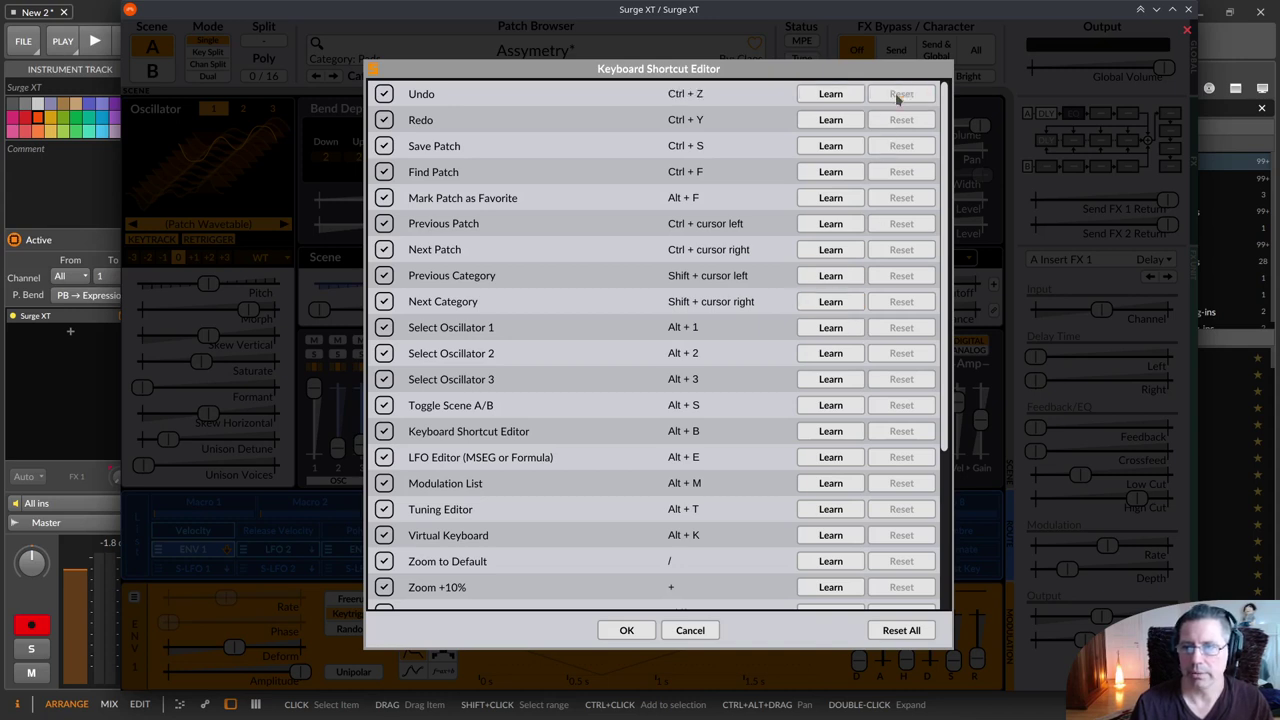
click(688, 630)
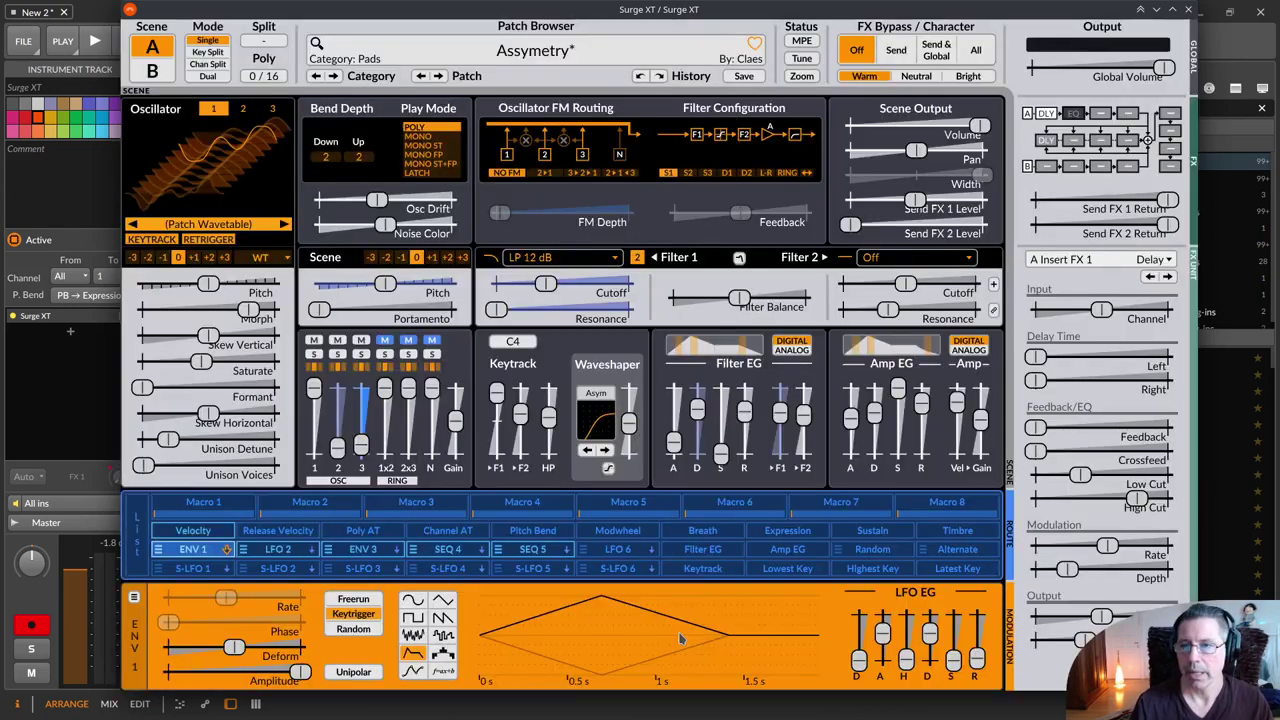
click(528, 50)
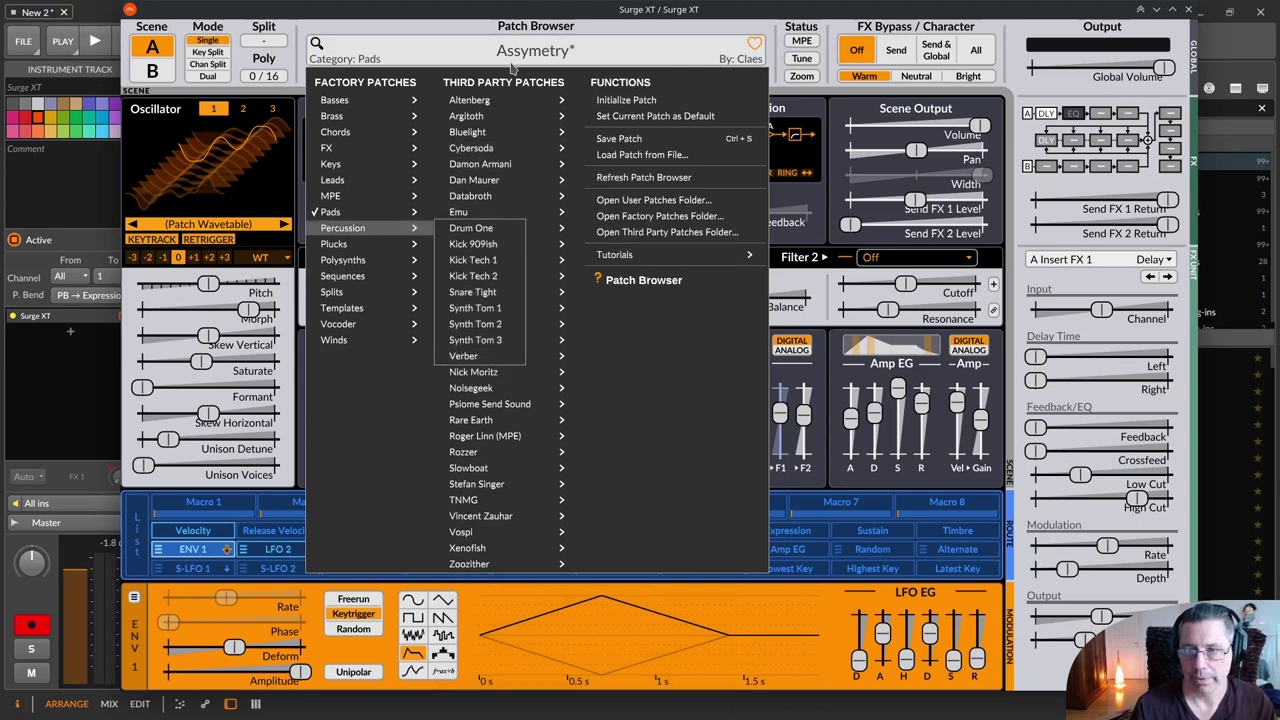
key(Up)
key(Up)
key(Up)
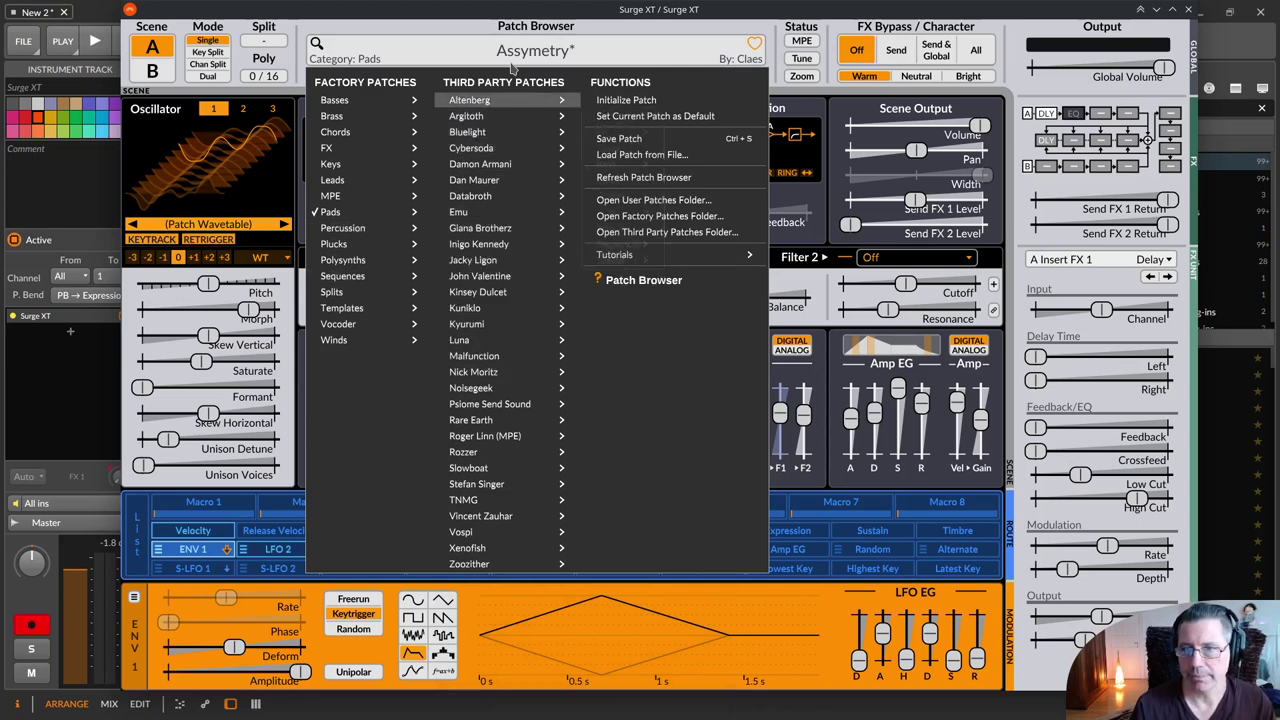
key(Down)
key(Down)
key(Down)
key(Down)
key(Down)
key(Down)
key(Down)
key(Down)
key(Down)
key(Down)
key(Down)
key(Down)
key(Down)
key(Down)
key(Down)
key(Down)
key(Down)
key(Down)
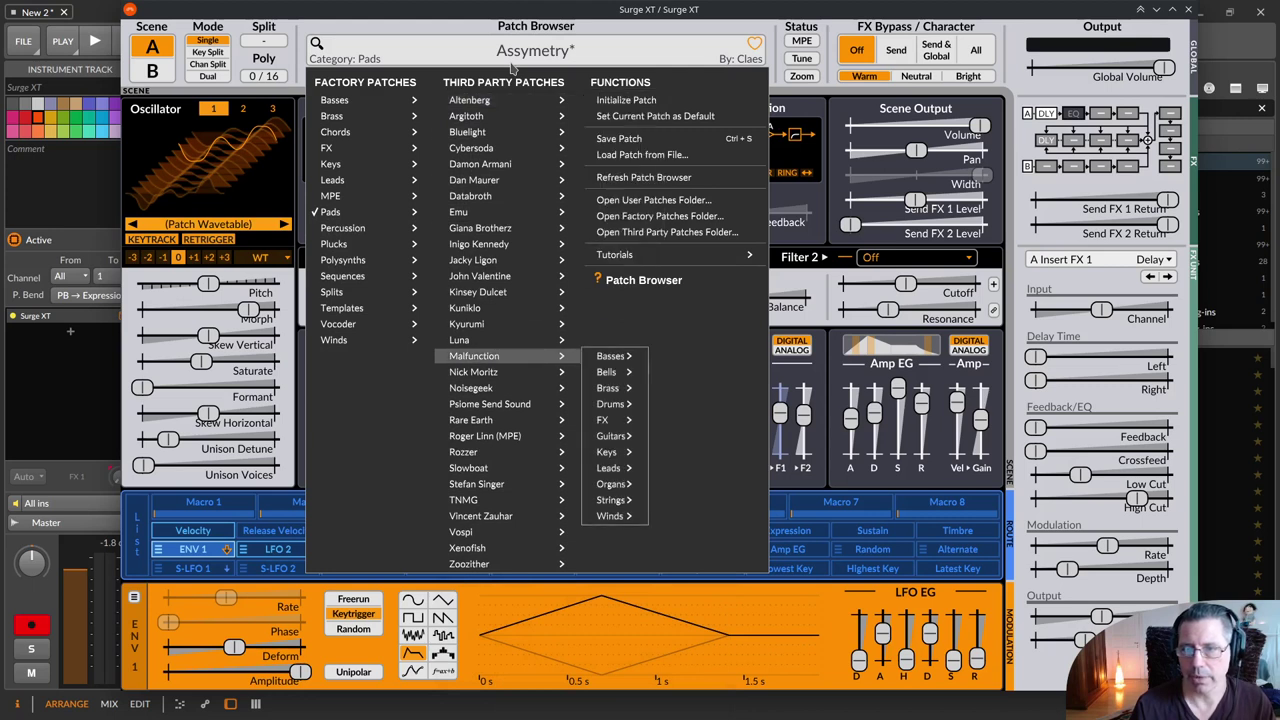
key(Down)
key(Down)
key(Down)
key(Down)
key(Right)
key(Up)
key(Up)
key(Up)
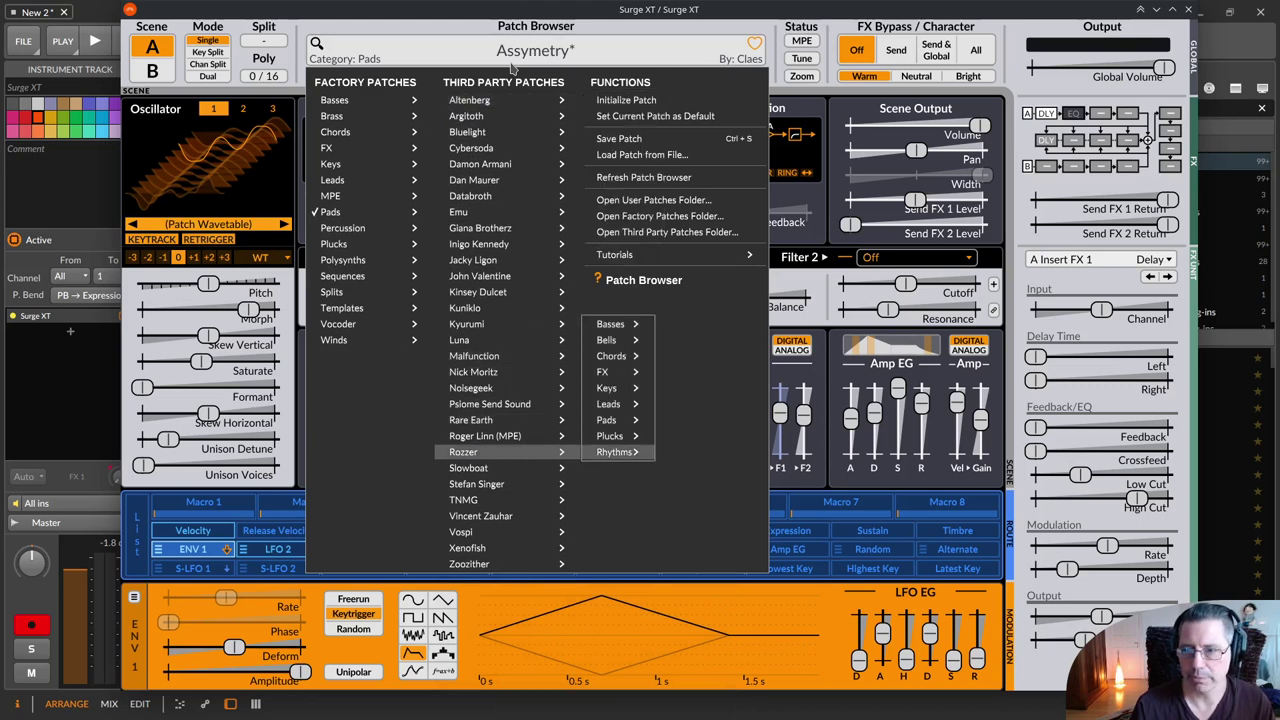
key(Up)
key(Up)
key(Up)
key(Up)
key(Up)
key(Up)
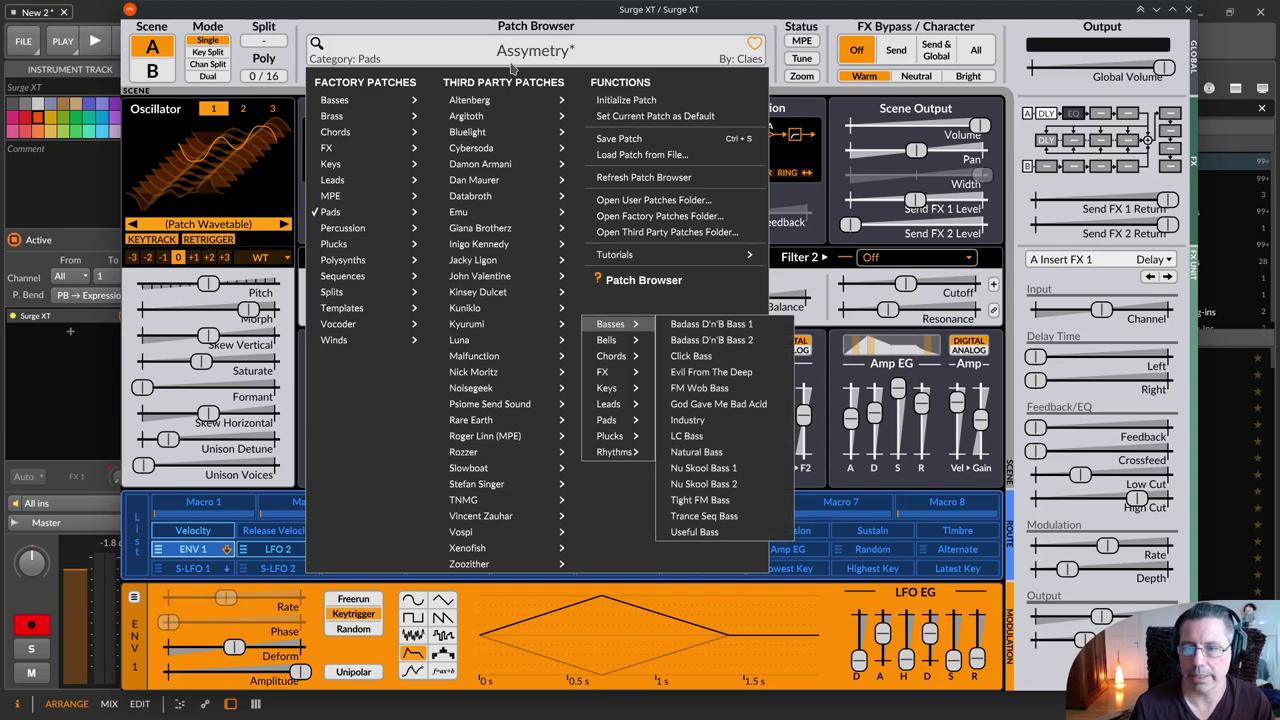
key(Right)
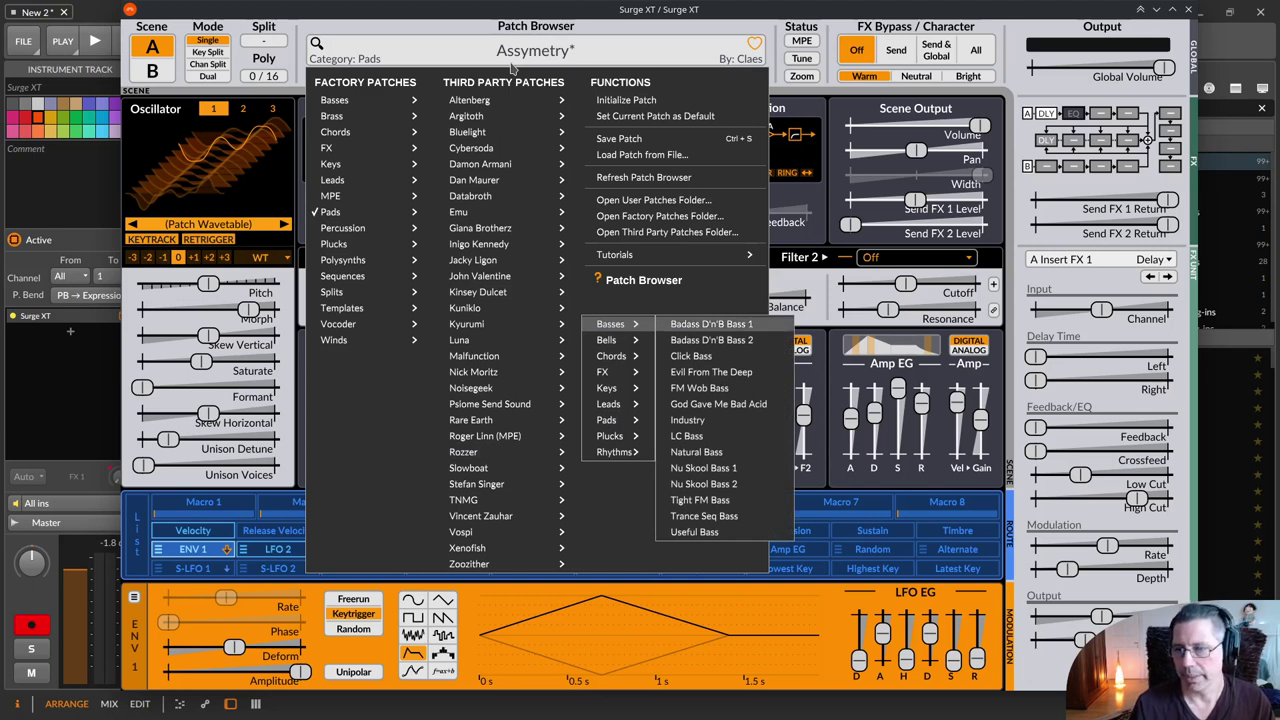
key(Left)
key(Left)
key(Up)
key(Up)
key(Up)
key(Up)
key(Up)
key(Up)
key(Up)
key(Up)
key(Up)
key(Up)
key(Up)
key(Up)
key(Up)
key(Up)
key(Up)
key(Up)
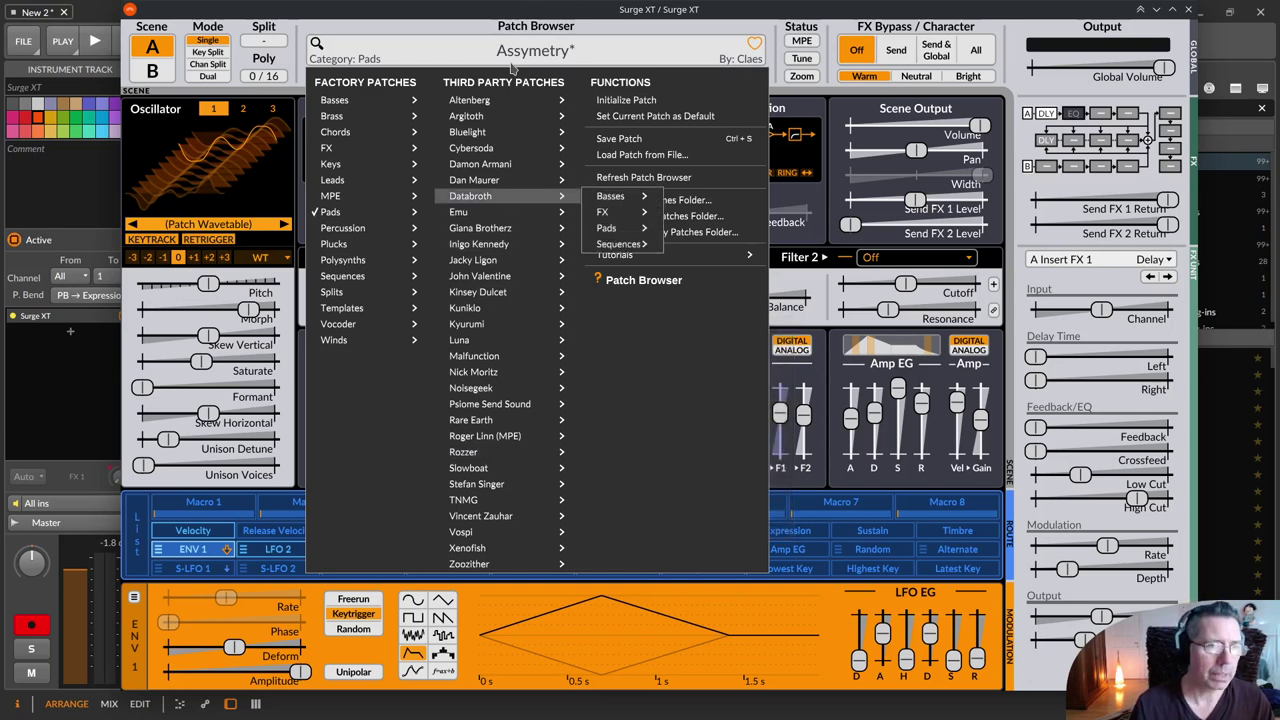
key(Escape)
key(Escape)
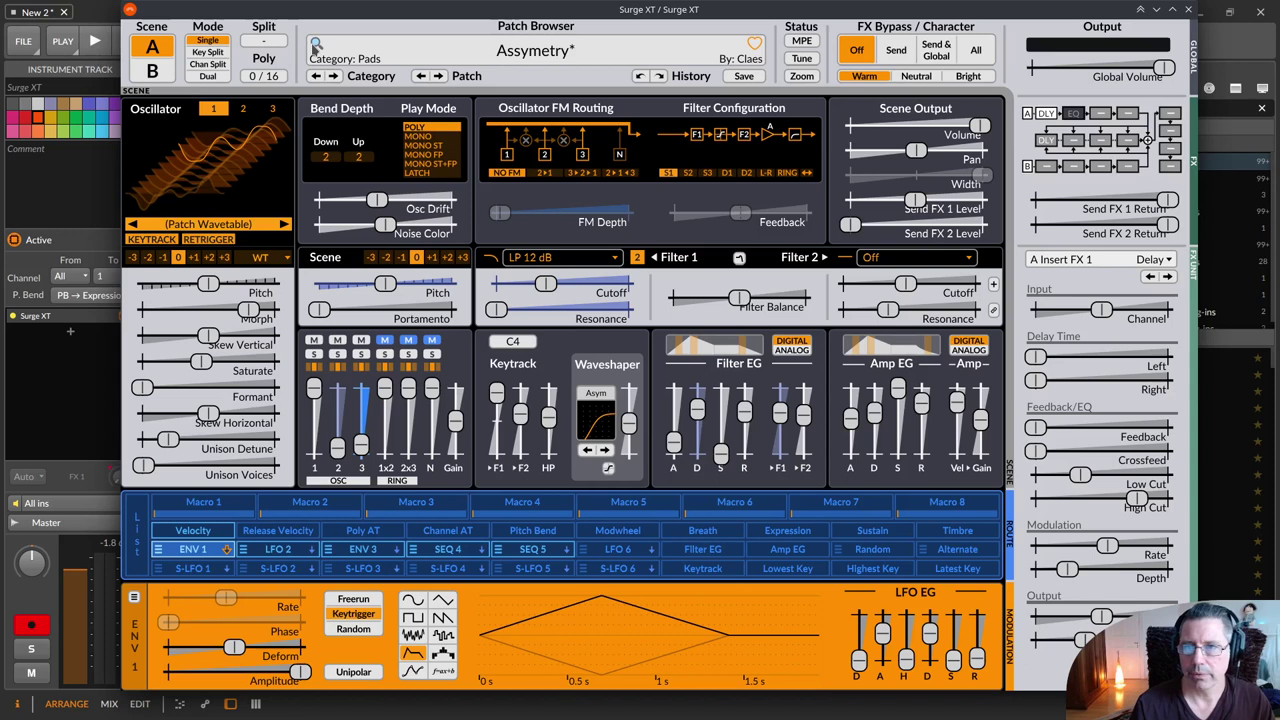
Search the patch browser for 'org'.
click(314, 45)
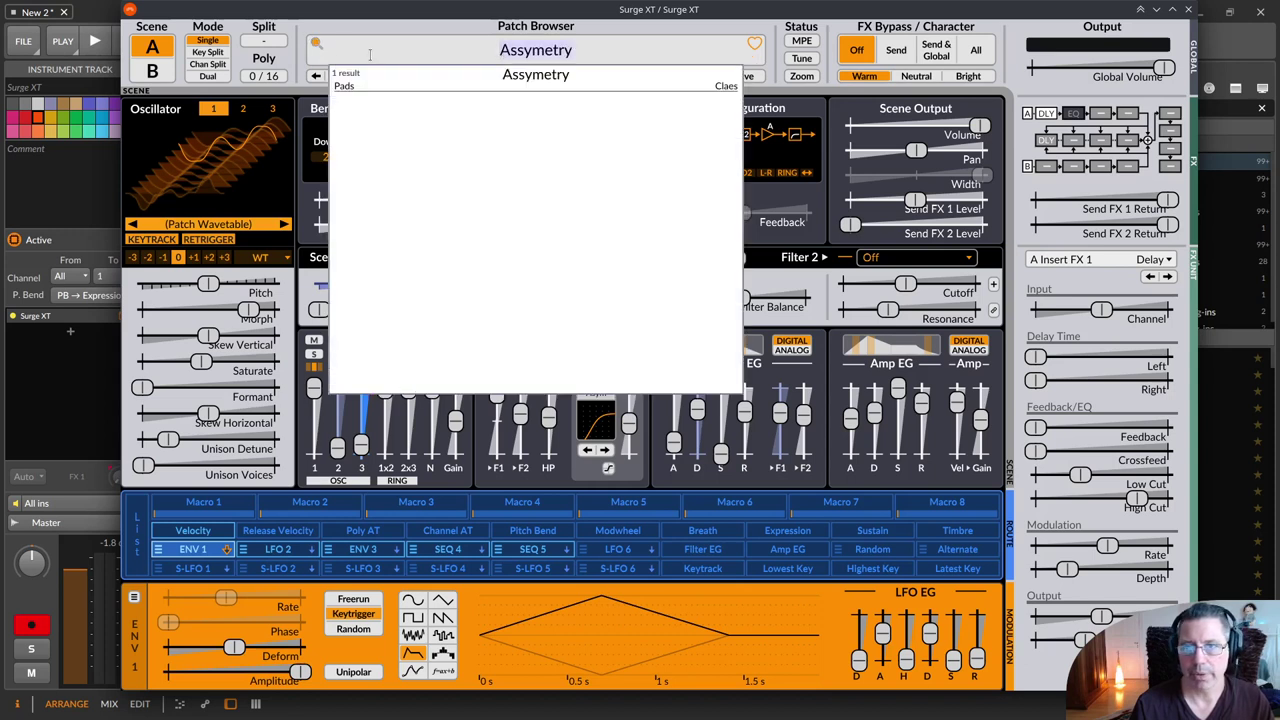
click(314, 45)
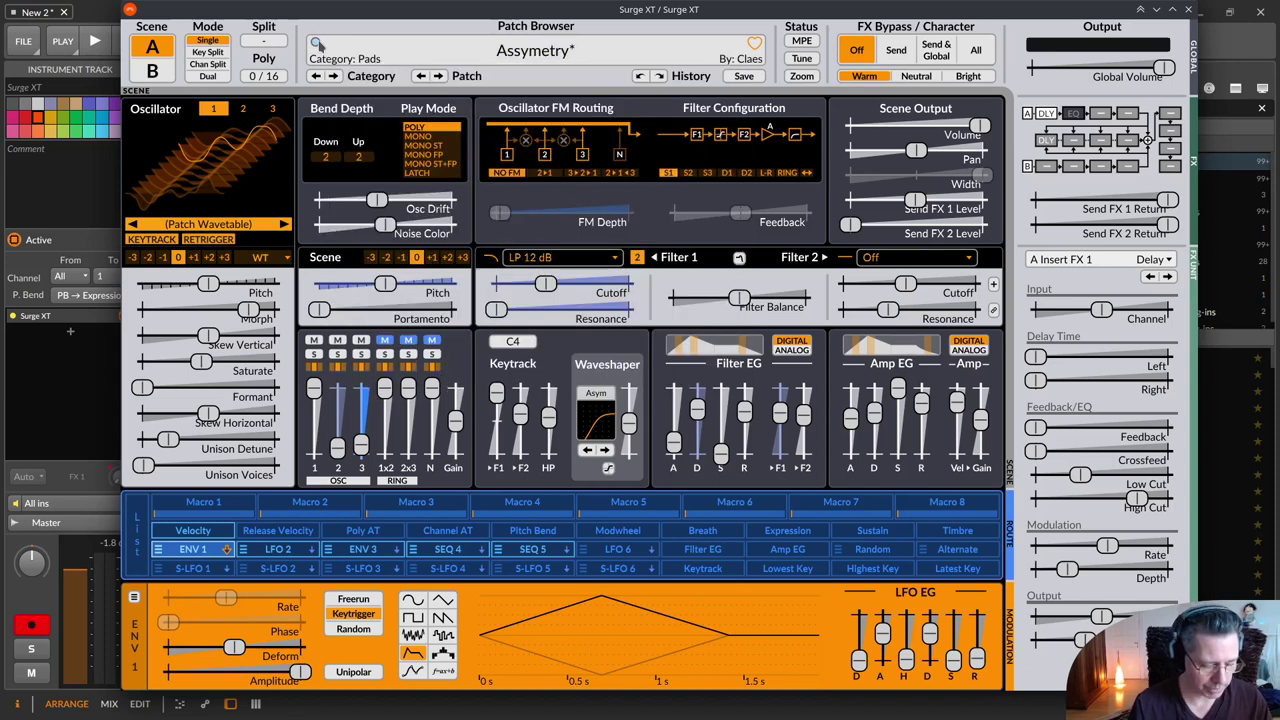
click(316, 44)
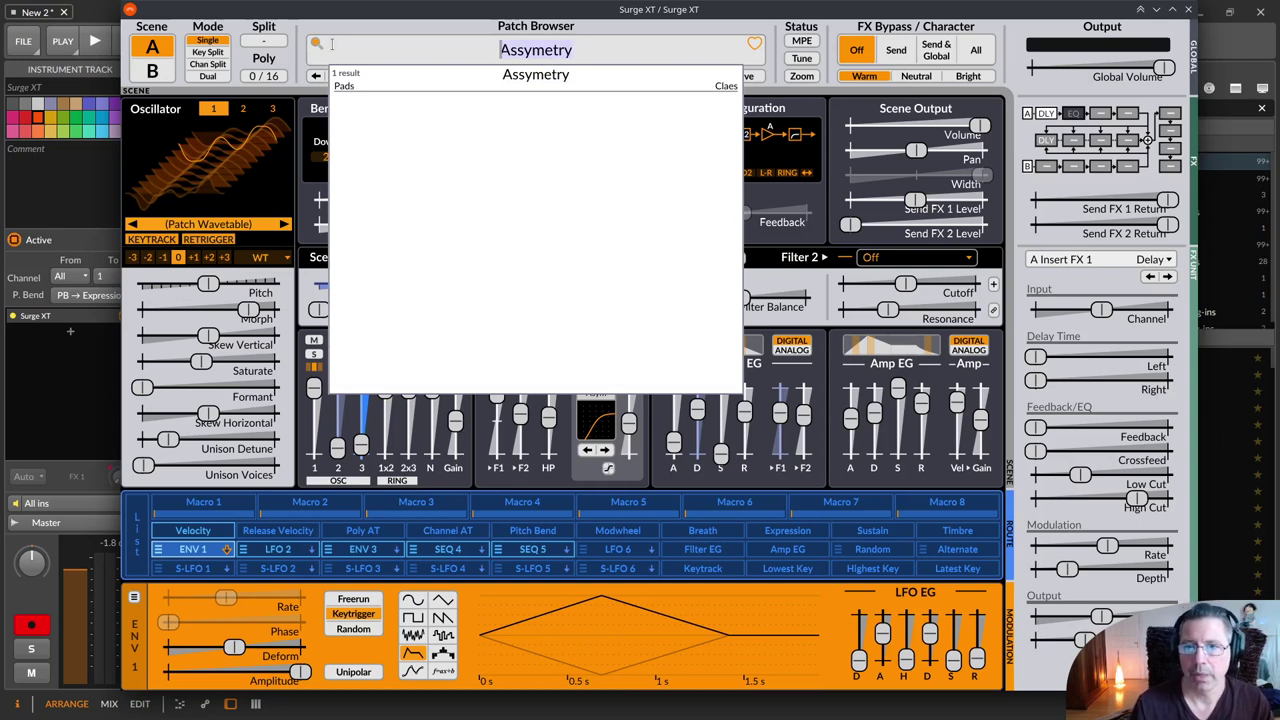
text(org)
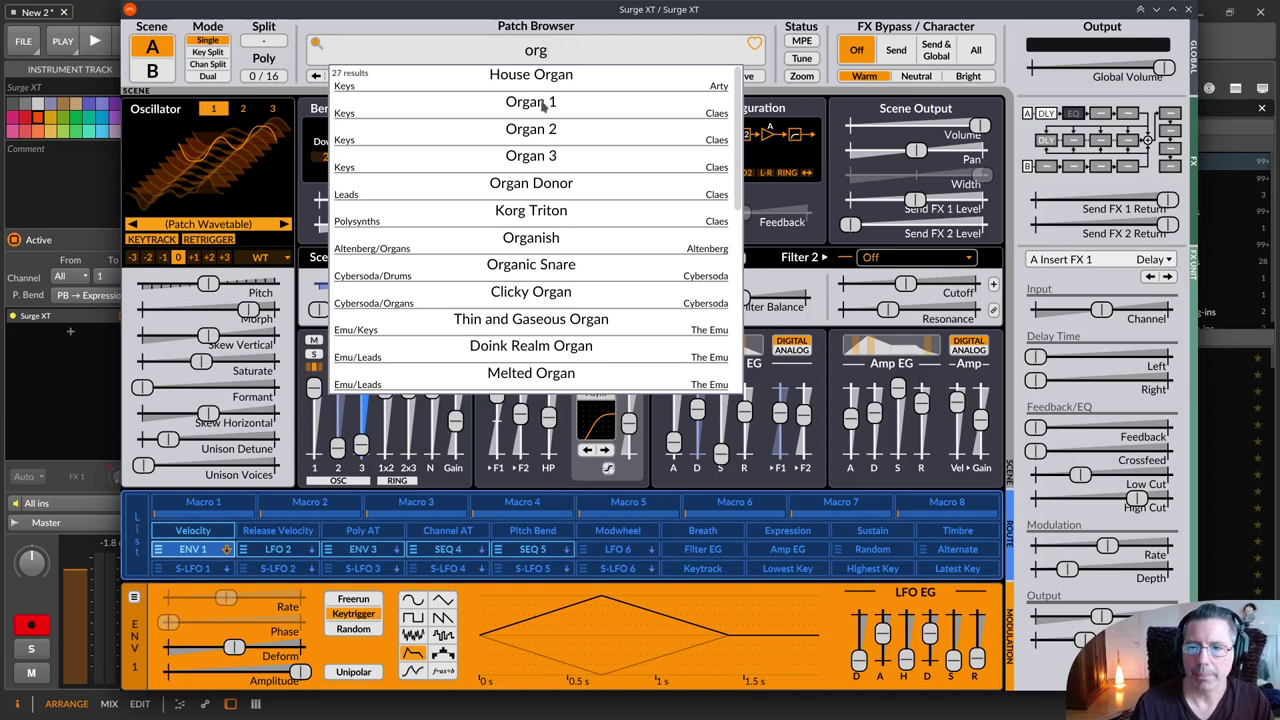
drag(741, 108, 713, 4)
Step through the organ search results and load Organ 1.
key(Down)
key(Down)
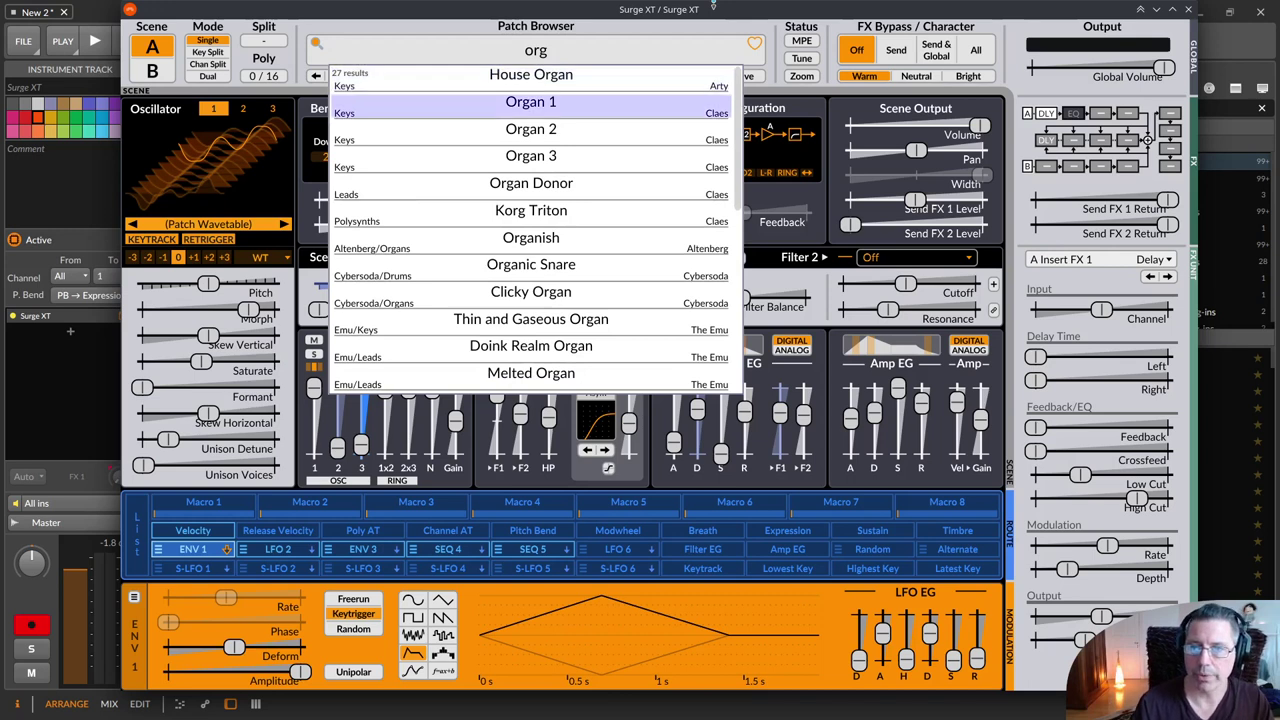
key(Down)
key(Down)
key(Up)
key(Up)
key(Up)
key(Down)
key(Down)
key(Down)
key(Up)
key(Up)
key(Up)
key(Down)
key(Return)
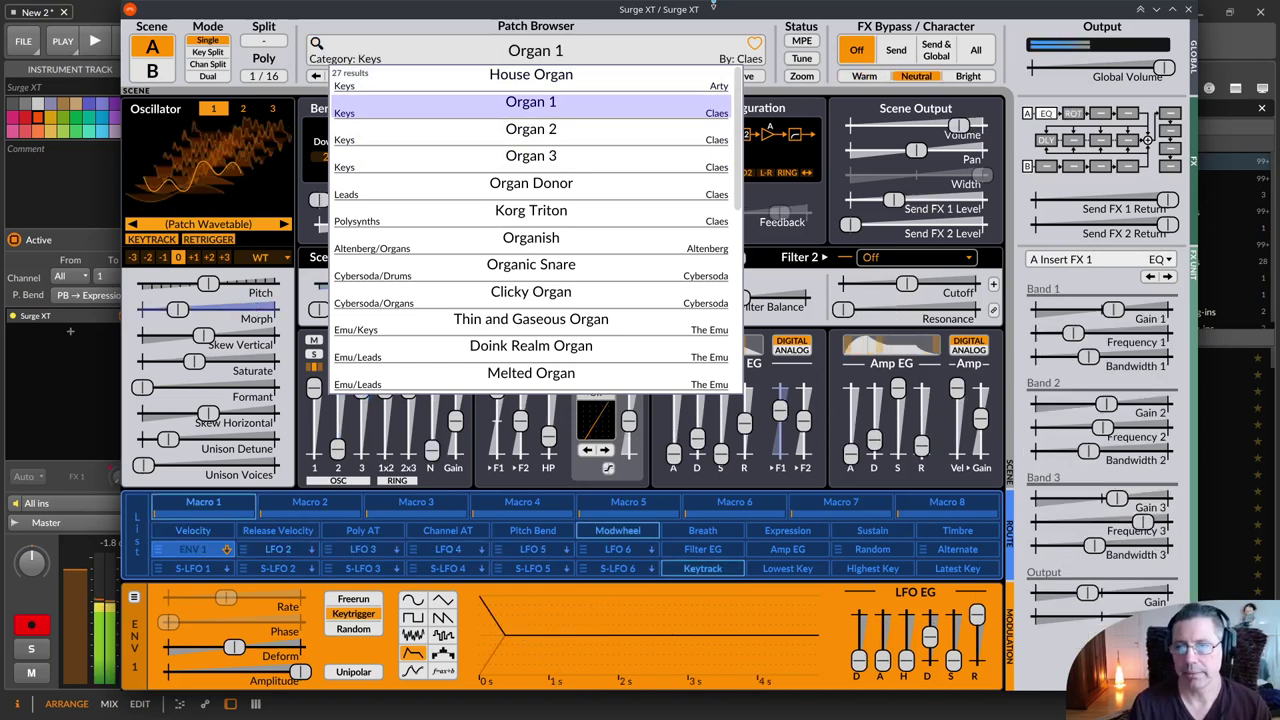
Audition the Organ Donor, Korg Triton and Organic Snare patches in turn.
key(Down)
key(Down)
key(Down)
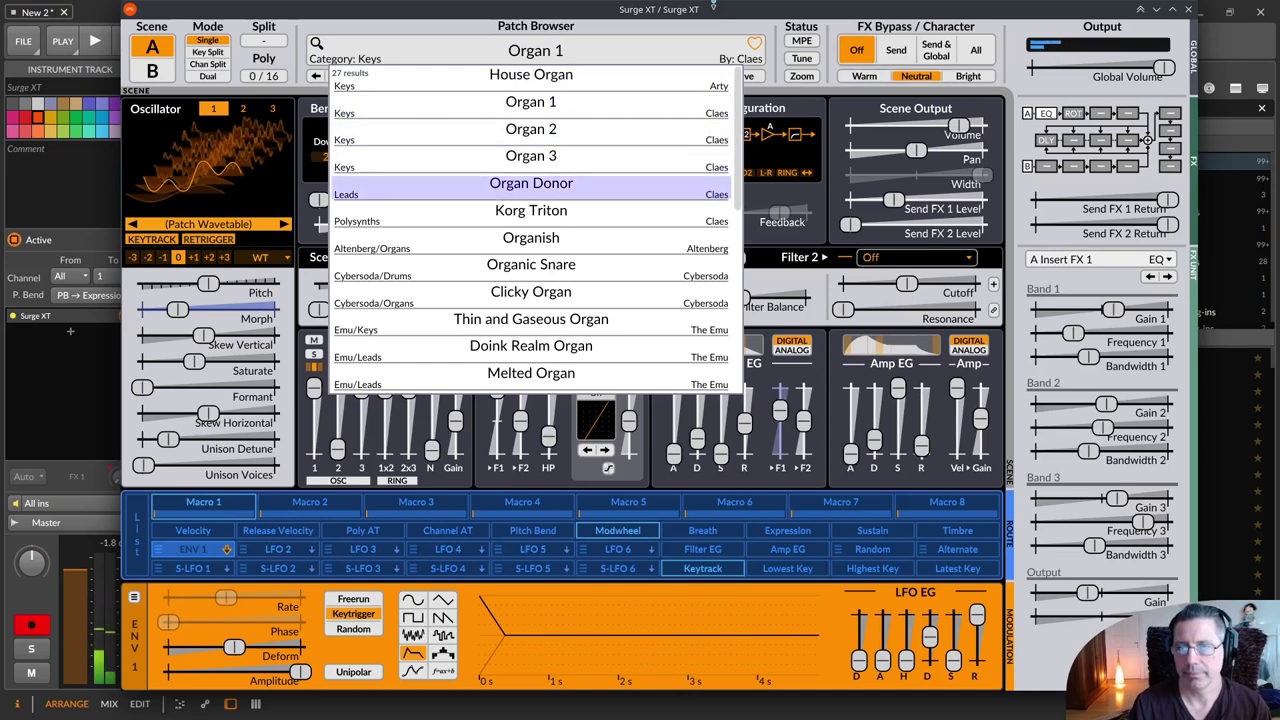
key(Return)
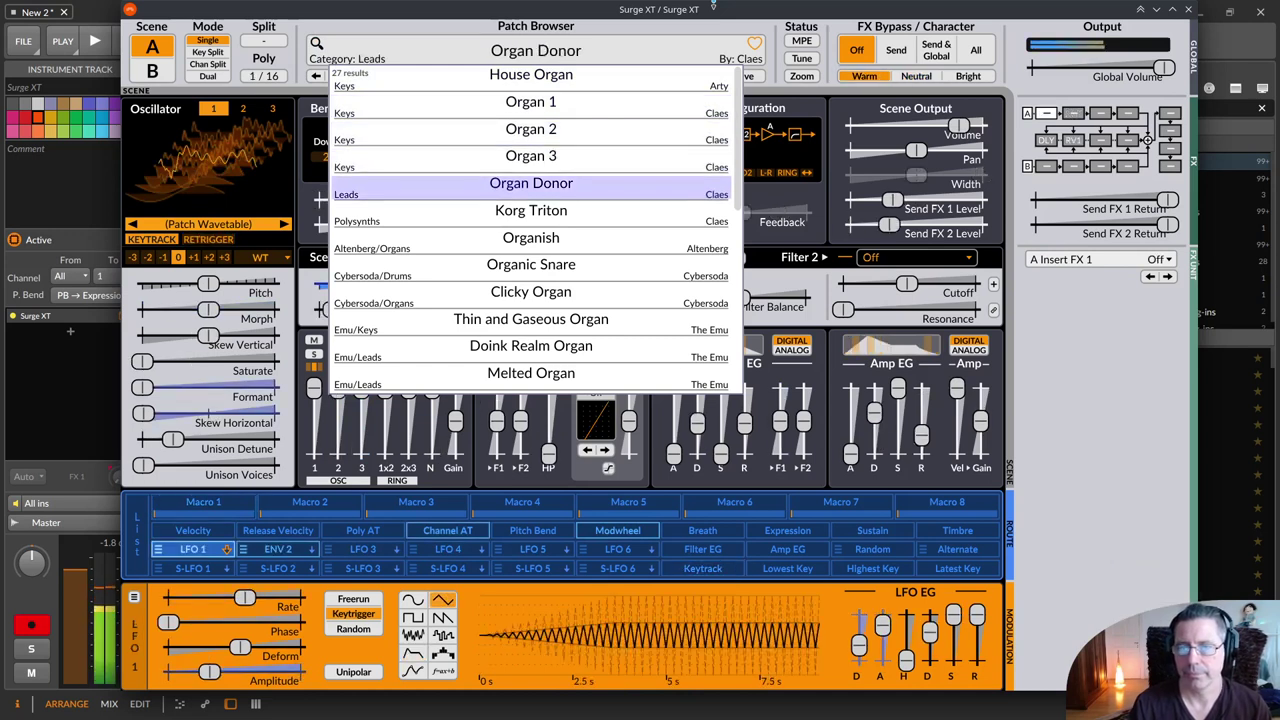
key(Down)
key(Return)
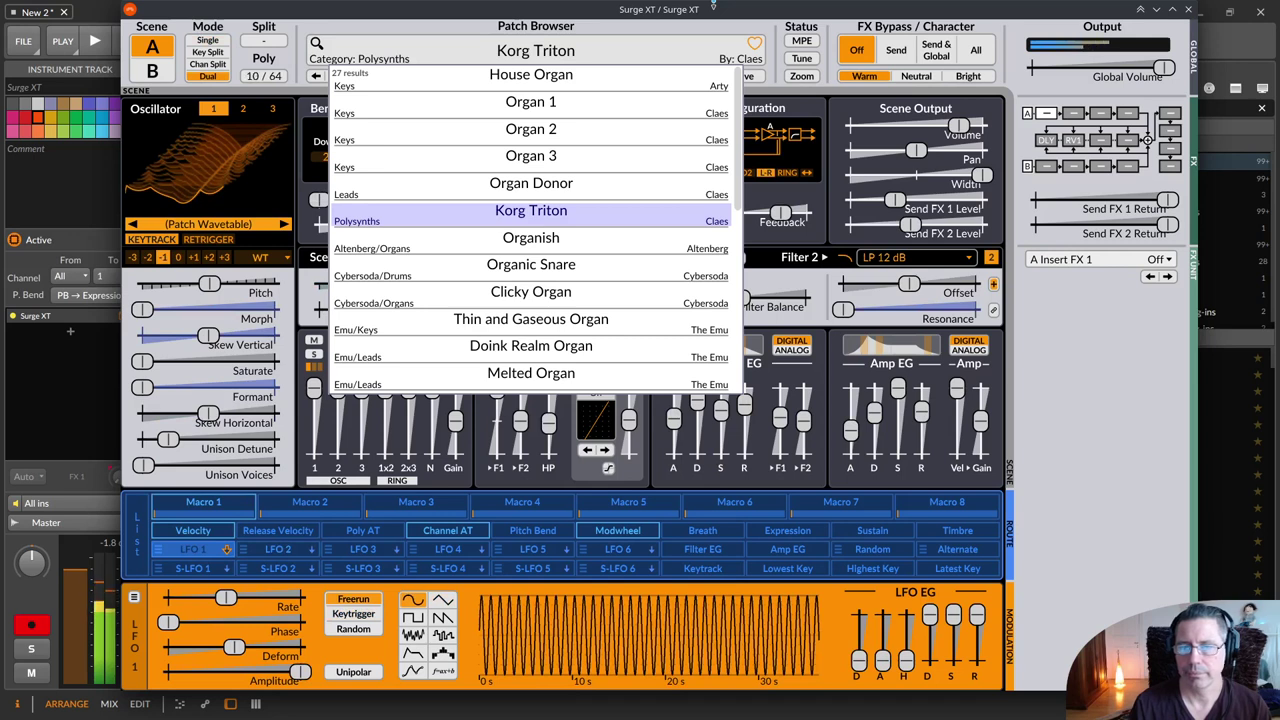
key(Down)
key(Down)
key(Return)
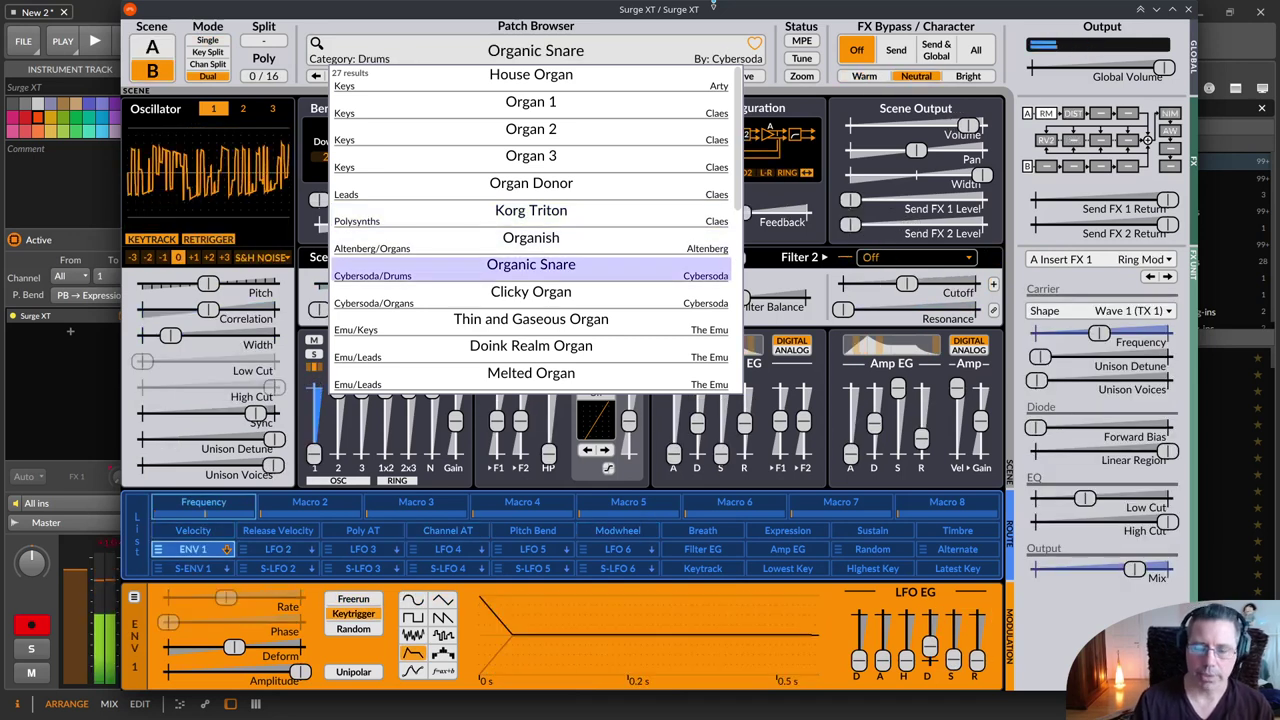
Load Thin and Gaseous Organ from the results and close the patch list.
key(Down)
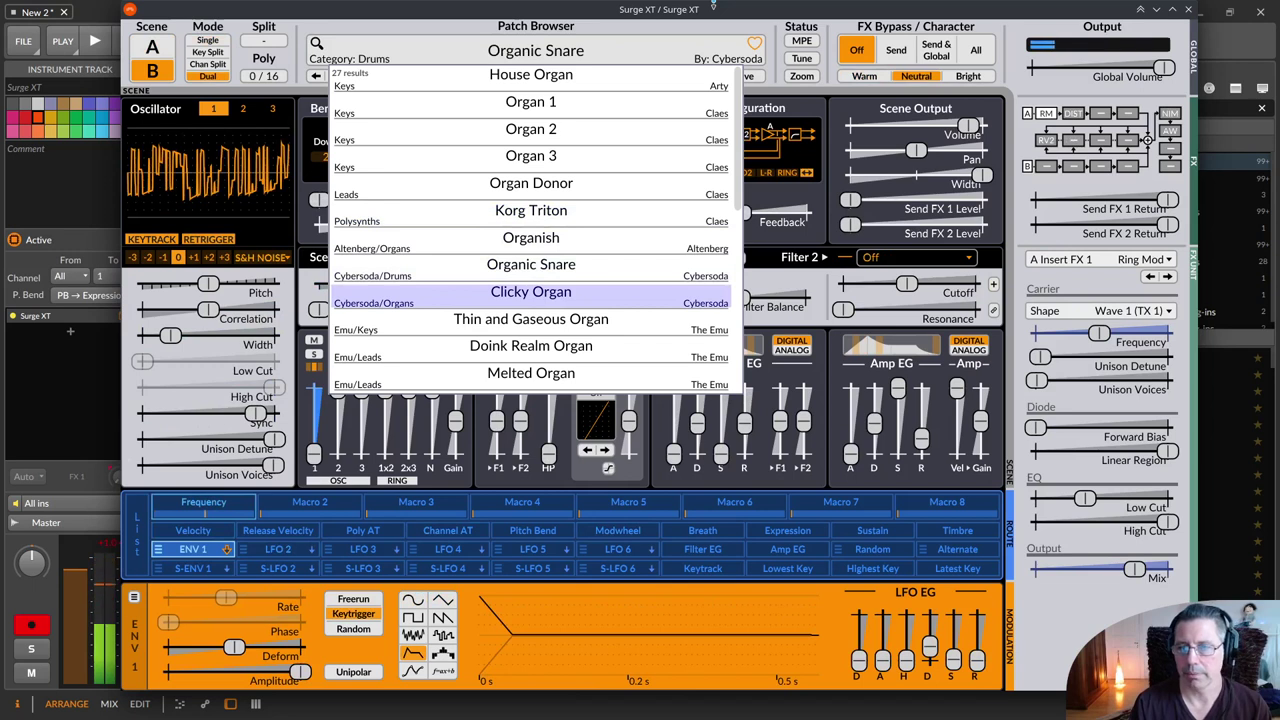
key(Down)
key(Return)
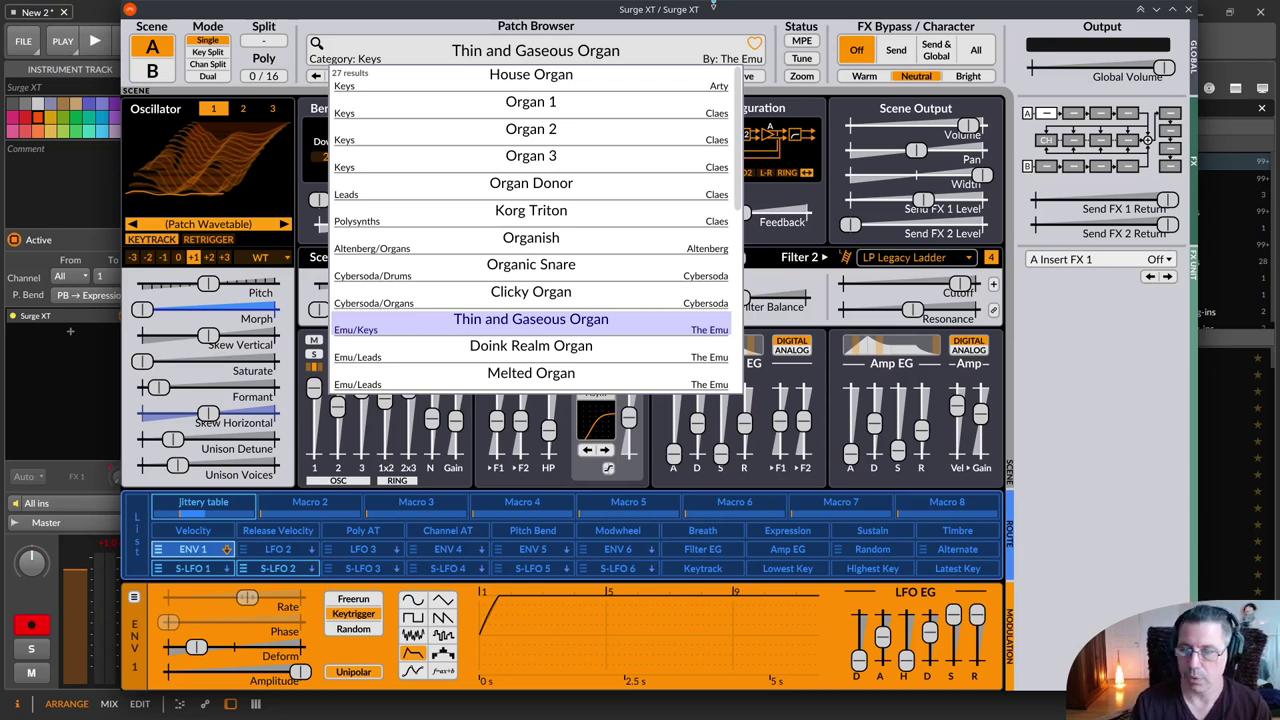
key(Escape)
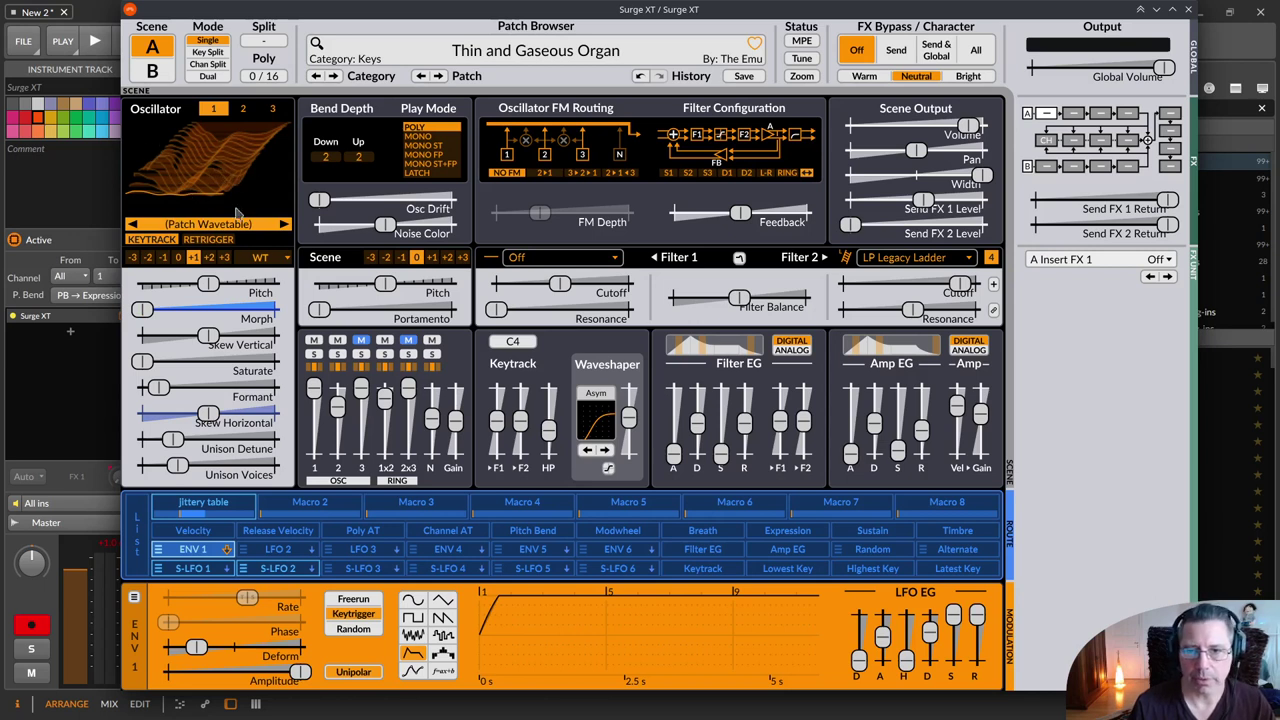
Check the Morph options and switch the wavetable display to 2D and back to 3D.
right_click(149, 314)
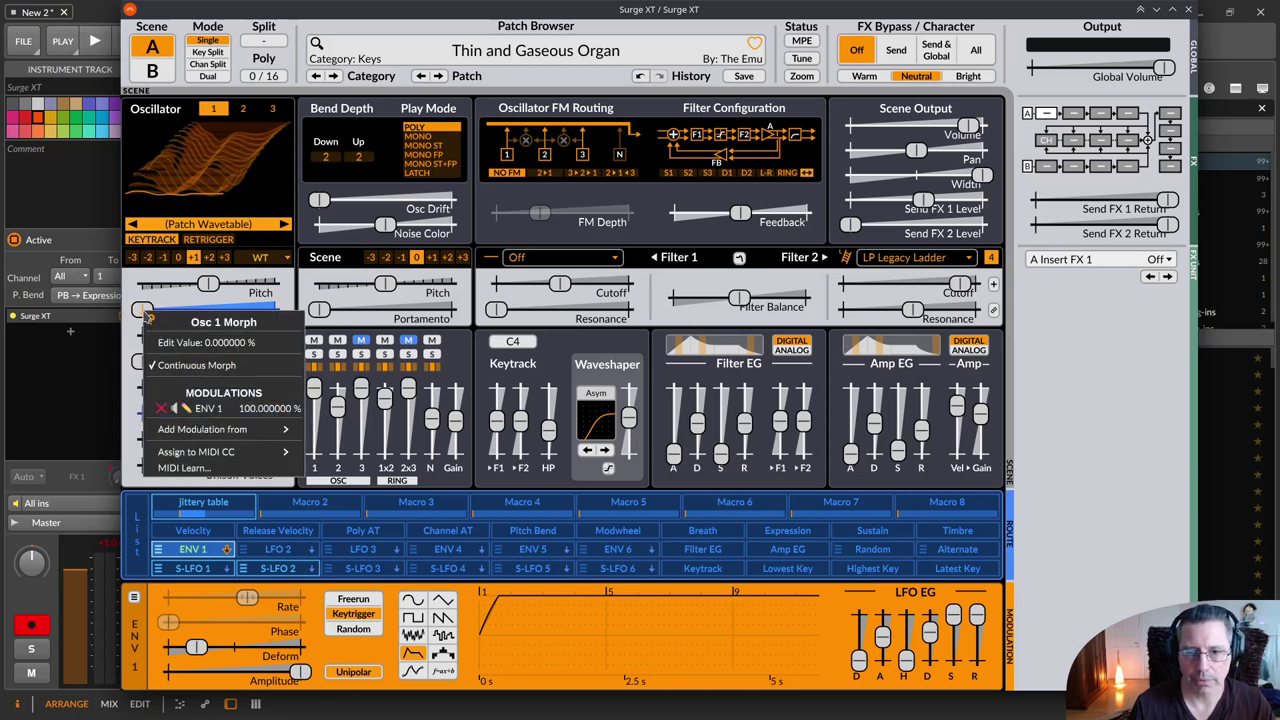
click(228, 196)
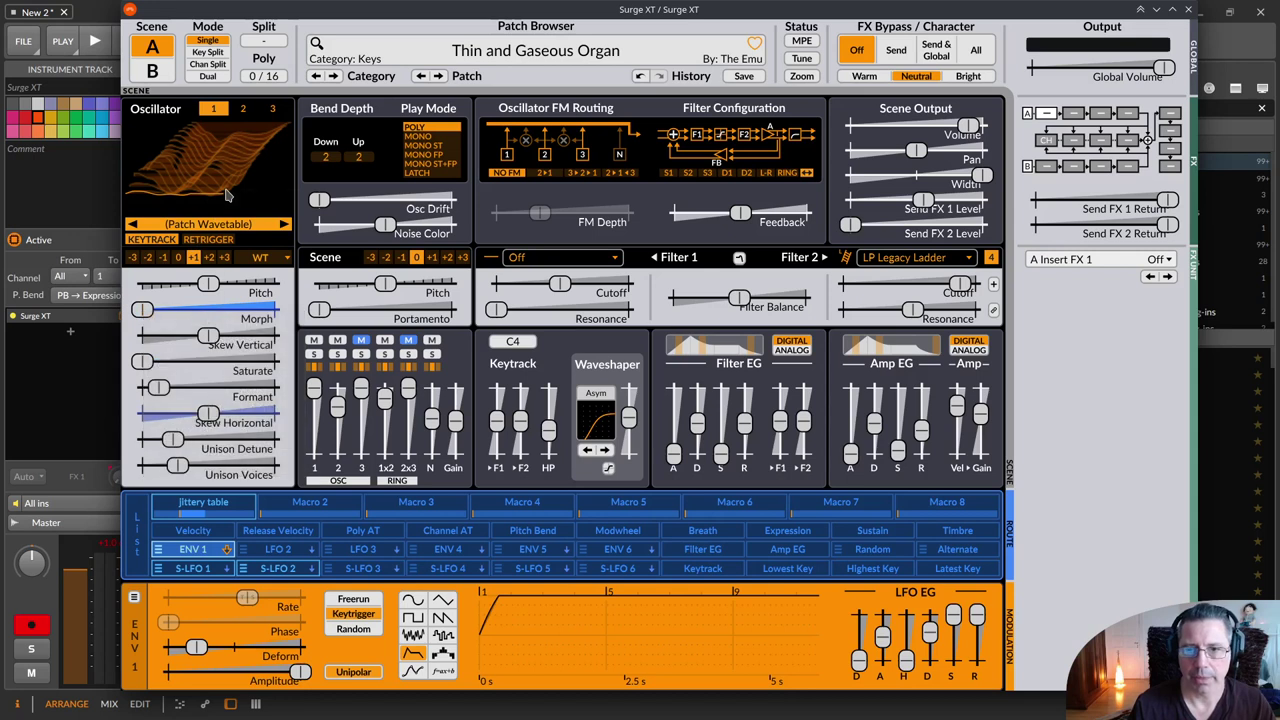
right_click(227, 195)
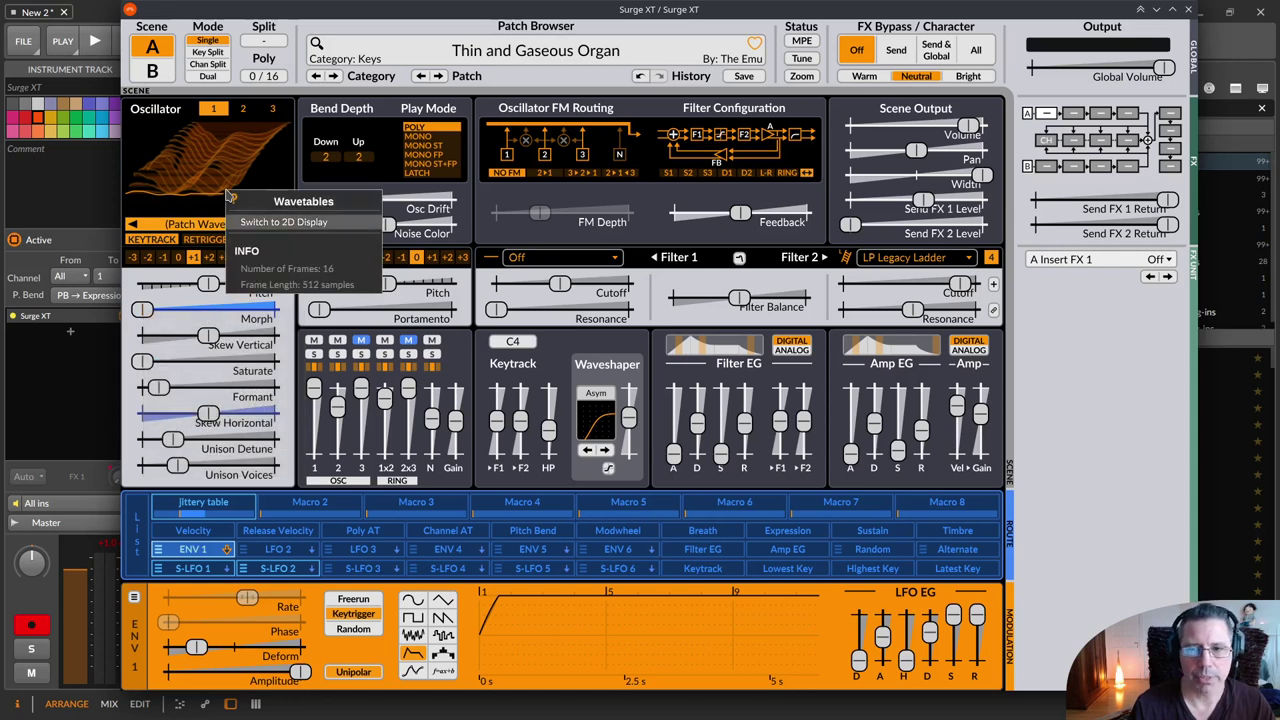
click(236, 221)
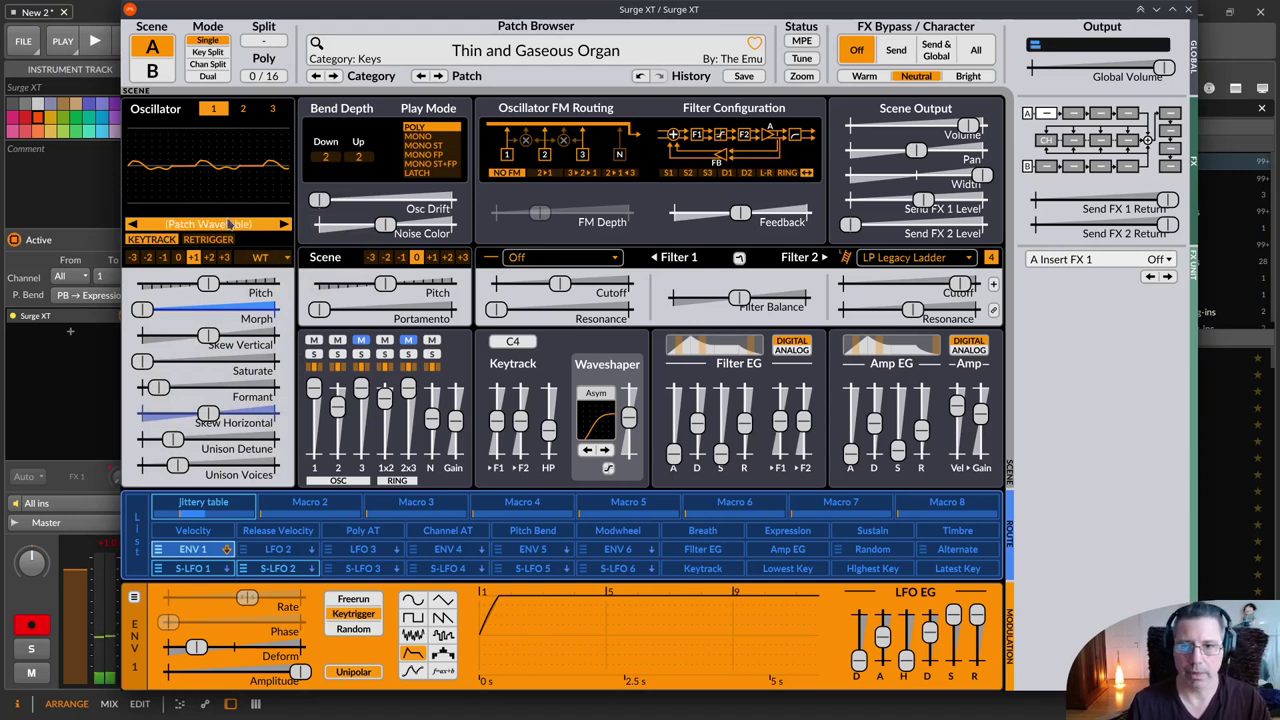
right_click(213, 173)
click(245, 211)
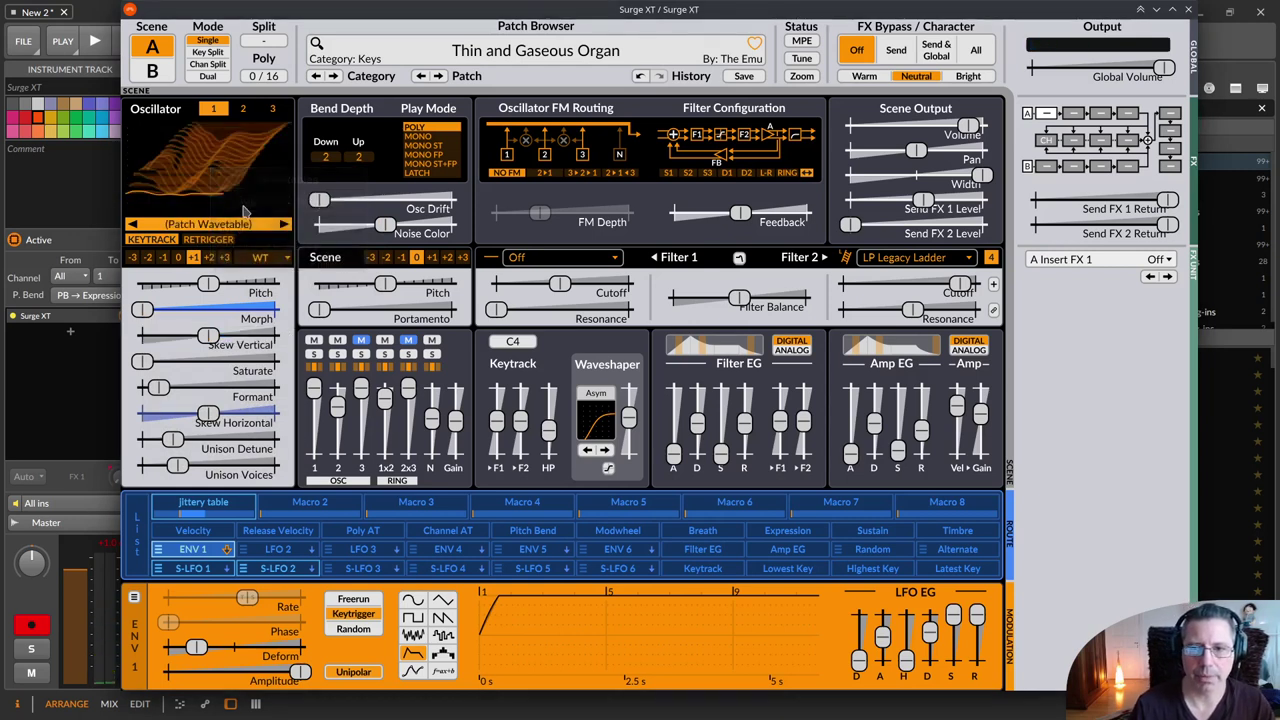
click(239, 197)
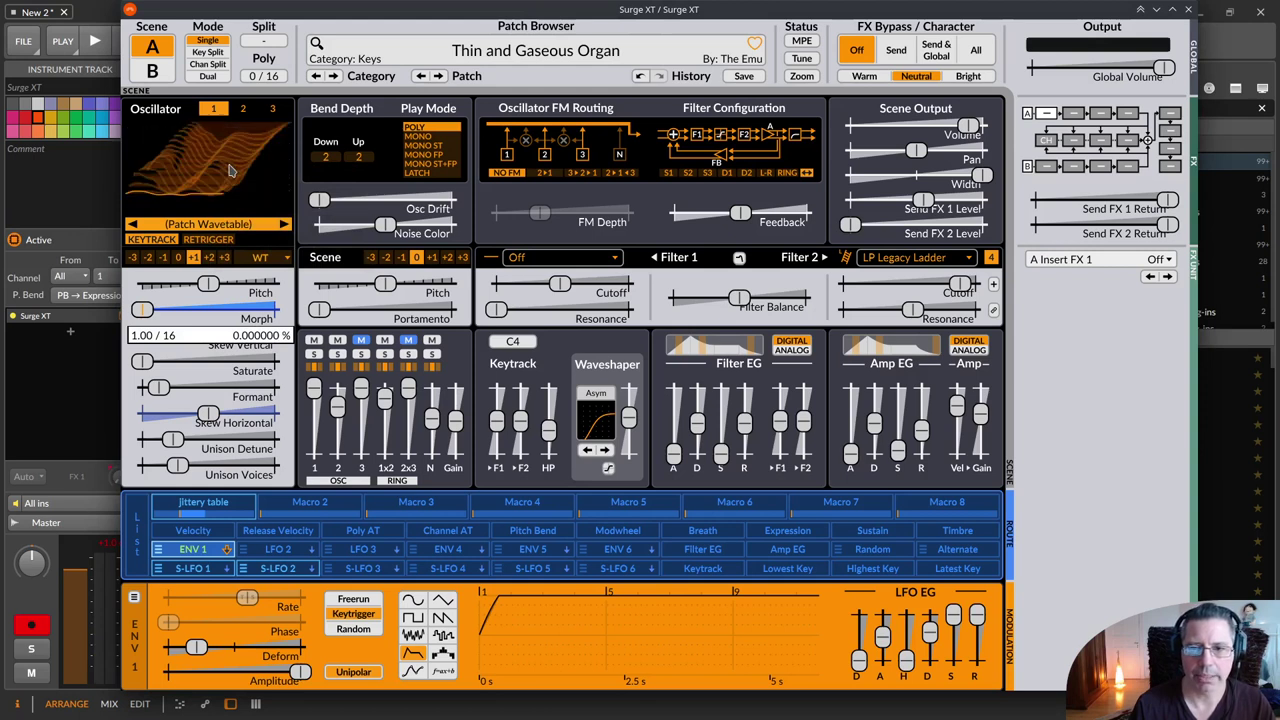
Set oscillator 1's wavetable Morph to 82.73%.
right_click(231, 171)
click(270, 185)
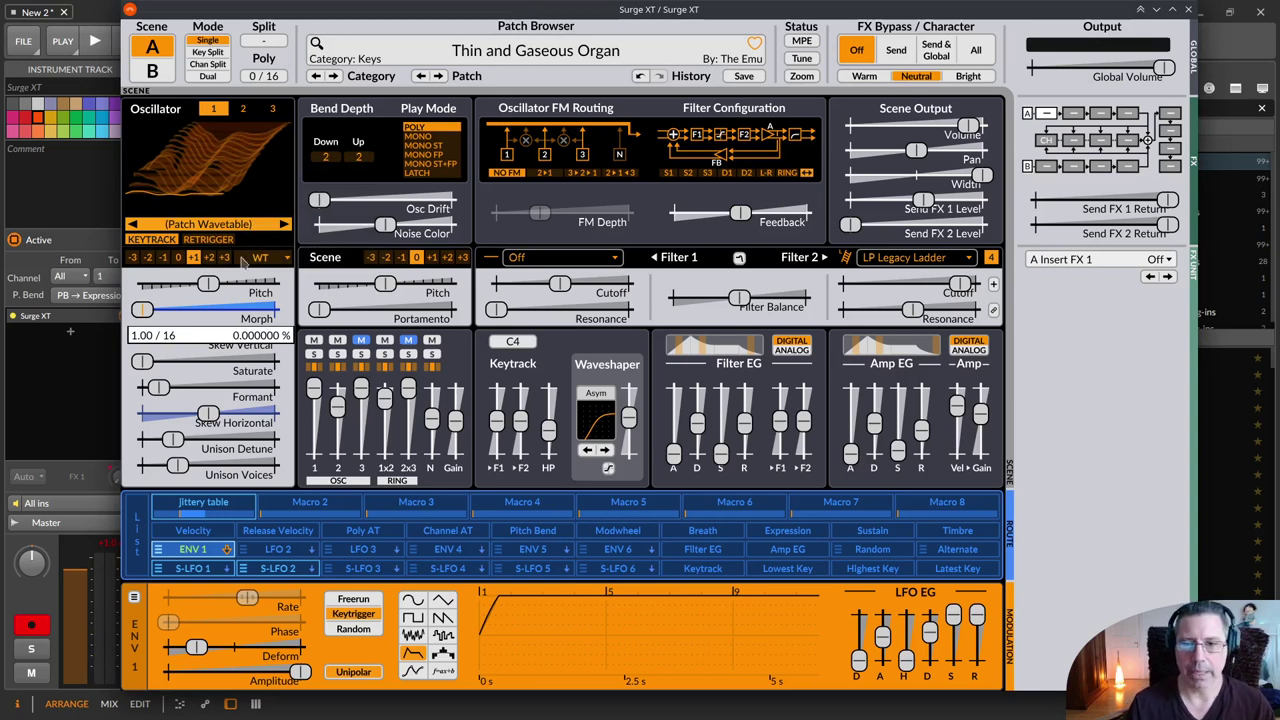
drag(147, 312, 176, 310)
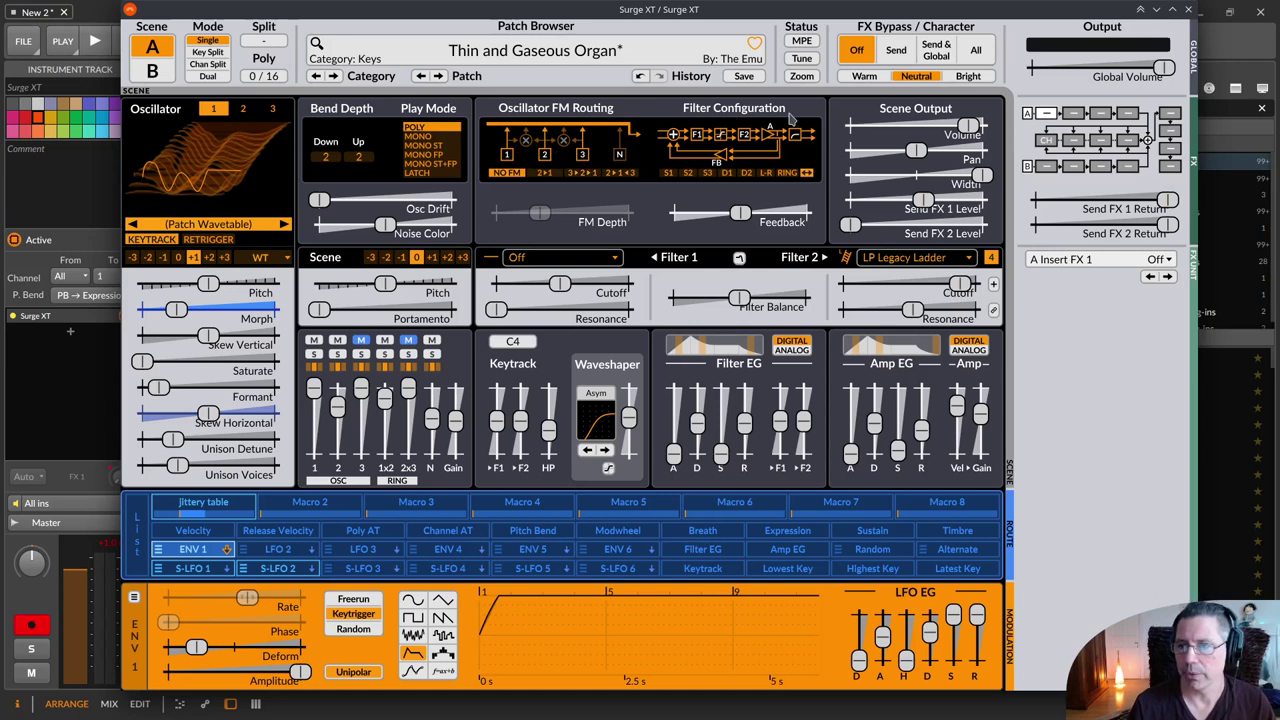
Try an alternative interface skin, then switch to Surge Dark.
right_click(1010, 74)
key(Down)
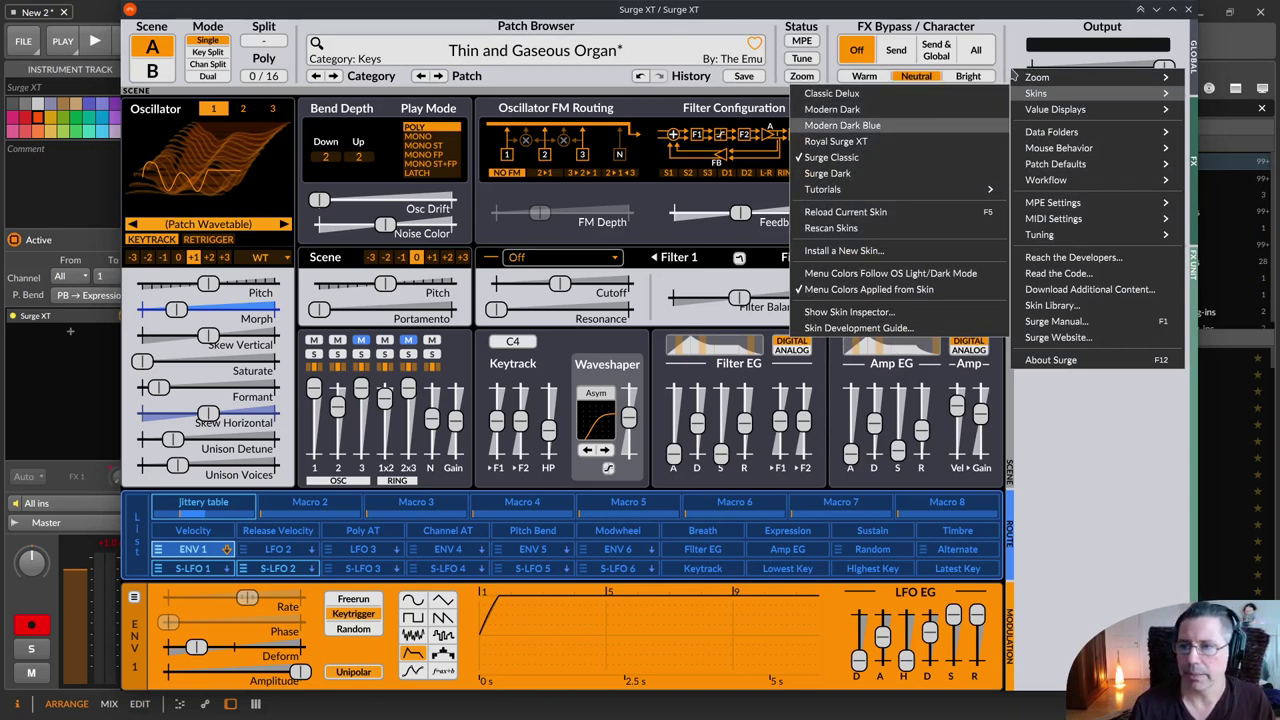
click(878, 97)
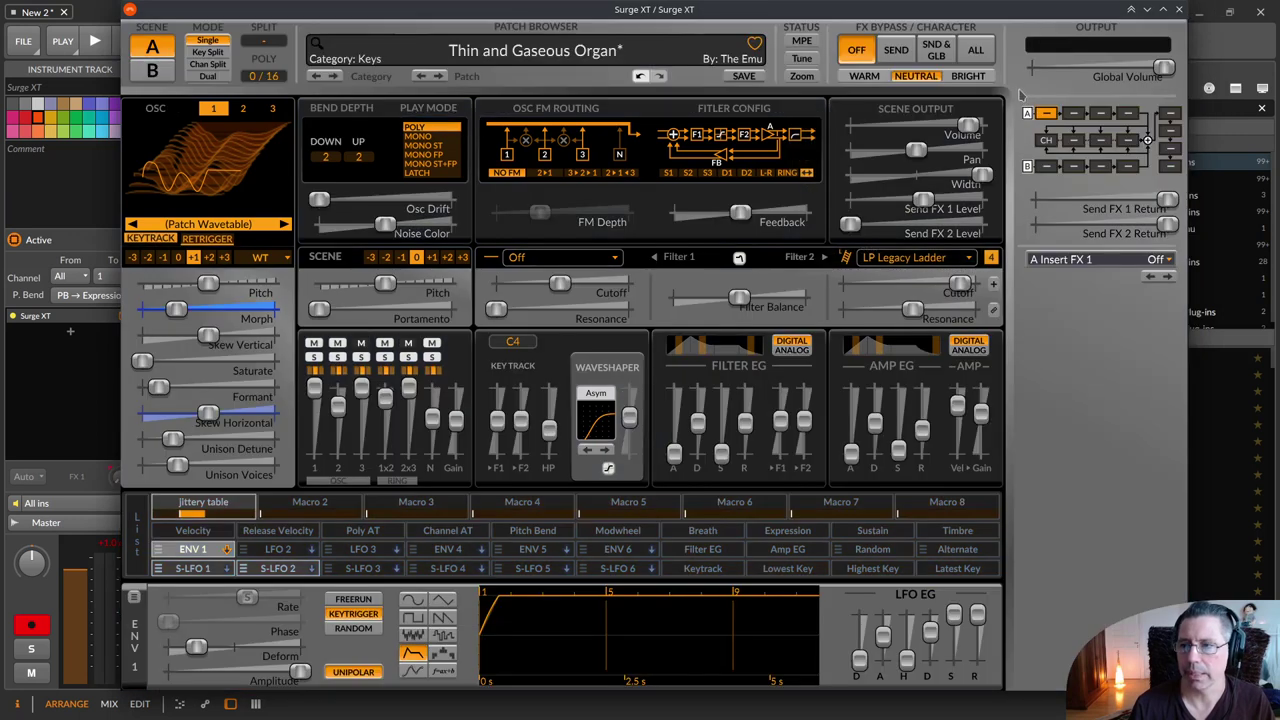
right_click(1018, 88)
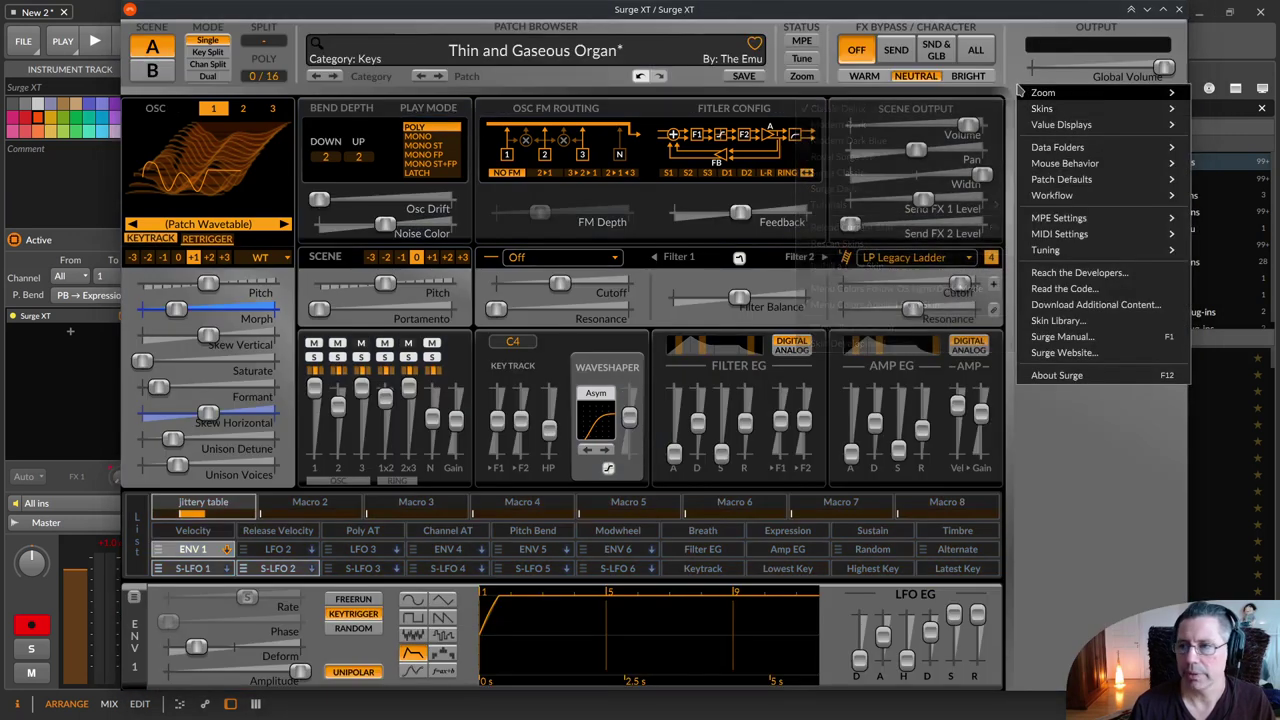
click(834, 188)
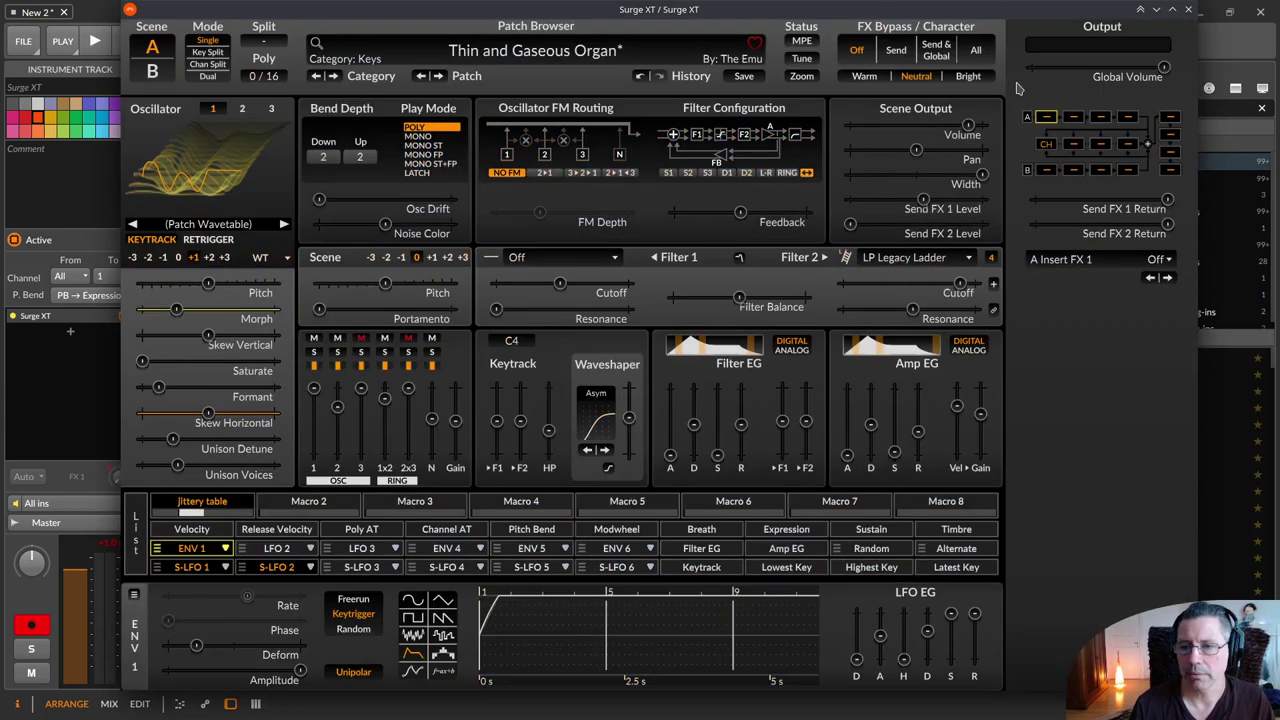
Apply the Modern Dark Blue skin, then the Royal Surge XT skin.
right_click(1018, 88)
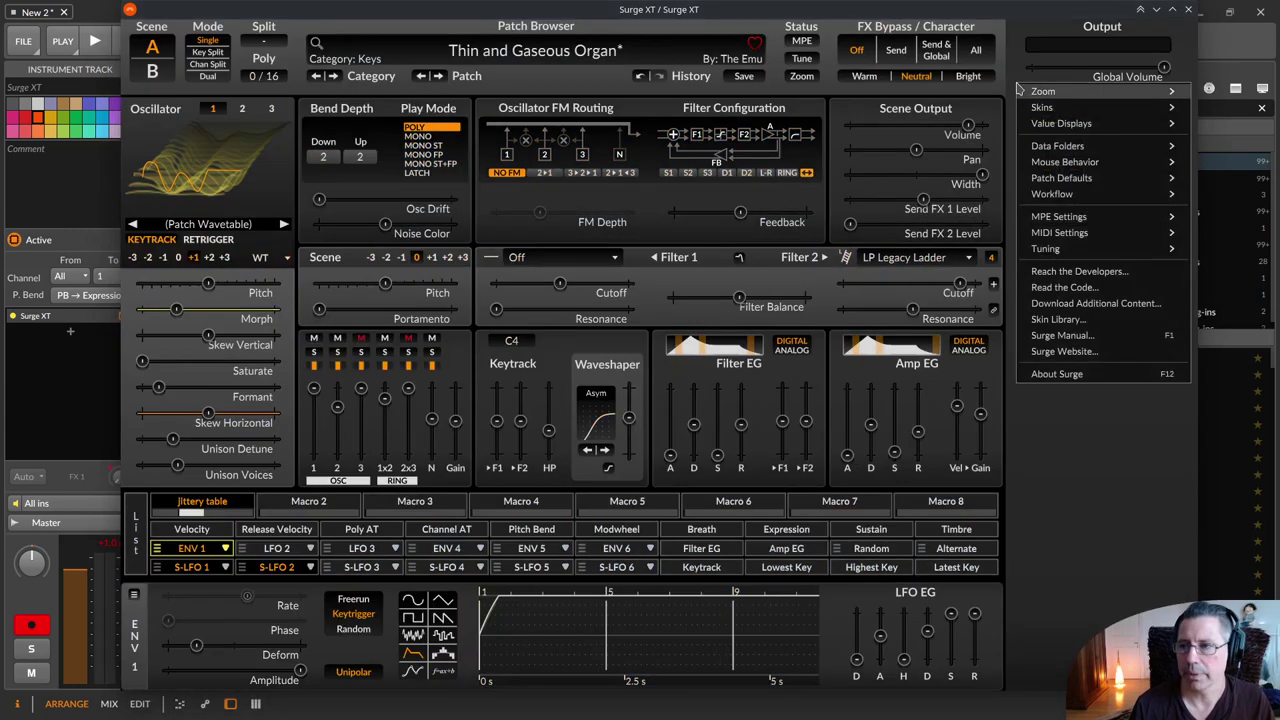
key(Down)
key(Down)
key(Down)
key(Return)
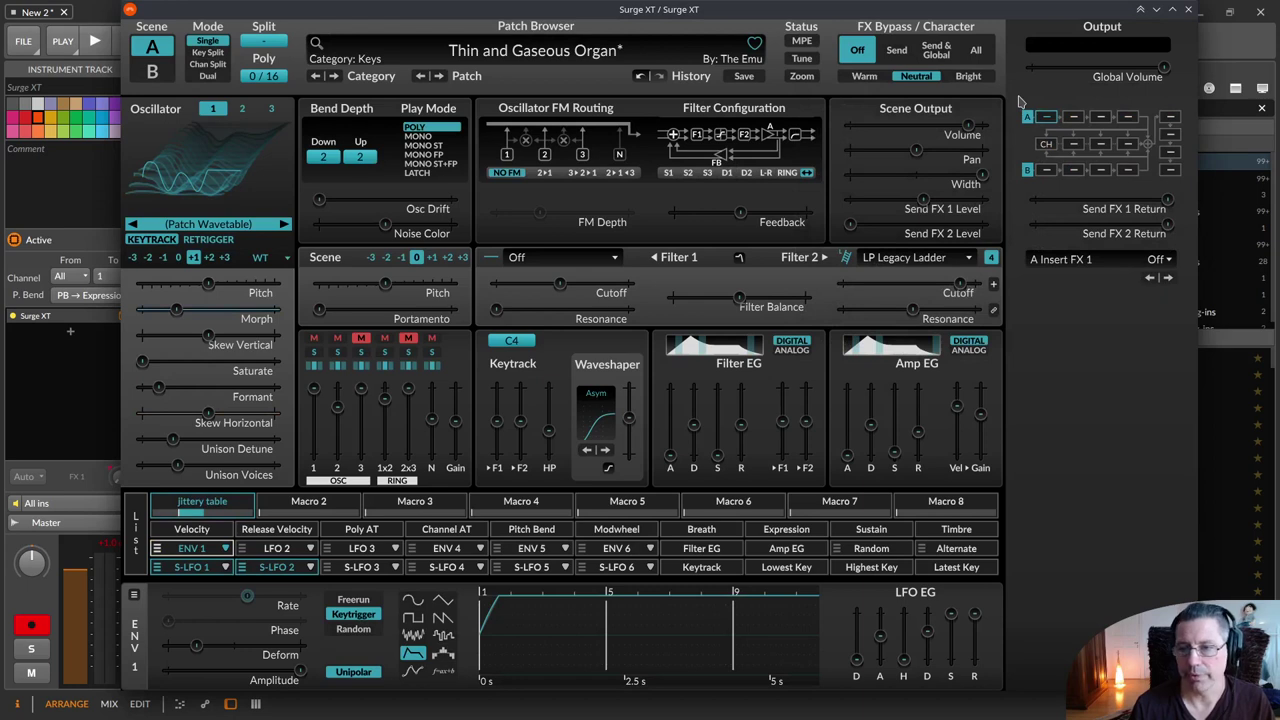
right_click(1020, 100)
mouse_move(1030, 120)
key(Down)
key(Down)
key(Down)
key(Down)
key(Return)
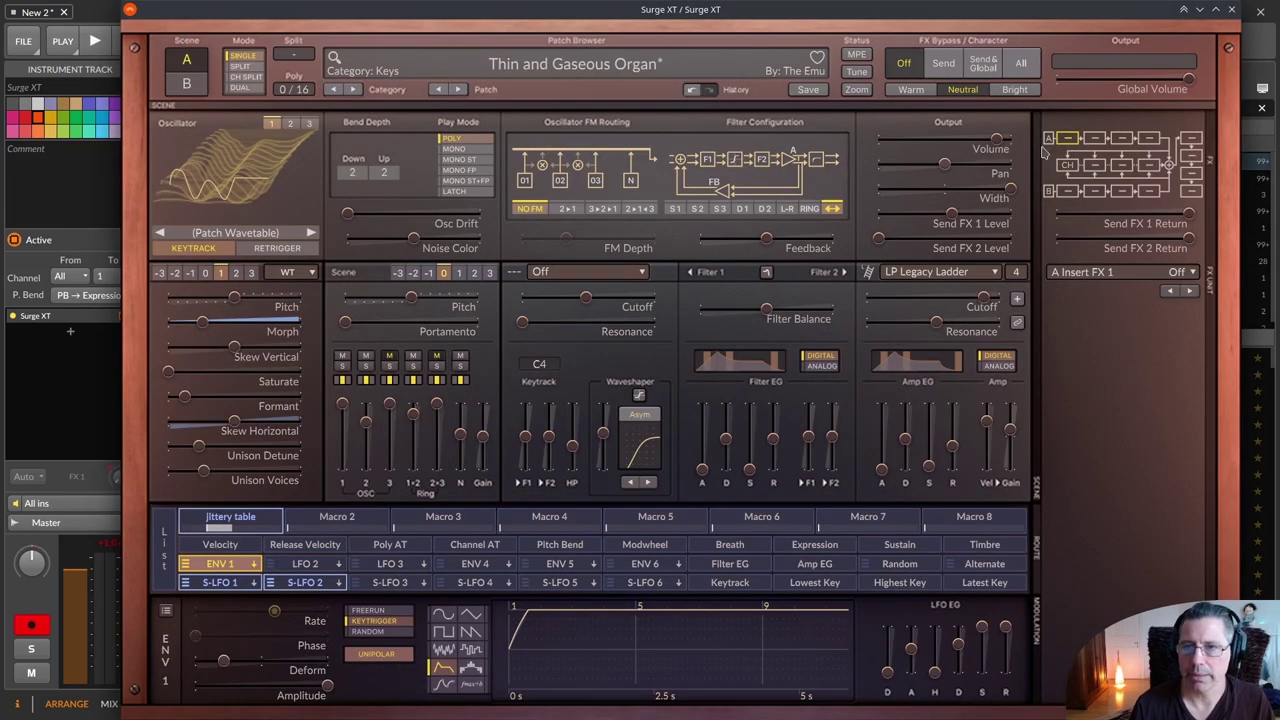
Apply the Surge Classic skin, then switch back to Surge Dark.
right_click(1040, 131)
key(Down)
key(Down)
key(Down)
key(Down)
key(Up)
key(Up)
key(Right)
key(Down)
key(Down)
key(Down)
key(Down)
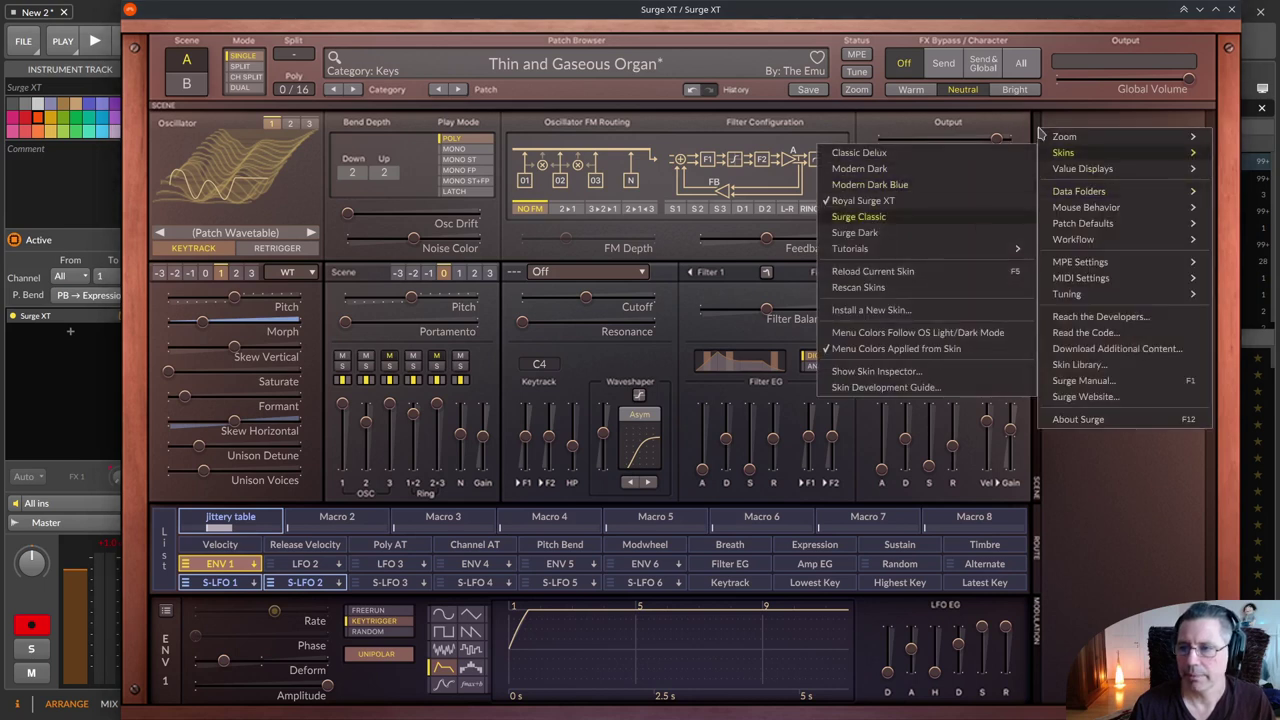
key(Return)
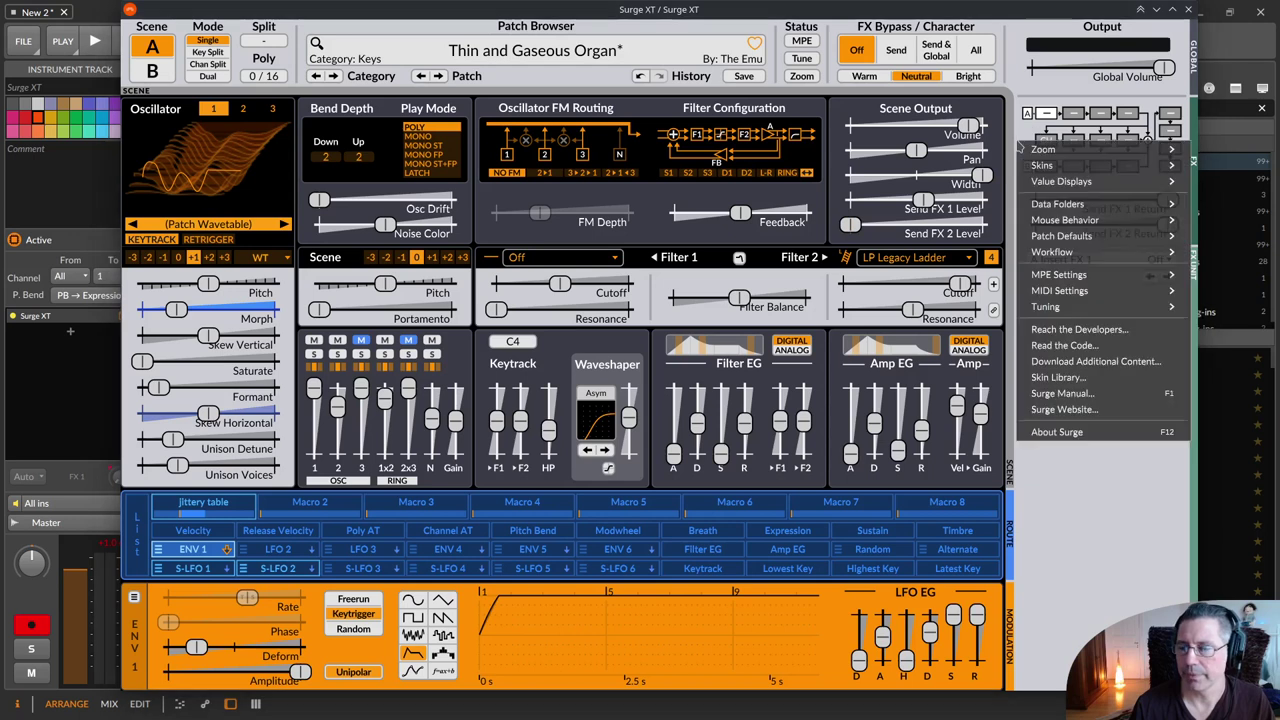
mouse_move(1040, 165)
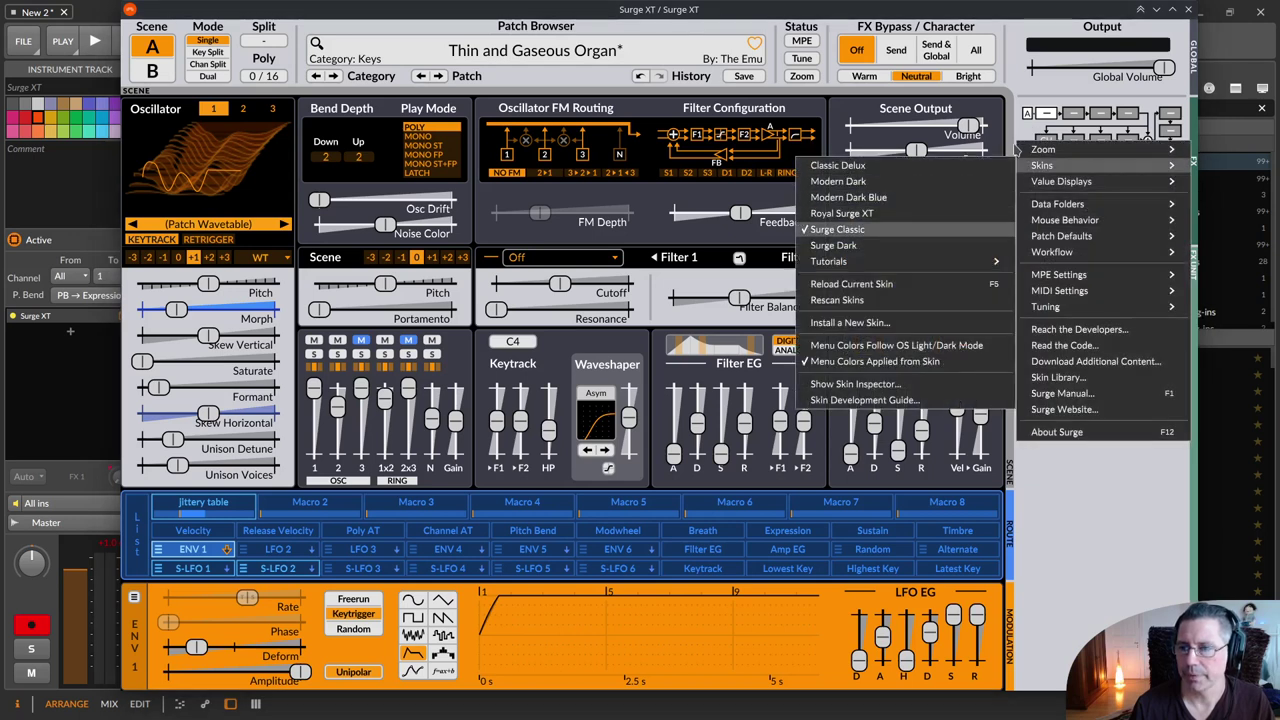
click(833, 245)
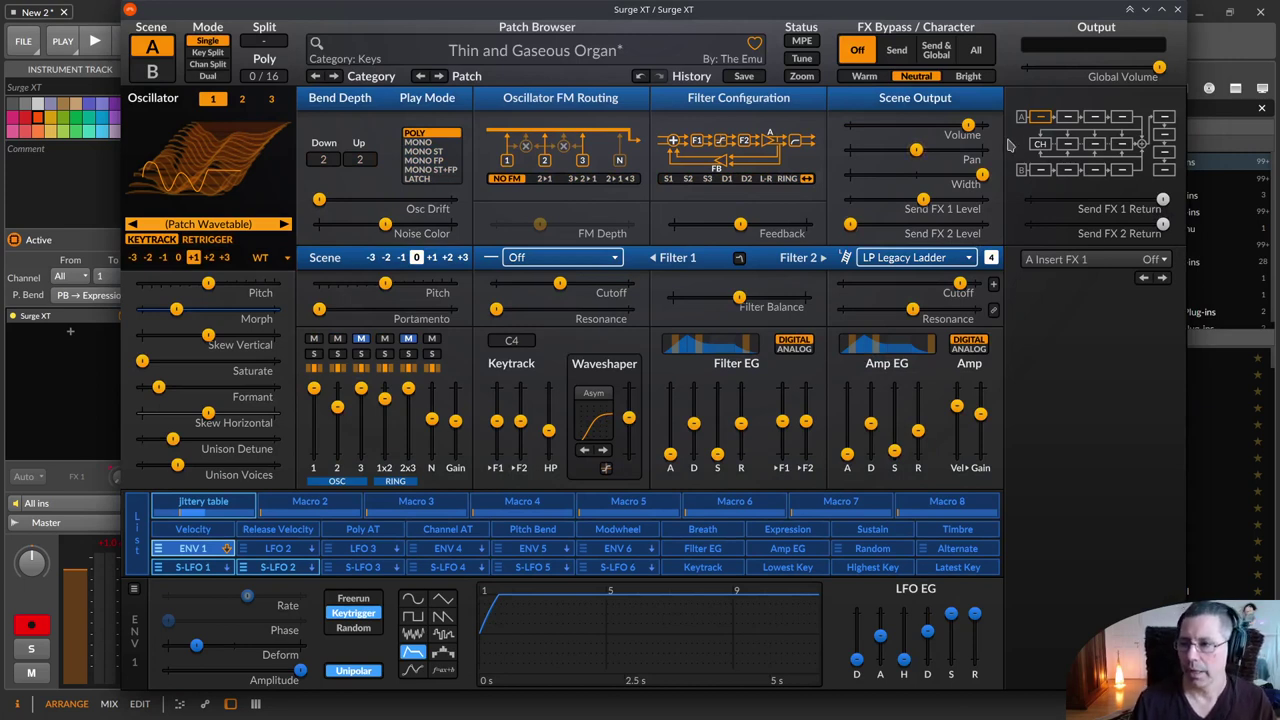
Settle on the Modern Dark Blue skin.
right_click(1011, 145)
mouse_move(1030, 164)
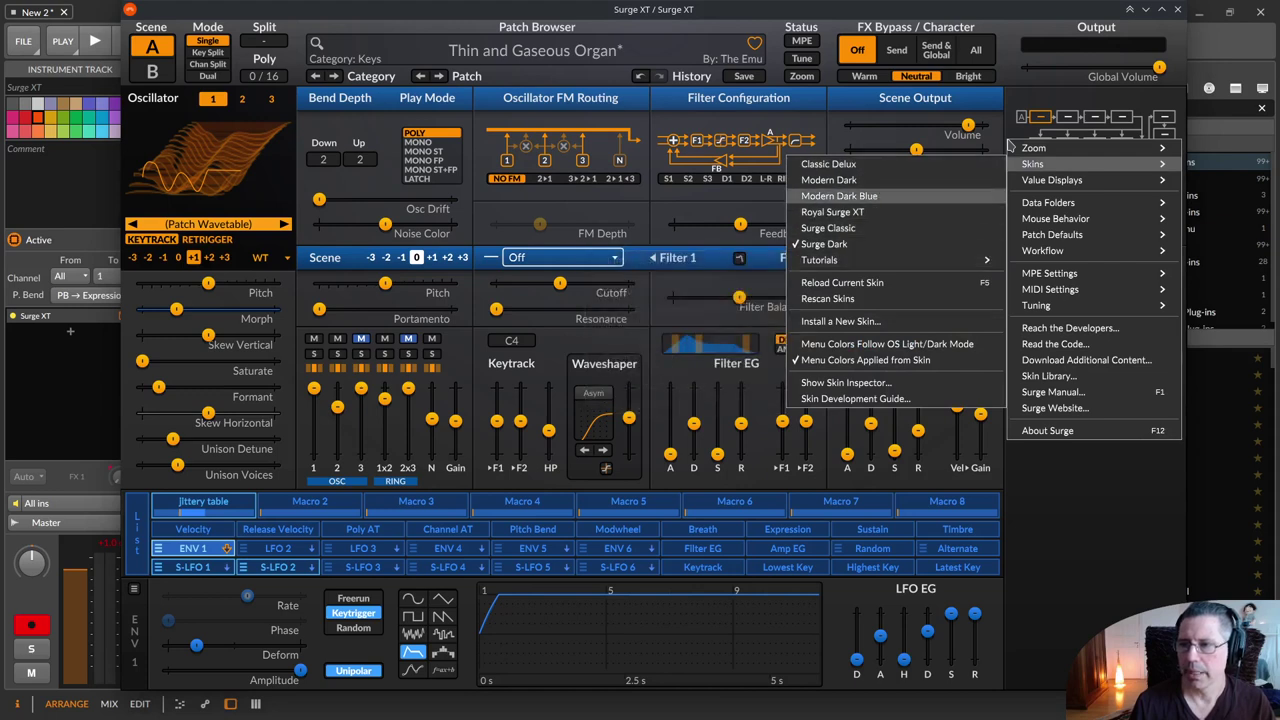
click(839, 196)
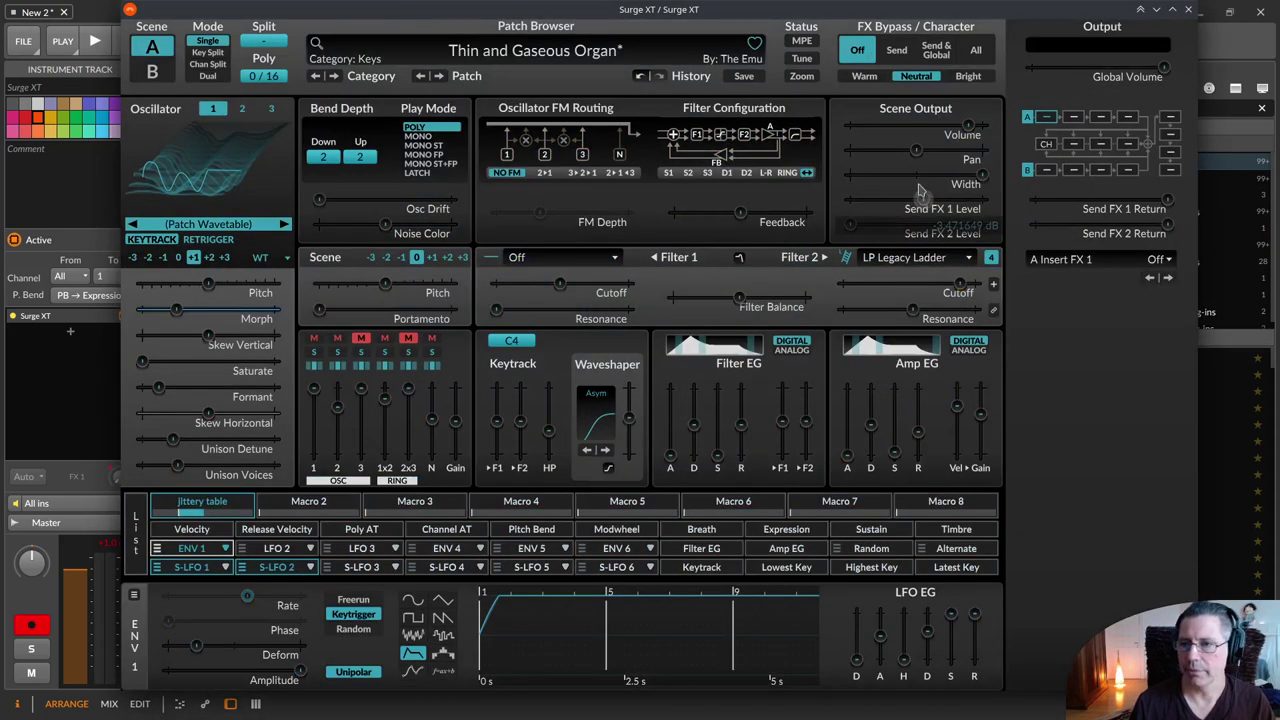
mouse_move(871, 192)
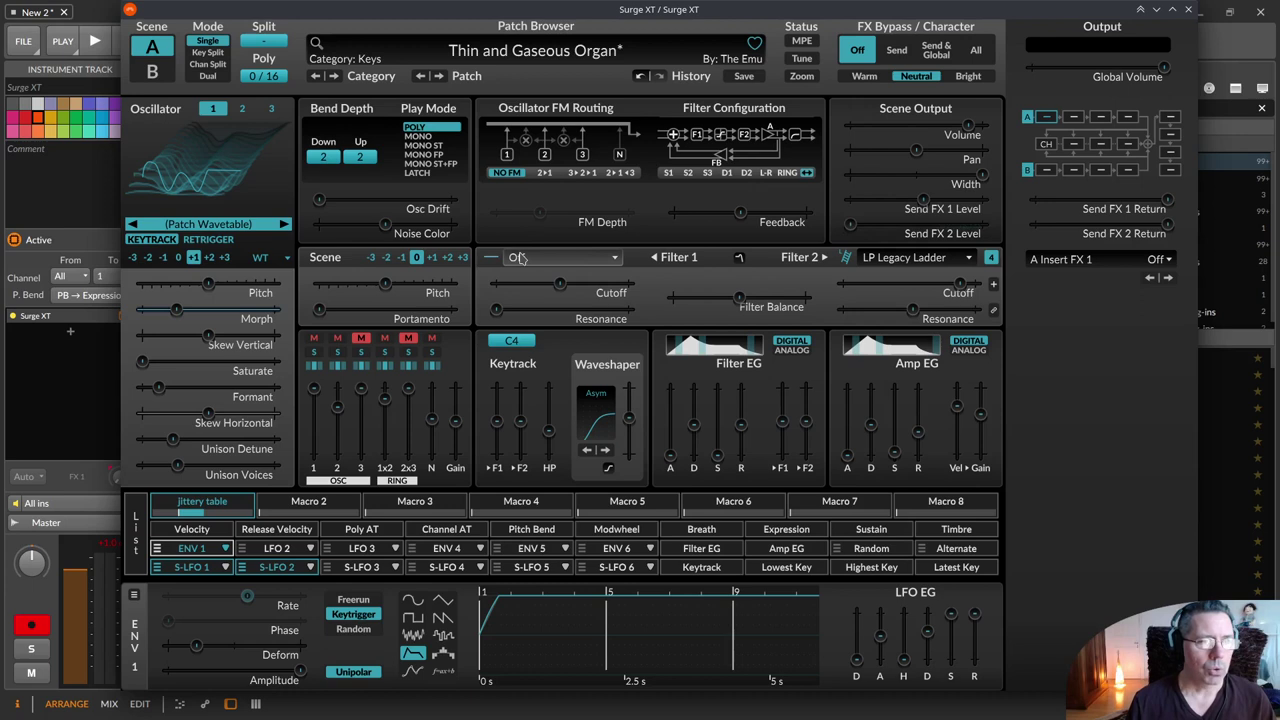
mouse_move(388, 323)
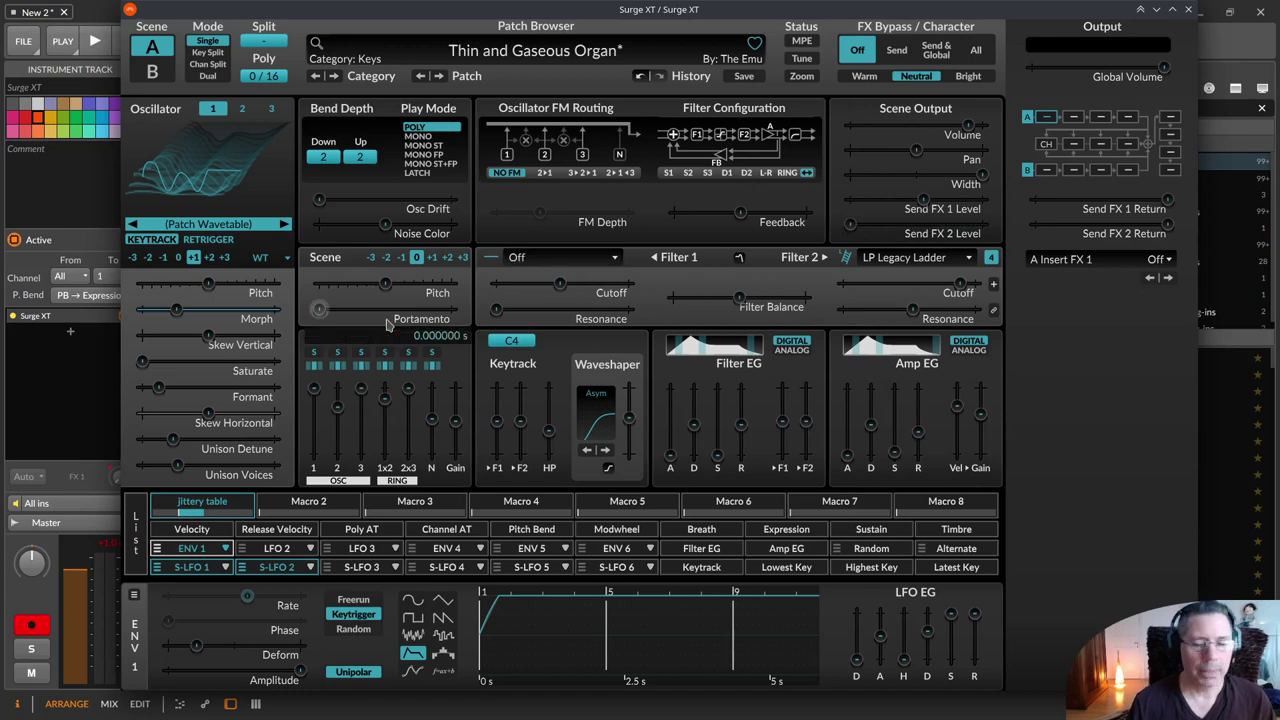
click(140, 541)
click(140, 541)
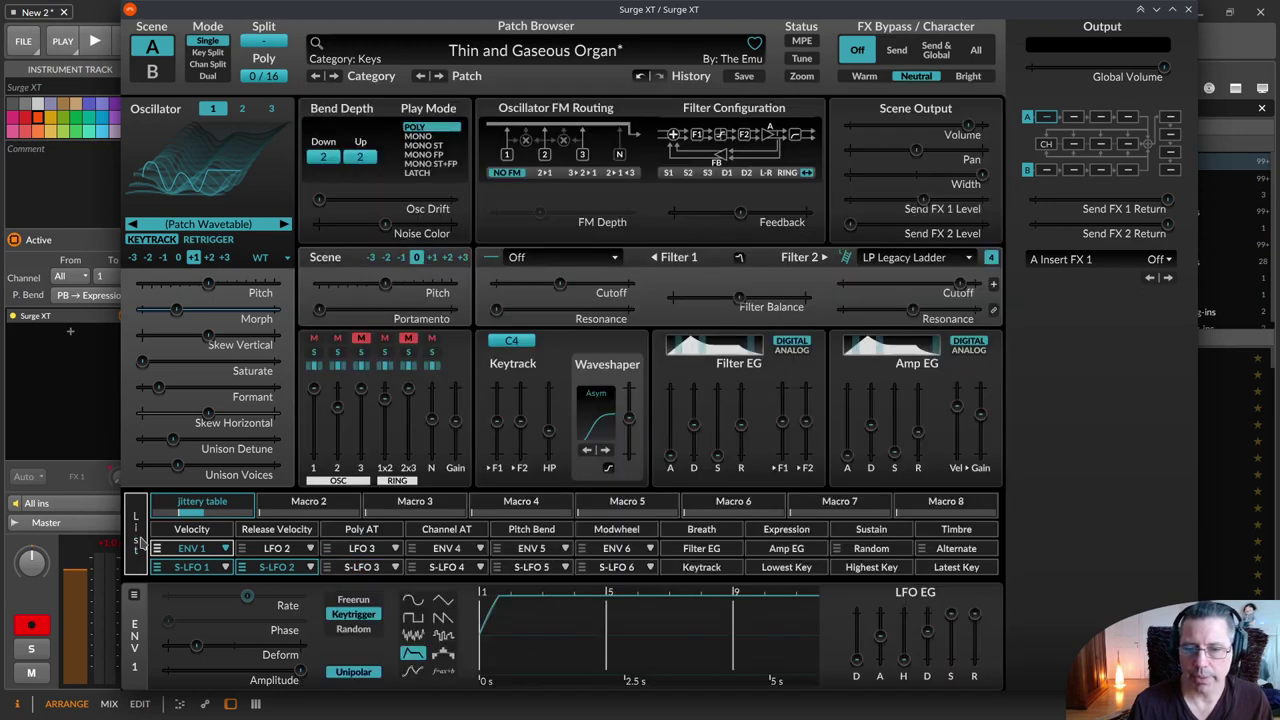
click(140, 542)
click(139, 544)
click(139, 544)
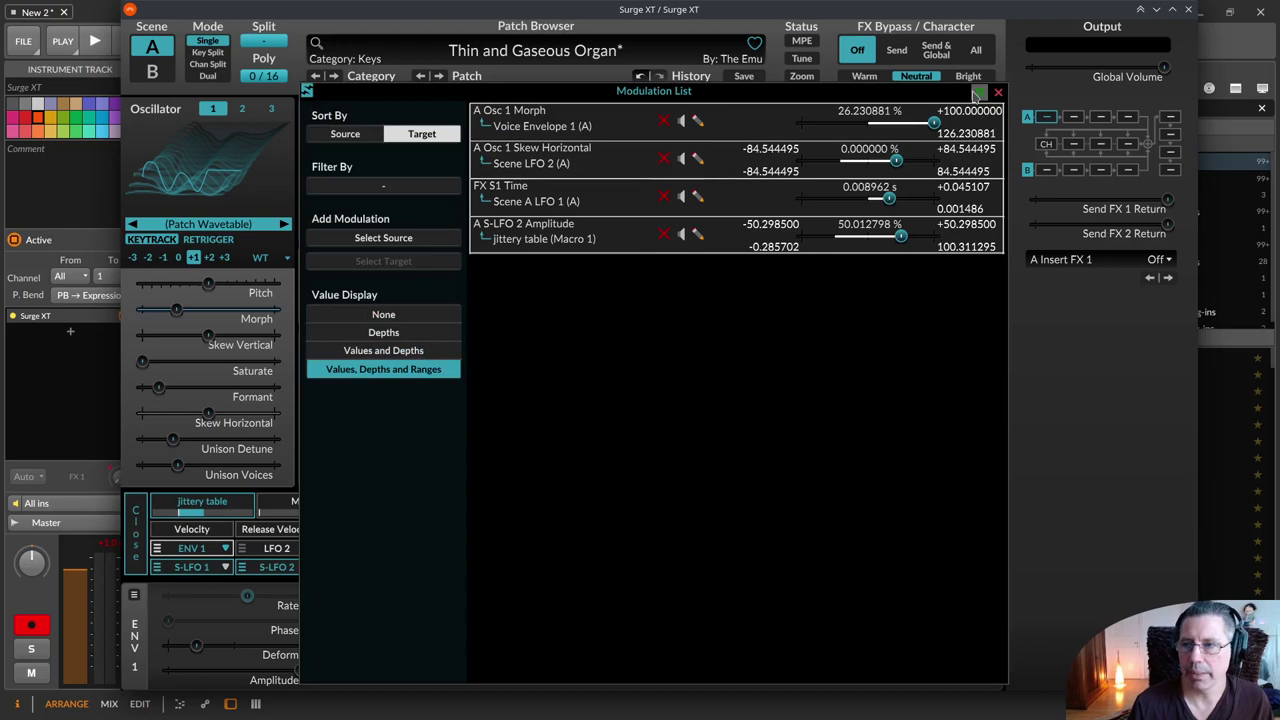
click(997, 93)
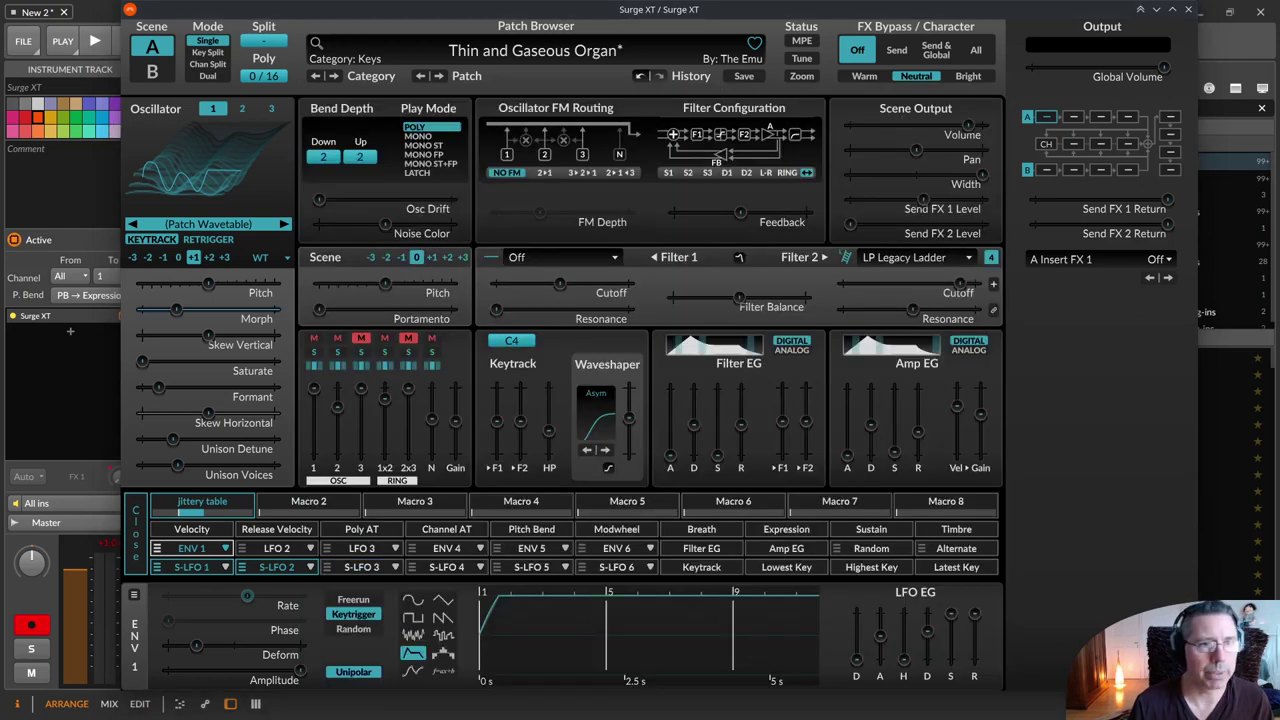
key(alt+m)
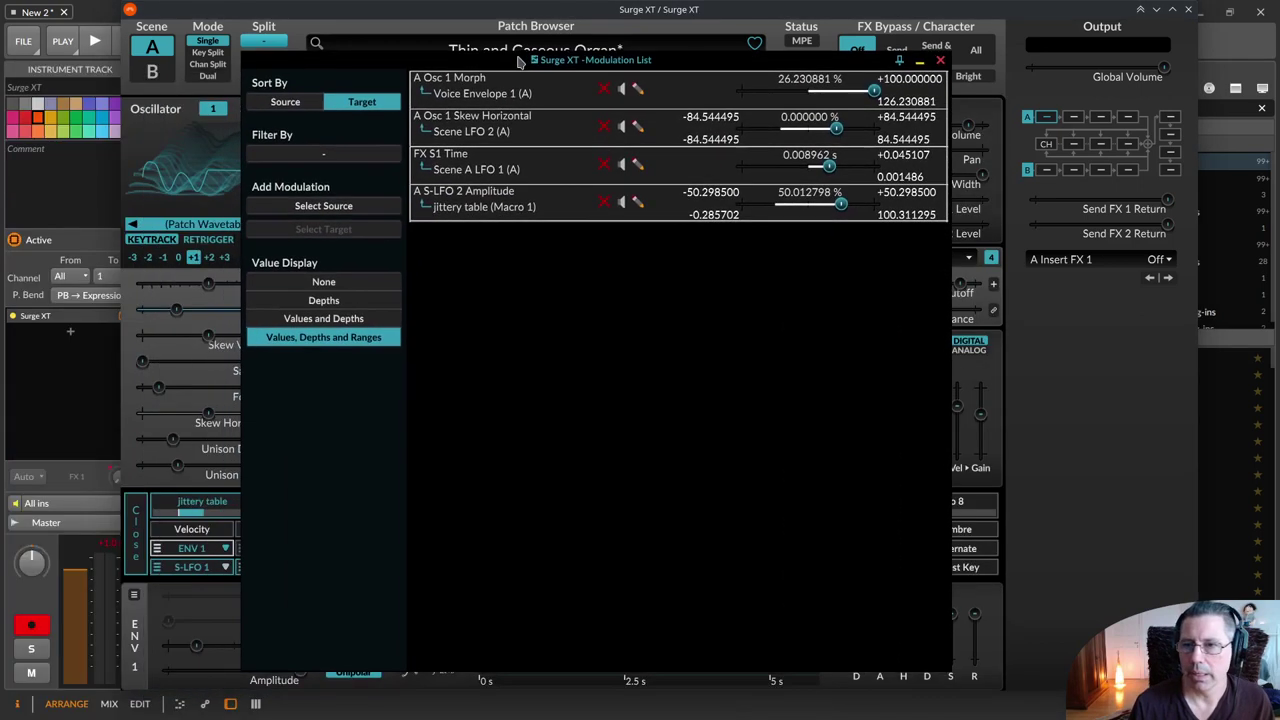
drag(662, 70, 872, 88)
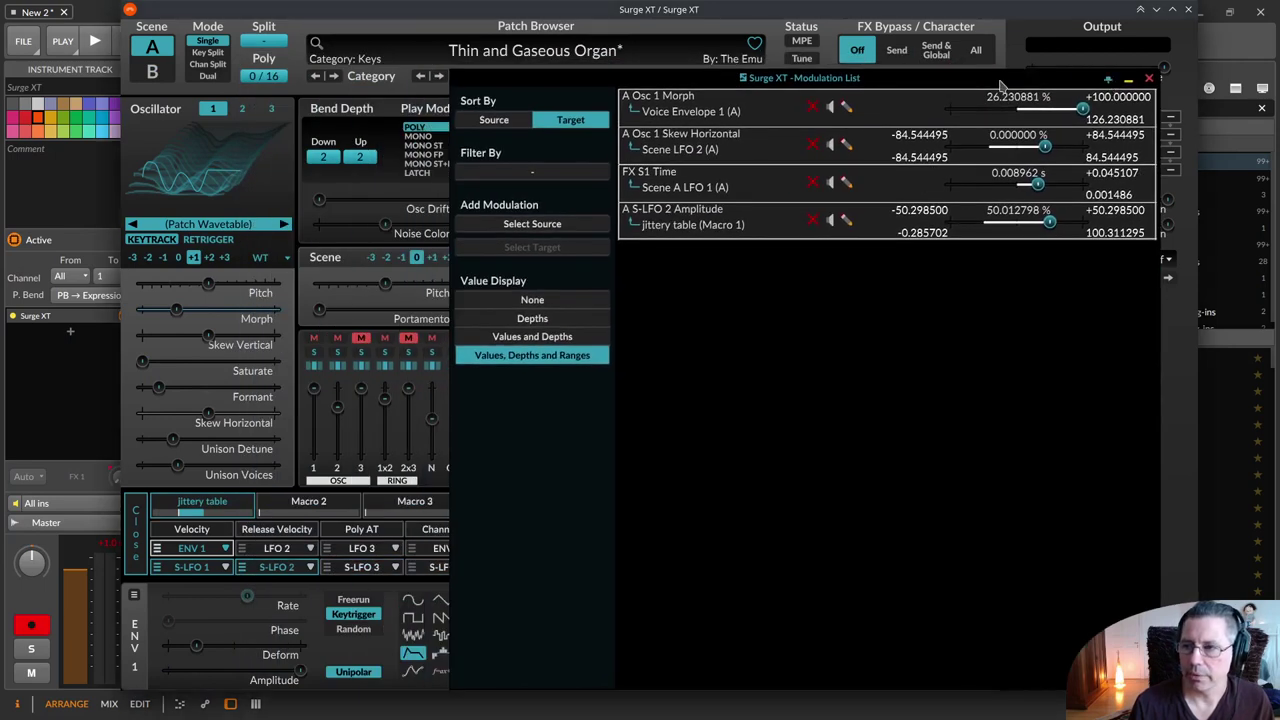
drag(1002, 88, 1094, 81)
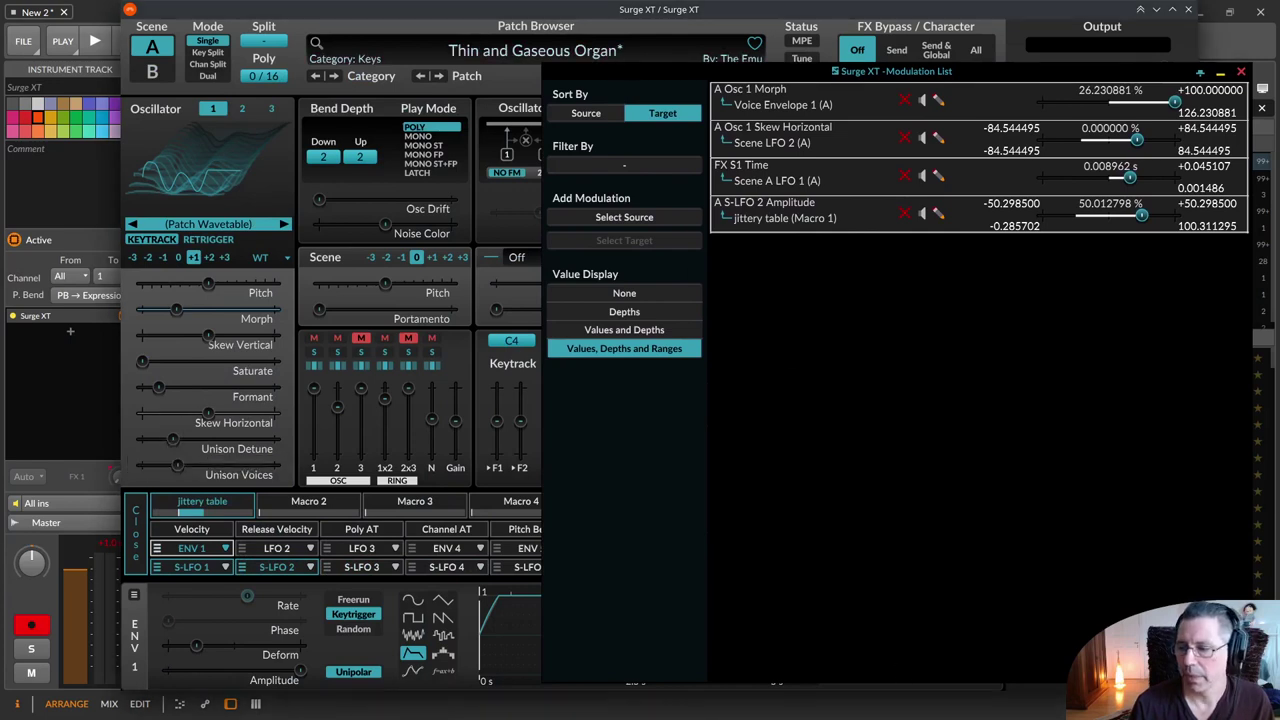
drag(1107, 685, 1107, 345)
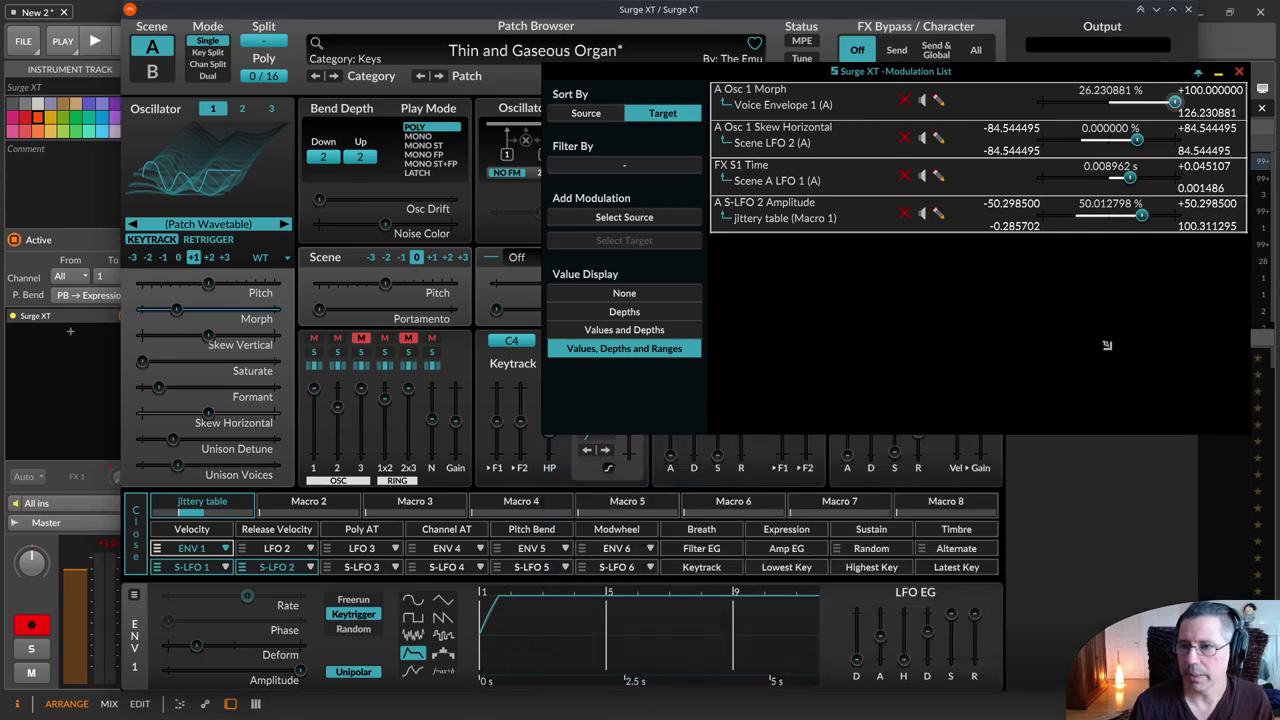
double_click(902, 74)
drag(902, 80, 851, 208)
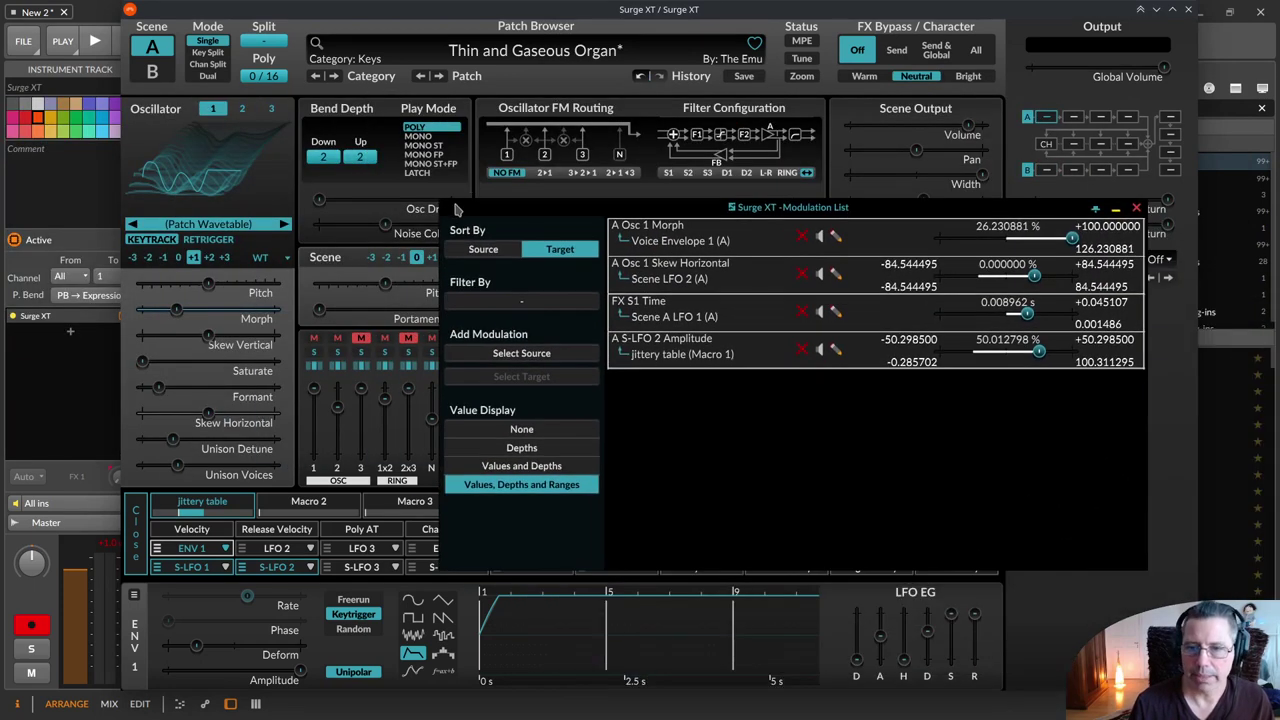
drag(1024, 210, 1036, 124)
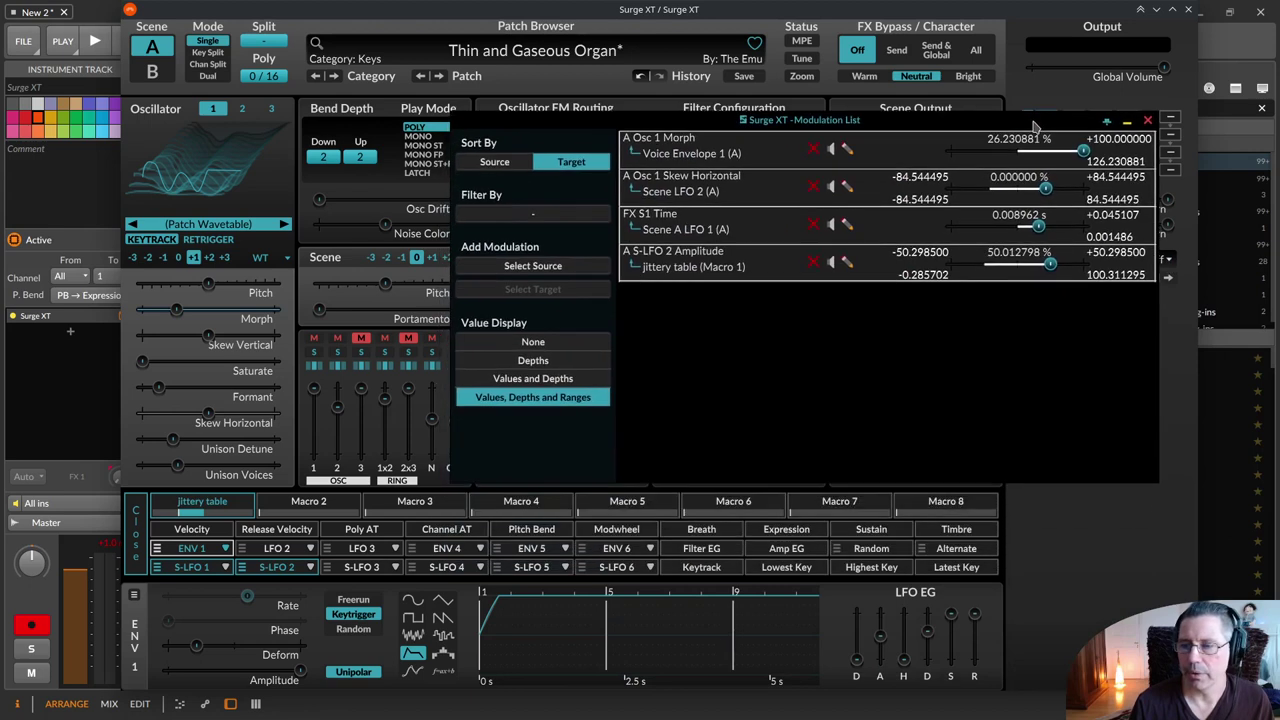
double_click(871, 122)
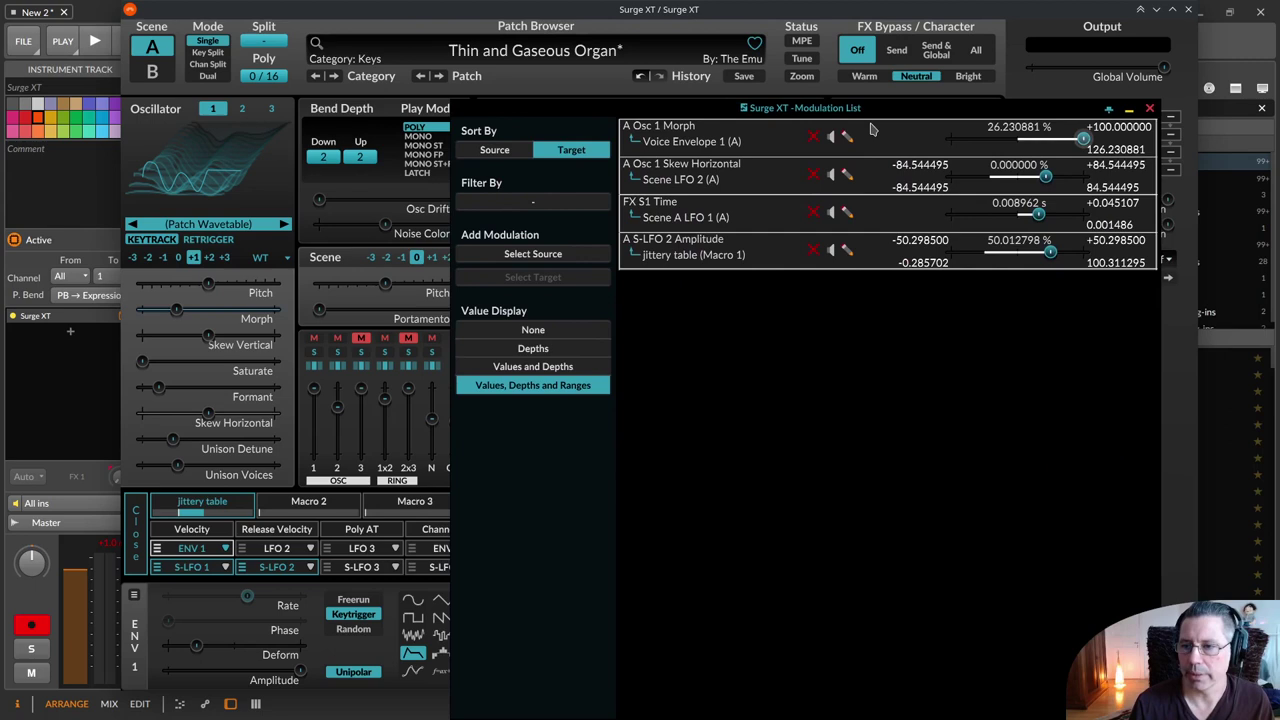
drag(880, 110, 867, 36)
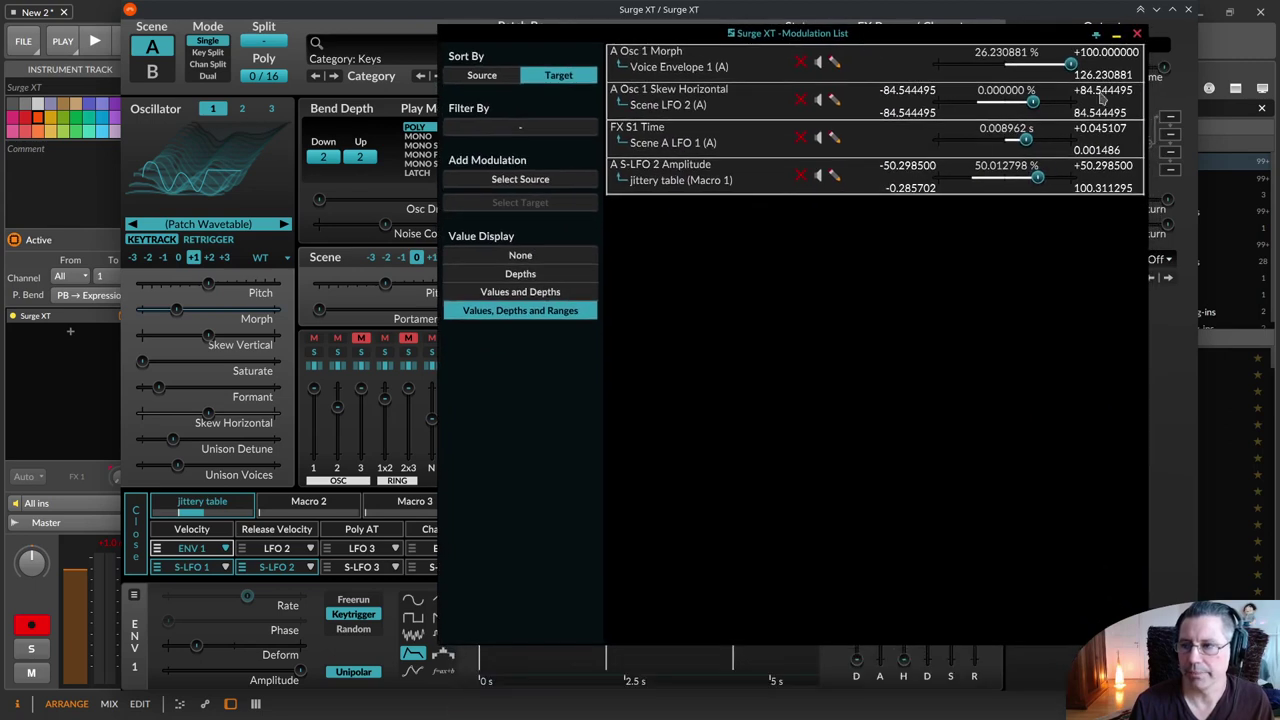
click(1134, 36)
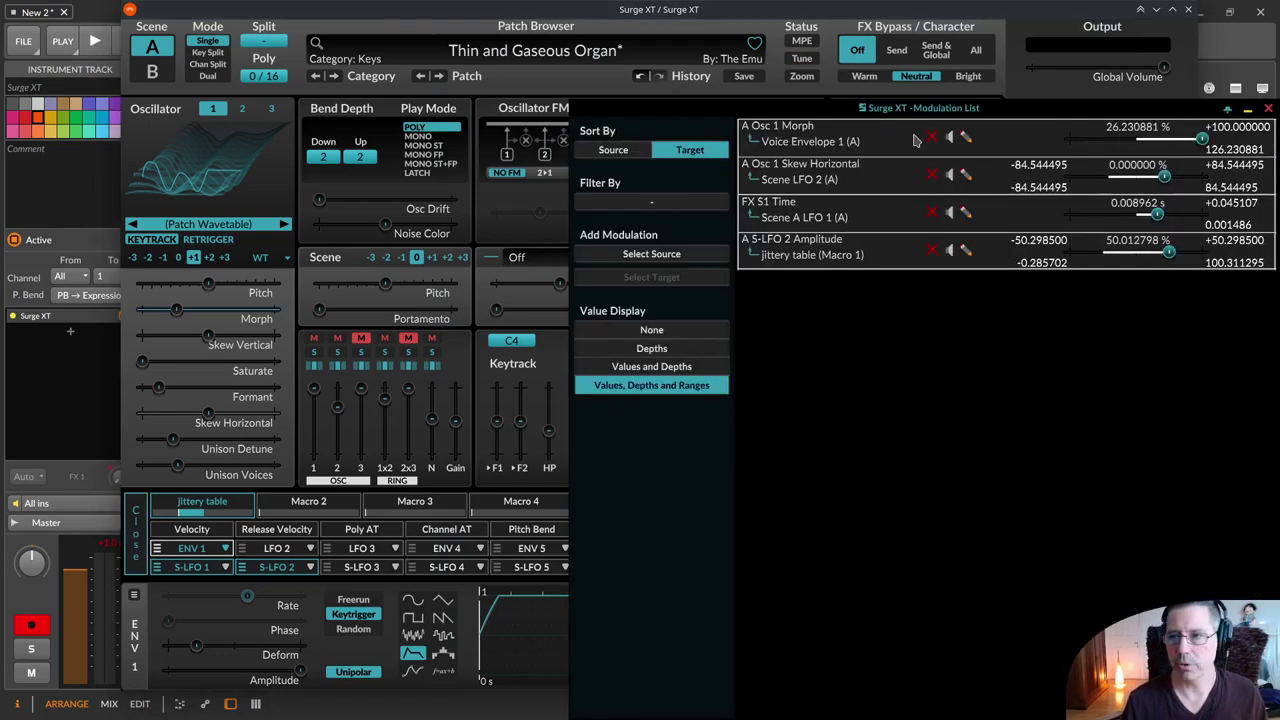
drag(921, 108, 813, 42)
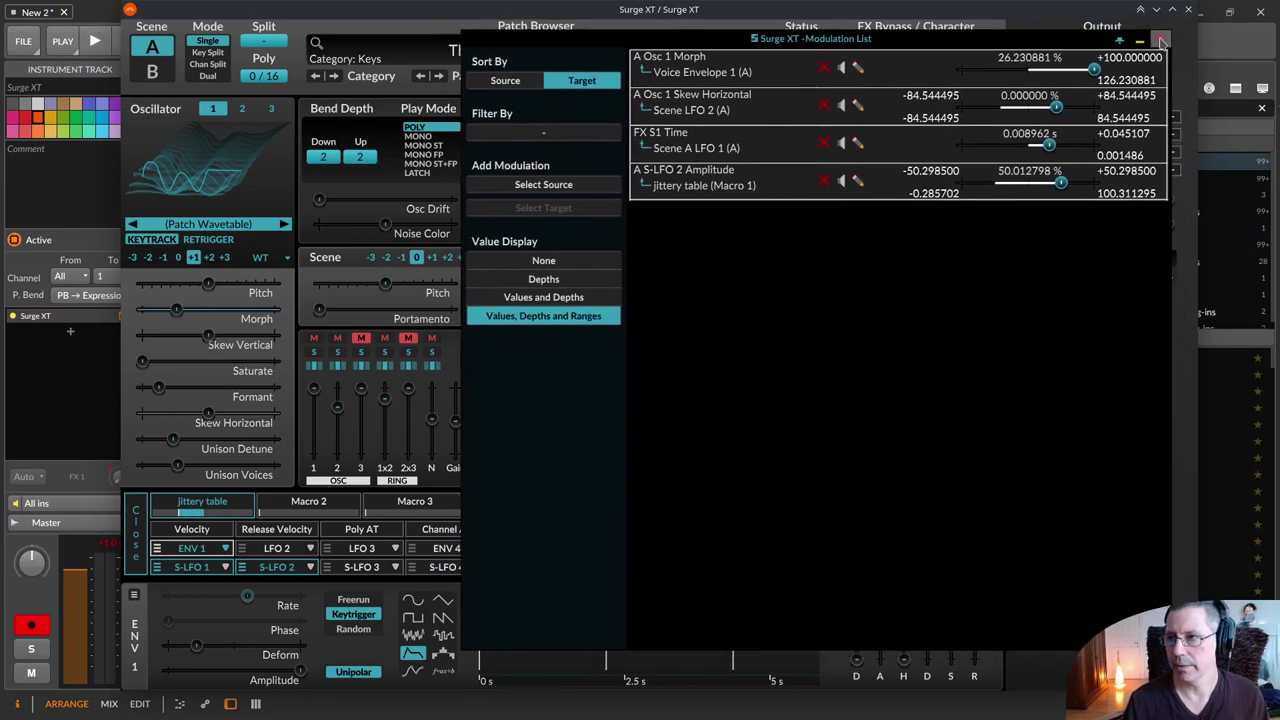
click(1160, 39)
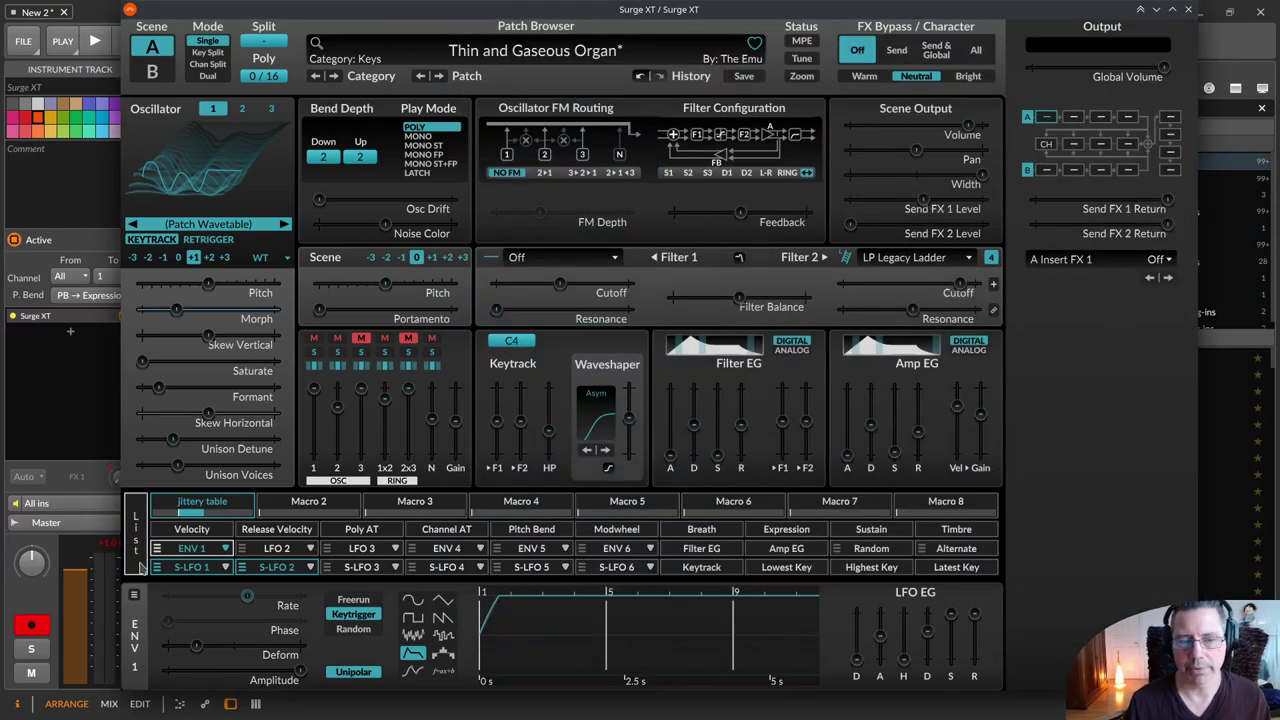
click(137, 560)
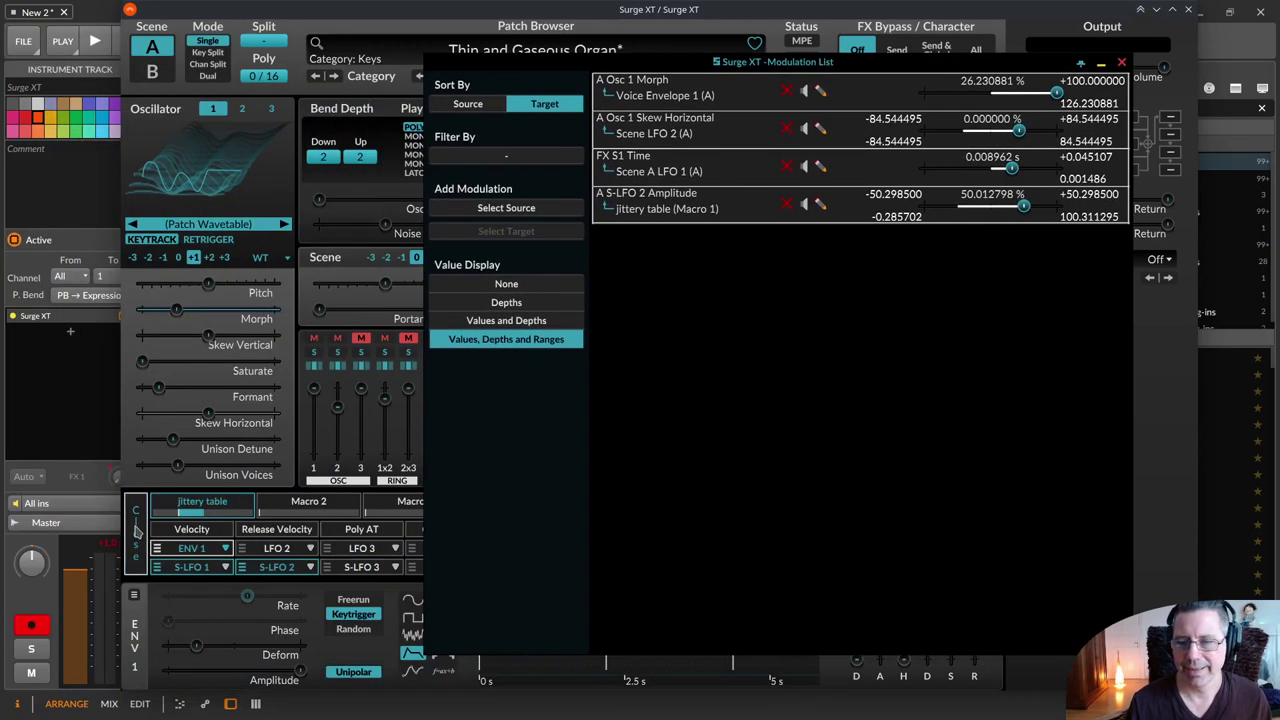
click(137, 531)
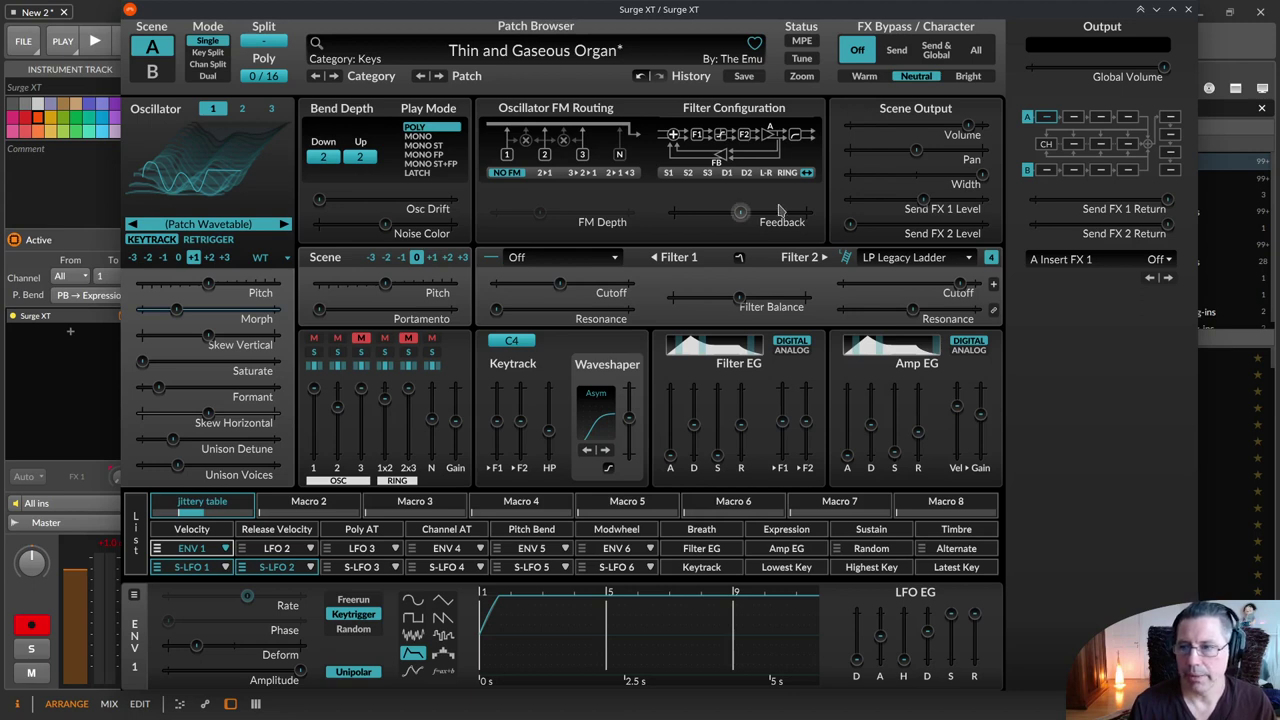
mouse_move(780, 210)
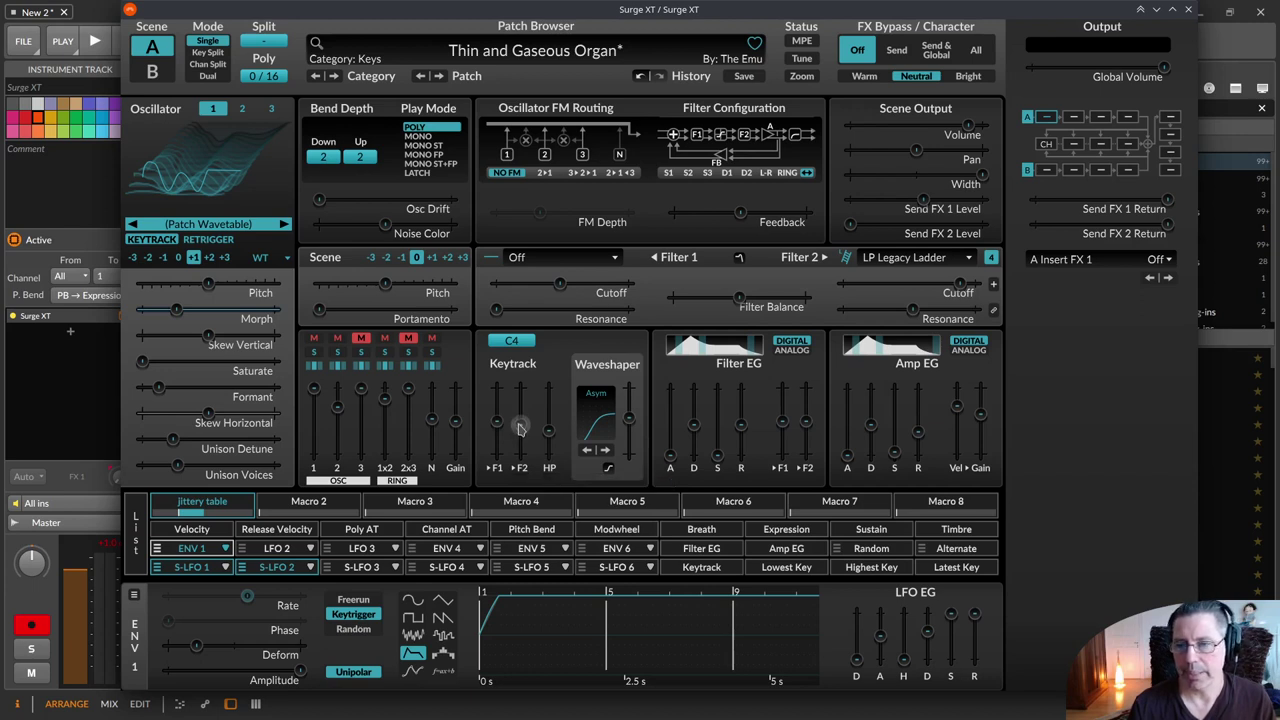
View the Filter 2 Keytrack context menu, then dismiss it.
right_click(520, 428)
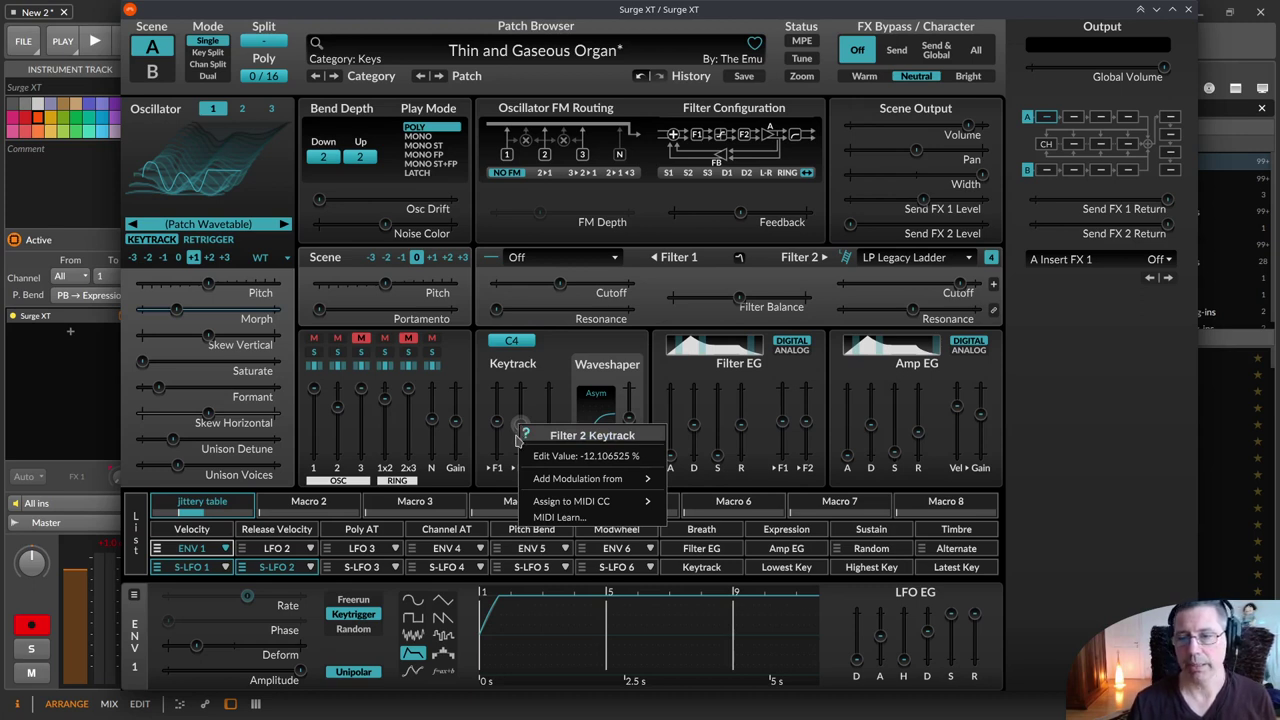
click(518, 440)
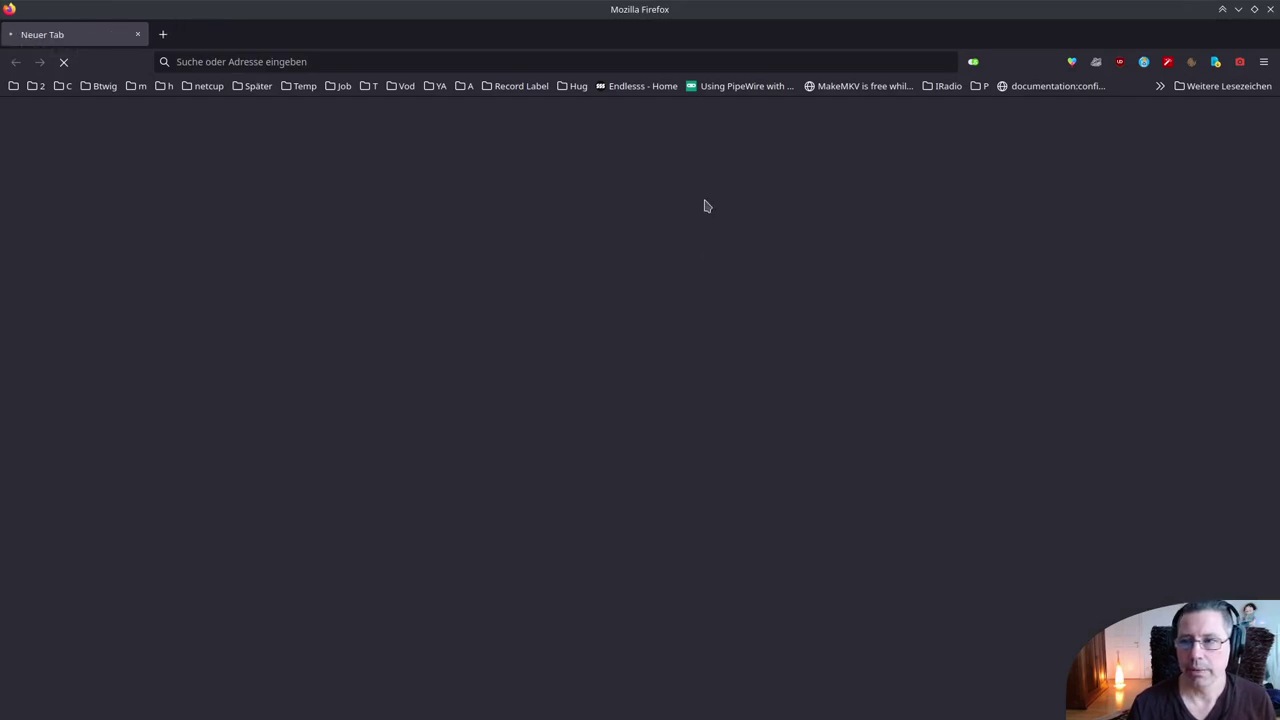
Resize and reposition the Firefox window over Surge XT.
drag(483, 9, 839, 88)
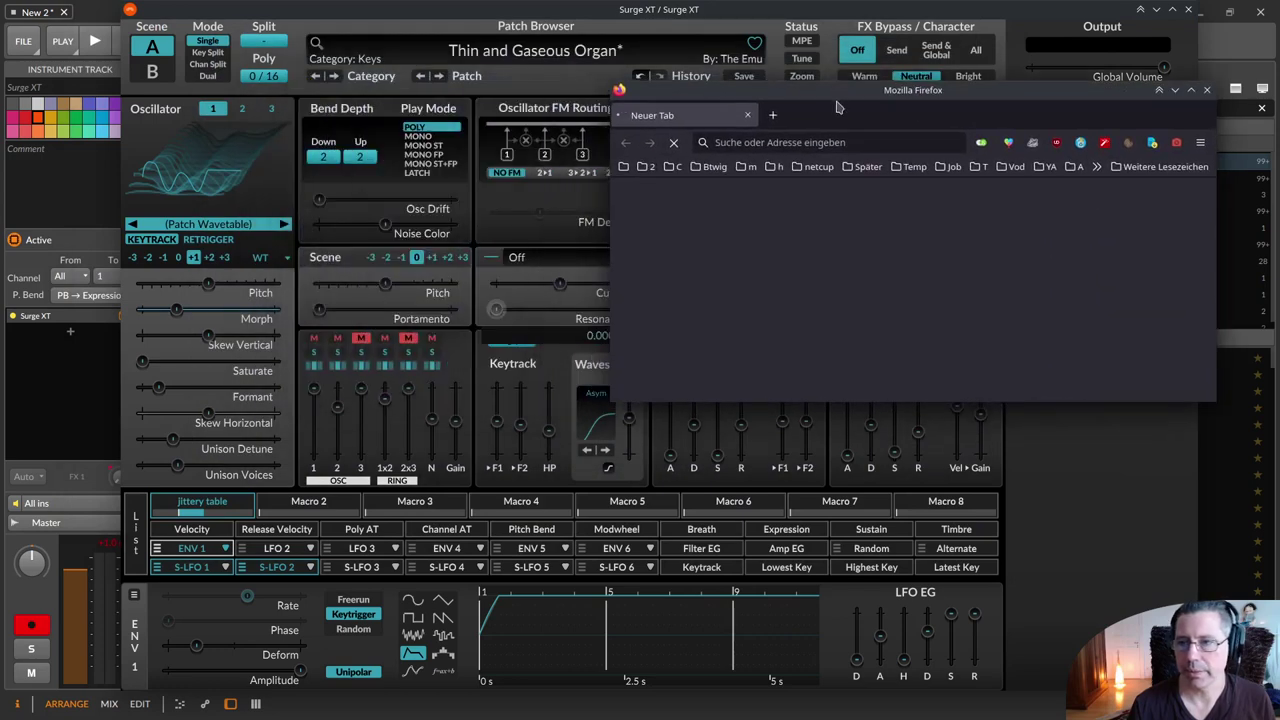
drag(1062, 96, 1077, 42)
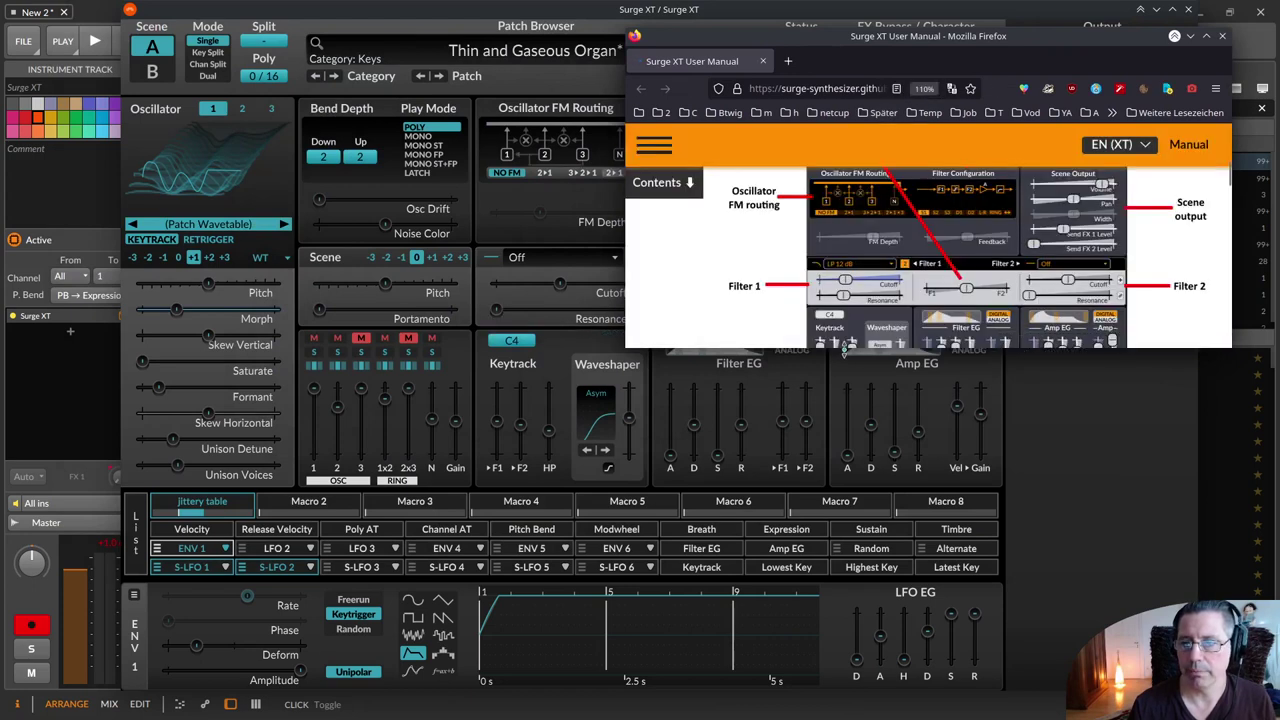
drag(844, 349, 838, 617)
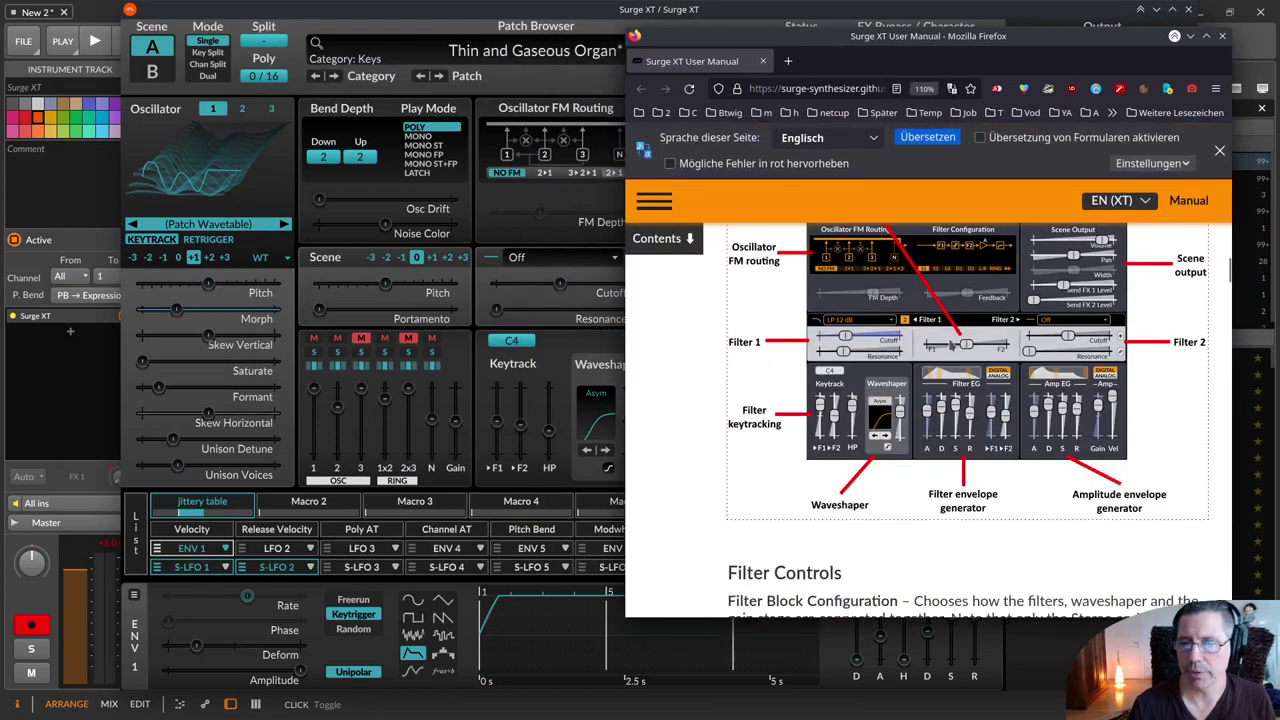
Read the manual's Filter Controls section, then close Firefox.
click(977, 507)
key(Escape)
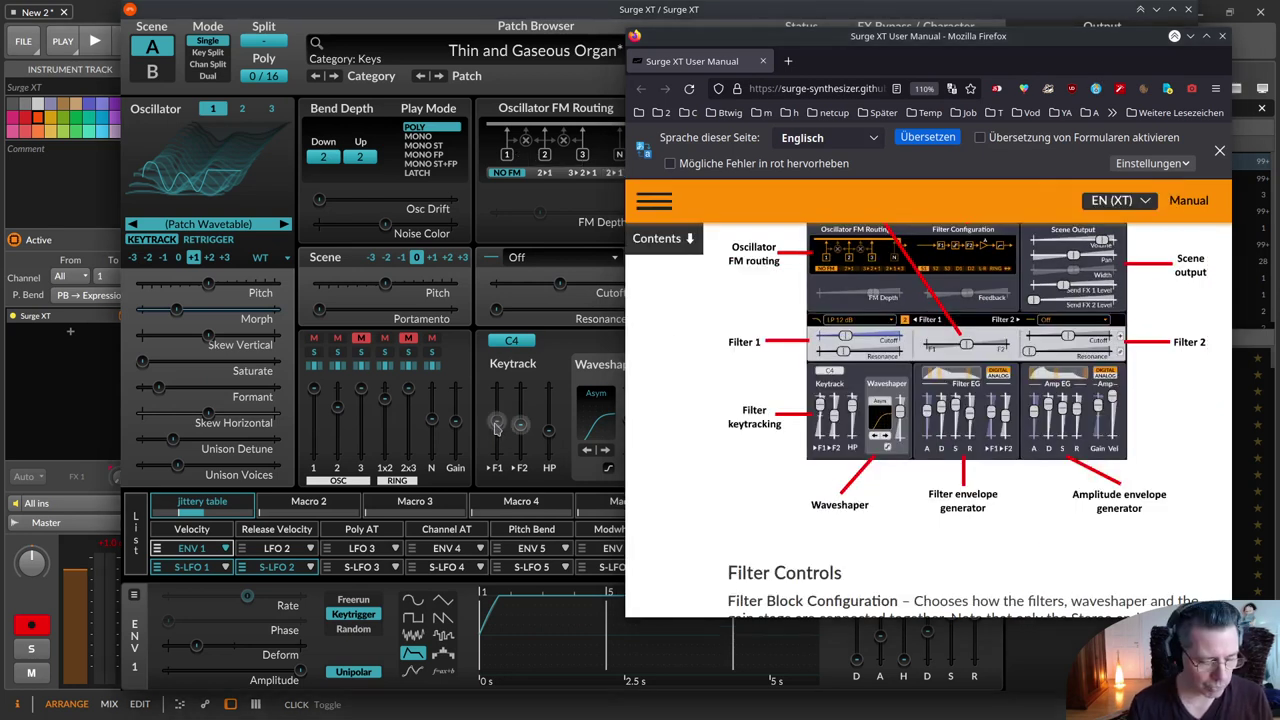
key(F1)
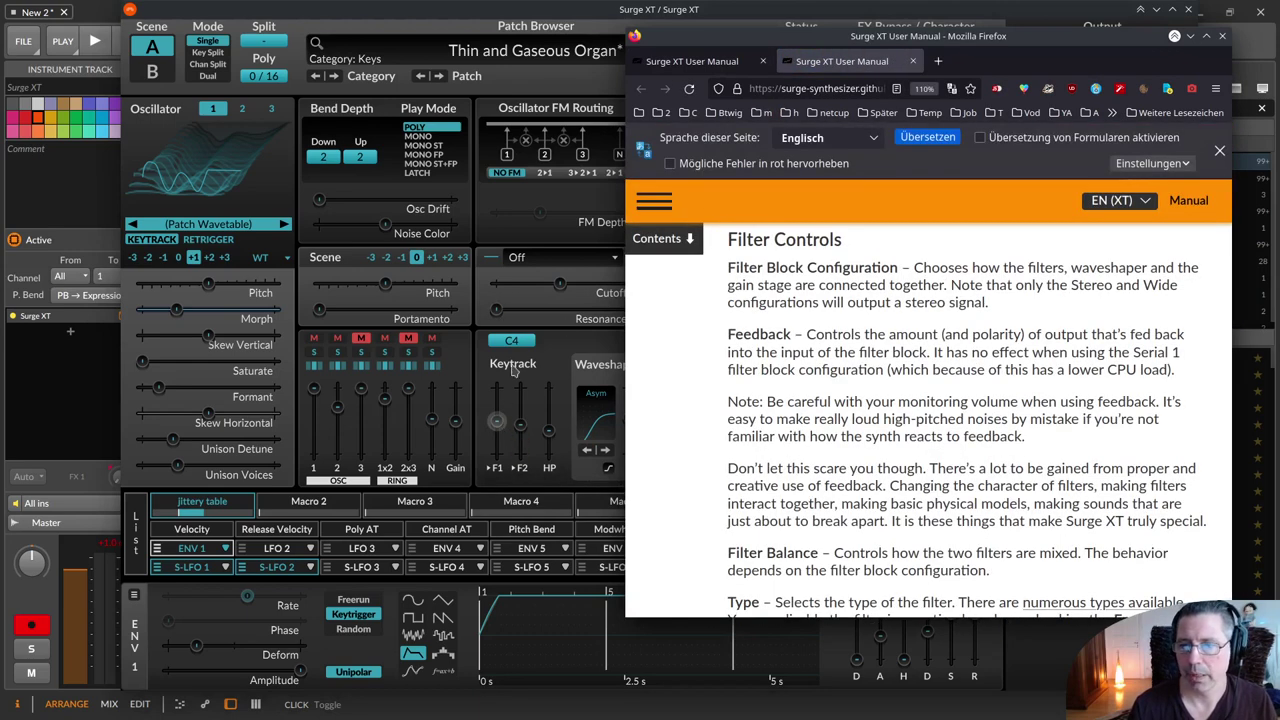
scroll(893, 228, down, 3)
scroll(893, 228, up, 4)
click(1222, 36)
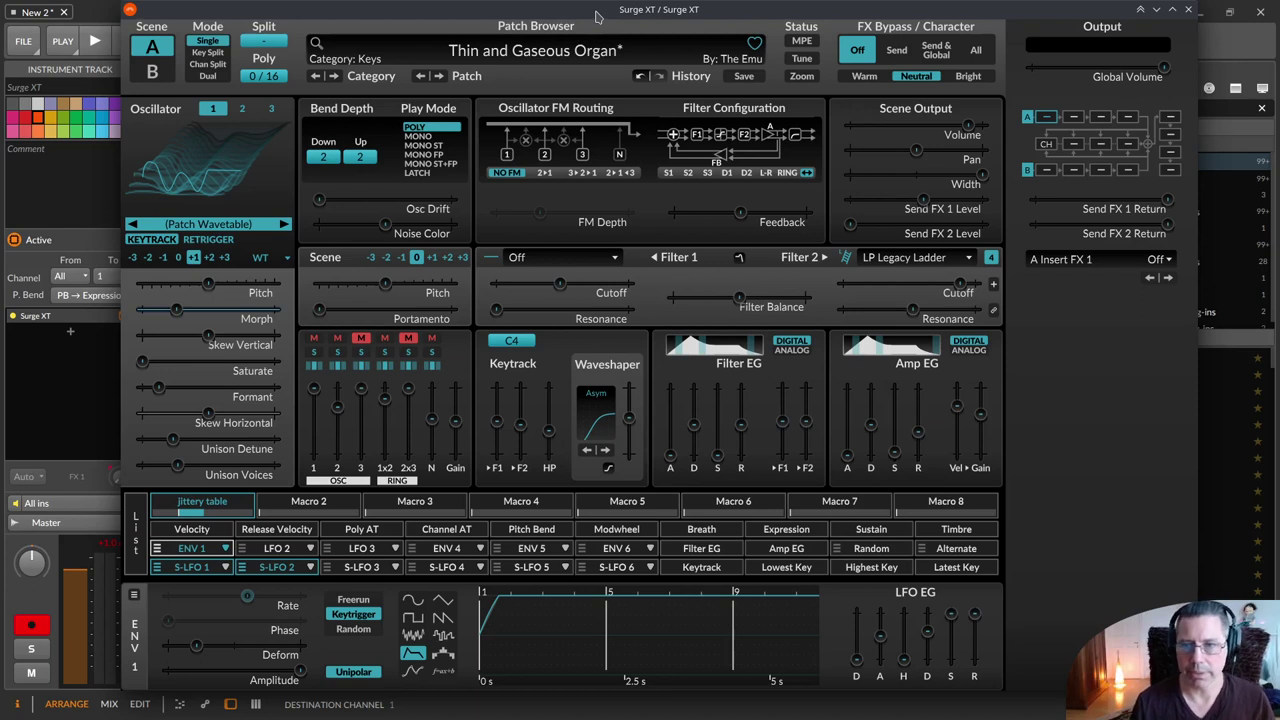
drag(597, 16, 643, 393)
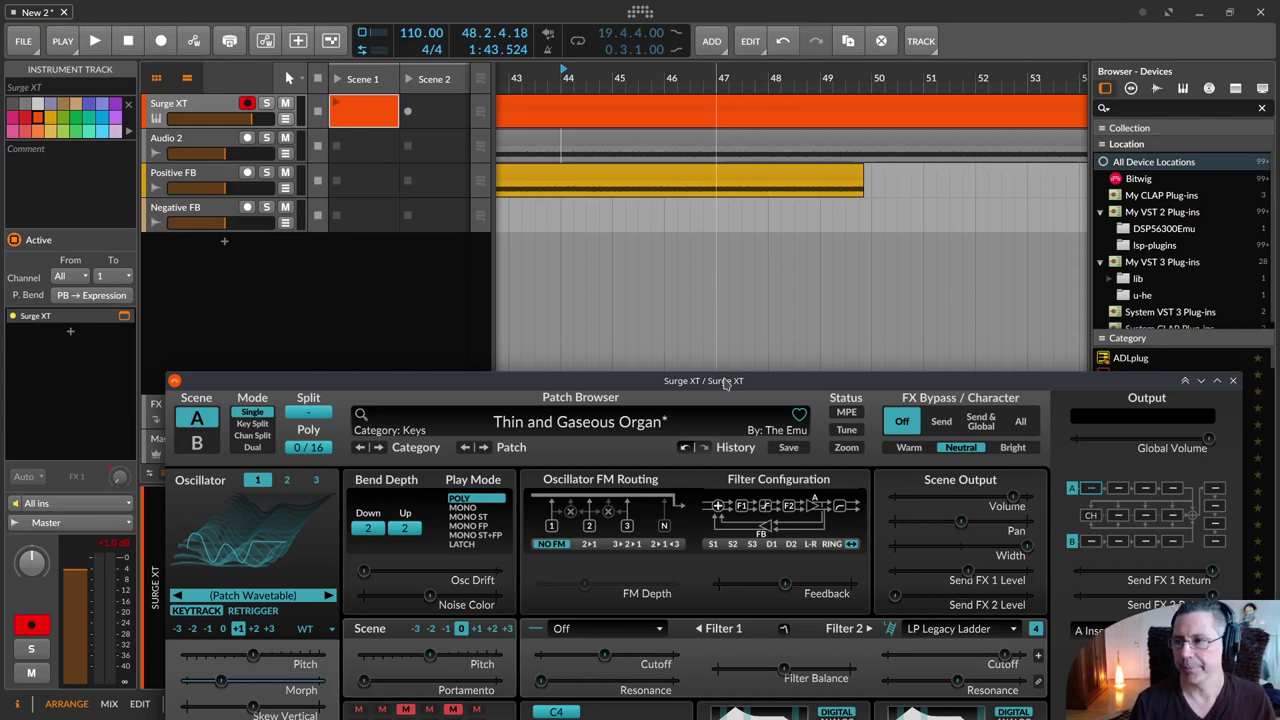
drag(725, 383, 713, 323)
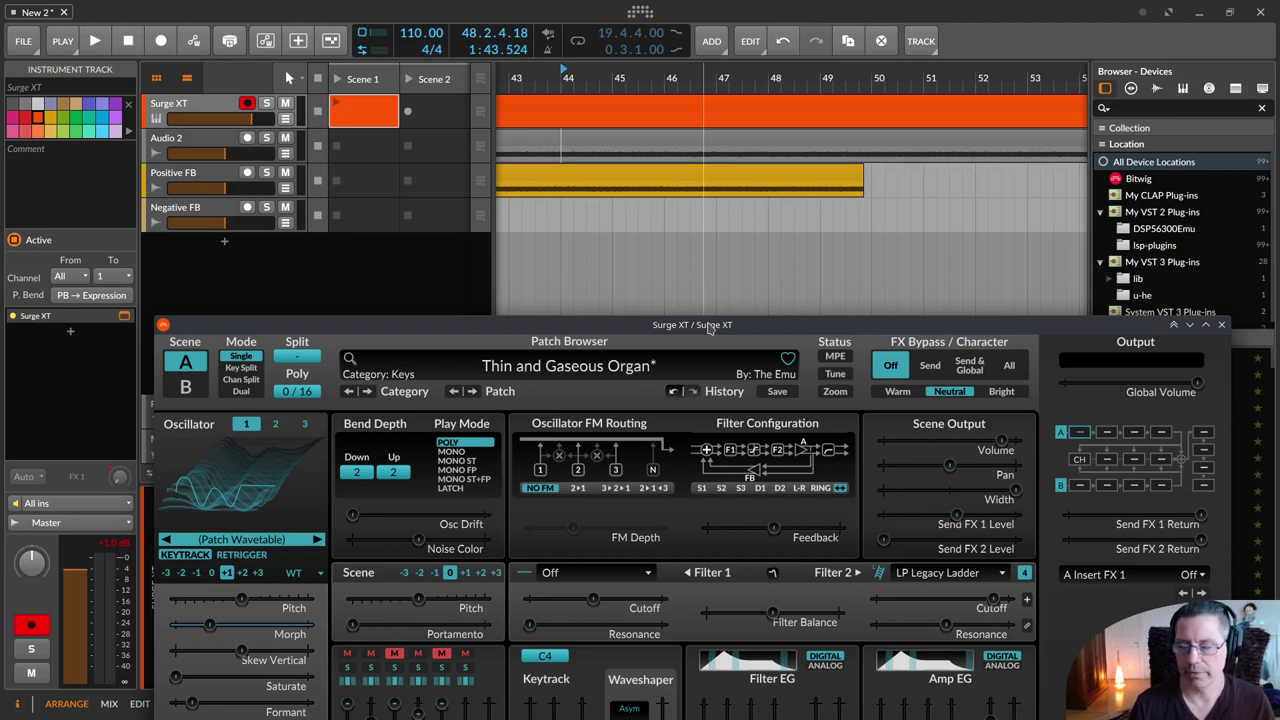
drag(709, 328, 670, 8)
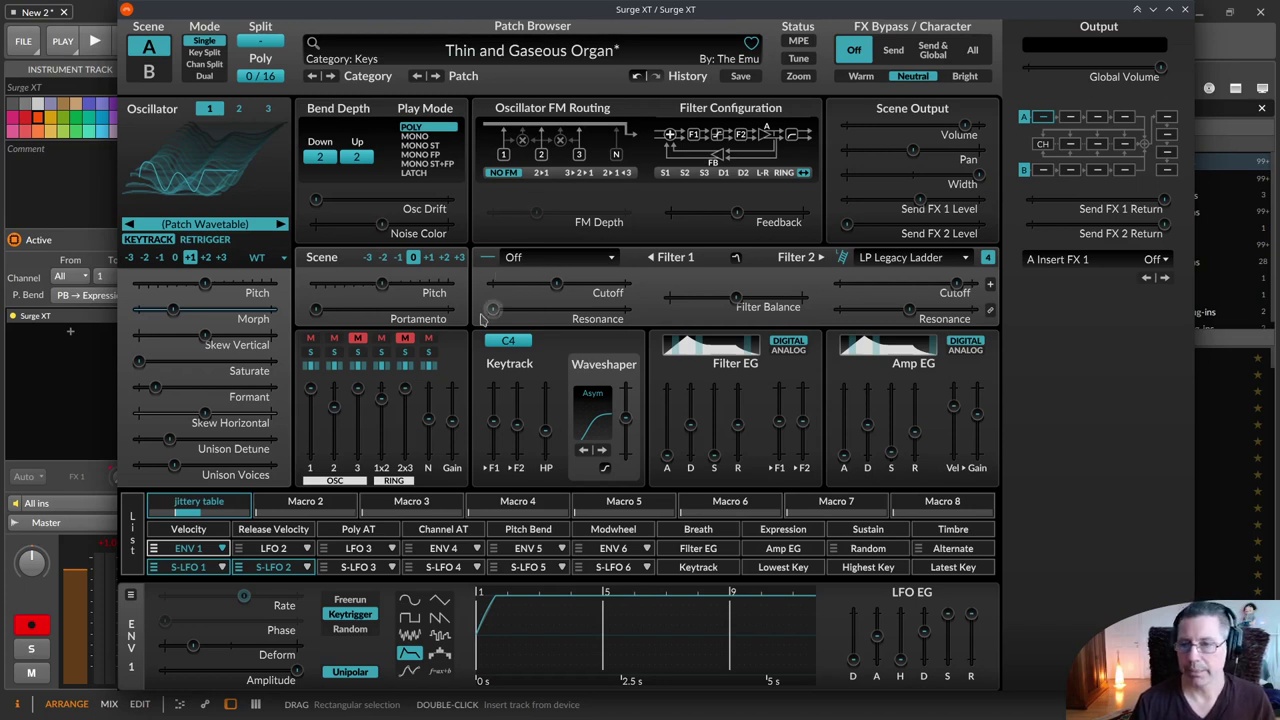
Set Filter 1 to LP 24 dB, cutoff about 3896 Hz, and show its analysis curve.
click(560, 262)
key(Down)
key(Right)
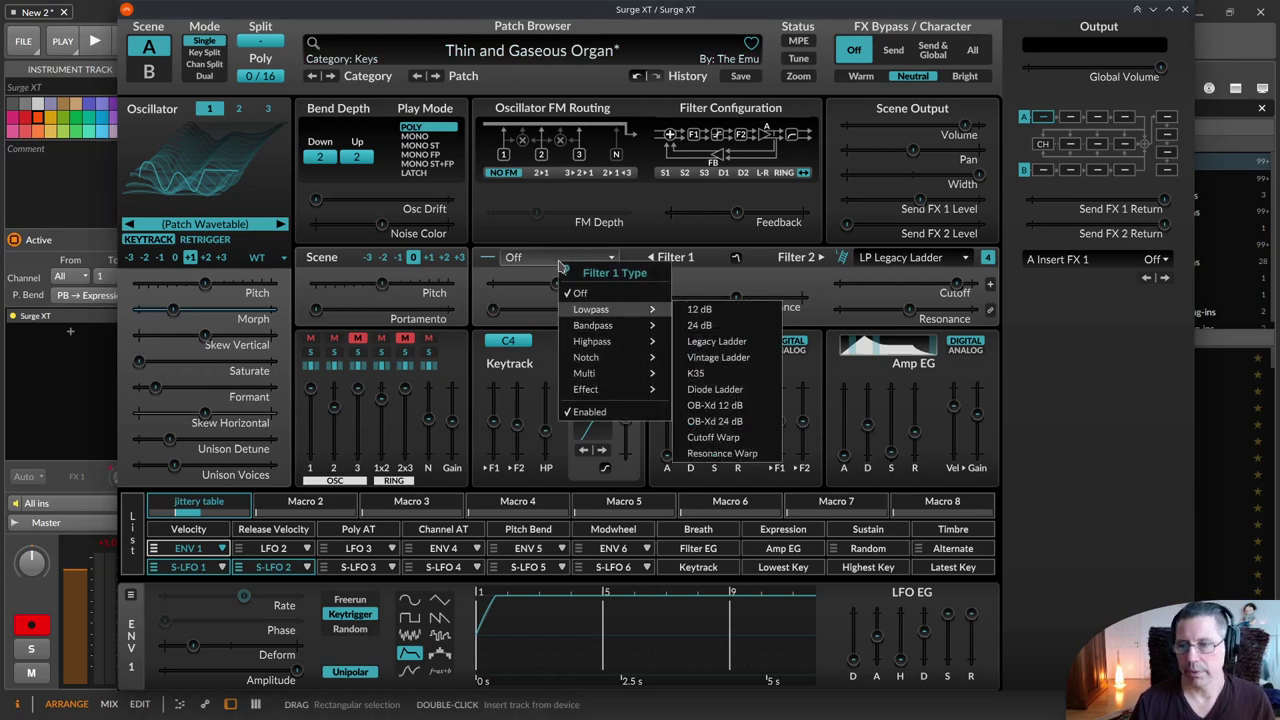
key(Down)
key(Return)
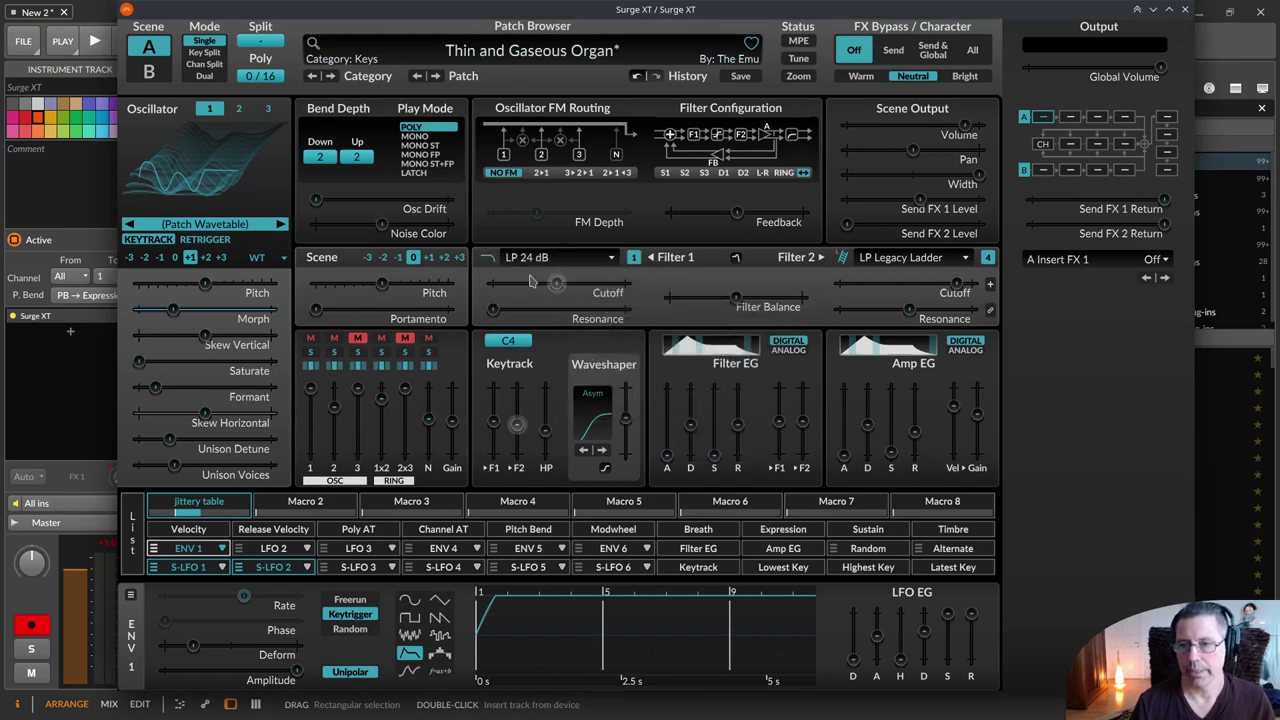
mouse_move(556, 283)
mouse_down()
mouse_move(592, 283)
mouse_move(579, 283)
mouse_up()
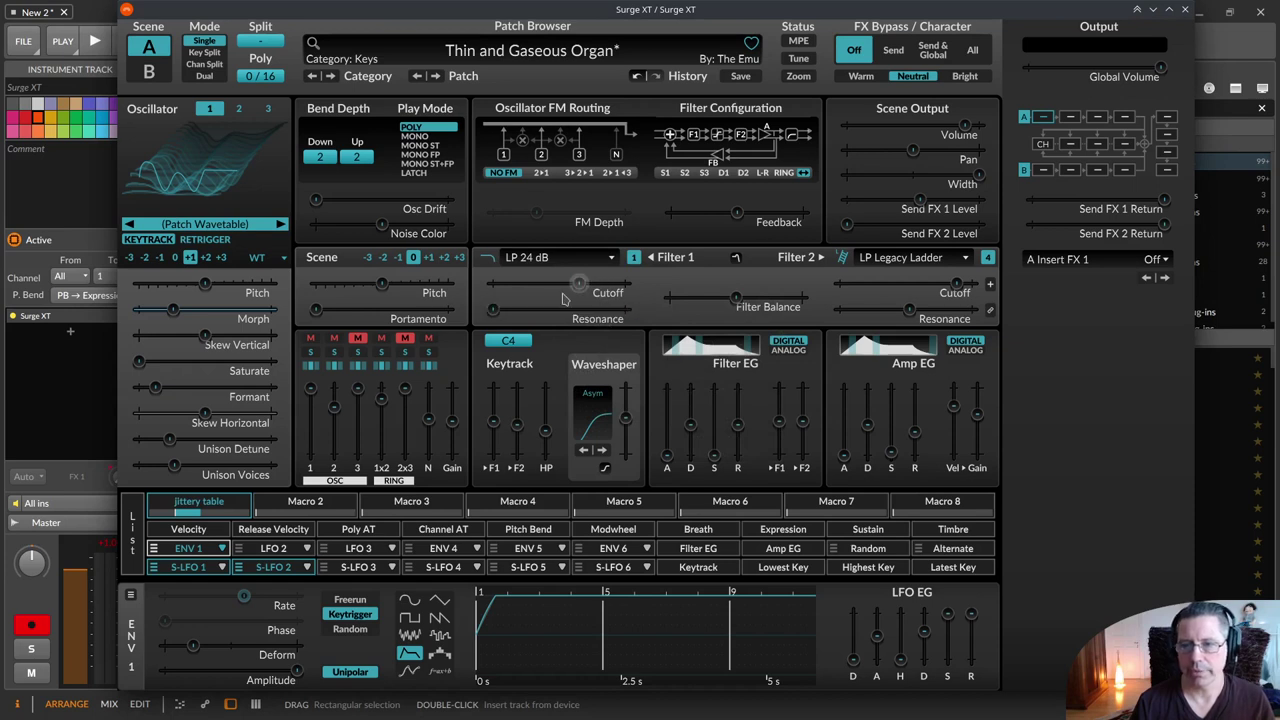
click(736, 262)
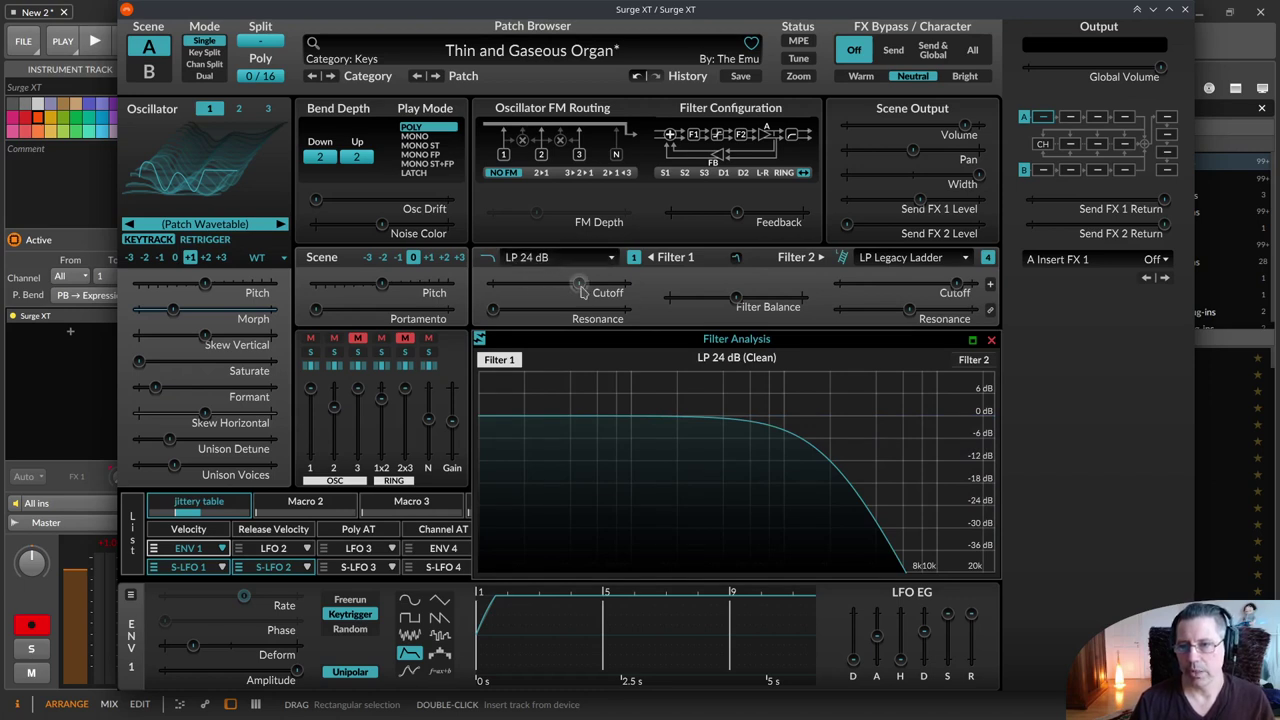
Lower Filter 1 cutoff to about 1630 Hz and set Filter 2 to HP 12 dB with lower cutoff.
mouse_move(578, 284)
mouse_down()
mouse_move(496, 284)
mouse_move(598, 284)
mouse_move(572, 284)
mouse_up()
mouse_move(957, 283)
mouse_down()
mouse_move(869, 284)
mouse_move(935, 284)
mouse_up()
click(920, 262)
key(Down)
key(Down)
key(Down)
key(Down)
key(Right)
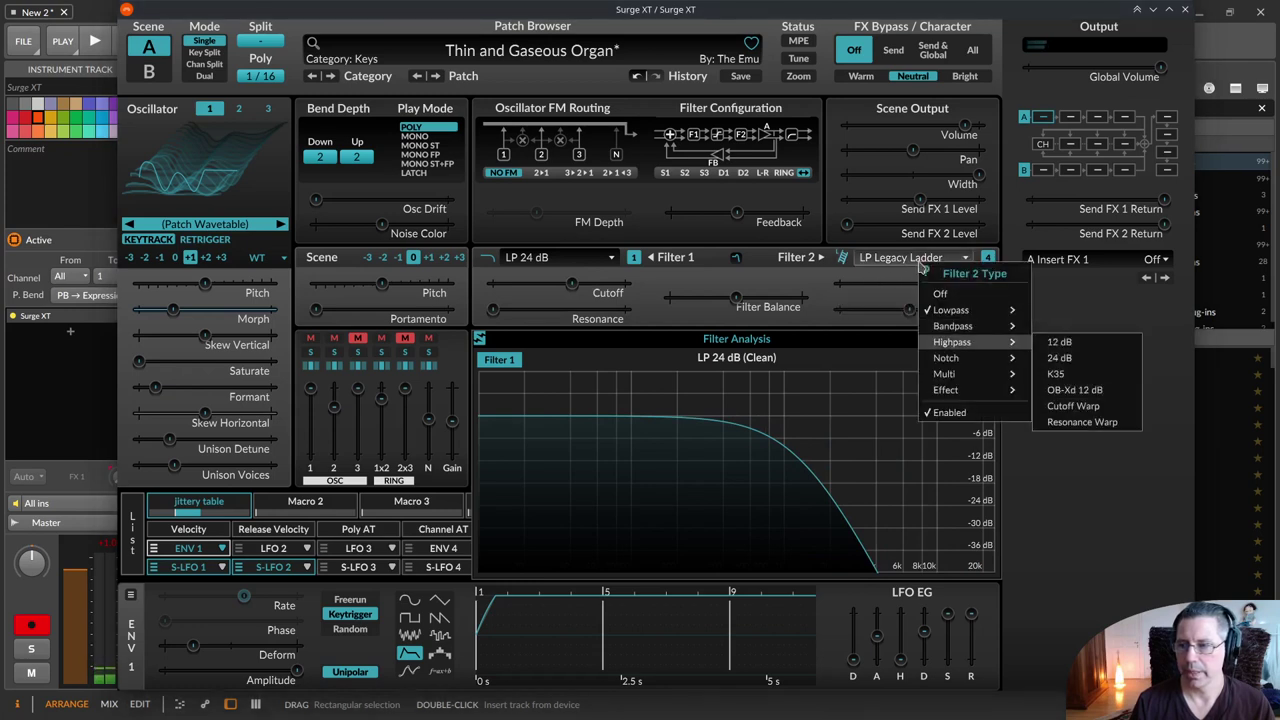
key(Return)
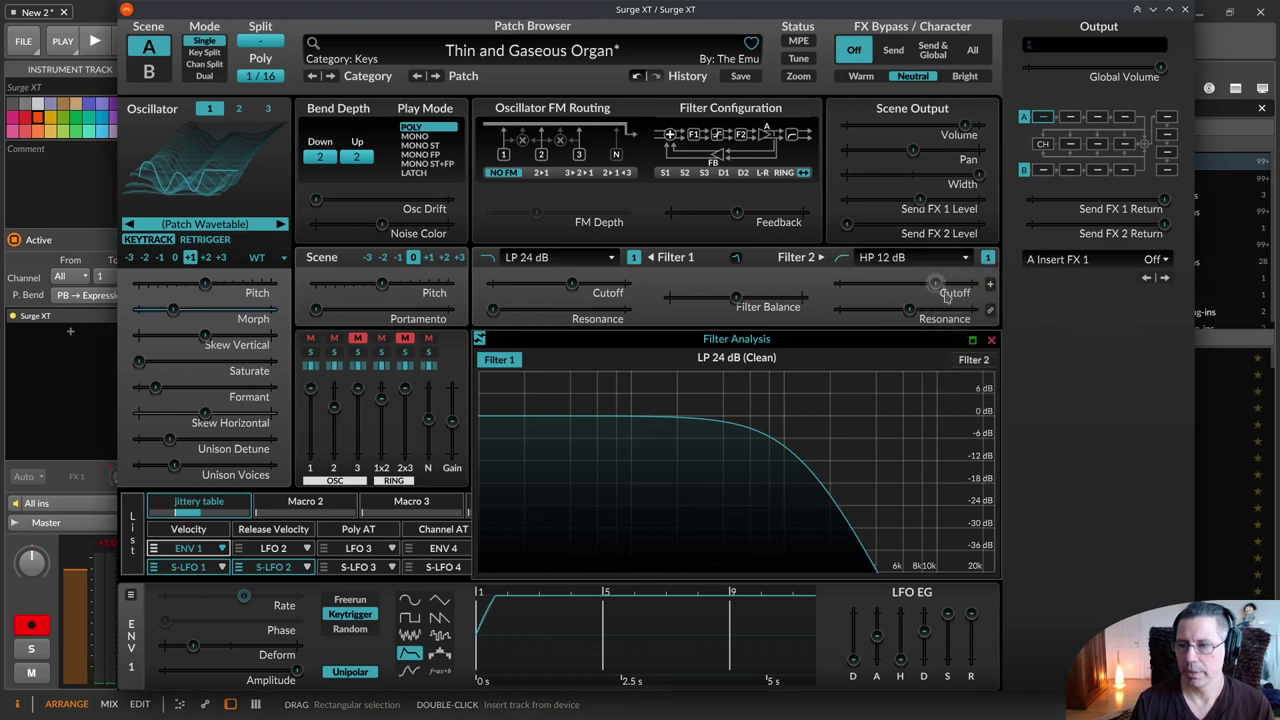
mouse_move(935, 284)
mouse_down()
mouse_move(886, 284)
mouse_move(911, 284)
mouse_up()
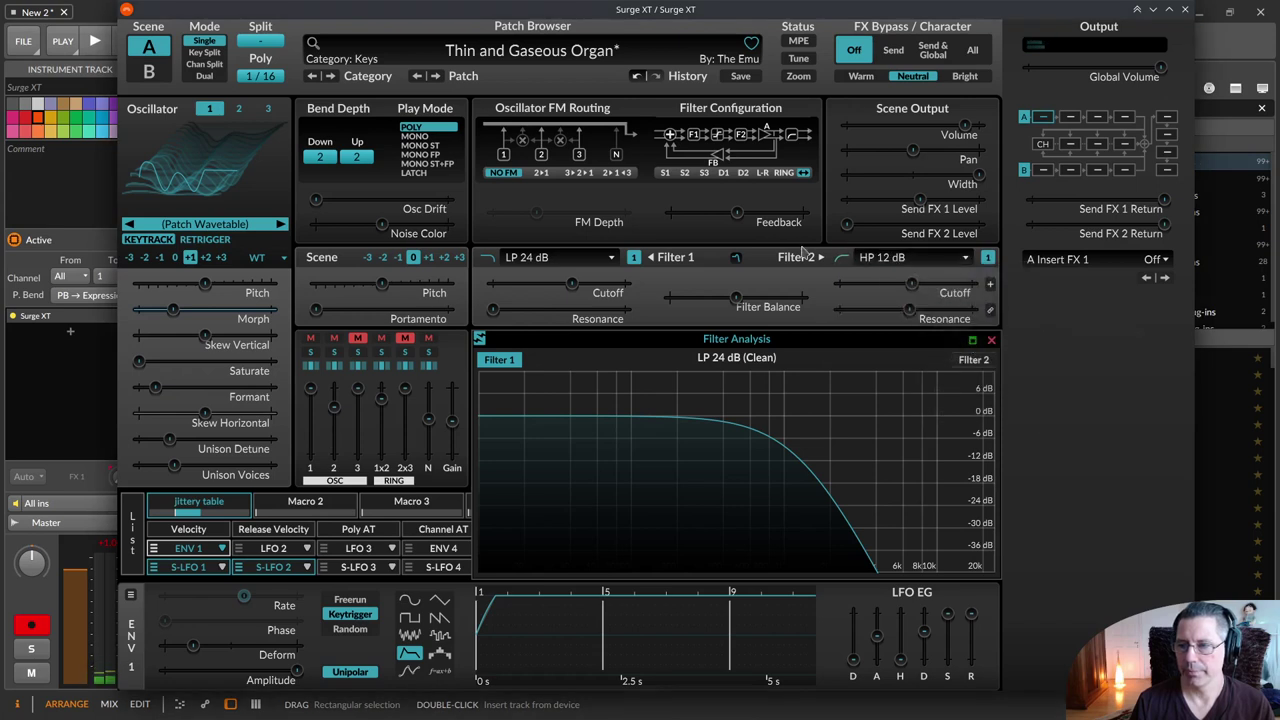
Reopen filter analysis and compare the Filter 1 and Filter 2 response curves.
click(736, 258)
click(739, 259)
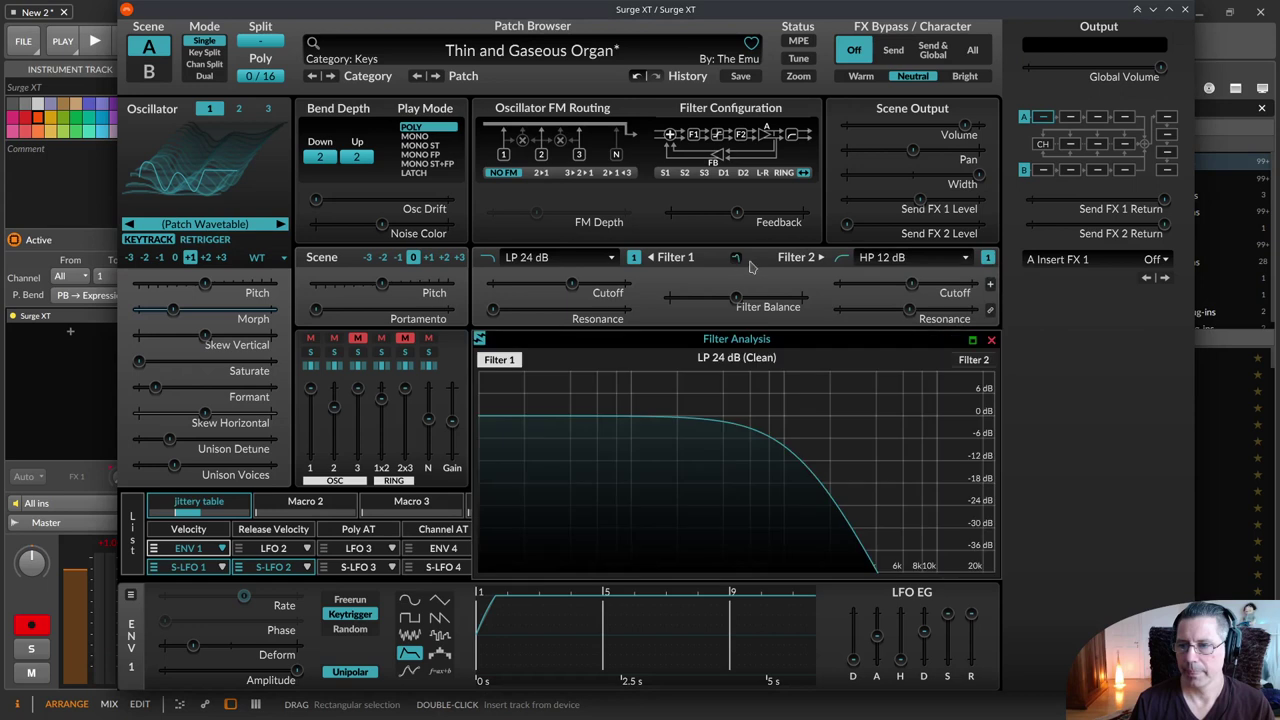
click(960, 362)
click(510, 361)
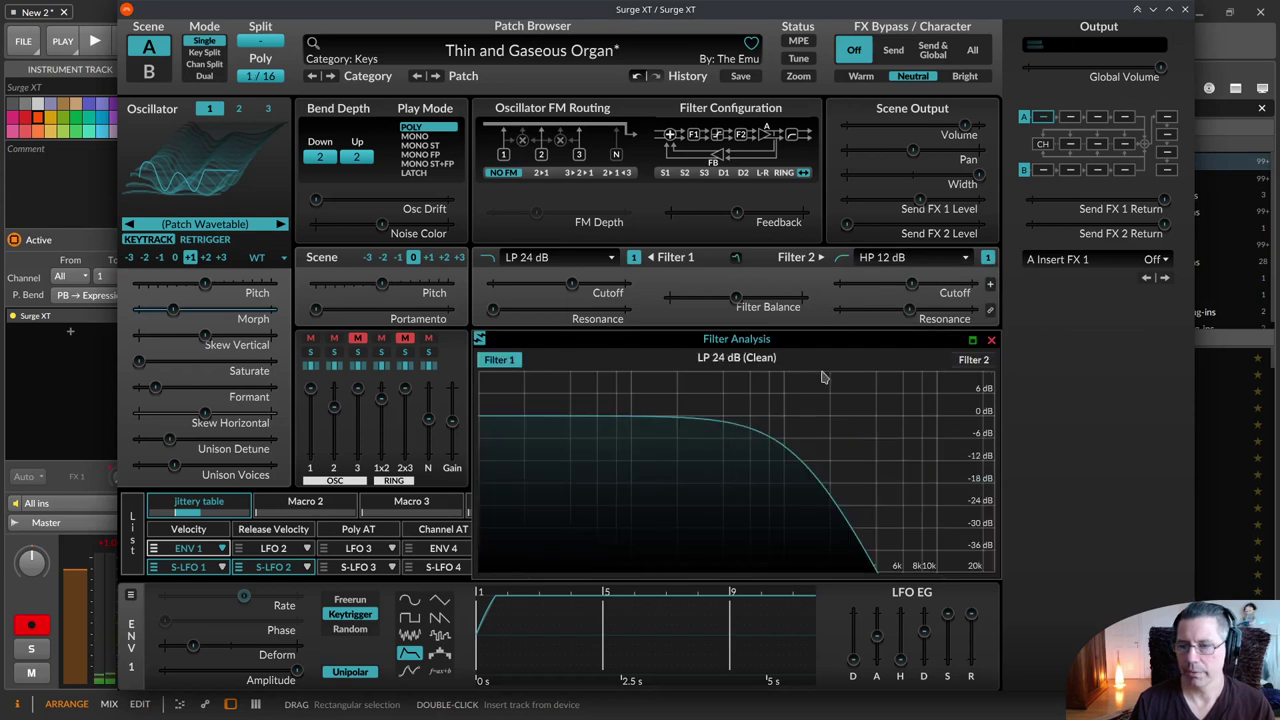
click(988, 362)
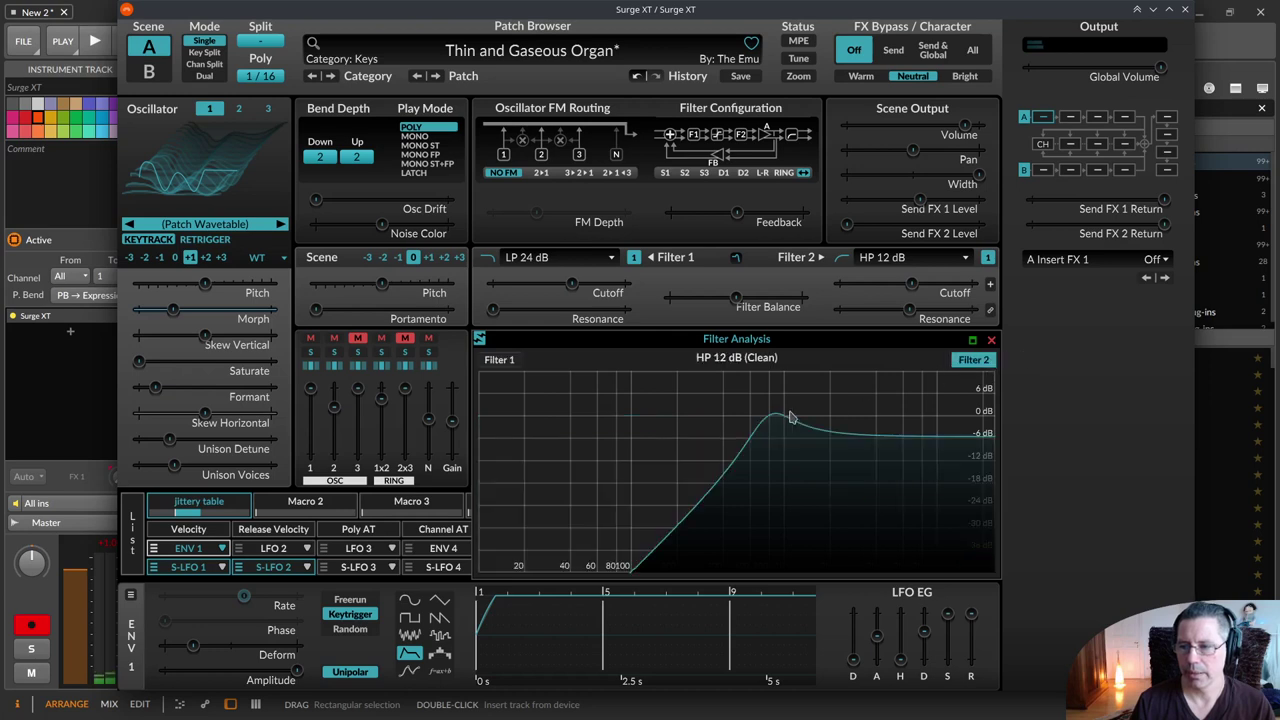
click(499, 360)
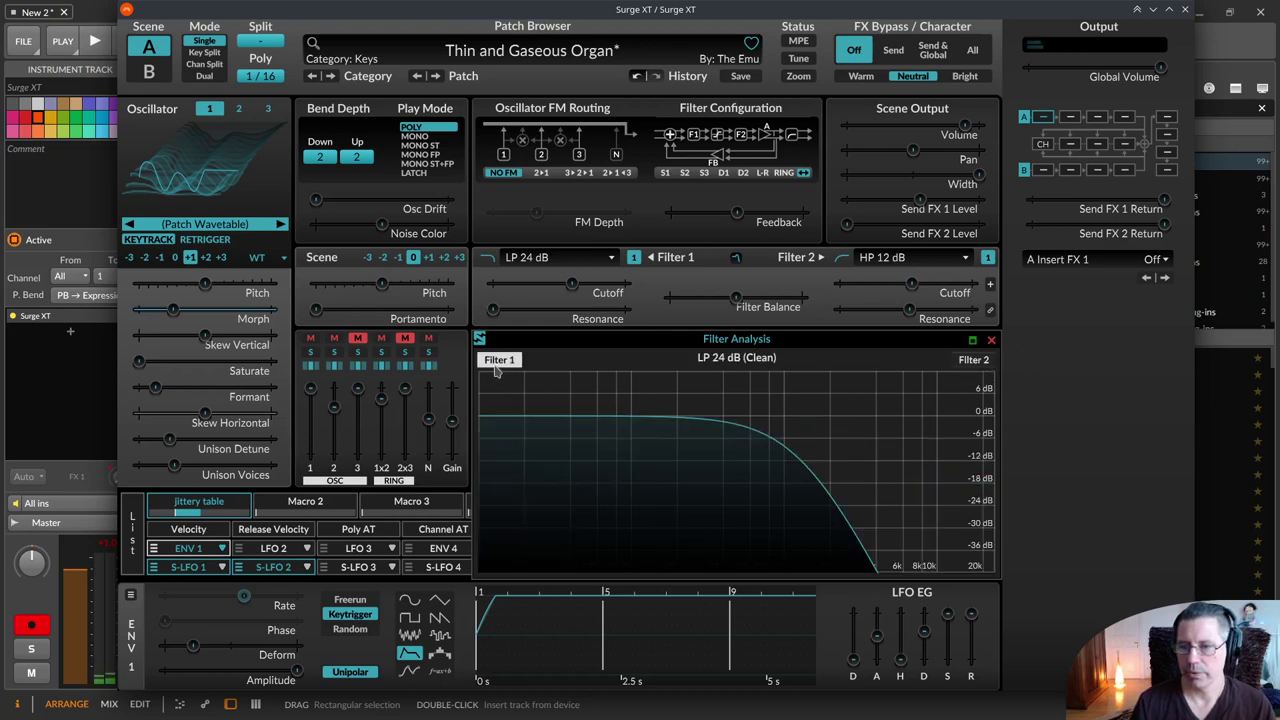
click(974, 360)
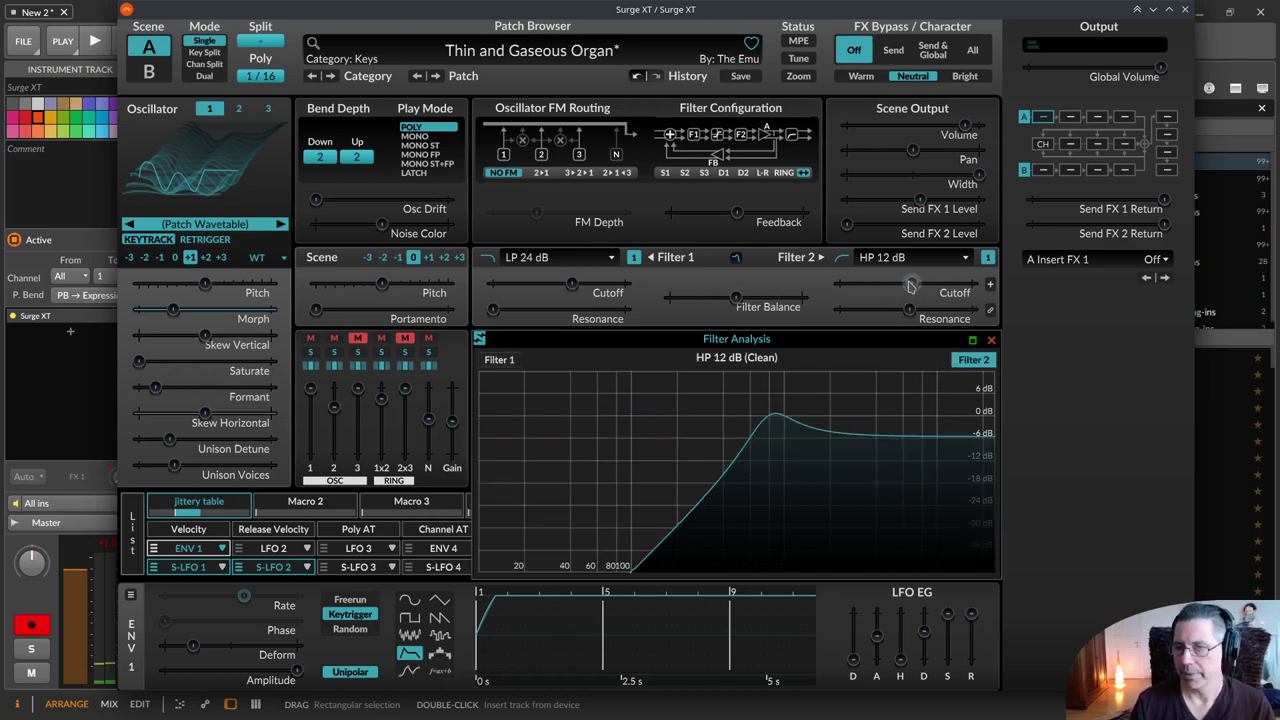
Raise Filter 2 cutoff to about 2400 Hz and lower its resonance slightly.
drag(911, 284, 932, 284)
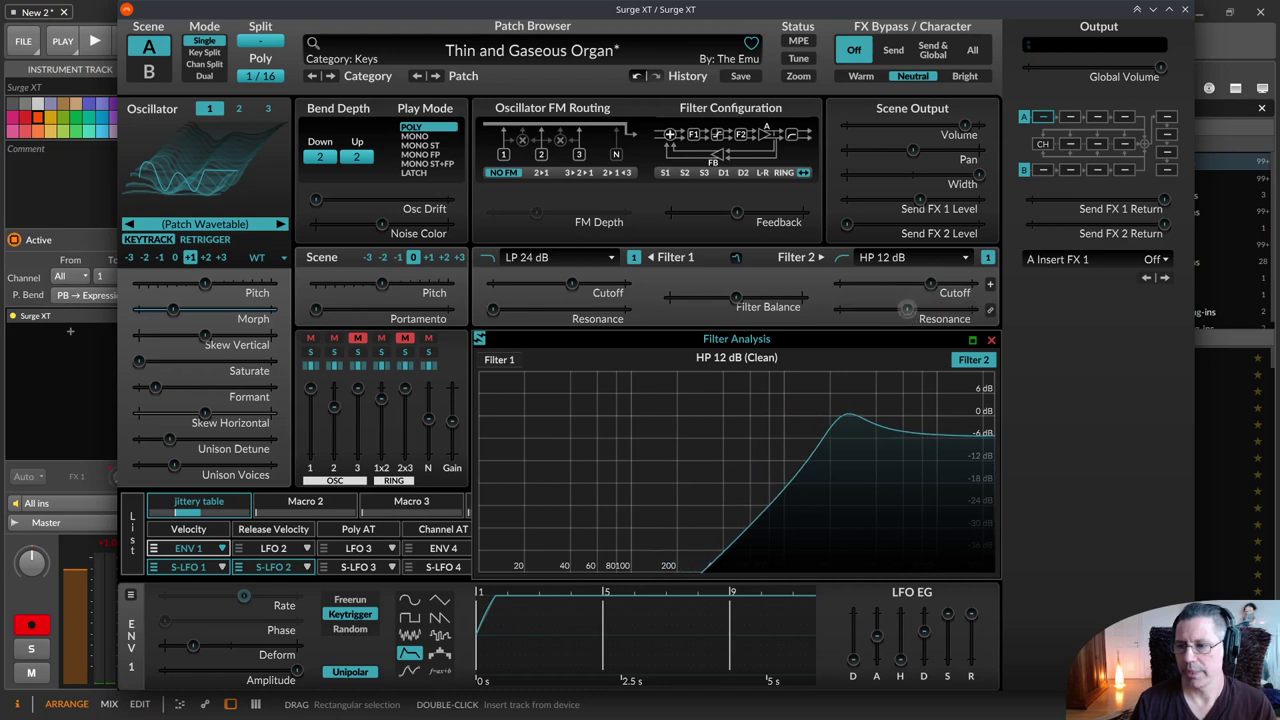
mouse_move(897, 309)
mouse_down()
mouse_move(925, 284)
mouse_move(891, 285)
mouse_up()
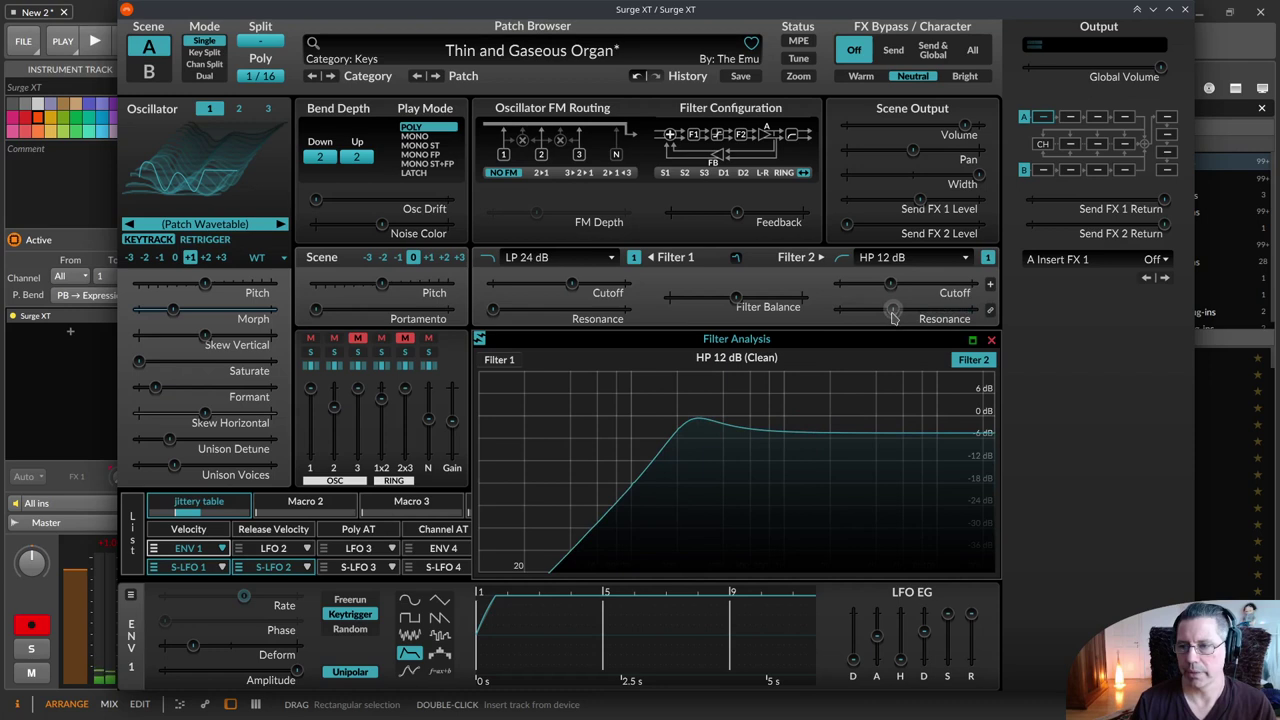
drag(872, 342, 953, 136)
Detach filter analysis into a floating window pinned on top, then close it.
click(1051, 138)
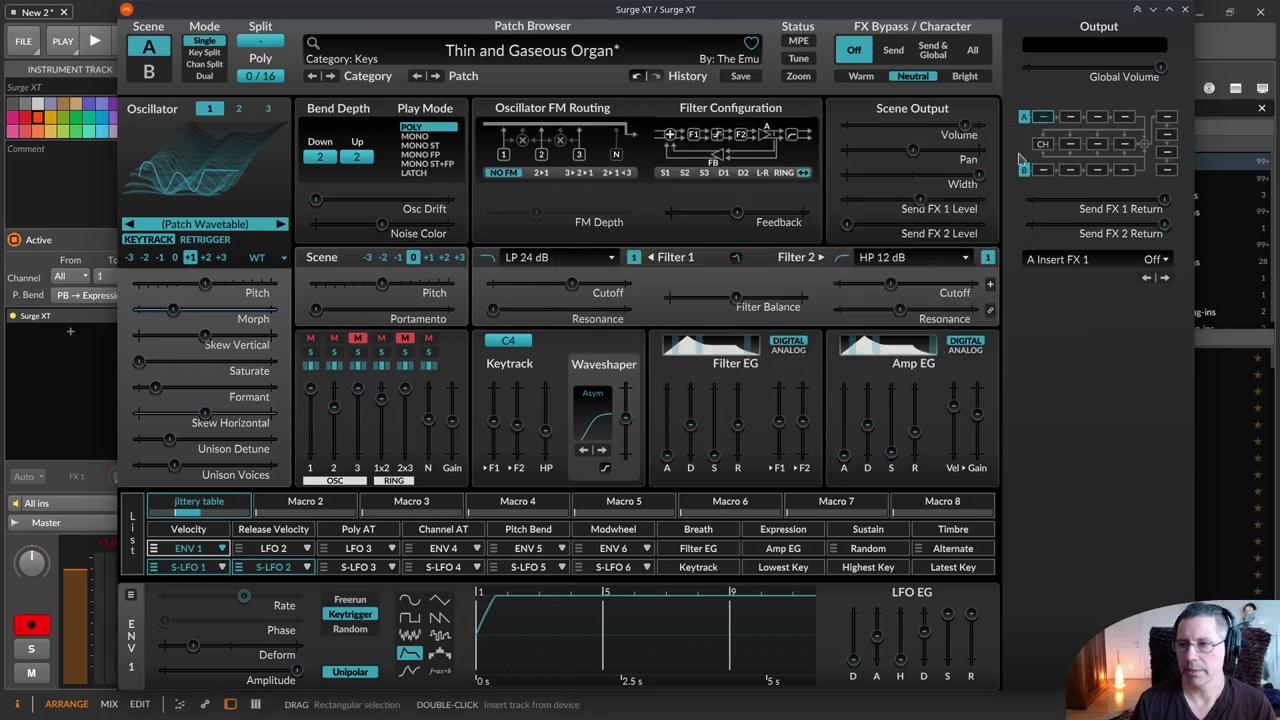
key(alt+f)
drag(555, 160, 1020, 203)
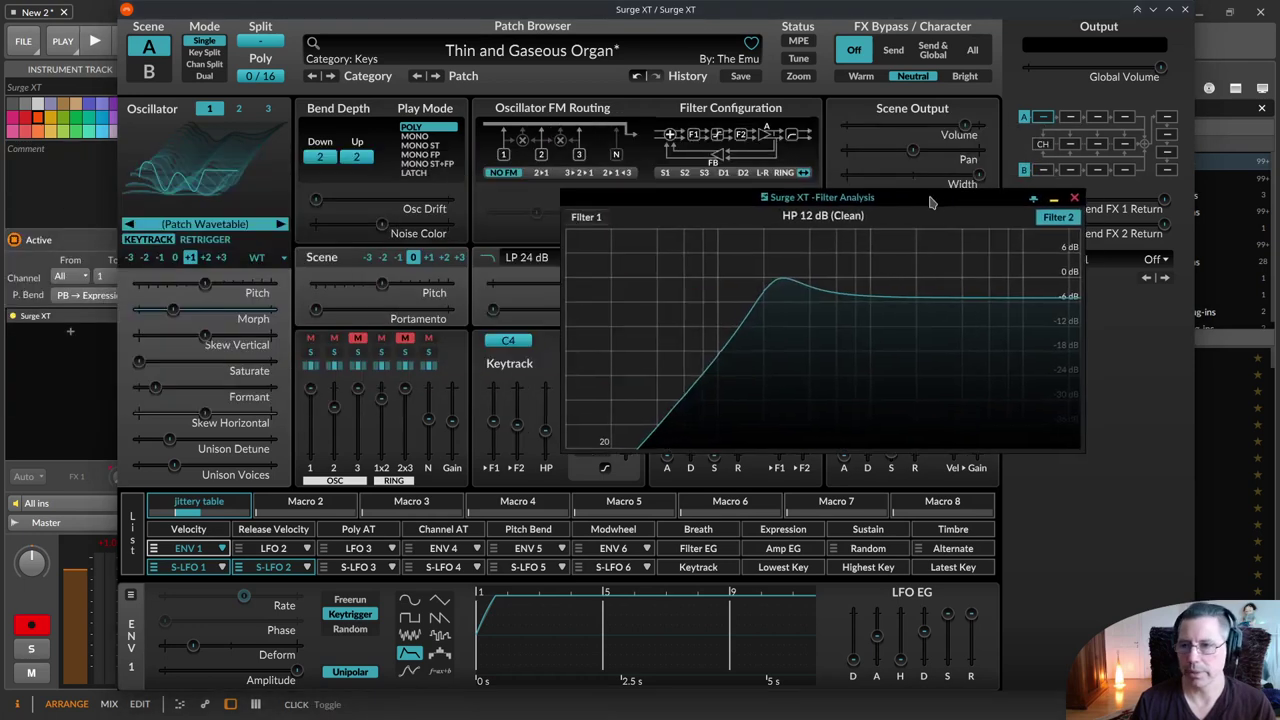
click(1026, 200)
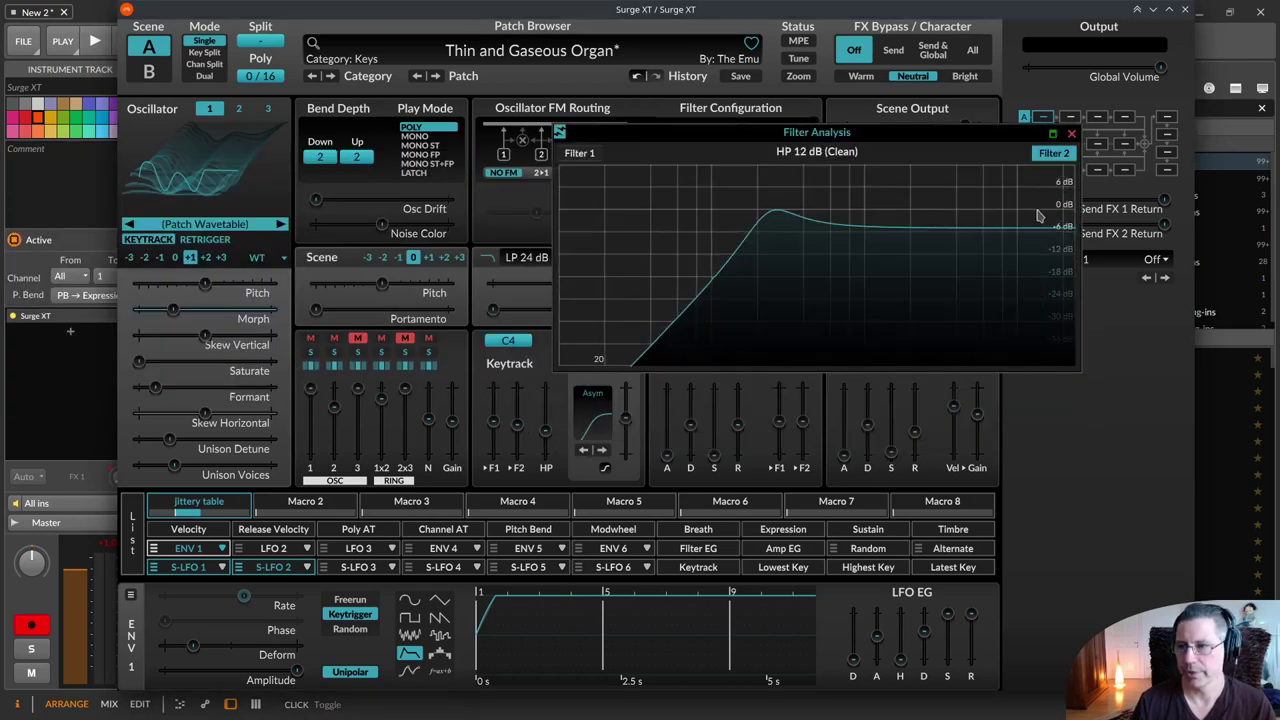
click(1066, 134)
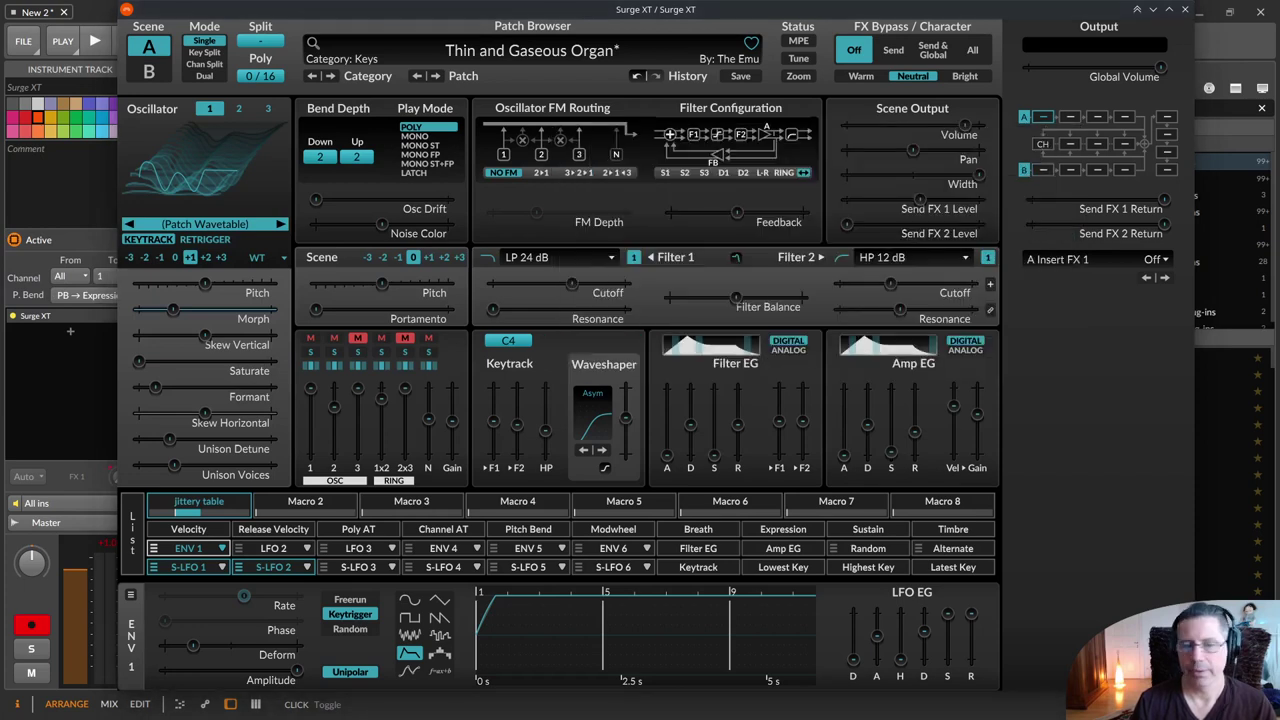
Reopen the floating filter analysis window, move it around, then close it.
key(alt+f)
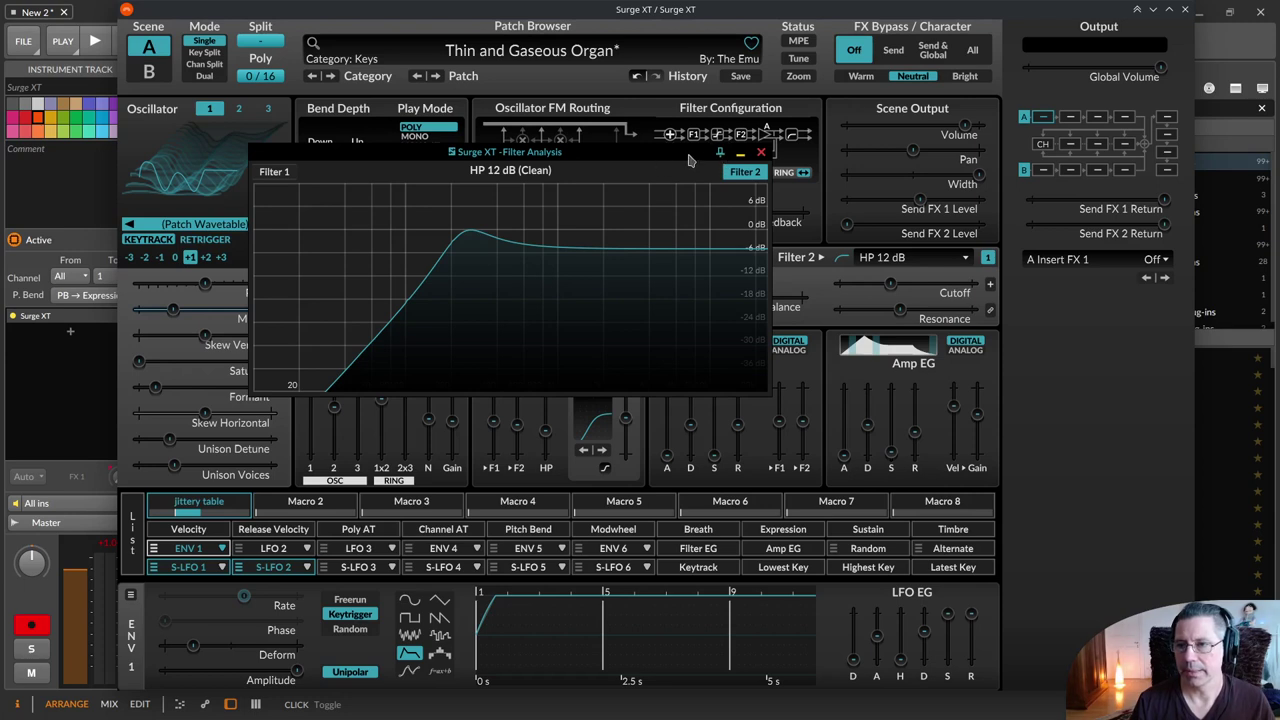
drag(671, 158, 1118, 104)
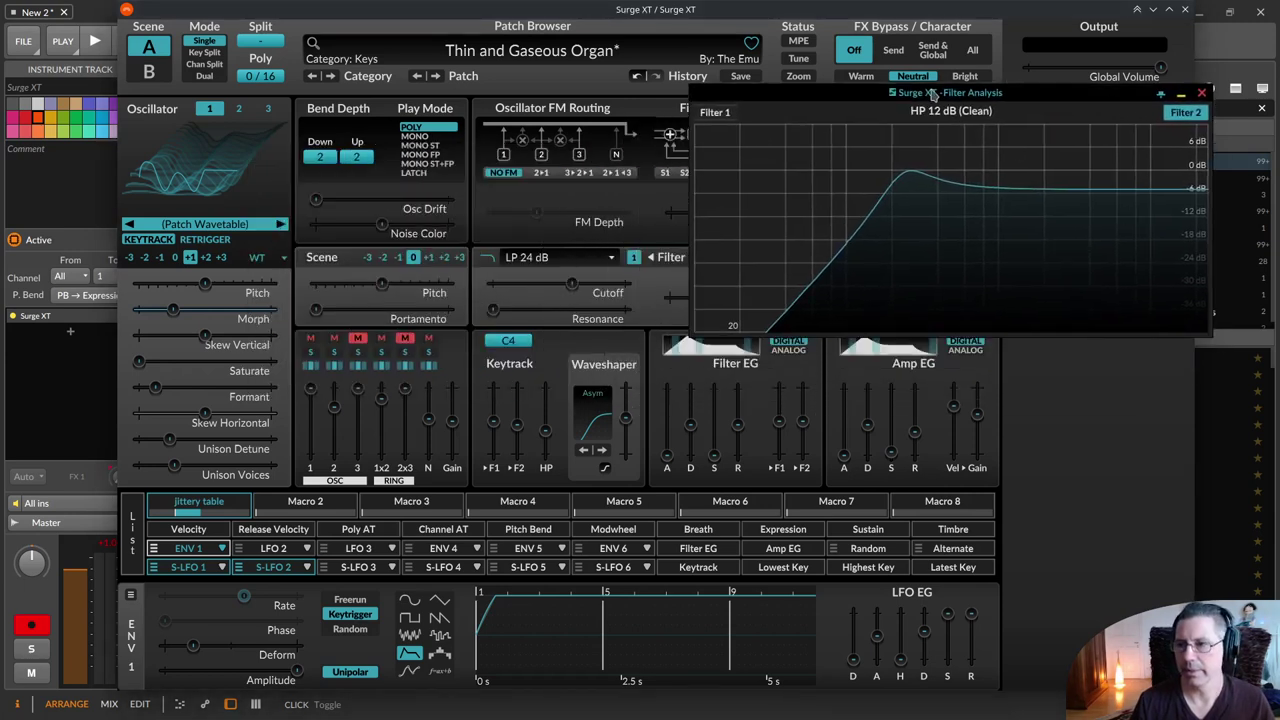
drag(936, 96, 838, 392)
click(1099, 394)
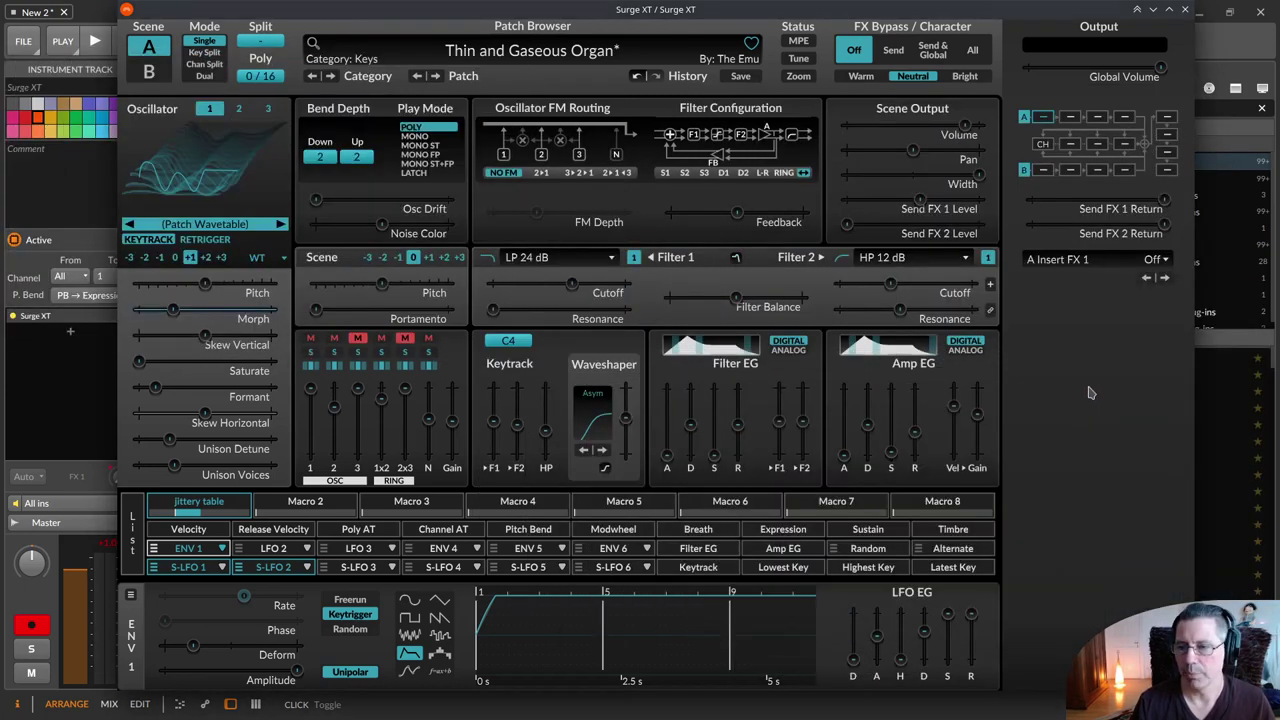
right_click(546, 436)
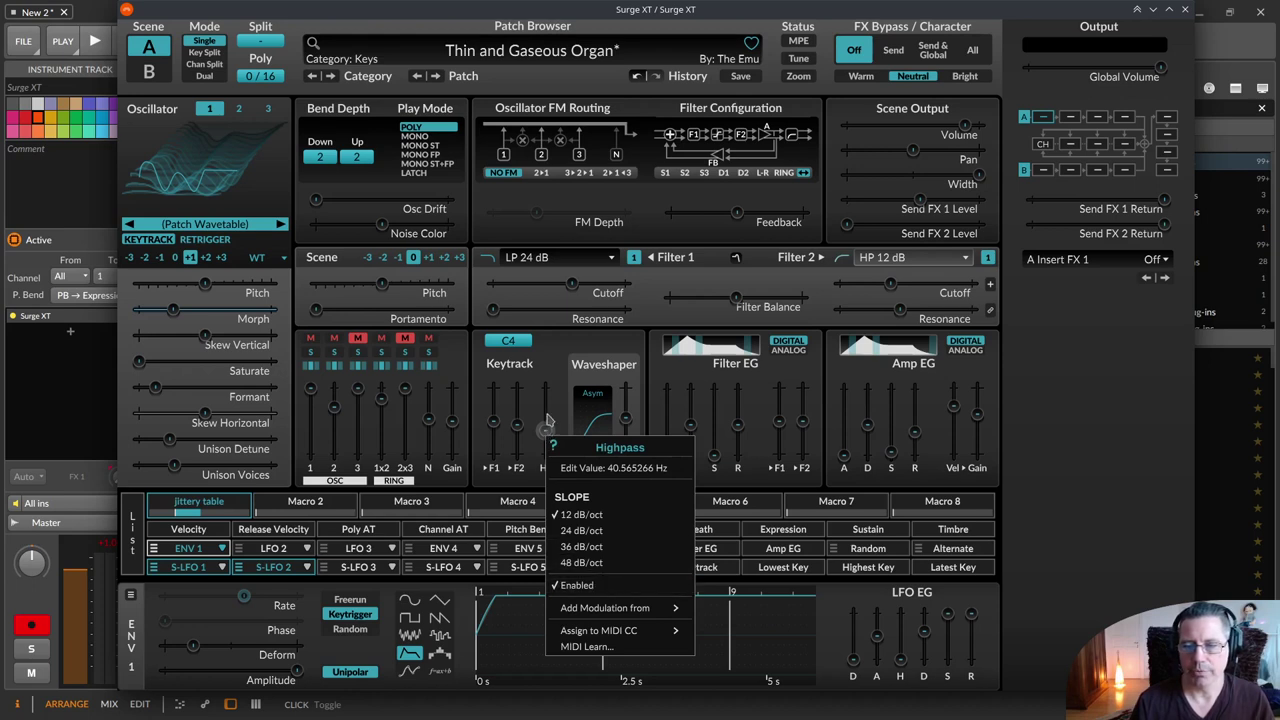
click(545, 430)
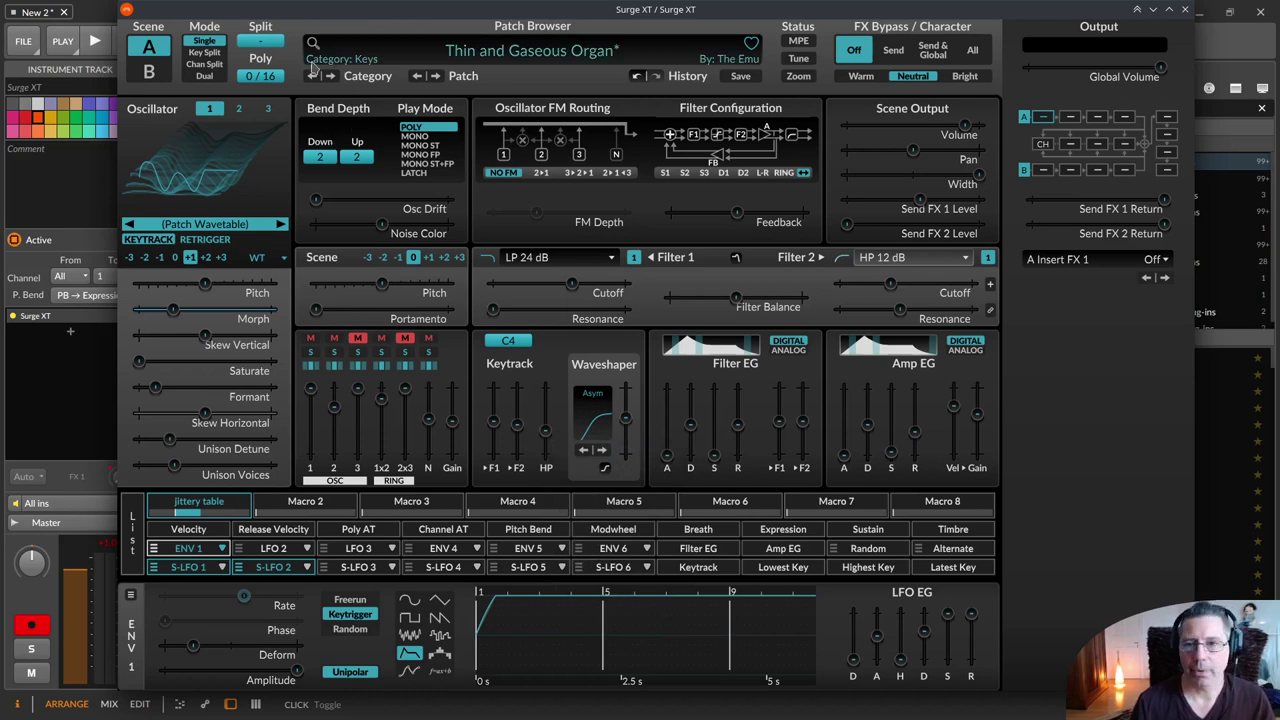
Switch play mode to Mono with envelope retrigger set to Continue from Current Level.
click(431, 138)
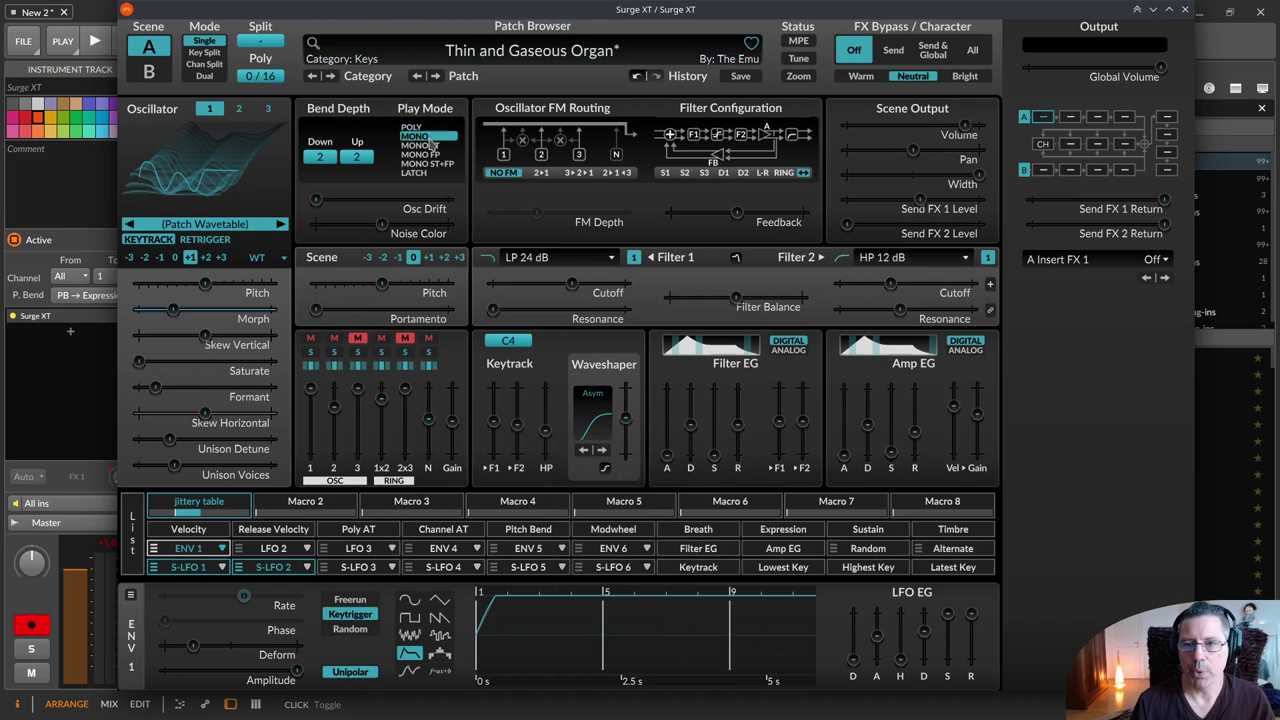
right_click(433, 139)
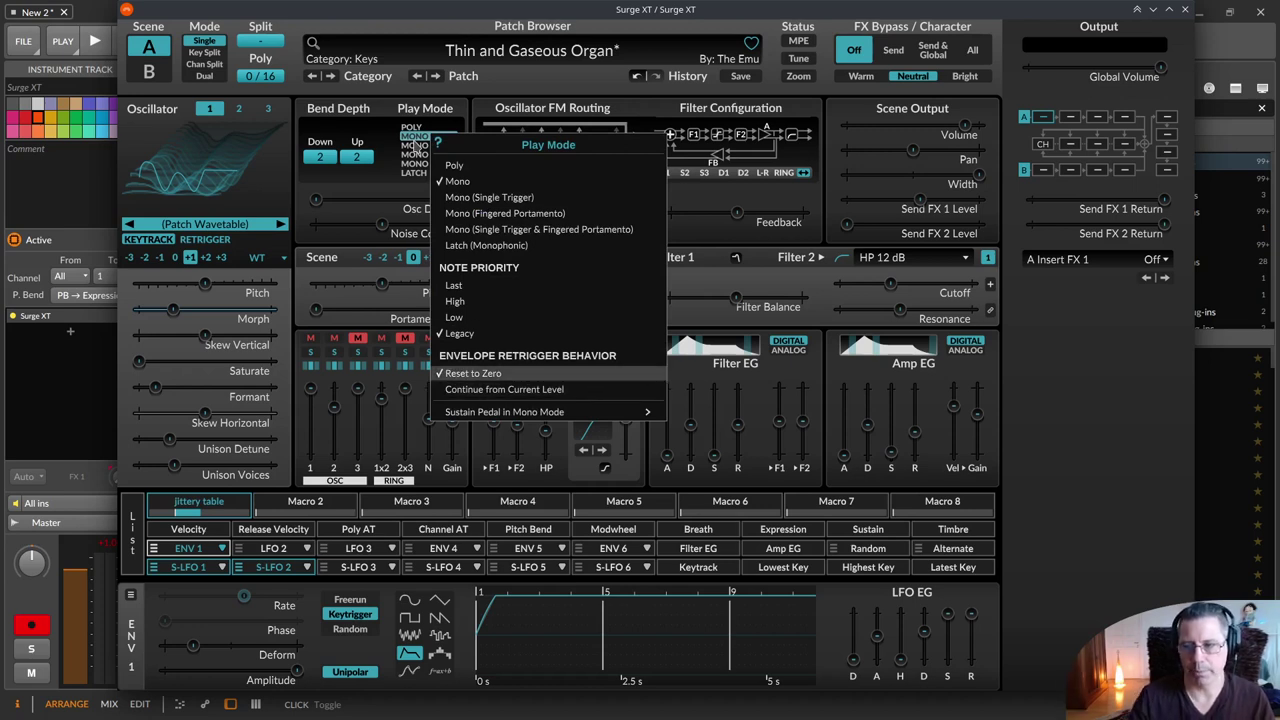
key(Down)
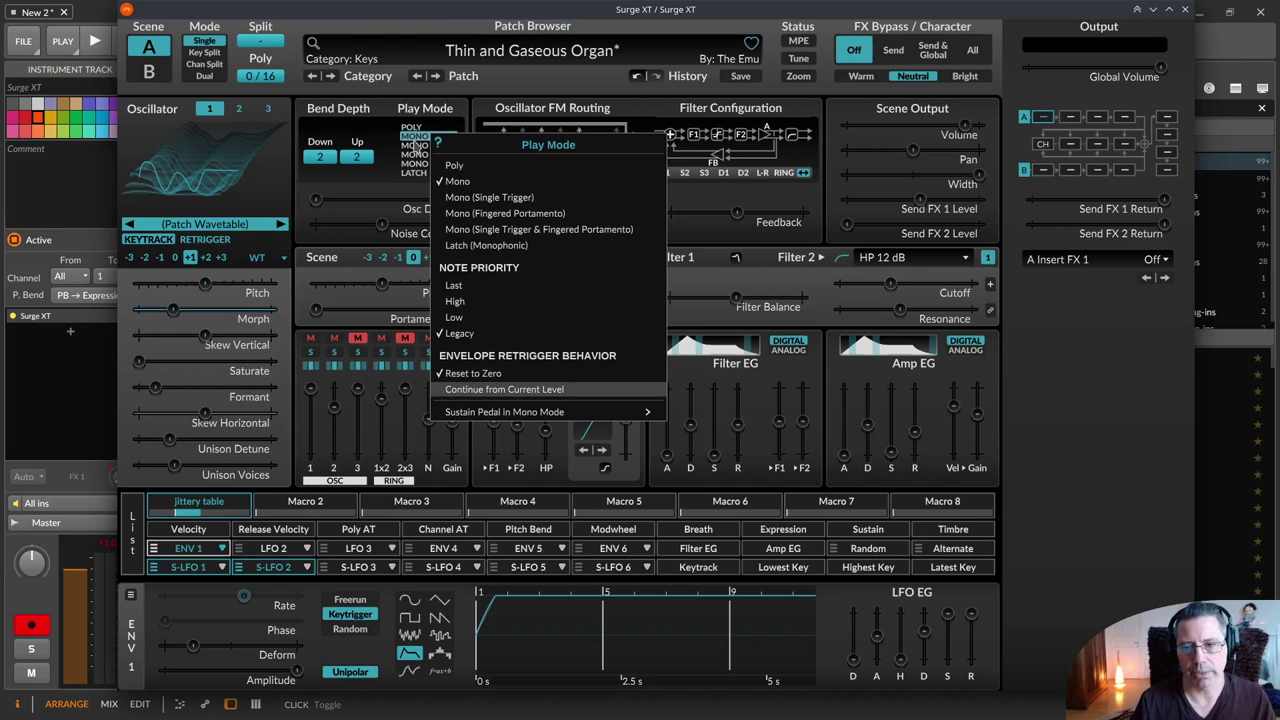
key(Return)
right_click(421, 140)
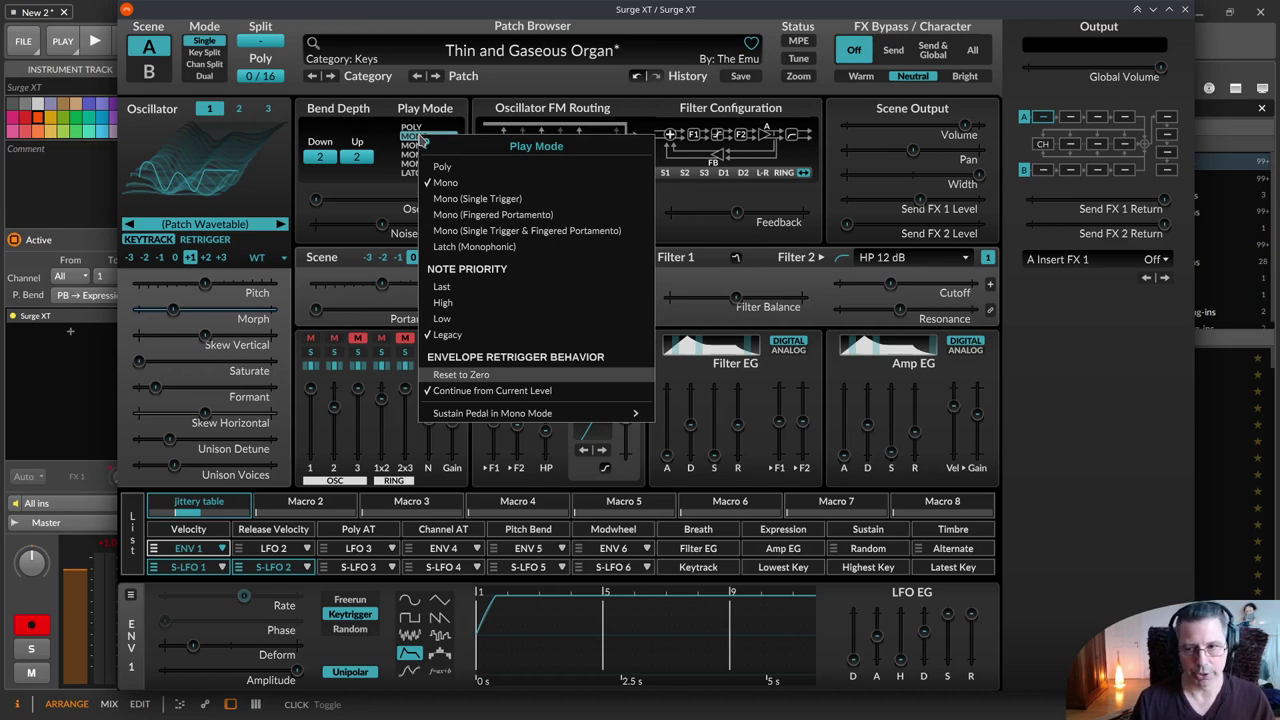
key(Escape)
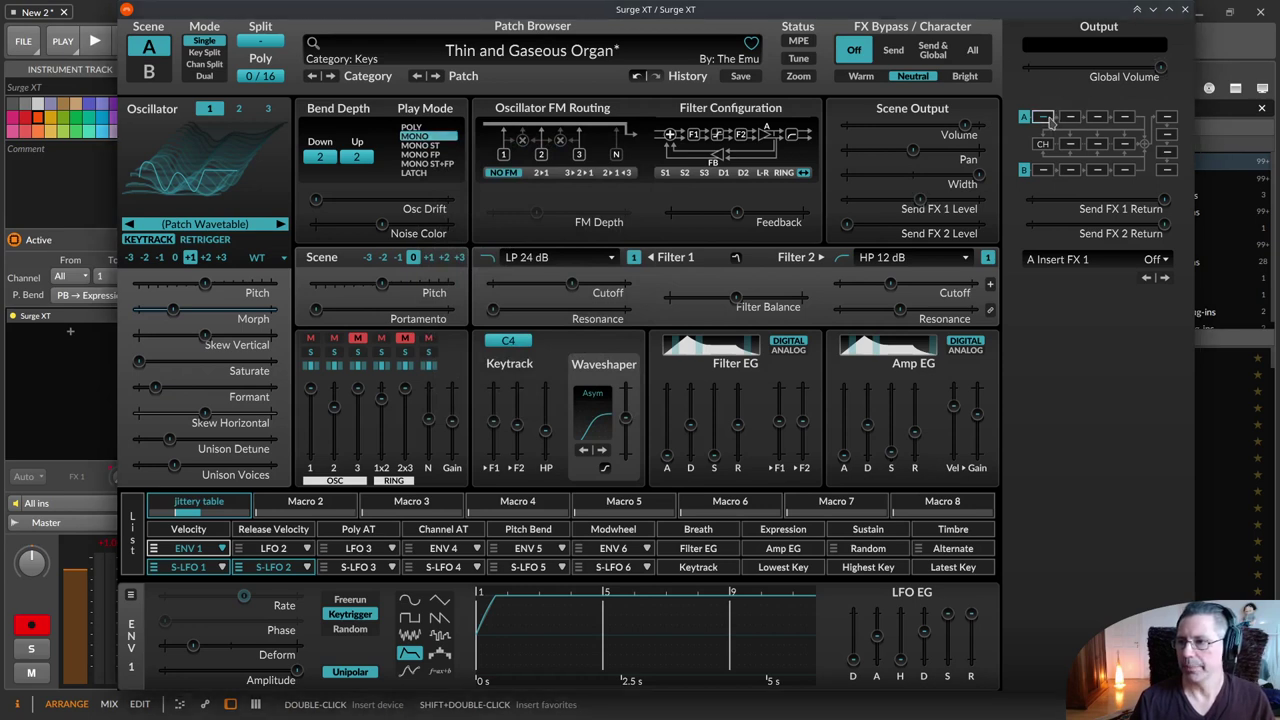
Load the Delay effect's Basic 1/1 preset into scene A's Insert FX 1 slot.
click(1100, 260)
mouse_move(1062, 407)
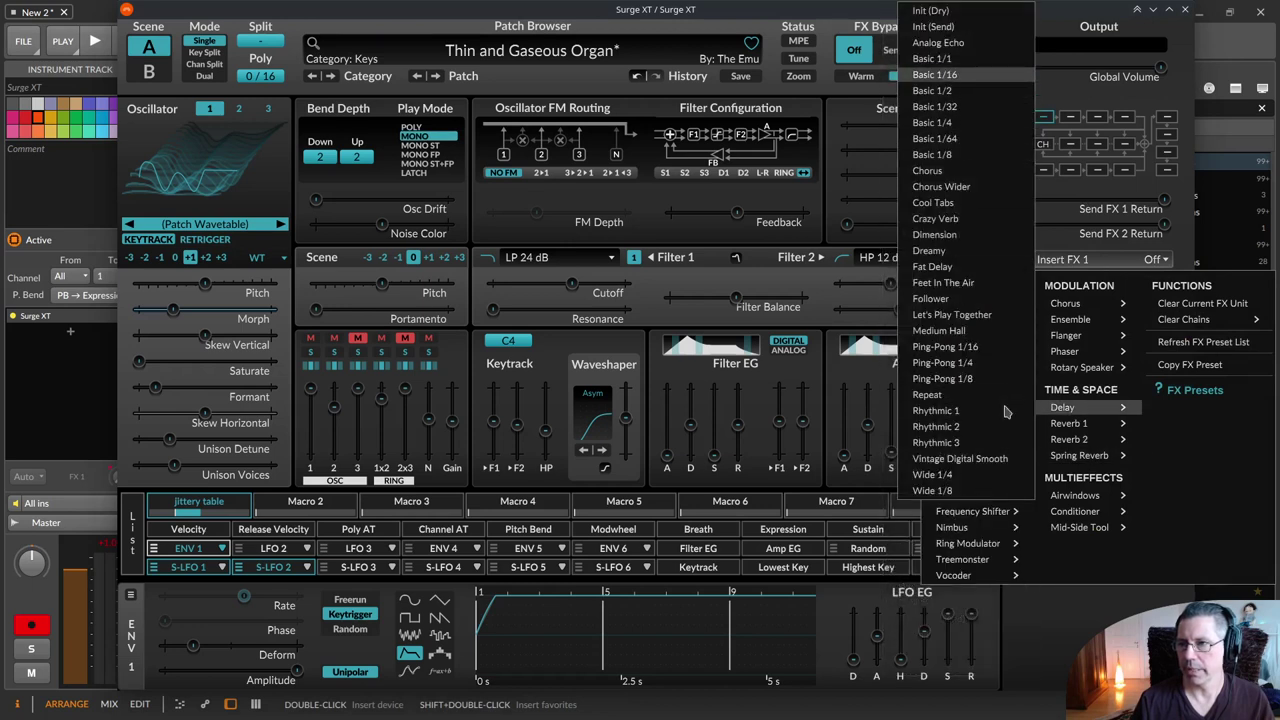
click(932, 58)
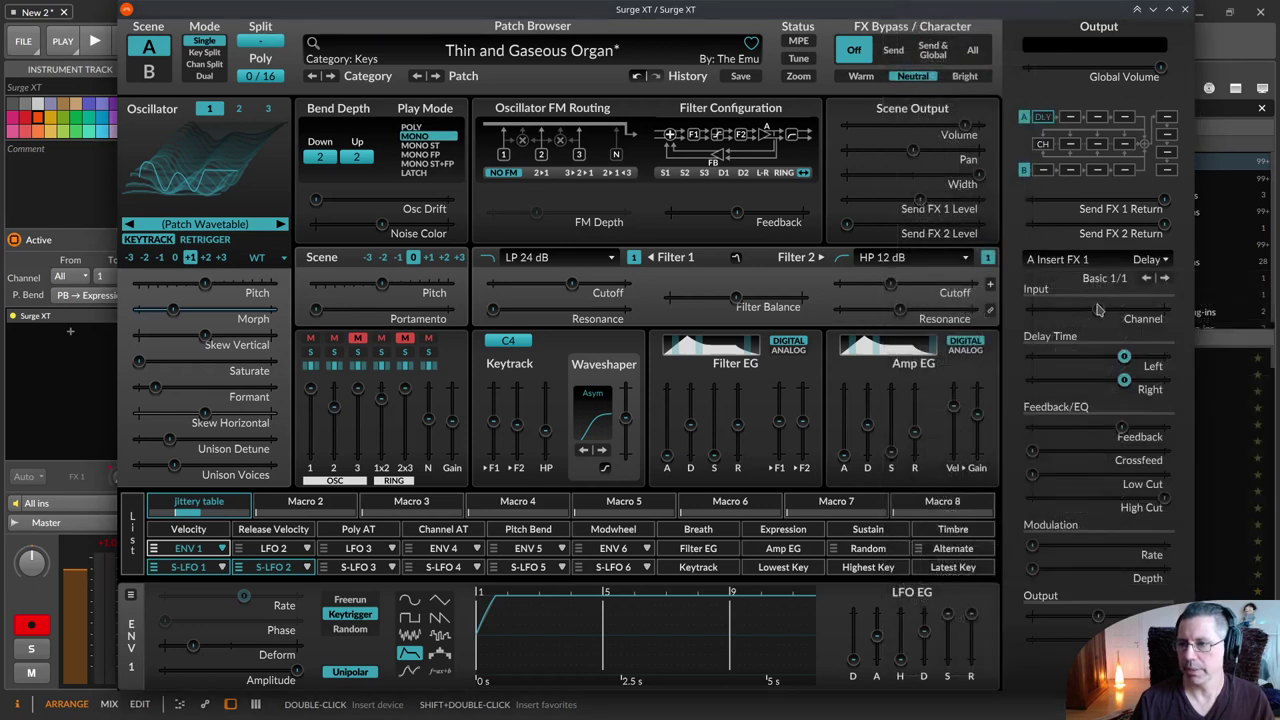
right_click(1047, 122)
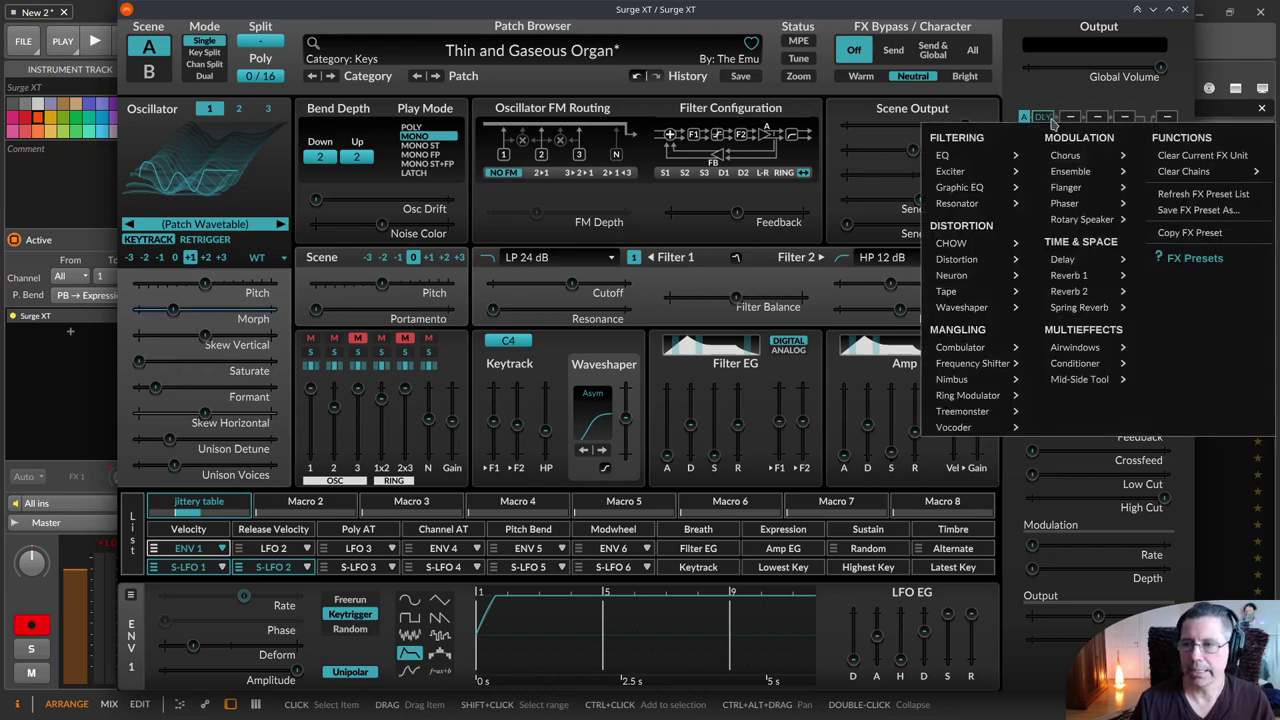
mouse_move(950, 155)
click(1052, 120)
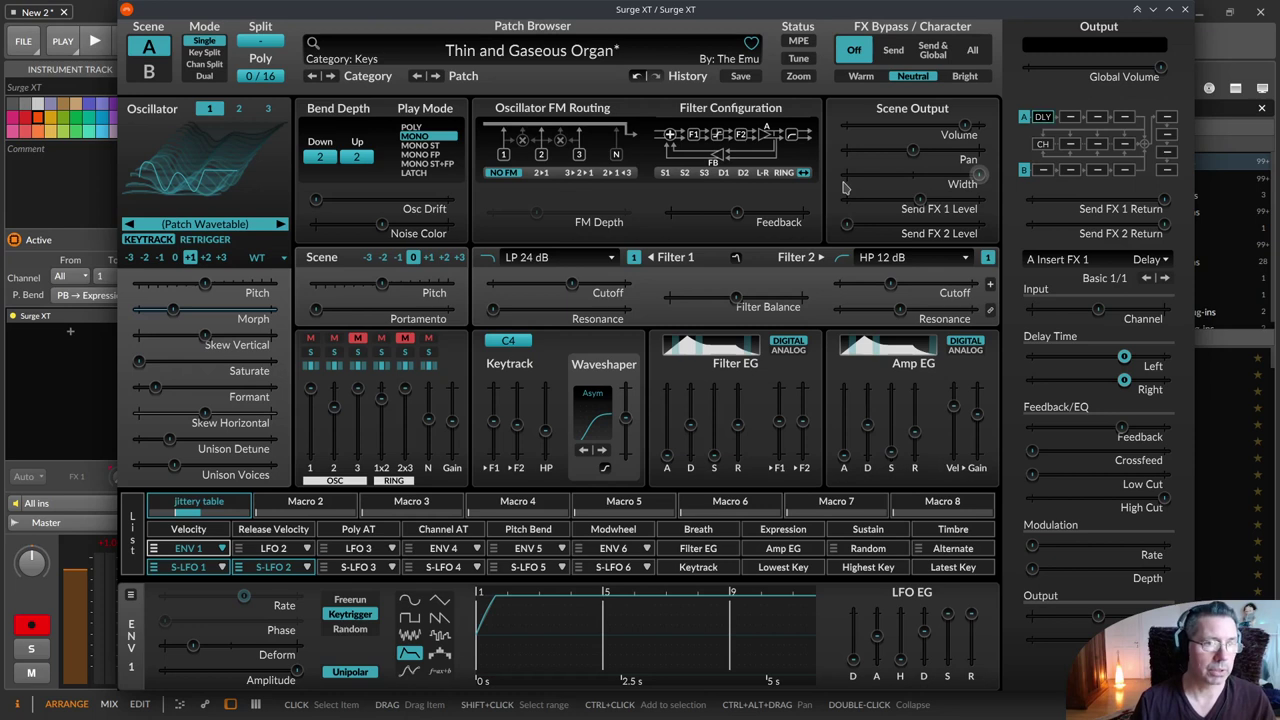
mouse_move(843, 187)
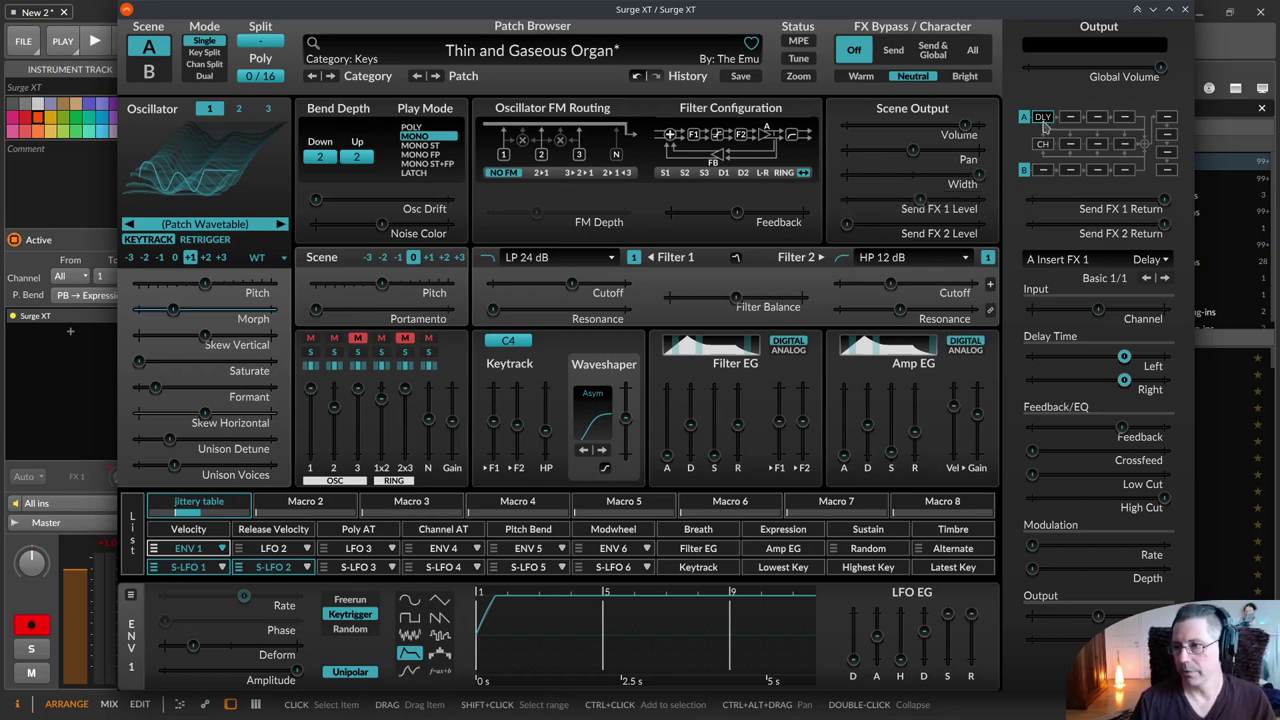
right_click(1123, 428)
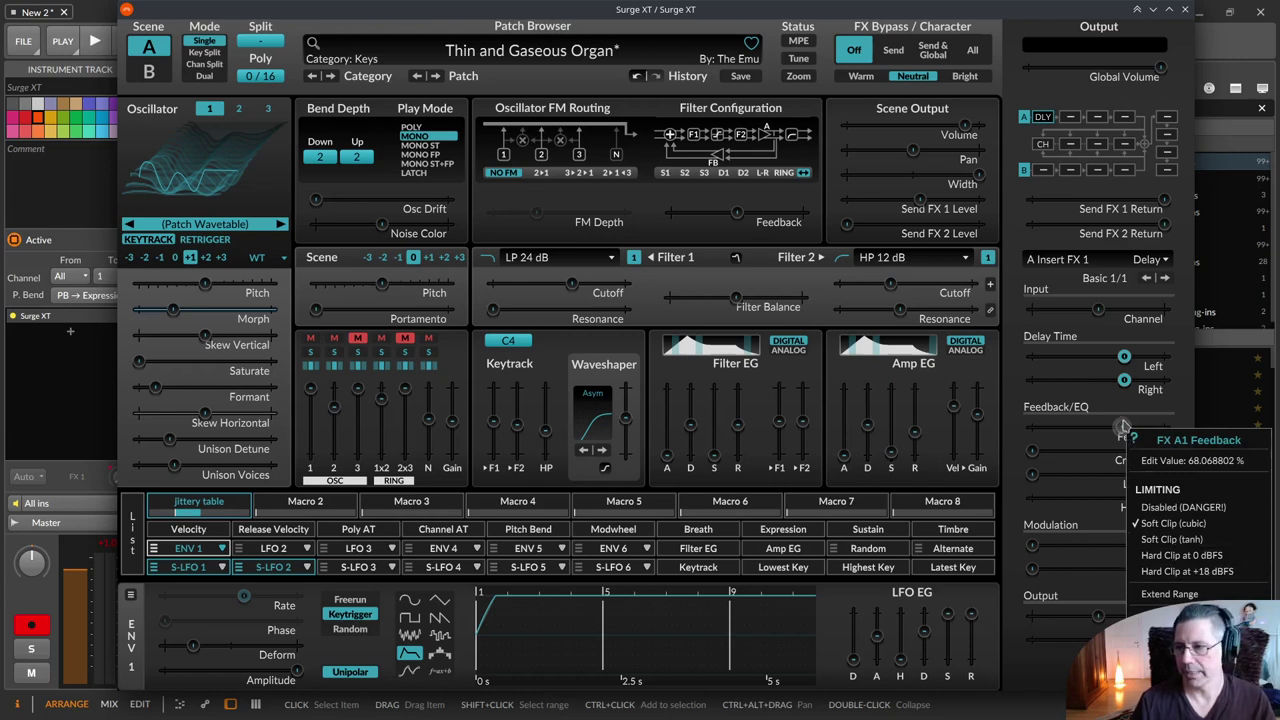
click(1122, 425)
right_click(1125, 428)
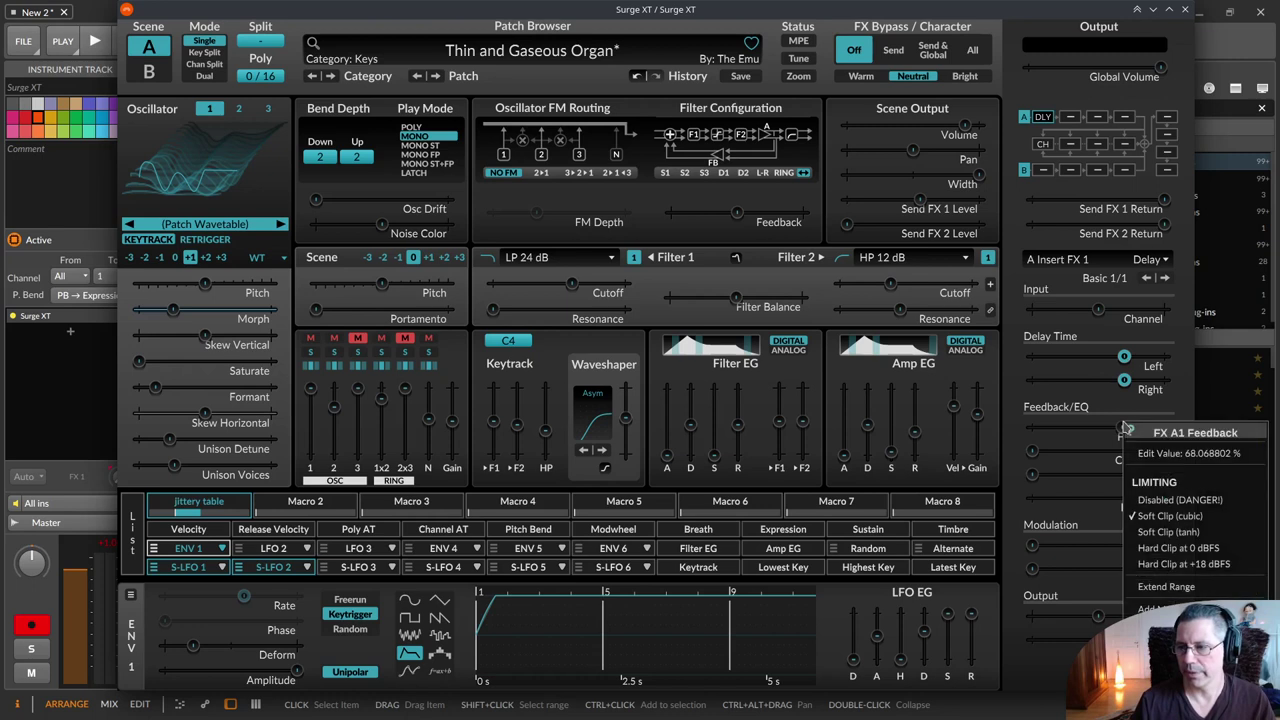
key(Down)
key(Up)
key(Down)
key(Down)
key(Down)
key(Down)
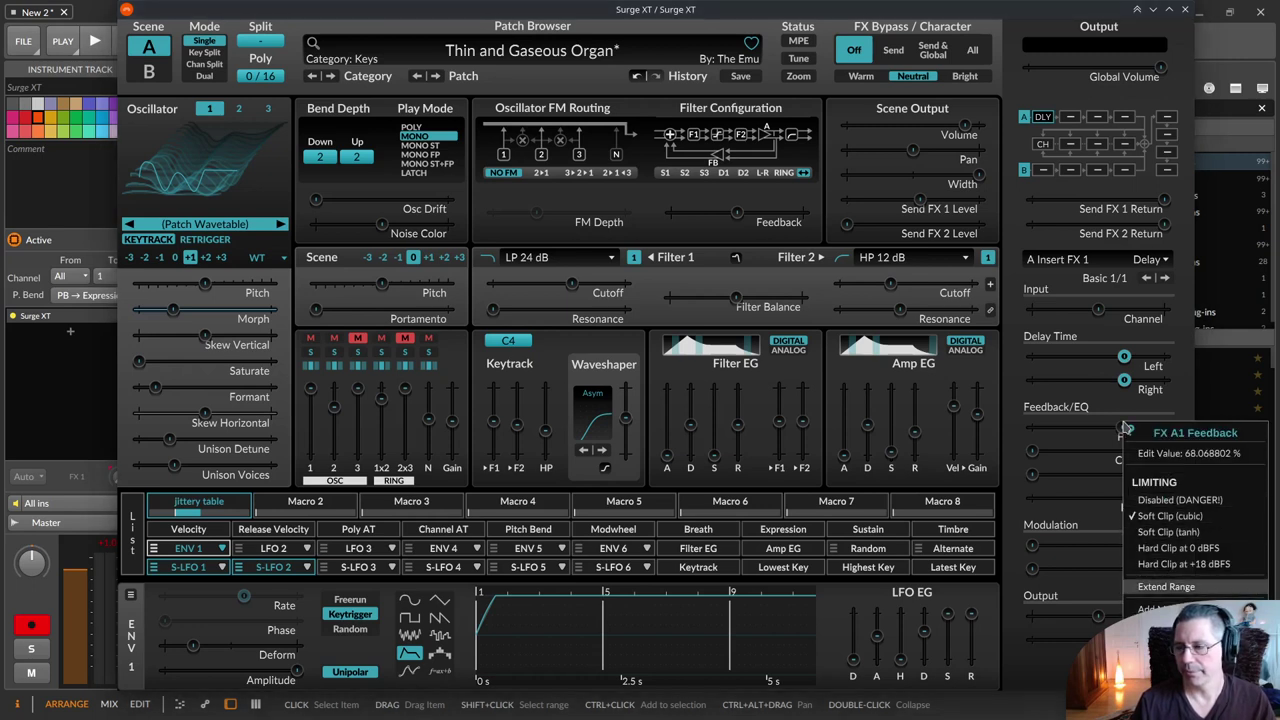
key(Up)
key(Up)
key(Up)
key(Up)
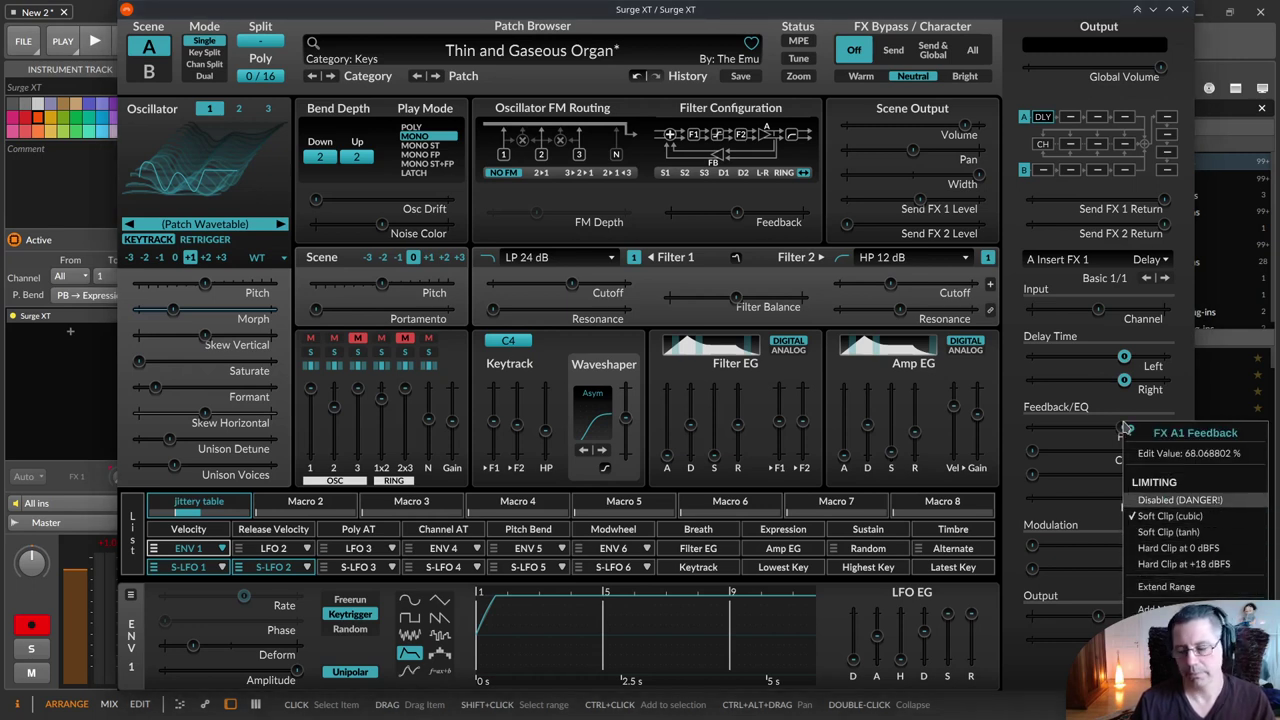
key(Down)
key(Down)
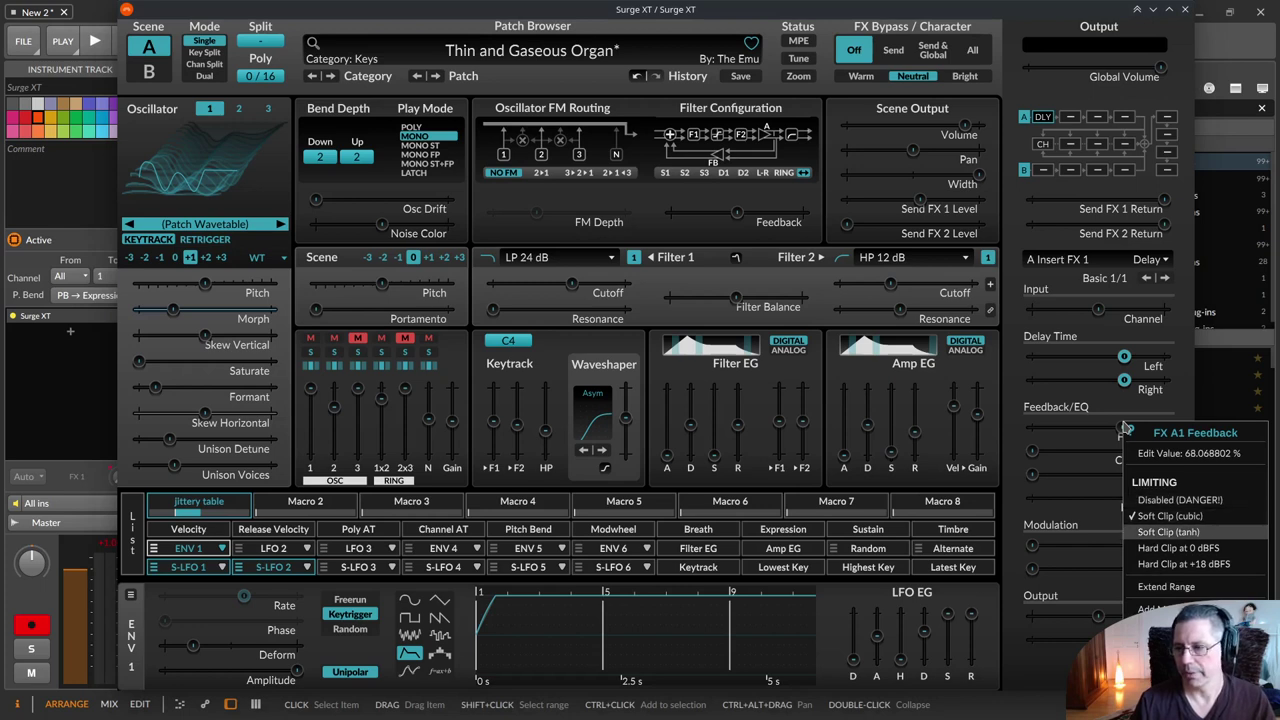
key(Down)
key(Up)
key(Down)
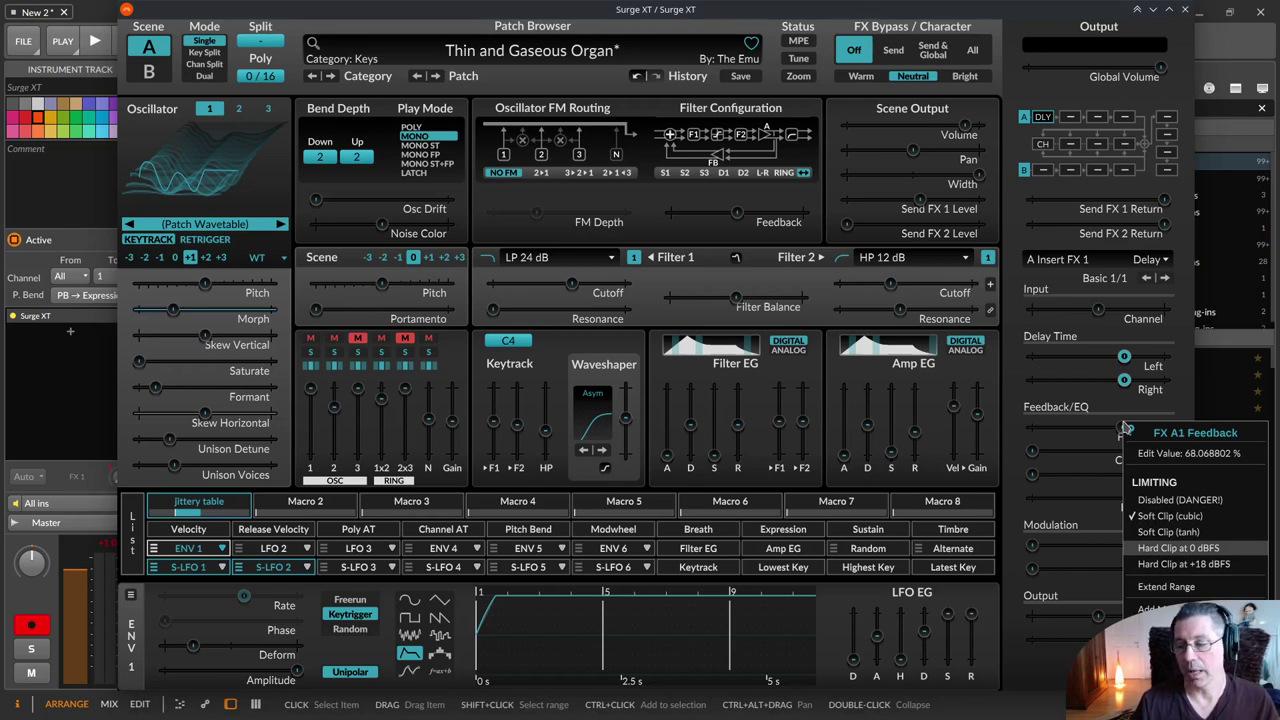
key(Down)
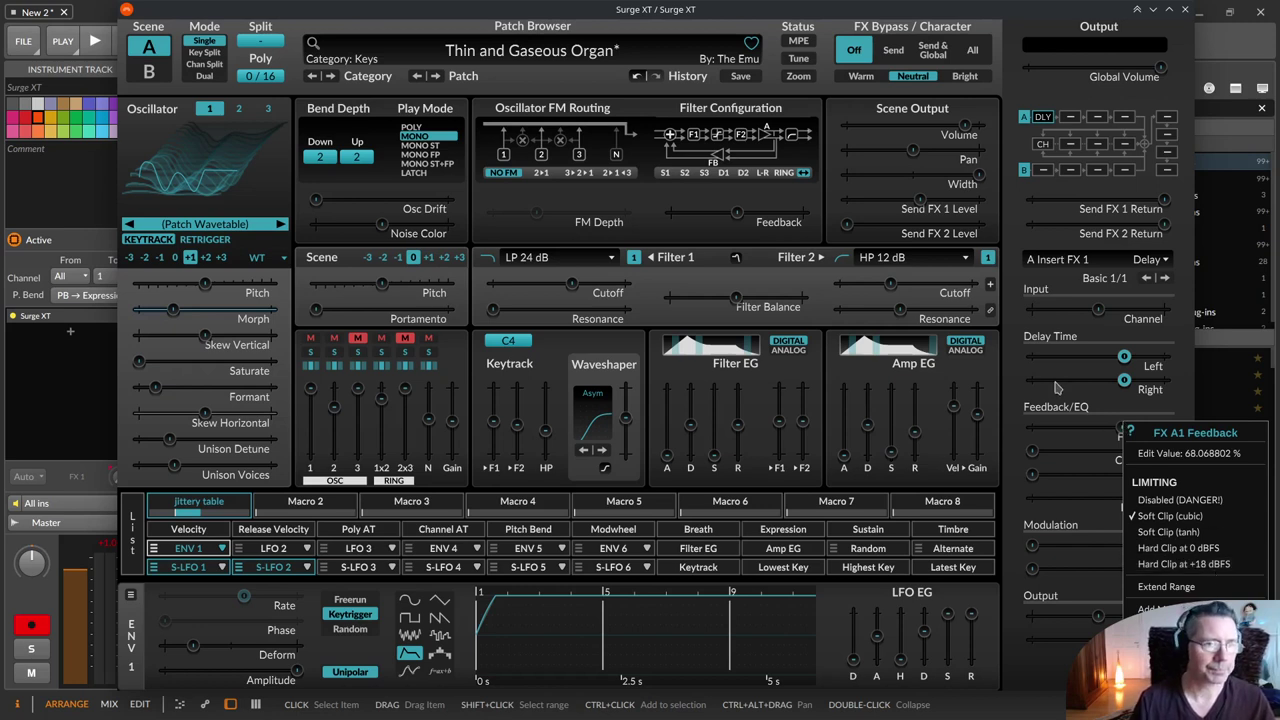
Show scene A's empty second insert slot and browse the Airwindows effect types without choosing one.
click(1013, 380)
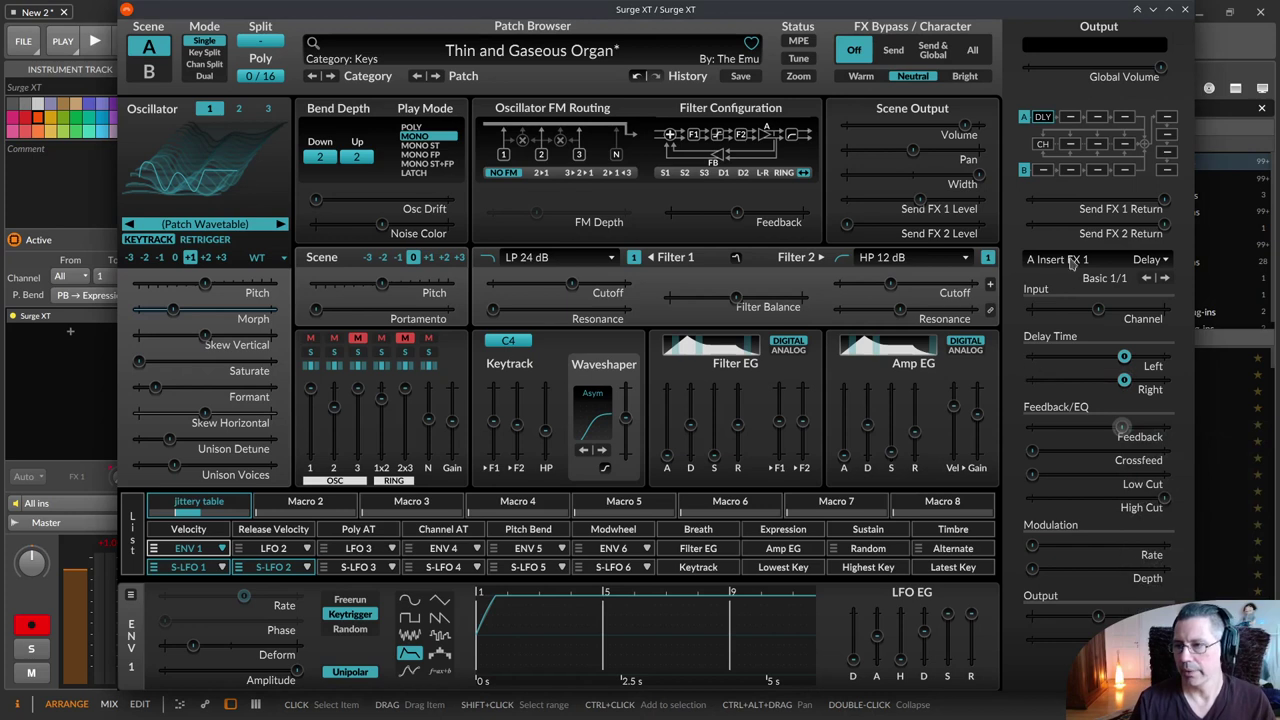
click(1071, 118)
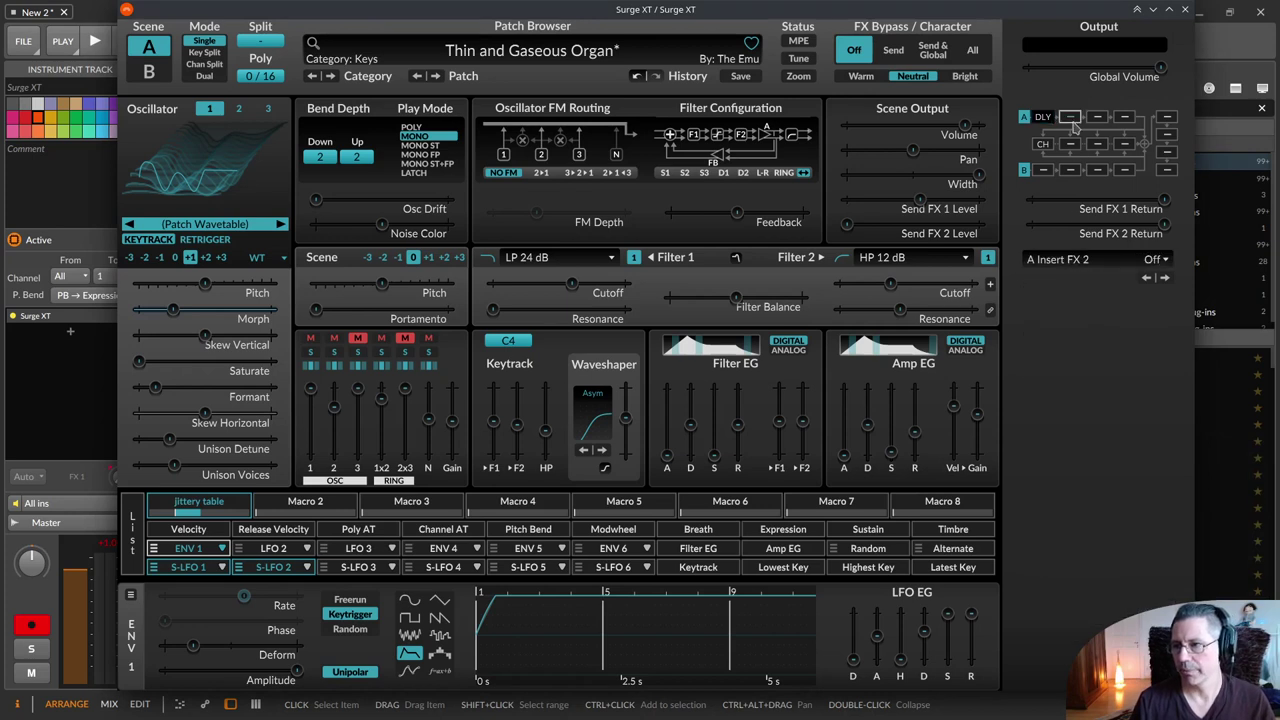
click(1071, 261)
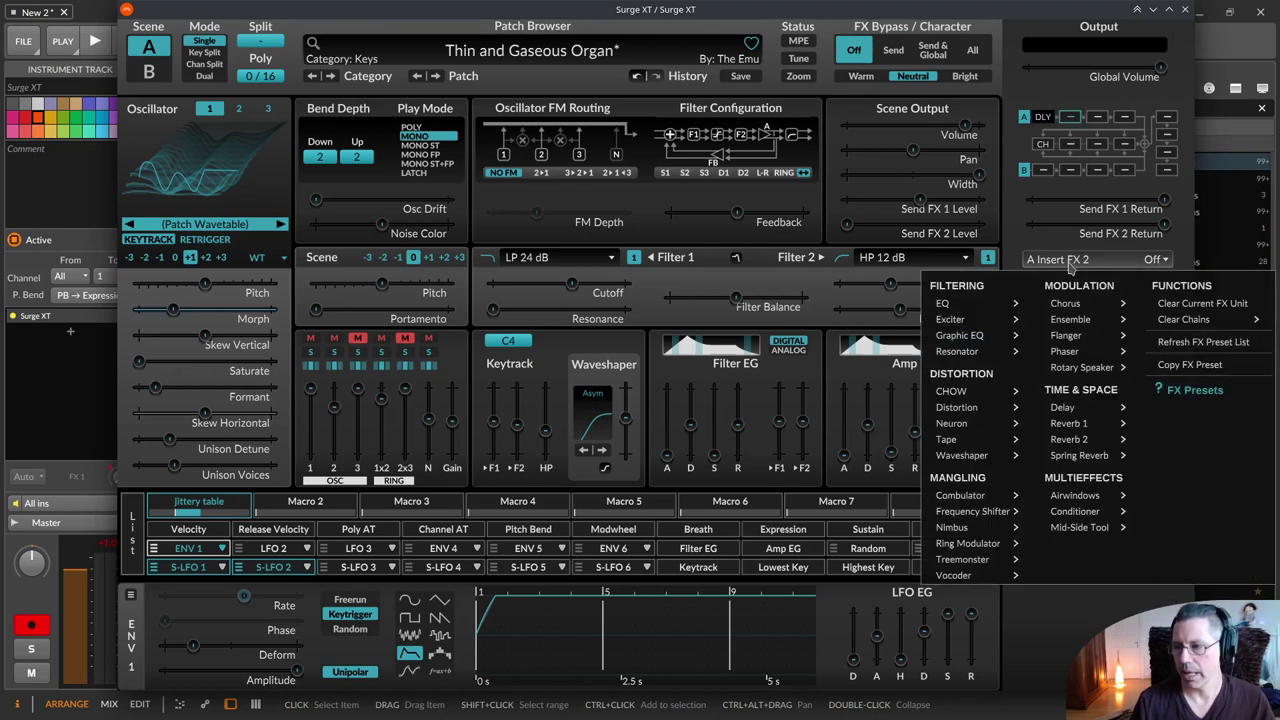
mouse_move(975, 511)
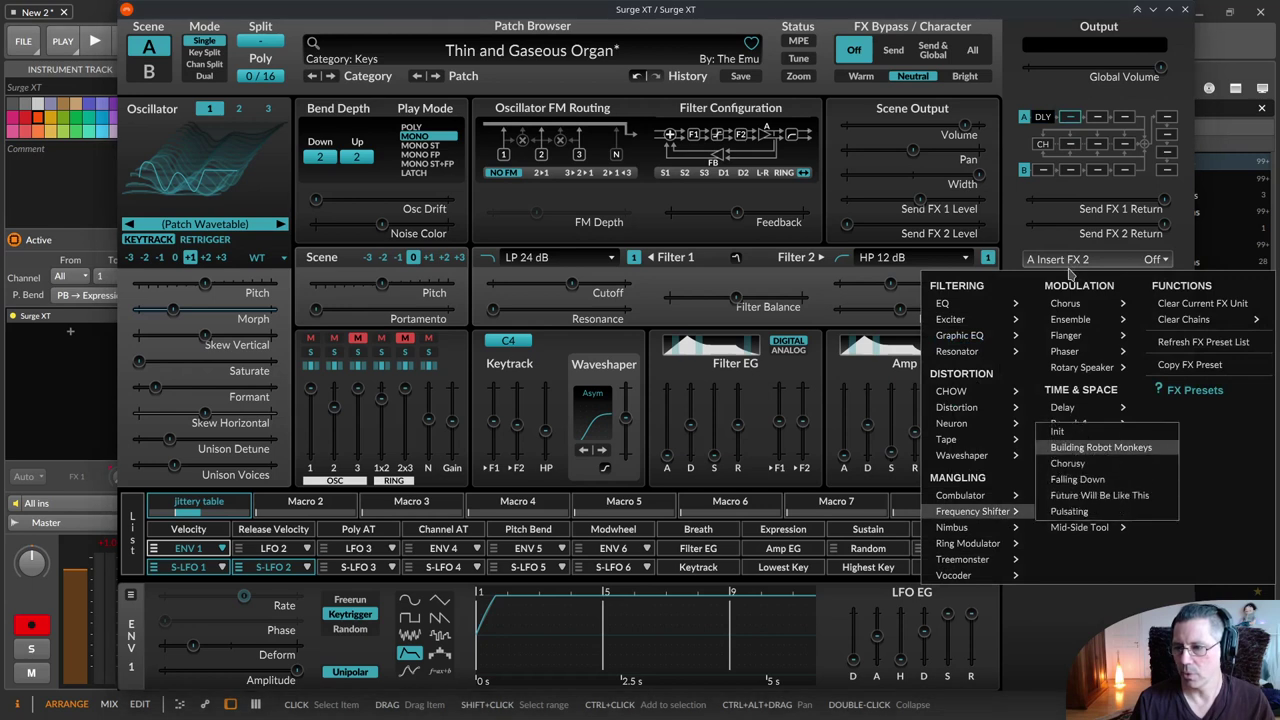
mouse_move(1065, 303)
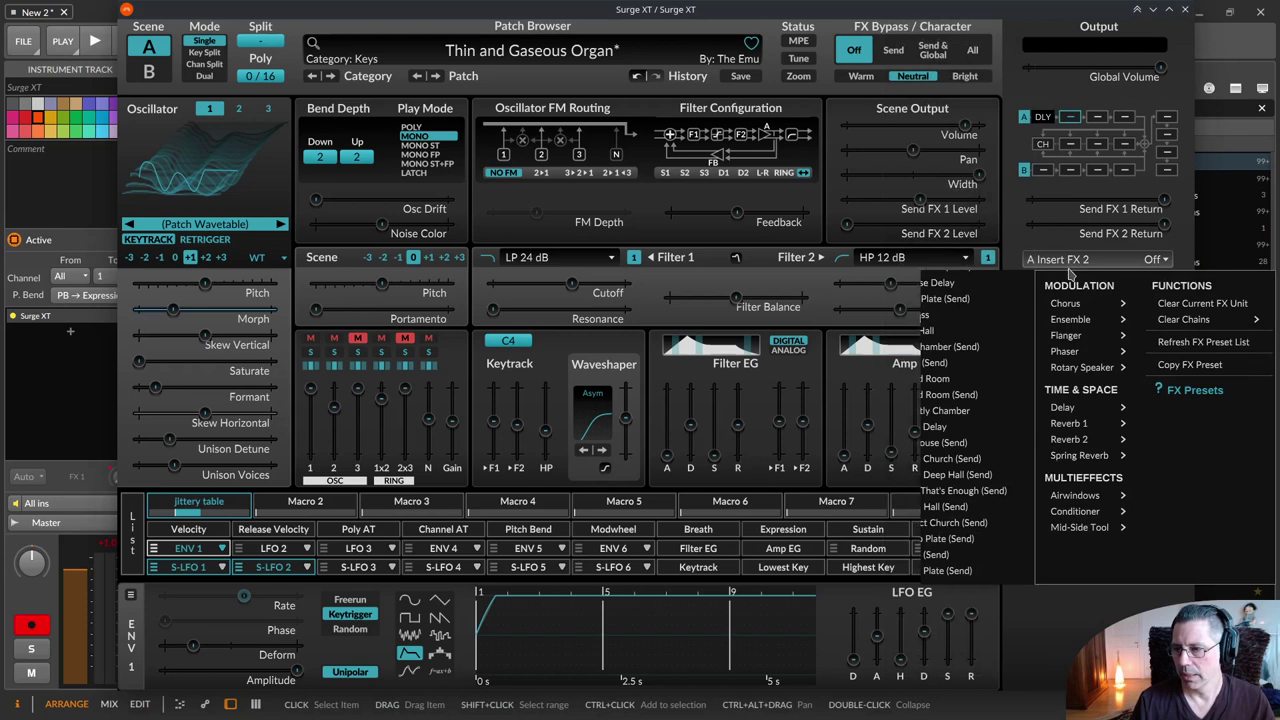
mouse_move(1075, 495)
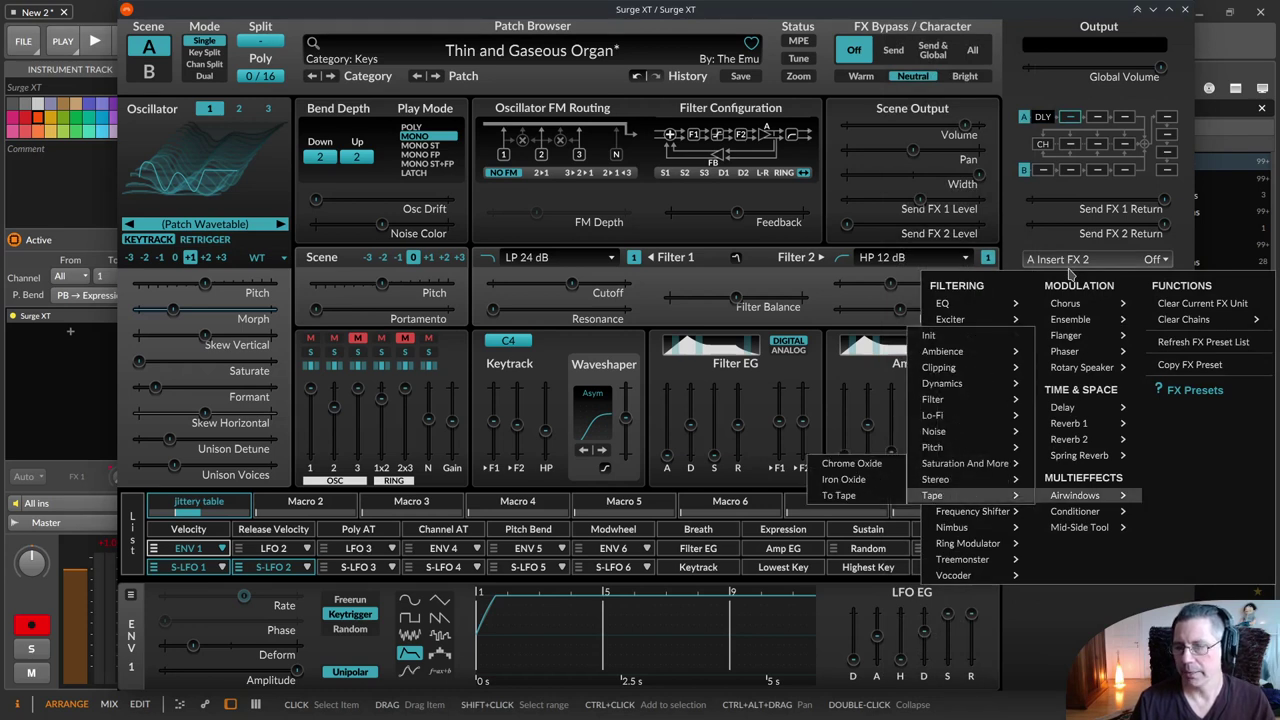
mouse_move(965, 463)
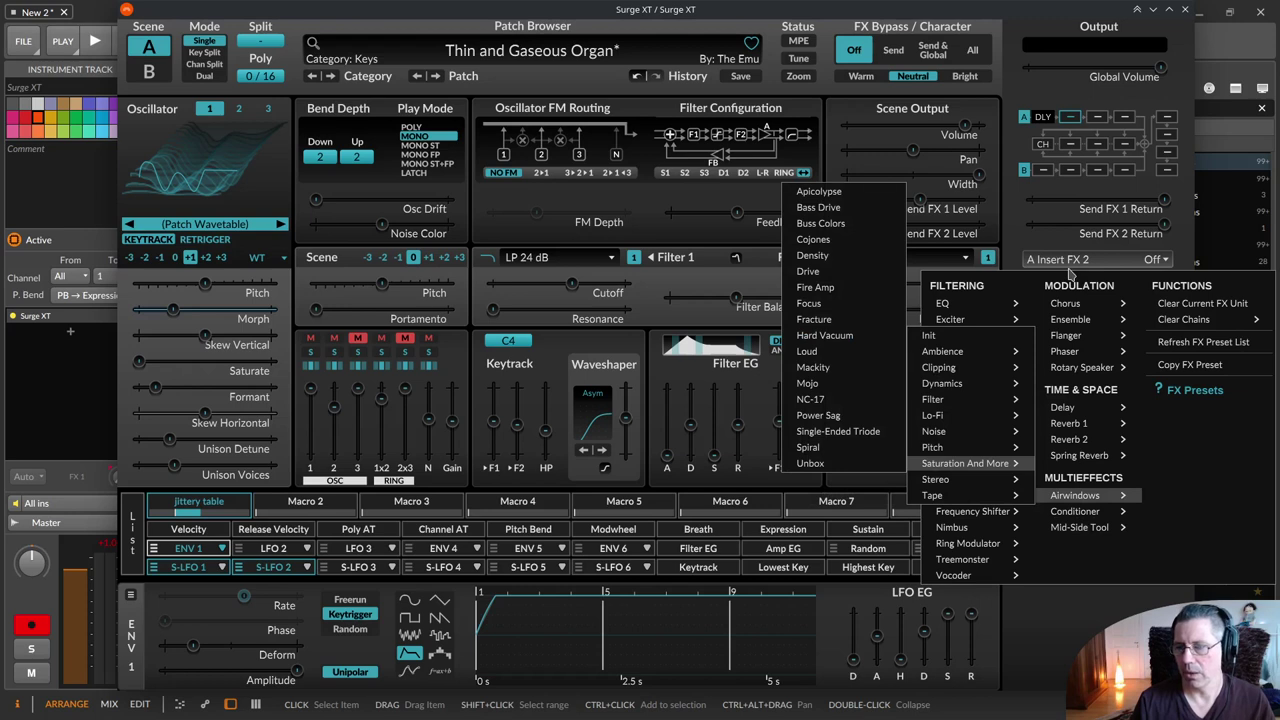
mouse_move(932, 415)
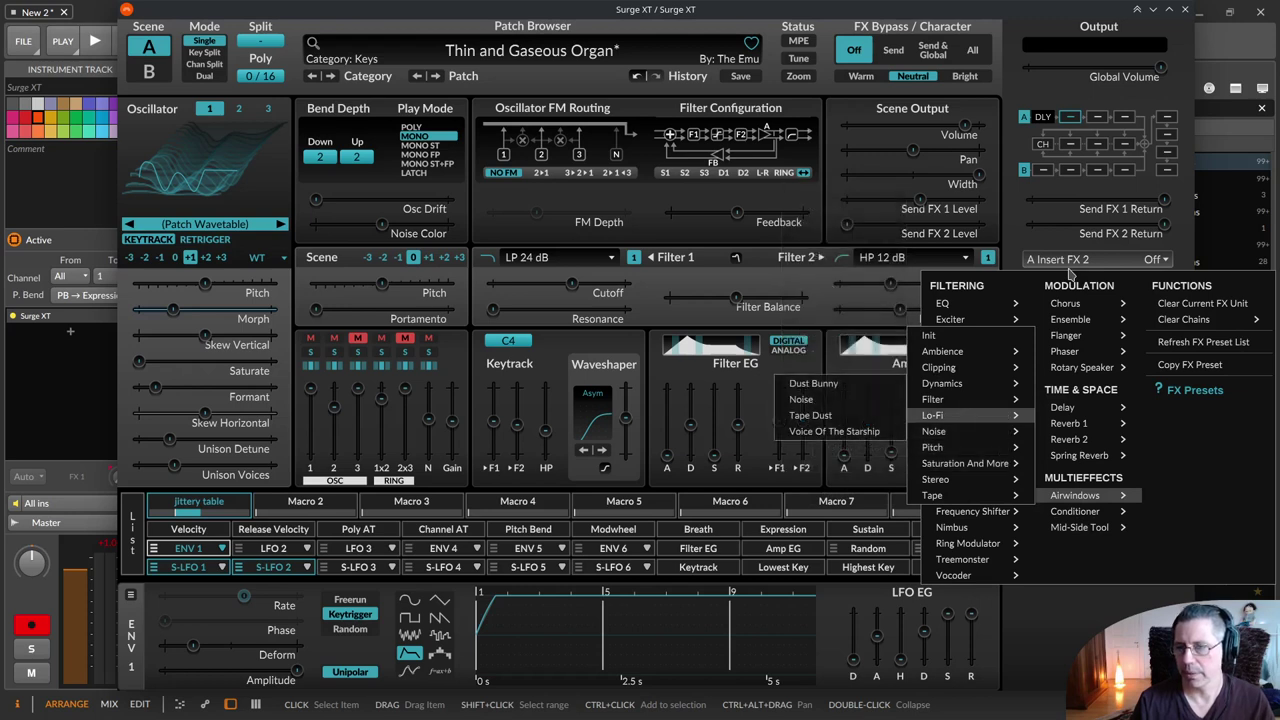
mouse_move(942, 383)
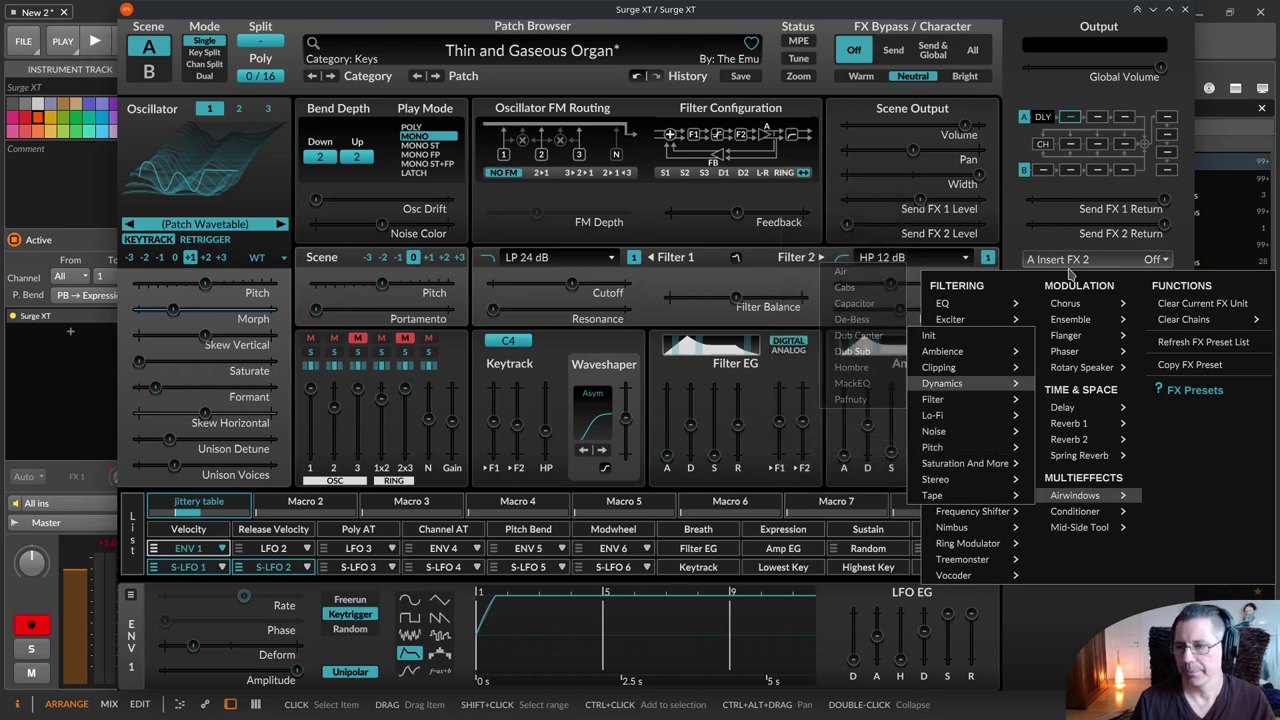
mouse_move(942, 351)
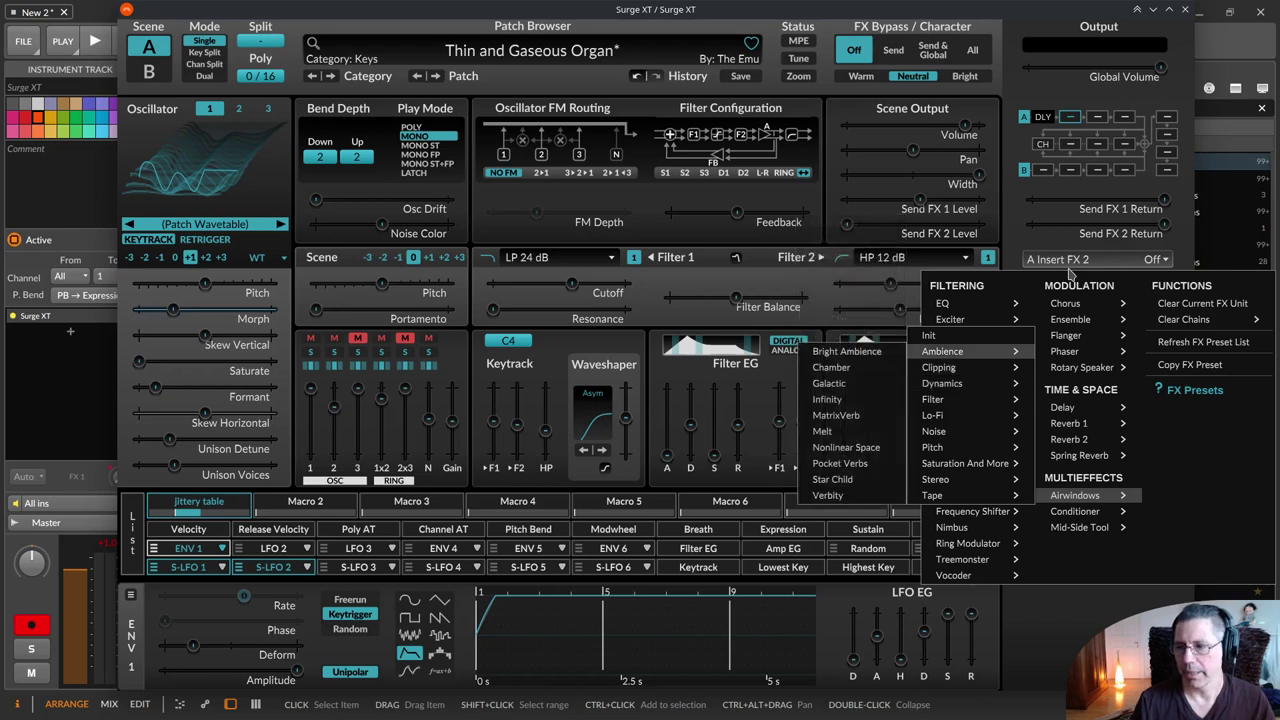
mouse_move(1073, 440)
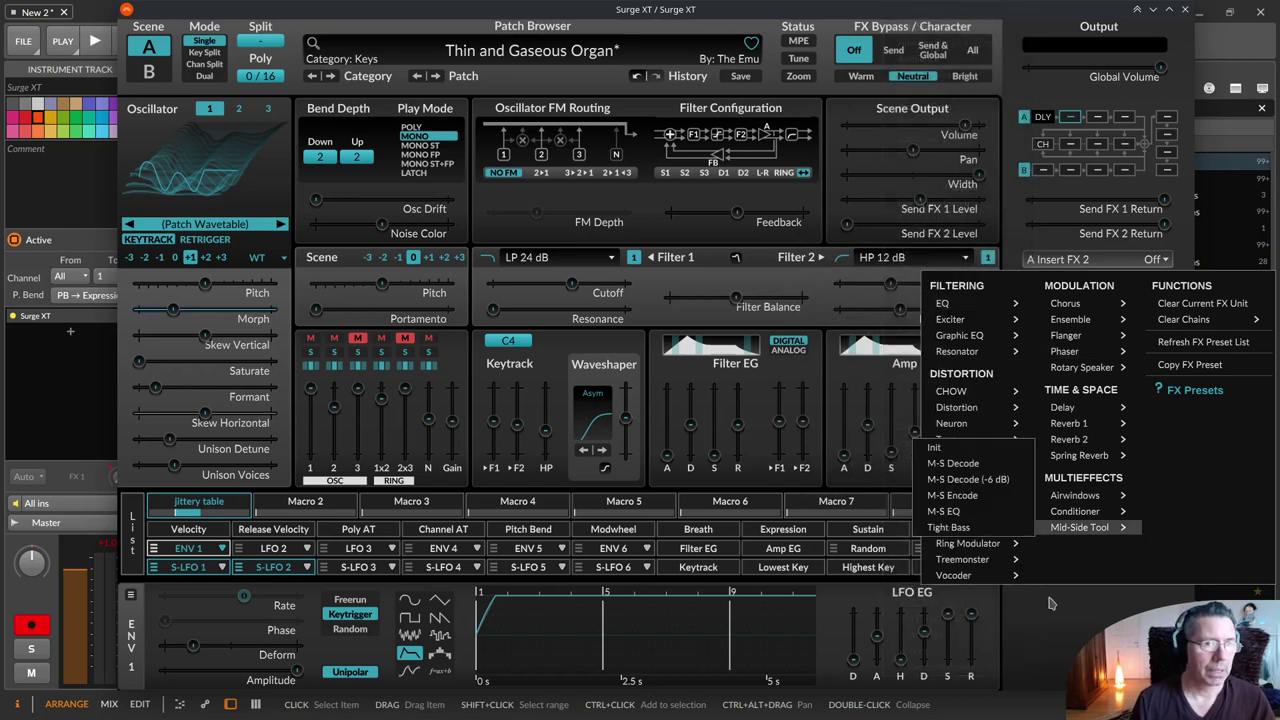
key(Escape)
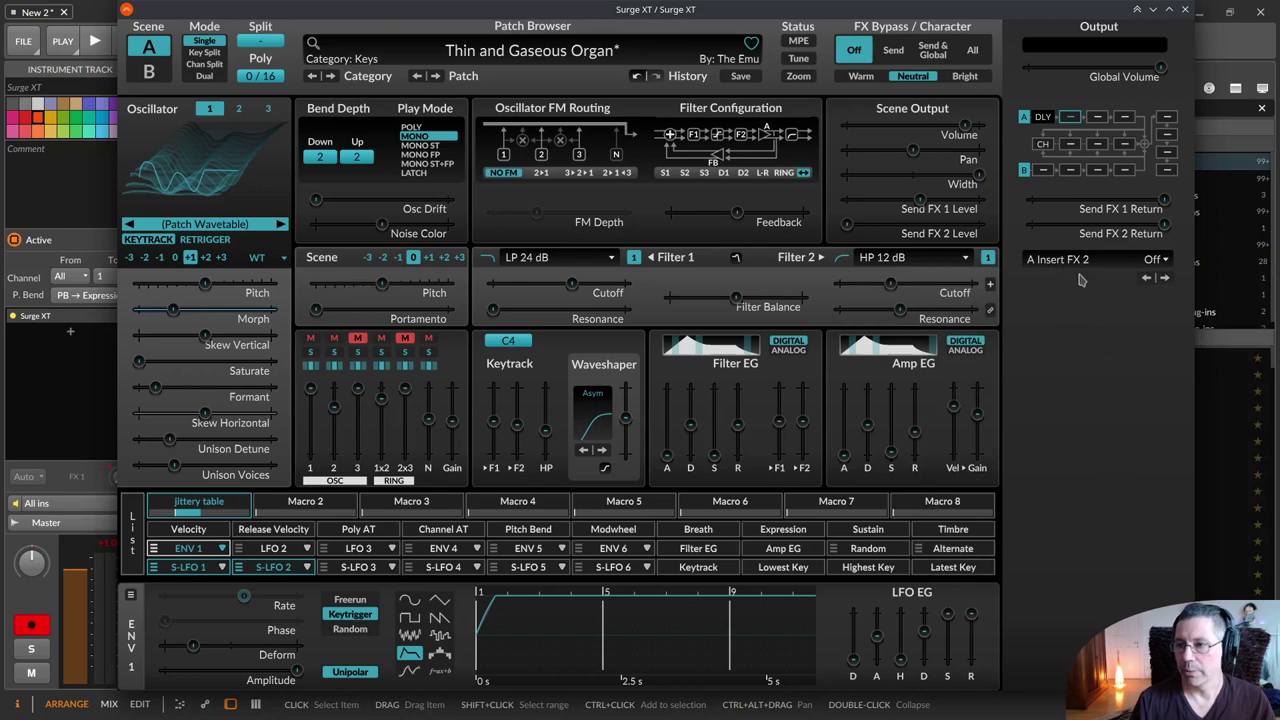
Enable Extend Range on the Delay's Feedback and set Feedback slightly below zero.
click(1043, 118)
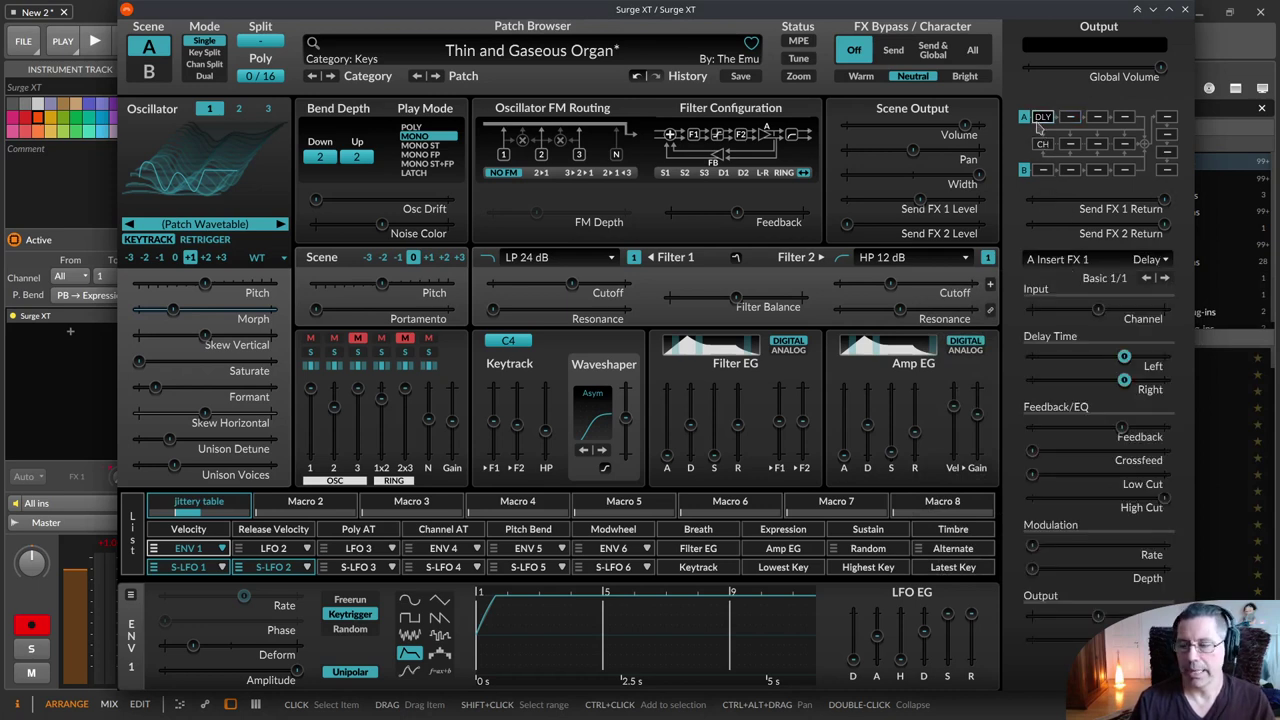
mouse_move(1122, 428)
mouse_move(1122, 428)
mouse_down()
mouse_move(1032, 427)
mouse_move(1163, 427)
mouse_move(1102, 427)
mouse_up()
right_click(1108, 429)
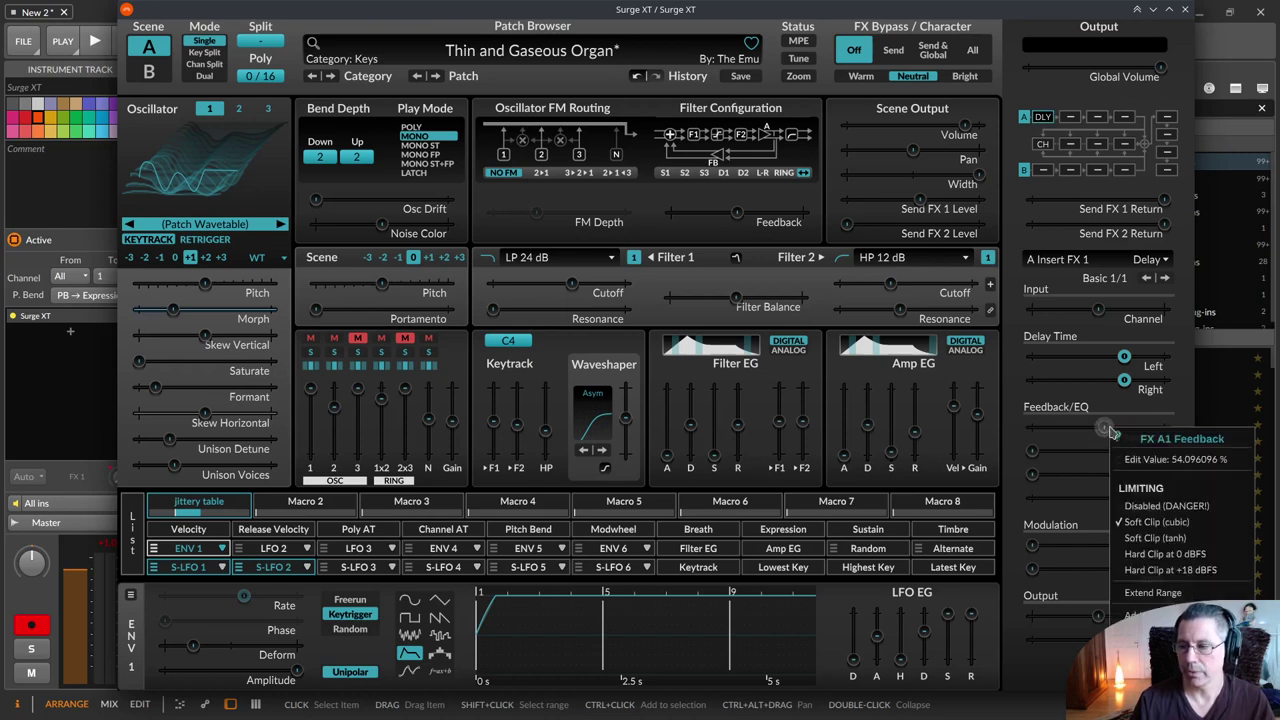
key(Down)
key(Down)
key(Down)
key(Down)
key(Down)
key(Down)
key(Down)
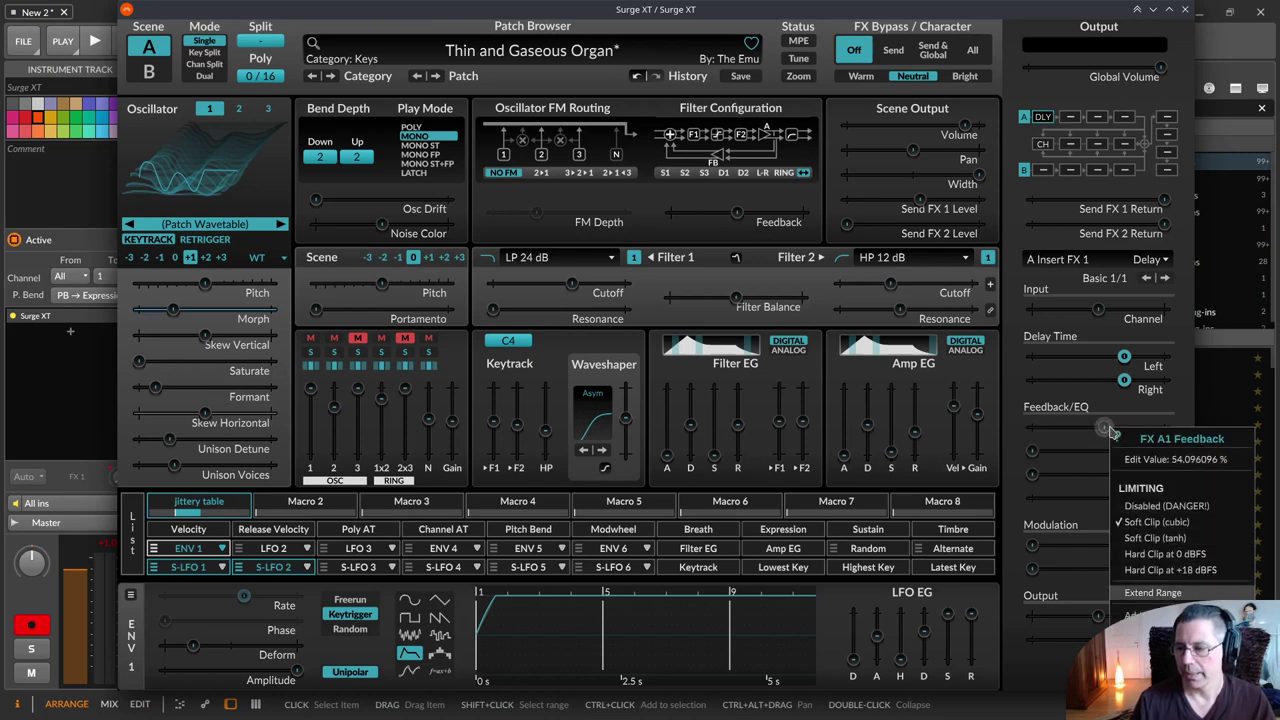
key(Return)
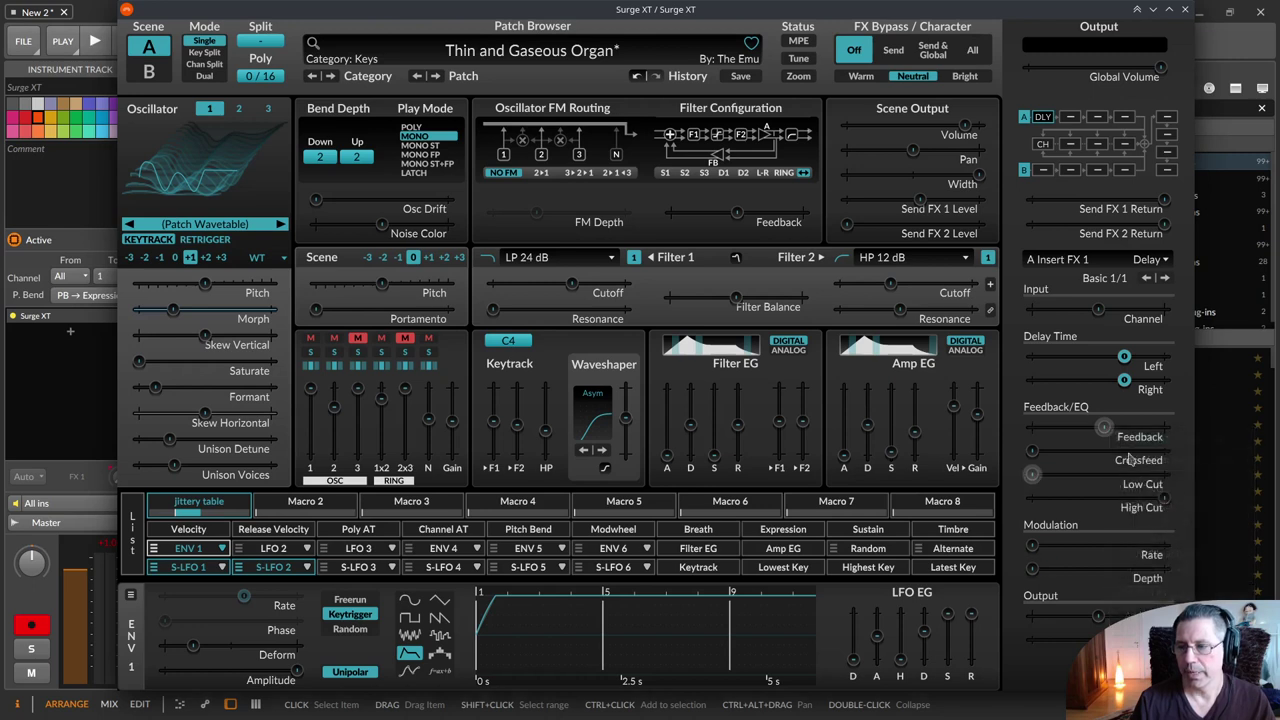
mouse_move(1108, 429)
mouse_down()
mouse_move(1094, 427)
mouse_move(1165, 427)
mouse_move(1034, 427)
mouse_move(1108, 427)
mouse_up()
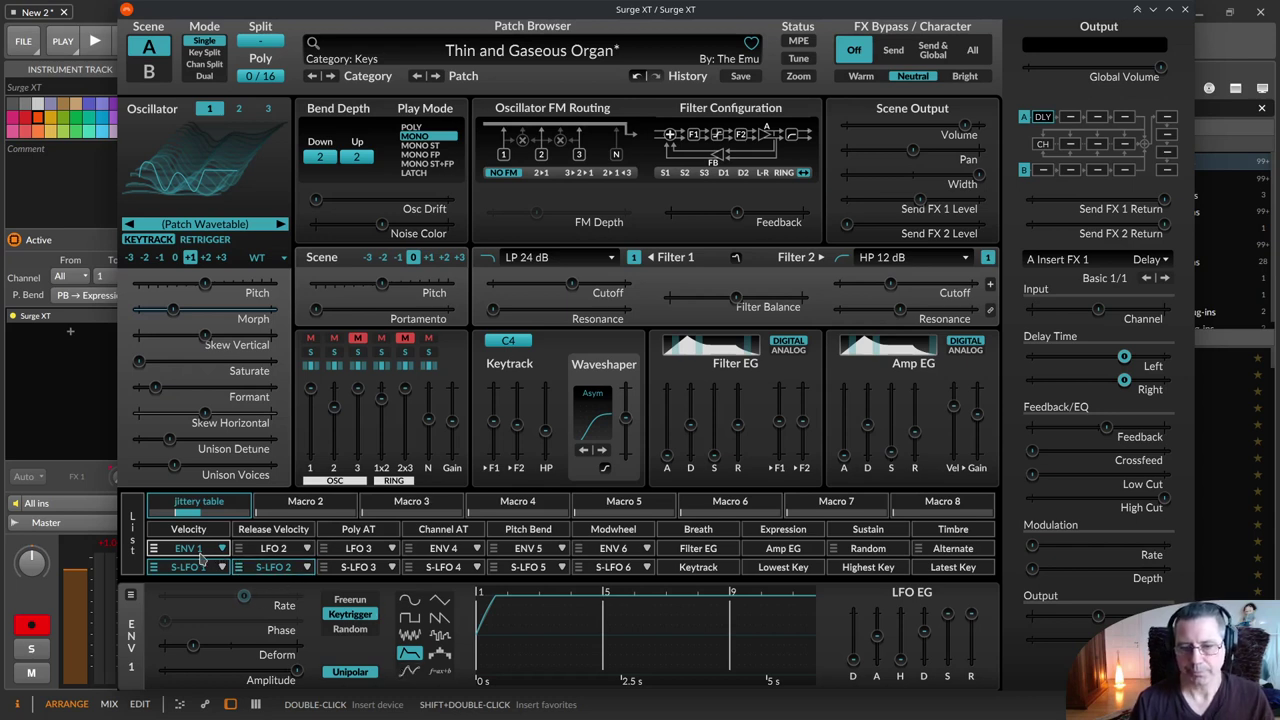
Route LFO 2 to the oscillator Pitch slider as a modulation.
click(288, 566)
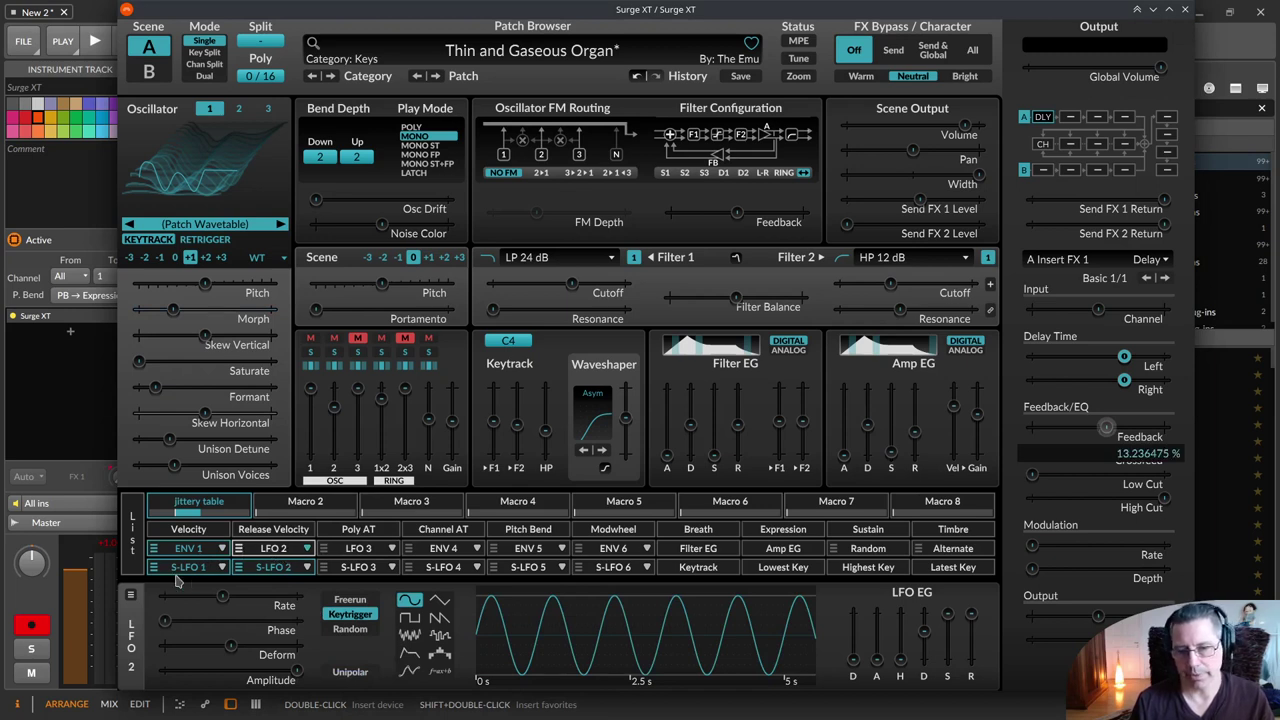
click(272, 550)
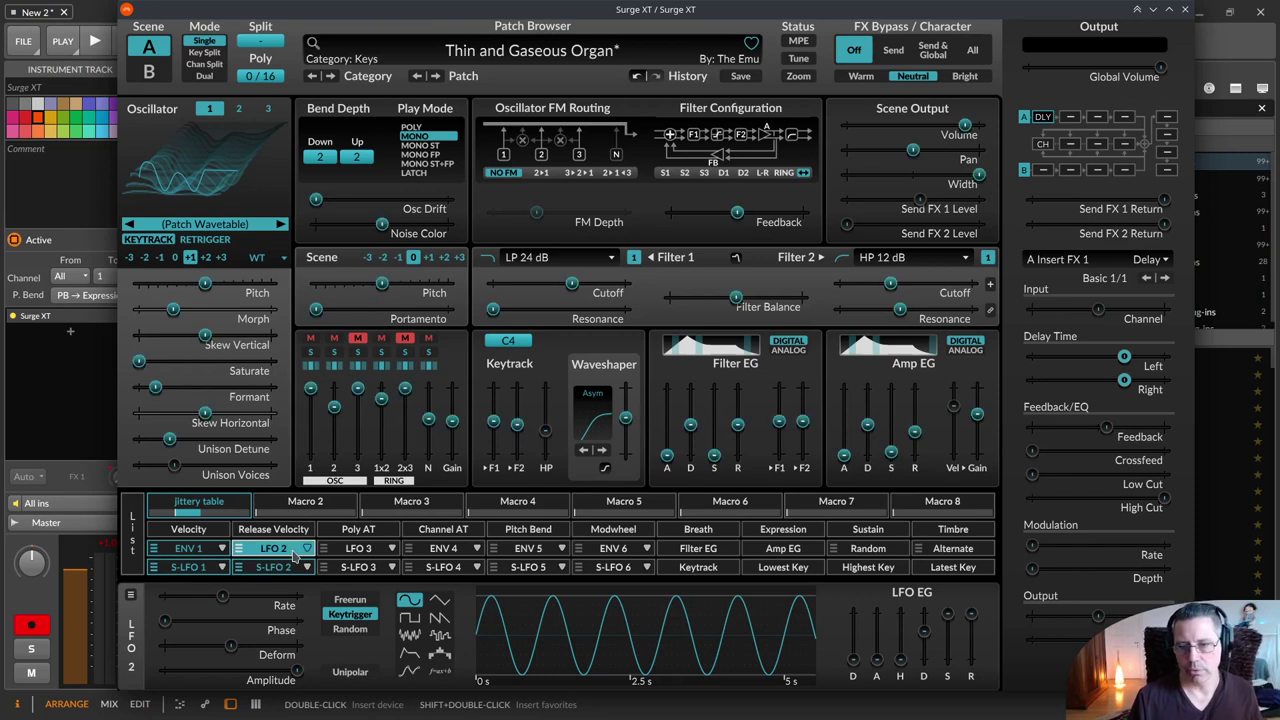
drag(205, 284, 254, 284)
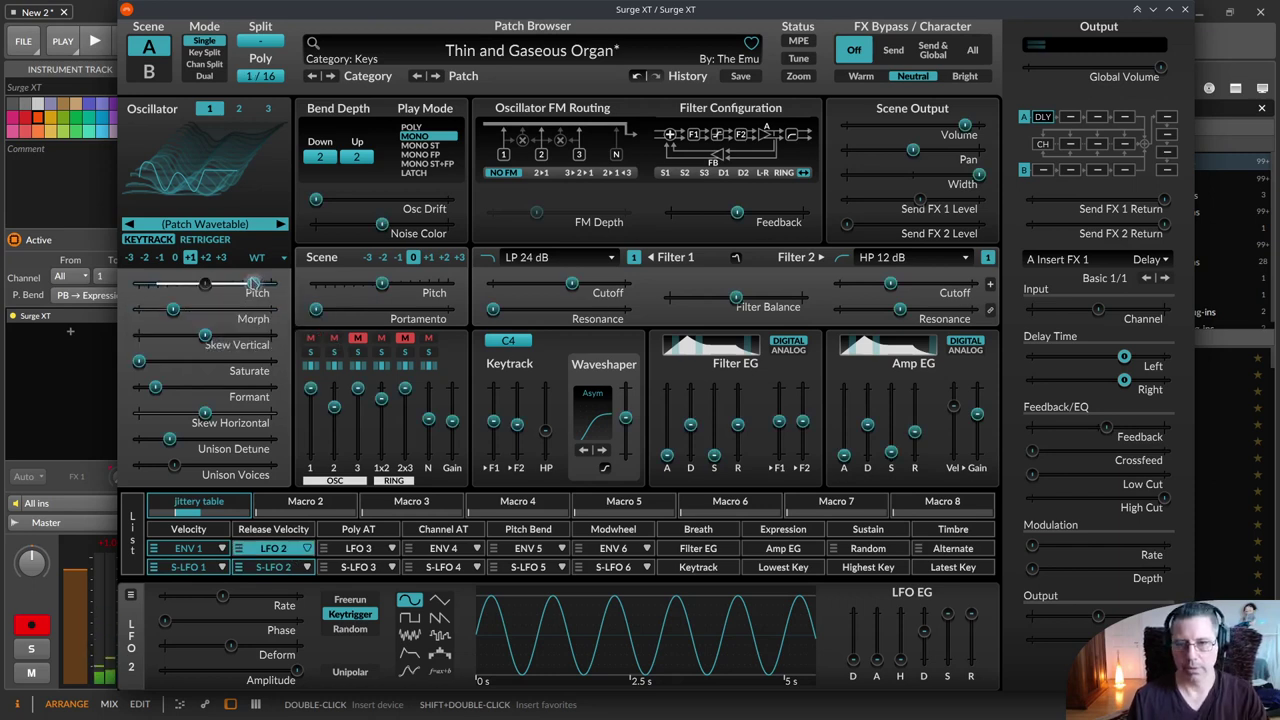
click(268, 553)
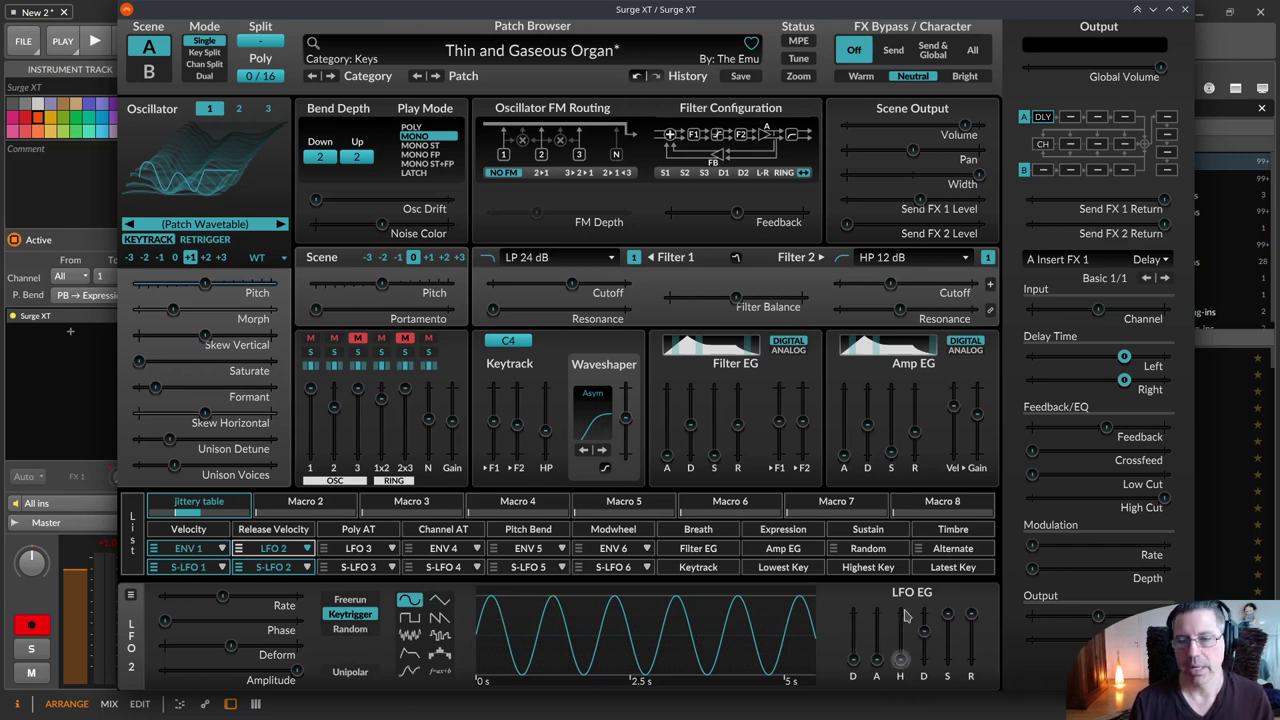
Raise LFO 2's envelope attack to about 6.66 s so the wobble fades in.
click(297, 550)
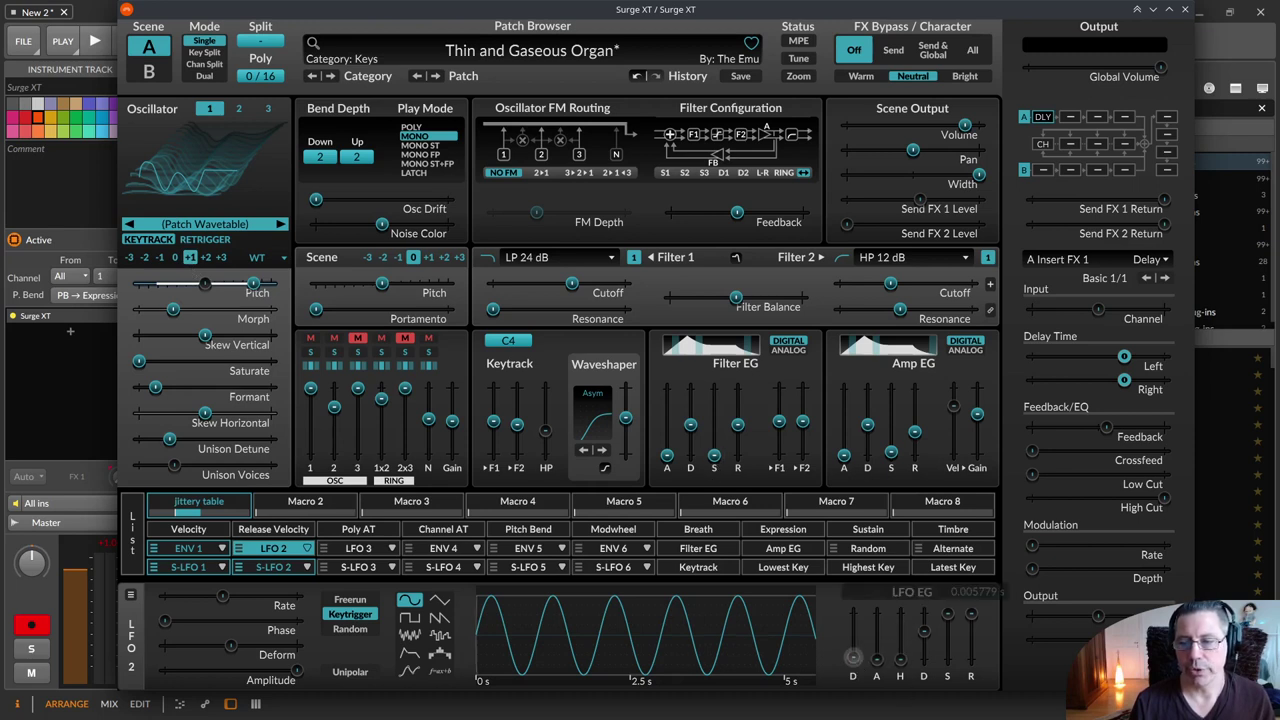
drag(876, 660, 875, 621)
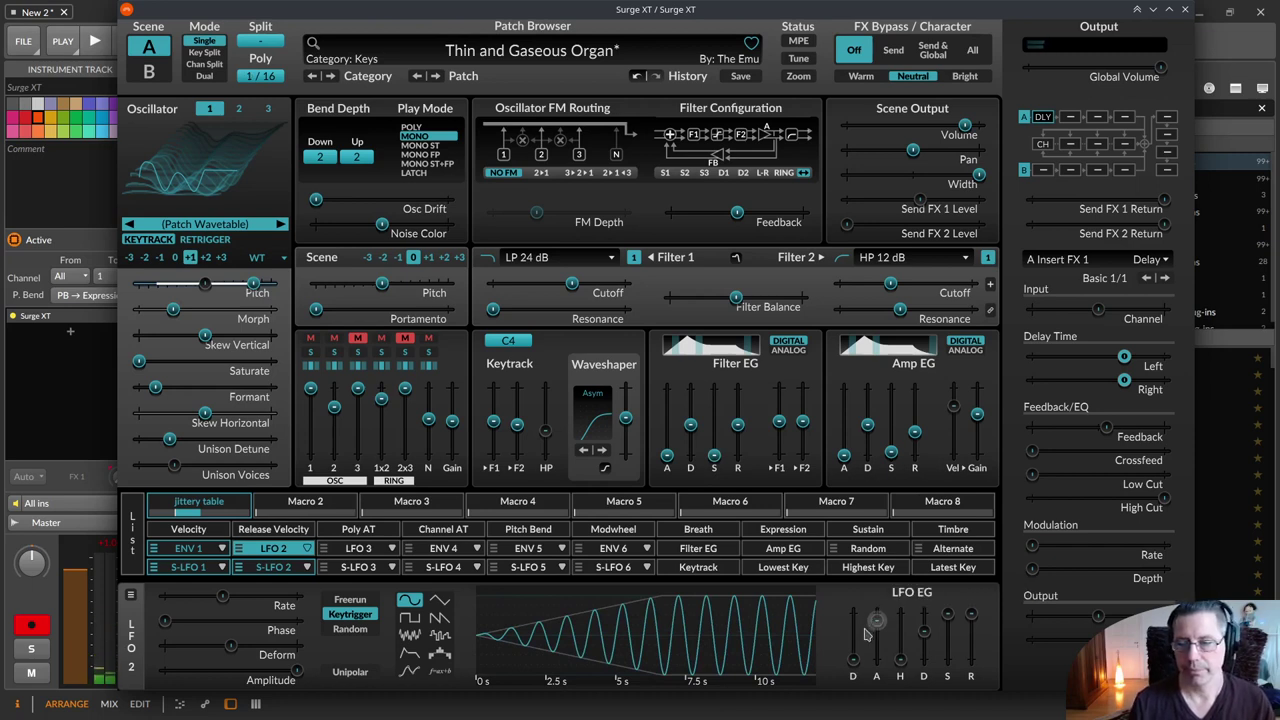
click(626, 52)
Search the patch library for 'organ' and load the House Organ patch.
click(626, 52)
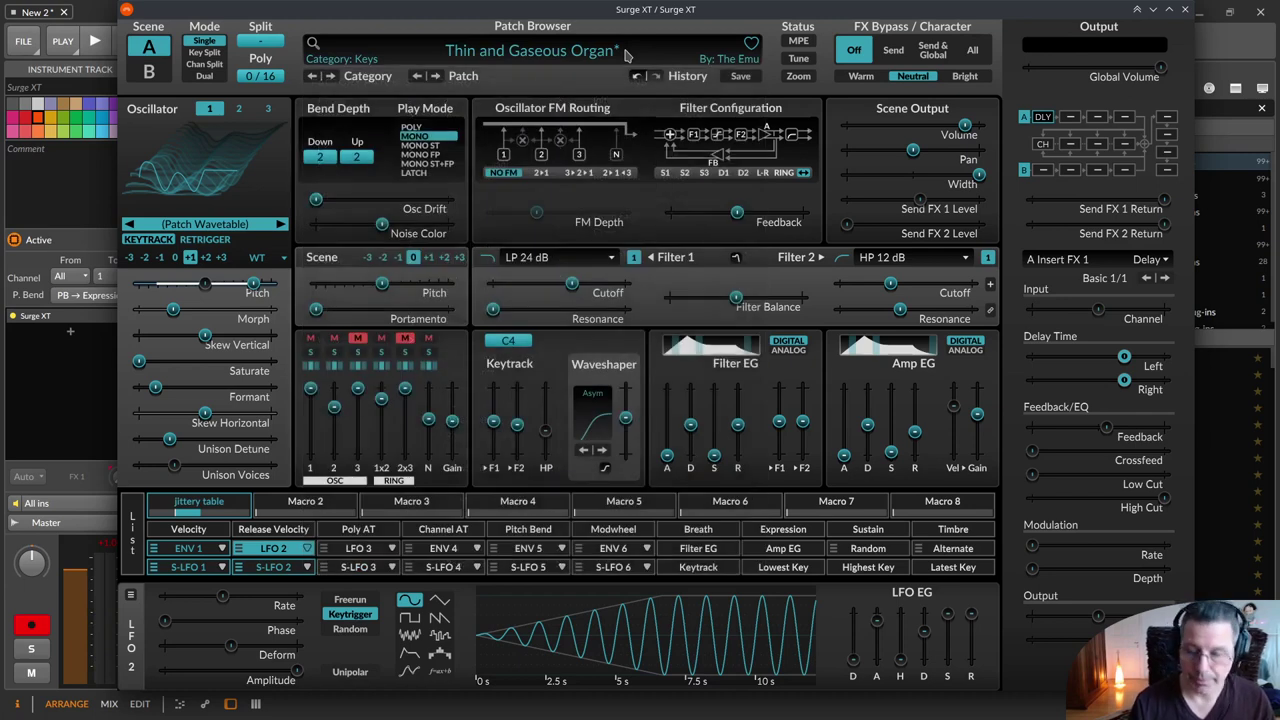
scroll(626, 55, down, 1)
scroll(626, 55, down, 1)
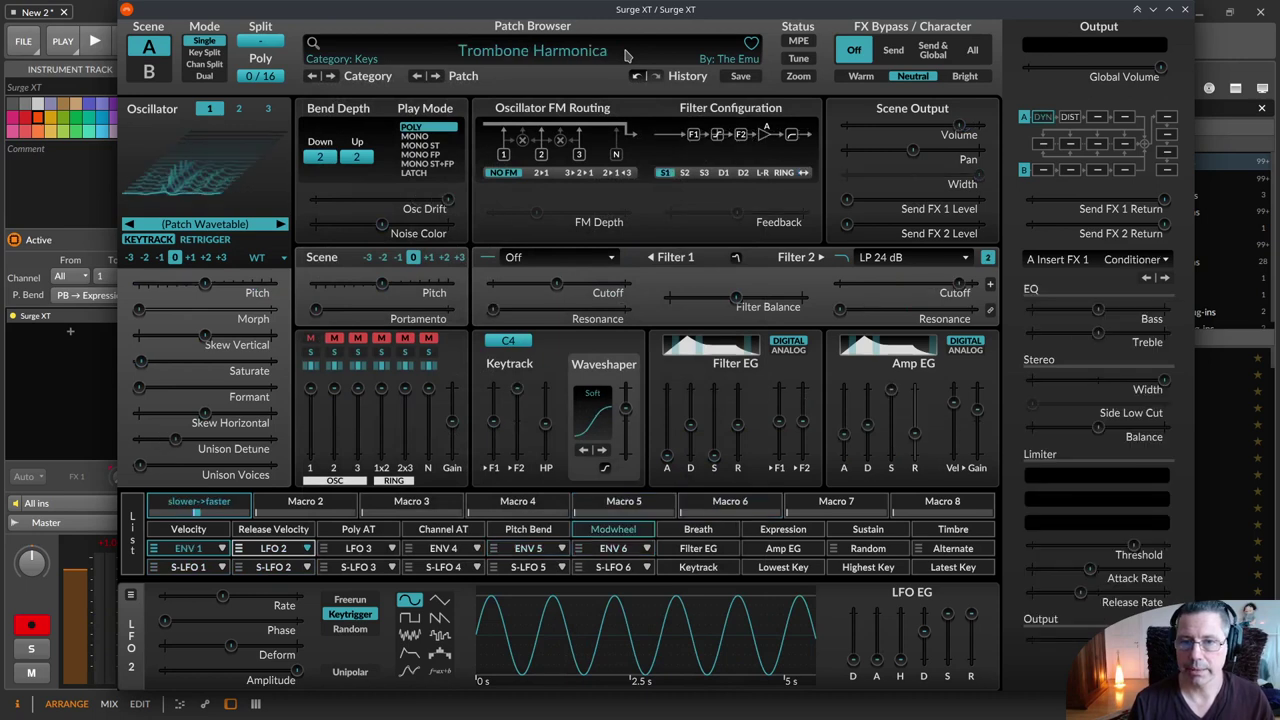
scroll(626, 55, down, 1)
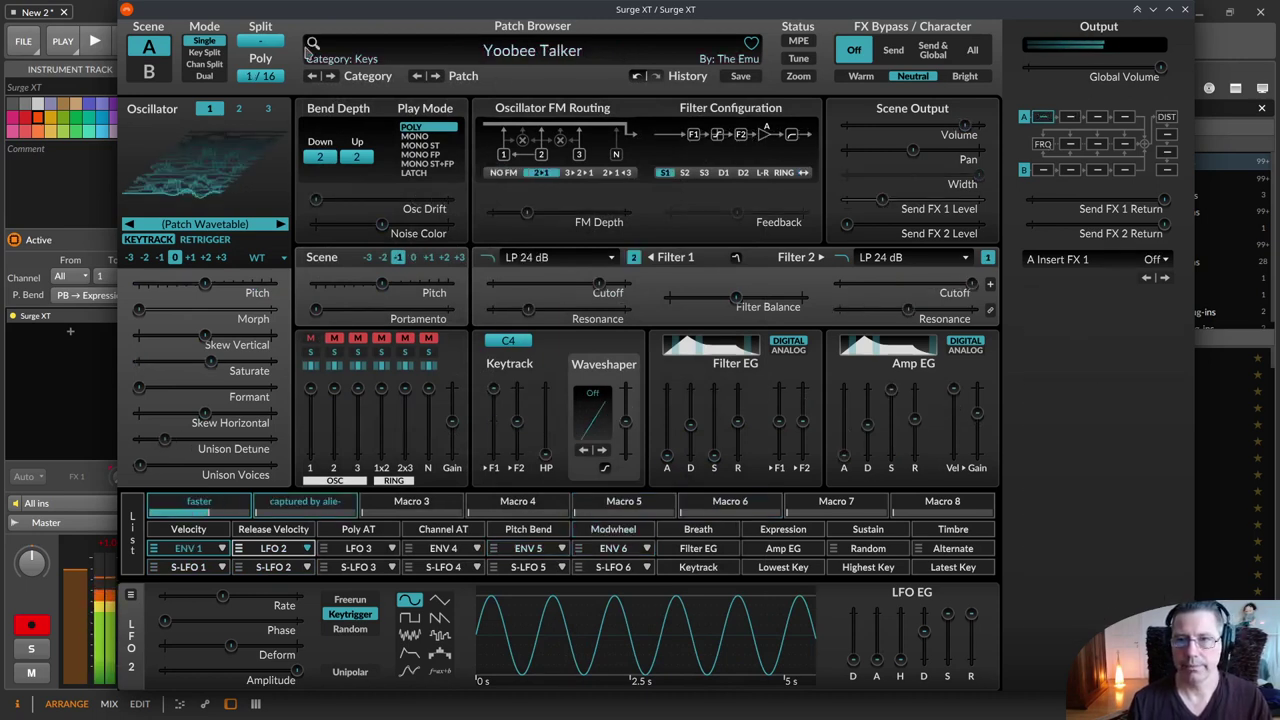
scroll(479, 75, down, 1)
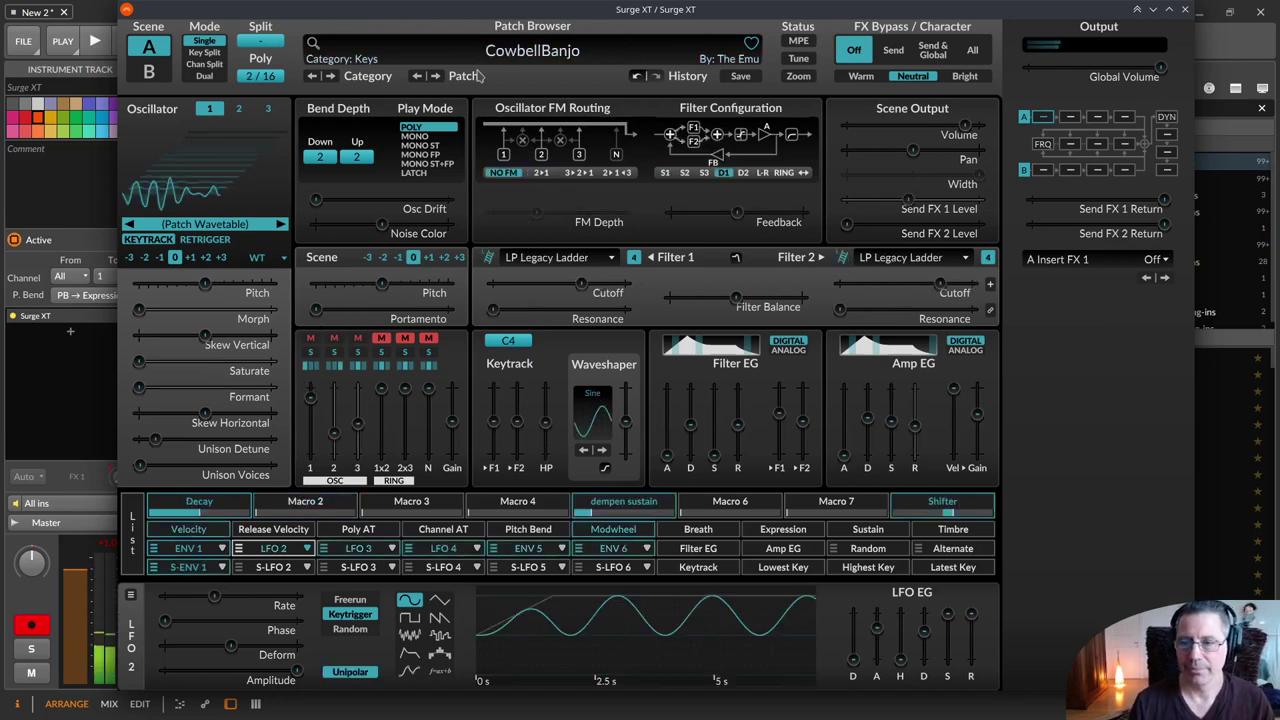
click(313, 47)
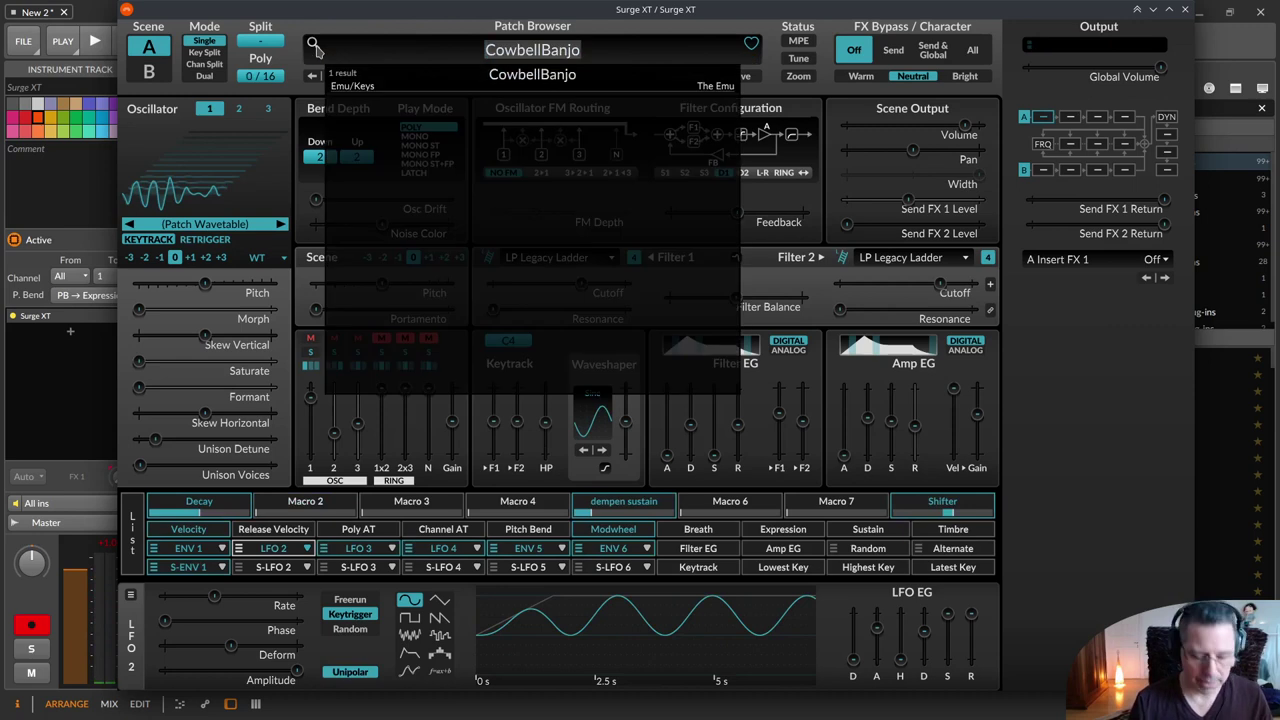
text(organ)
key(Down)
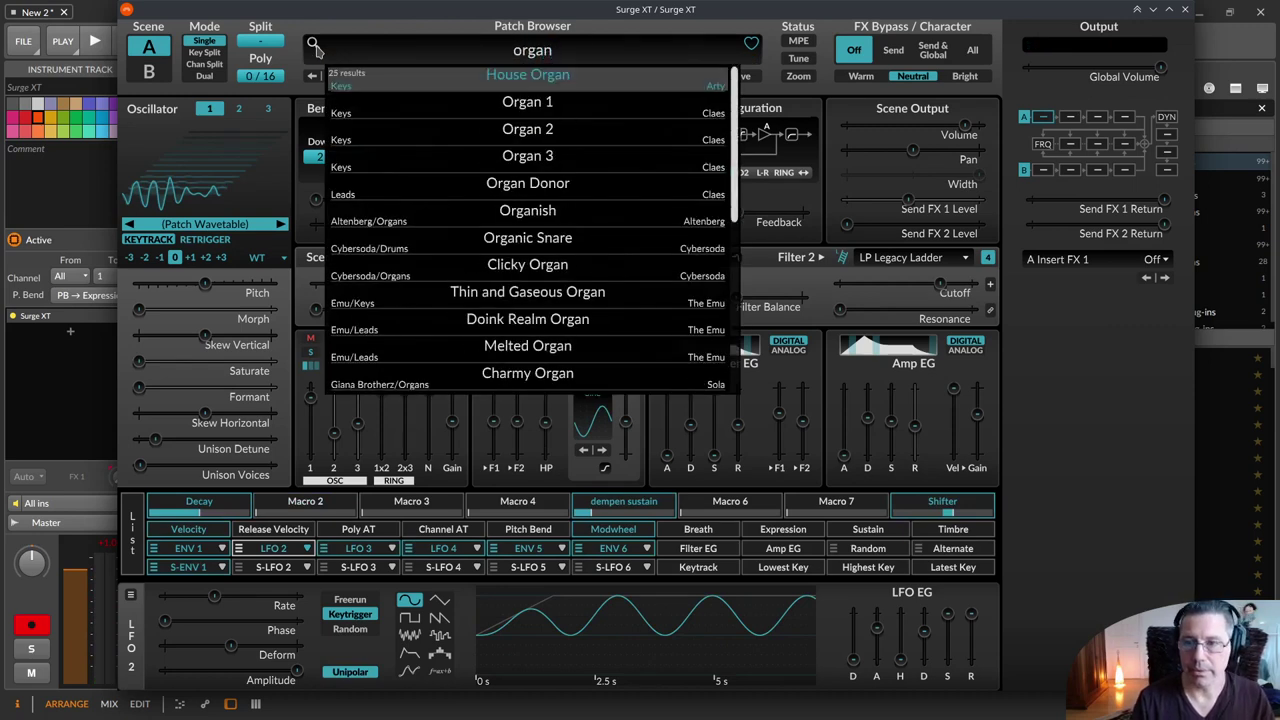
key(Return)
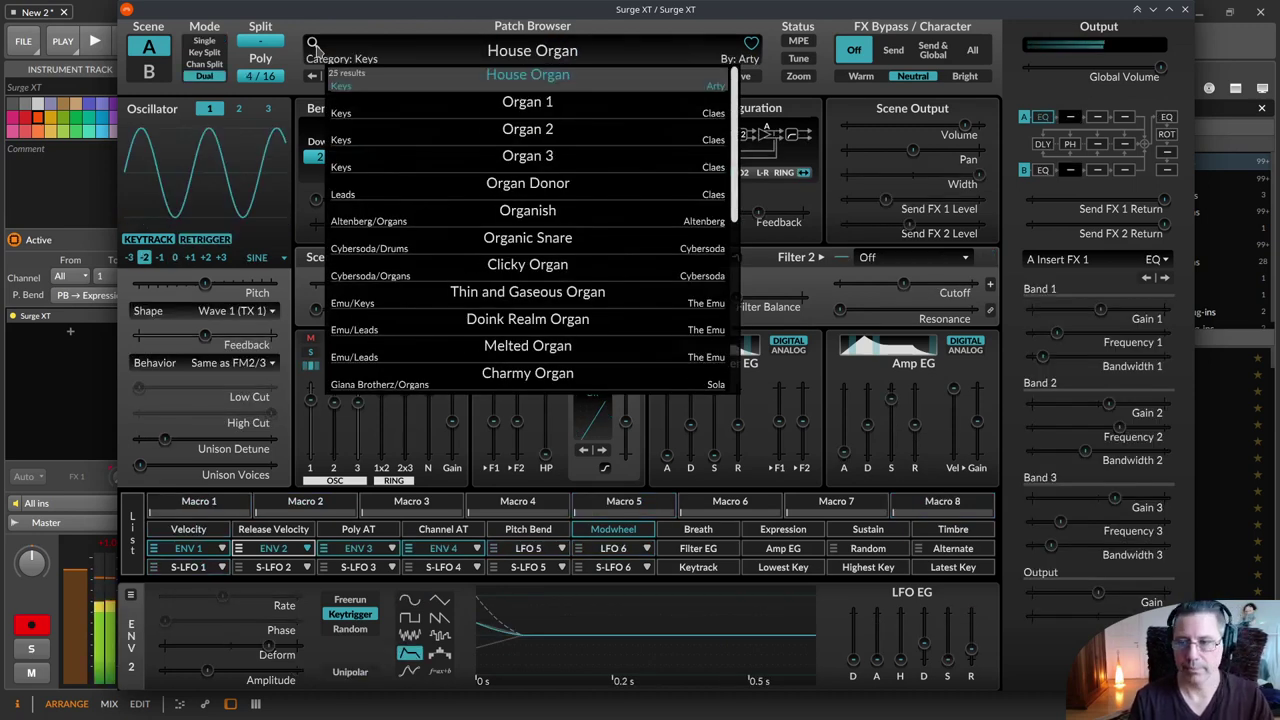
key(Return)
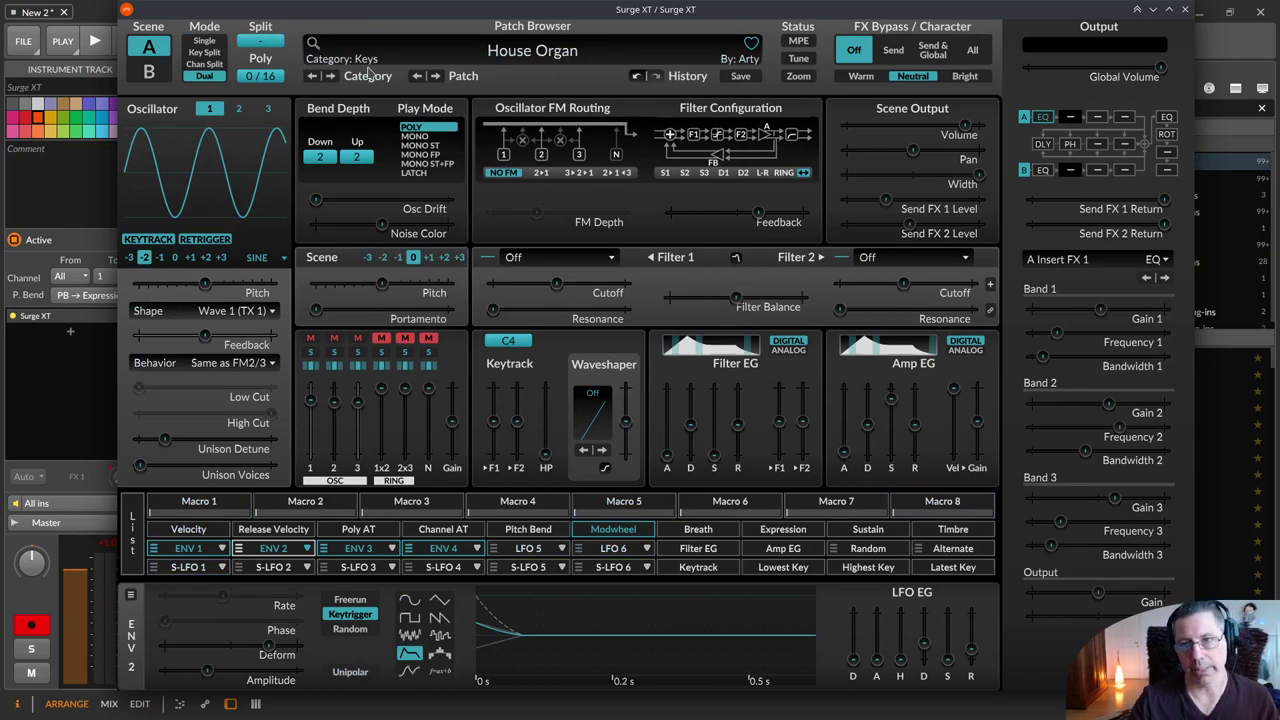
Browse the neighbouring Keys patches, then return to House Organ.
click(318, 78)
click(332, 76)
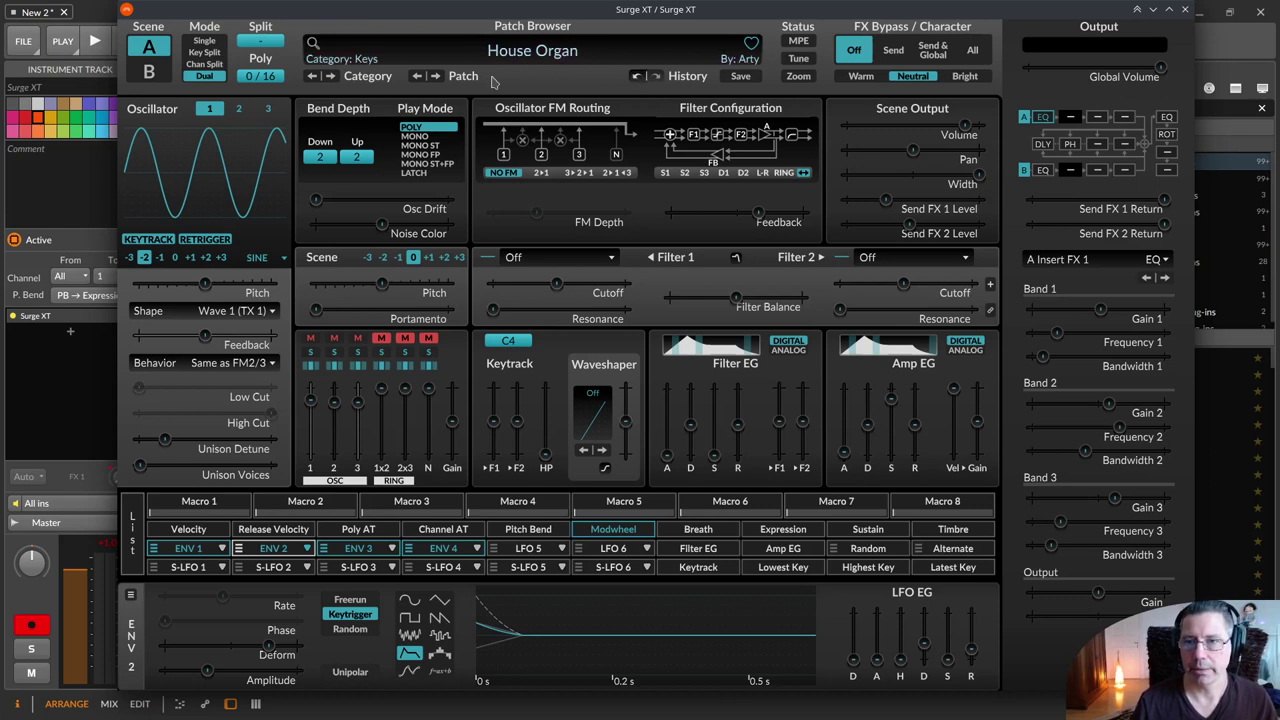
mouse_move(514, 50)
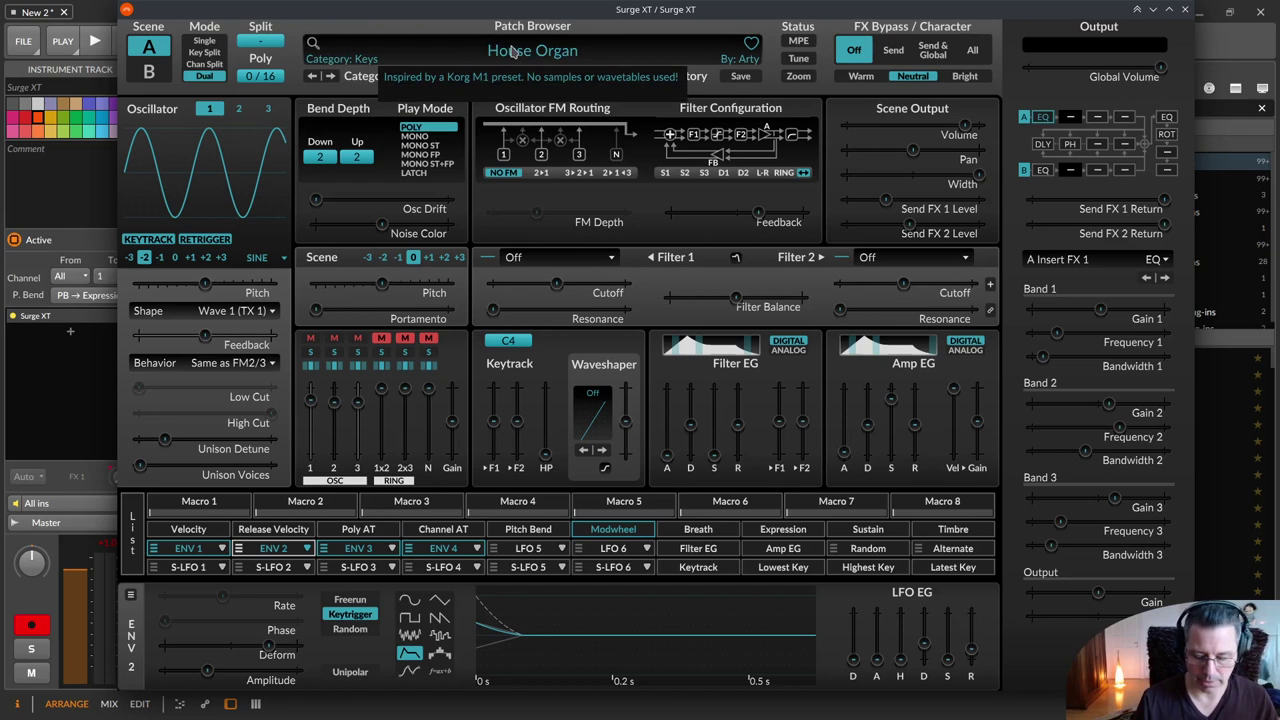
scroll(512, 50, up, 1)
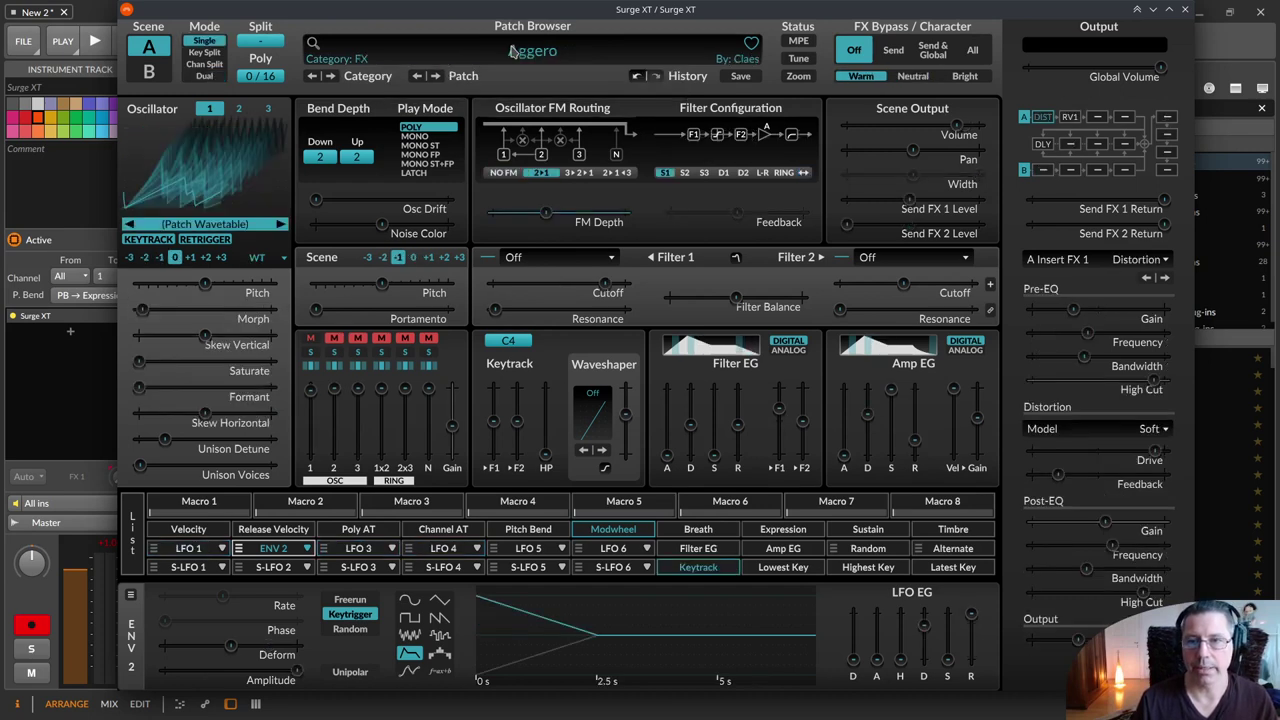
scroll(512, 50, down, 1)
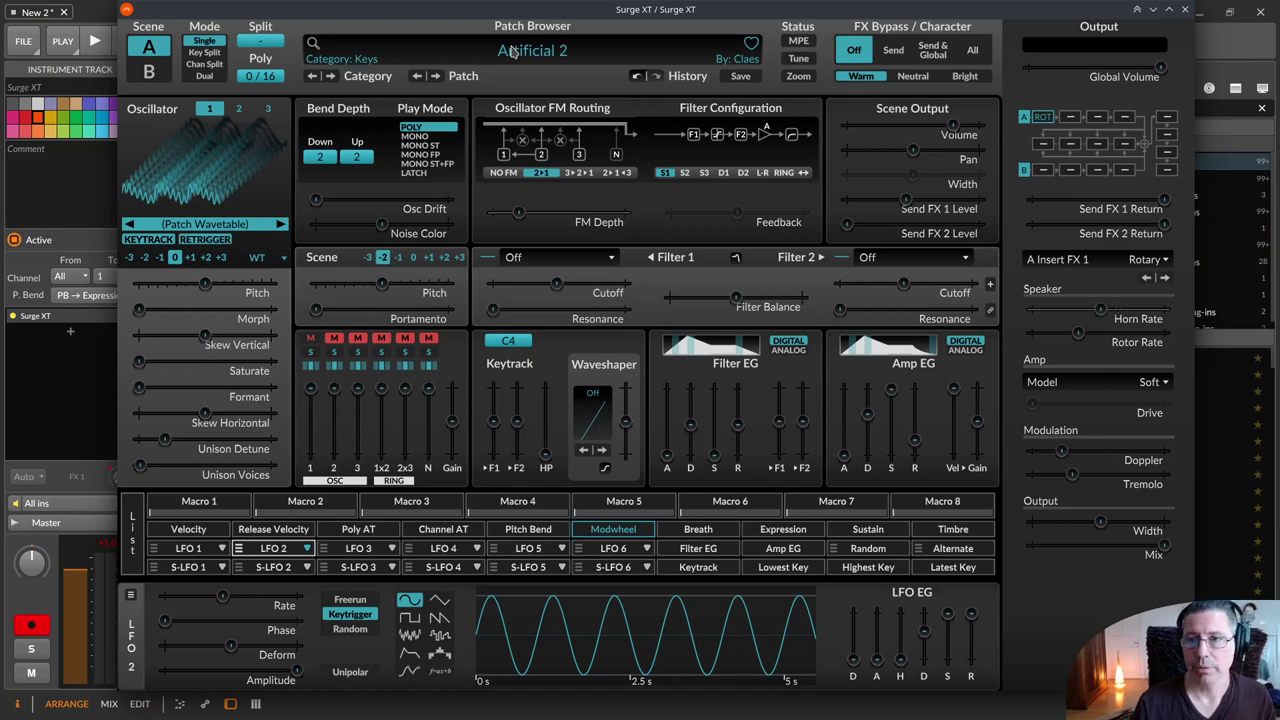
scroll(510, 50, down, 3)
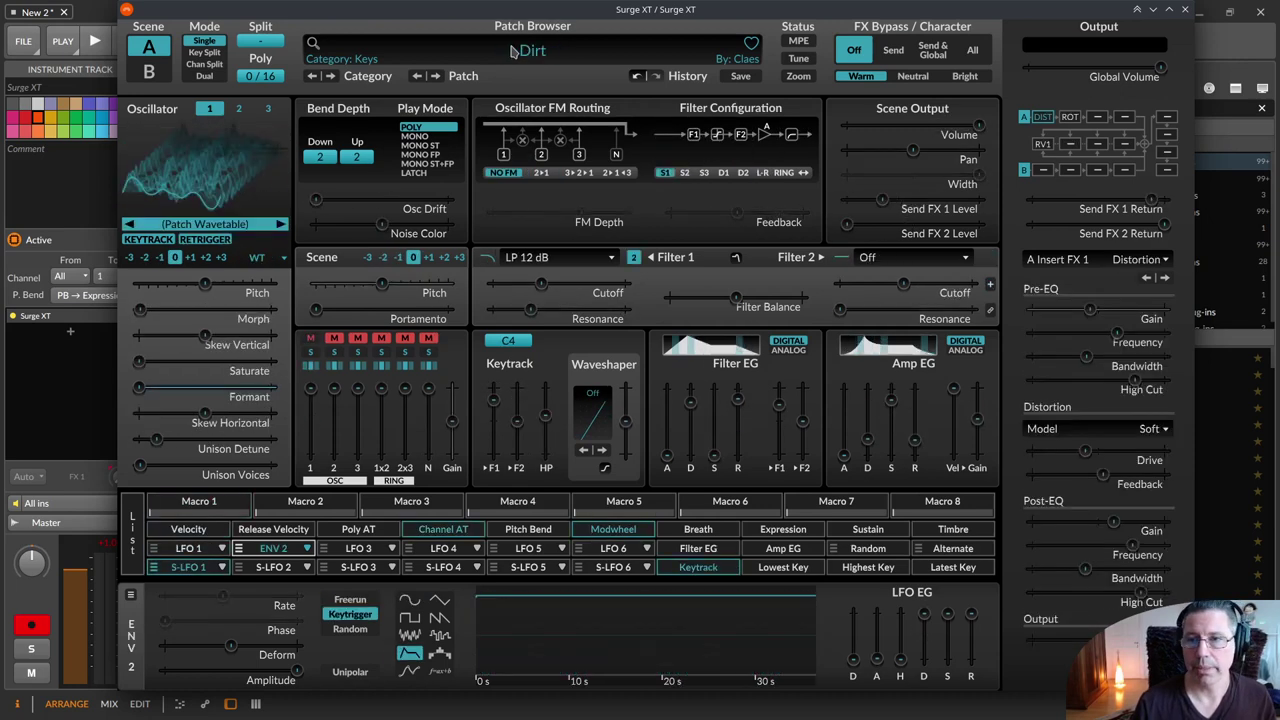
scroll(510, 50, down, 4)
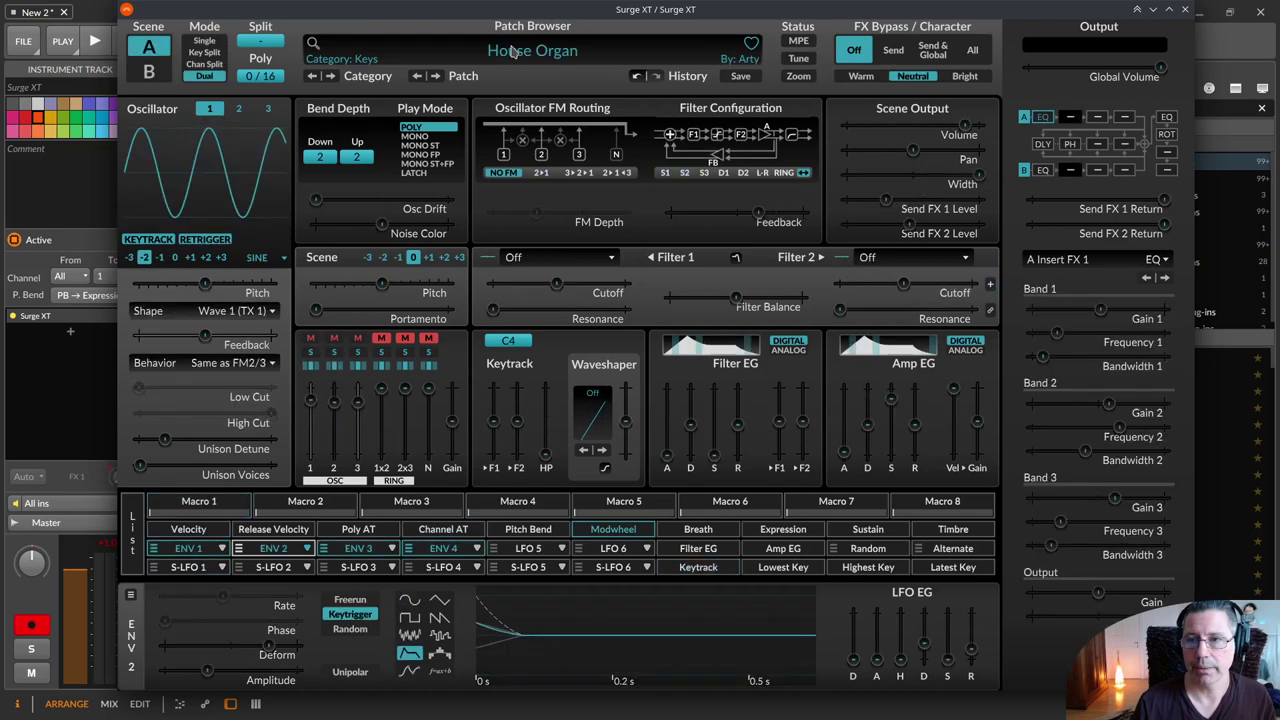
scroll(510, 51, up, 1)
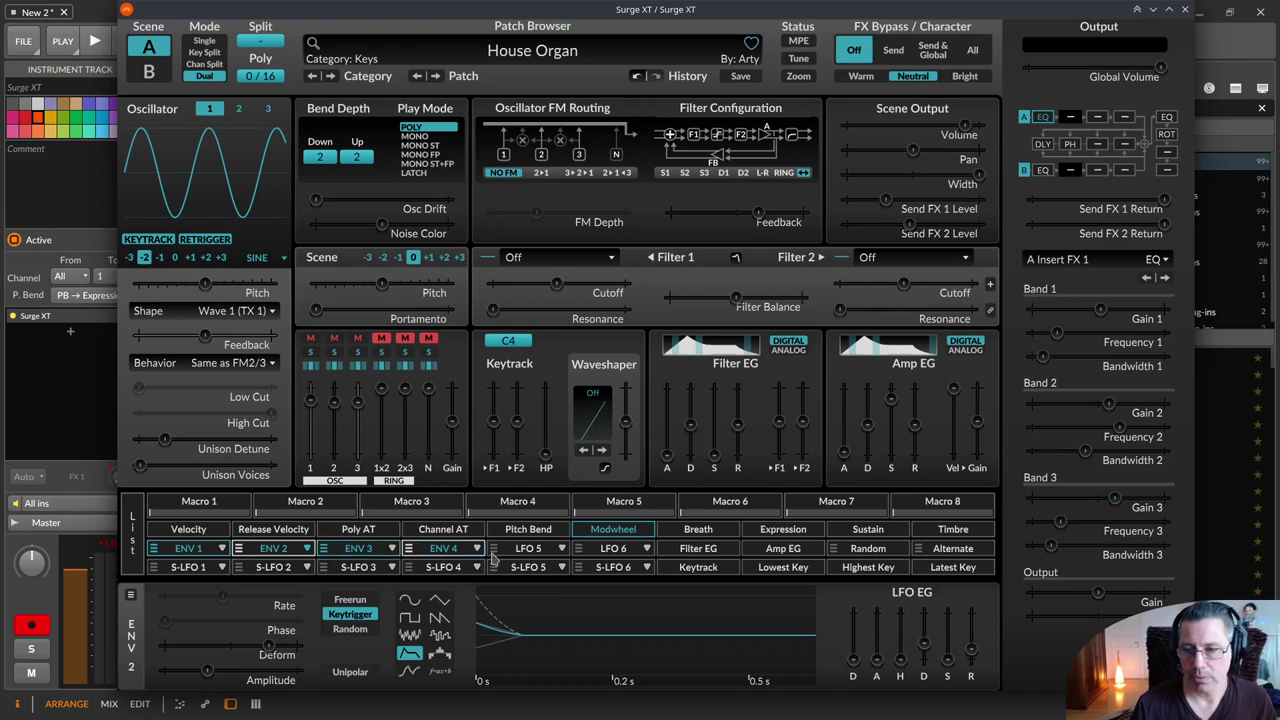
Route LFO 5 to oscillator 1's Pitch as a modulation.
click(531, 552)
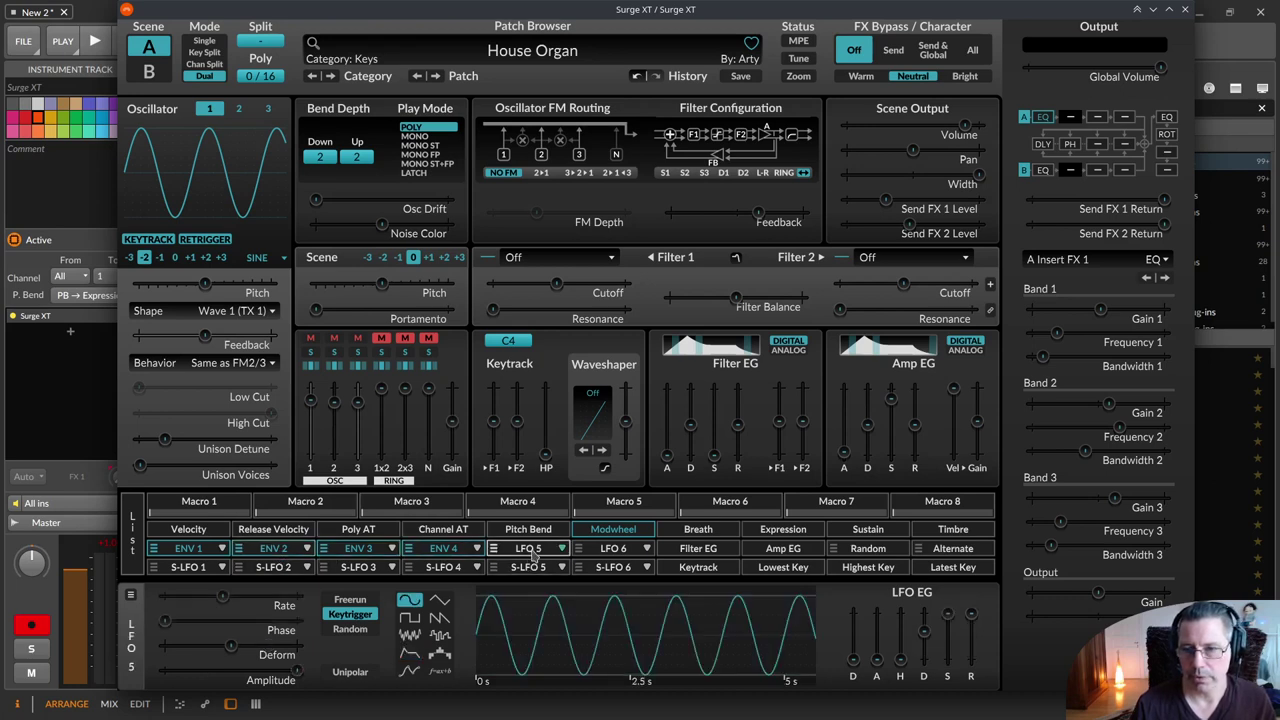
click(538, 553)
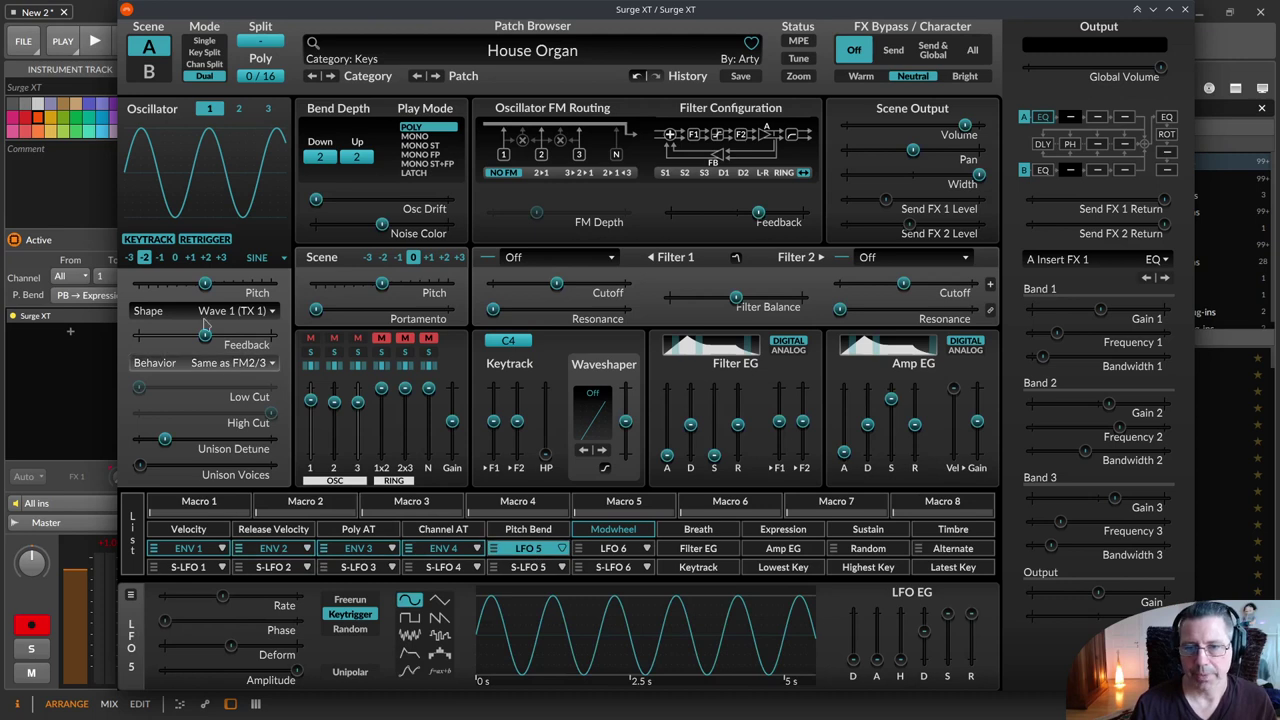
drag(206, 288, 250, 285)
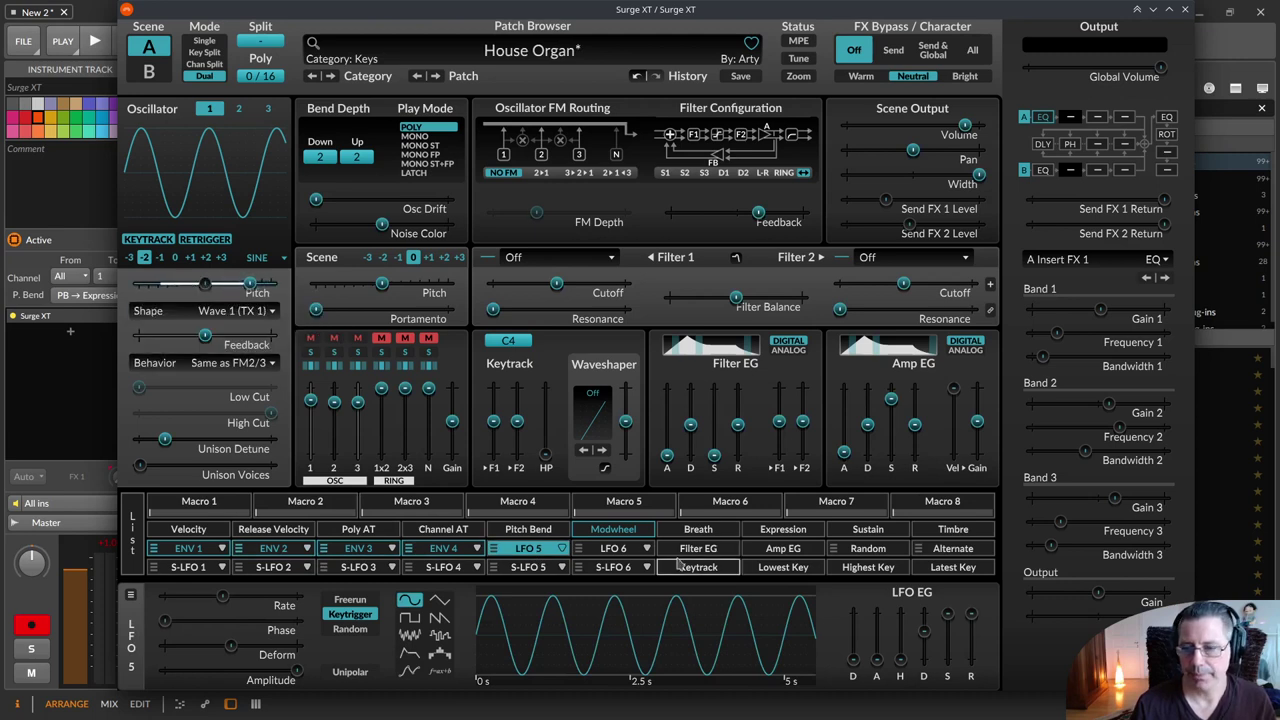
click(528, 548)
Give LFO 5 an envelope attack of about 5 s and raise its rate to about 4.28 Hz.
drag(876, 660, 876, 620)
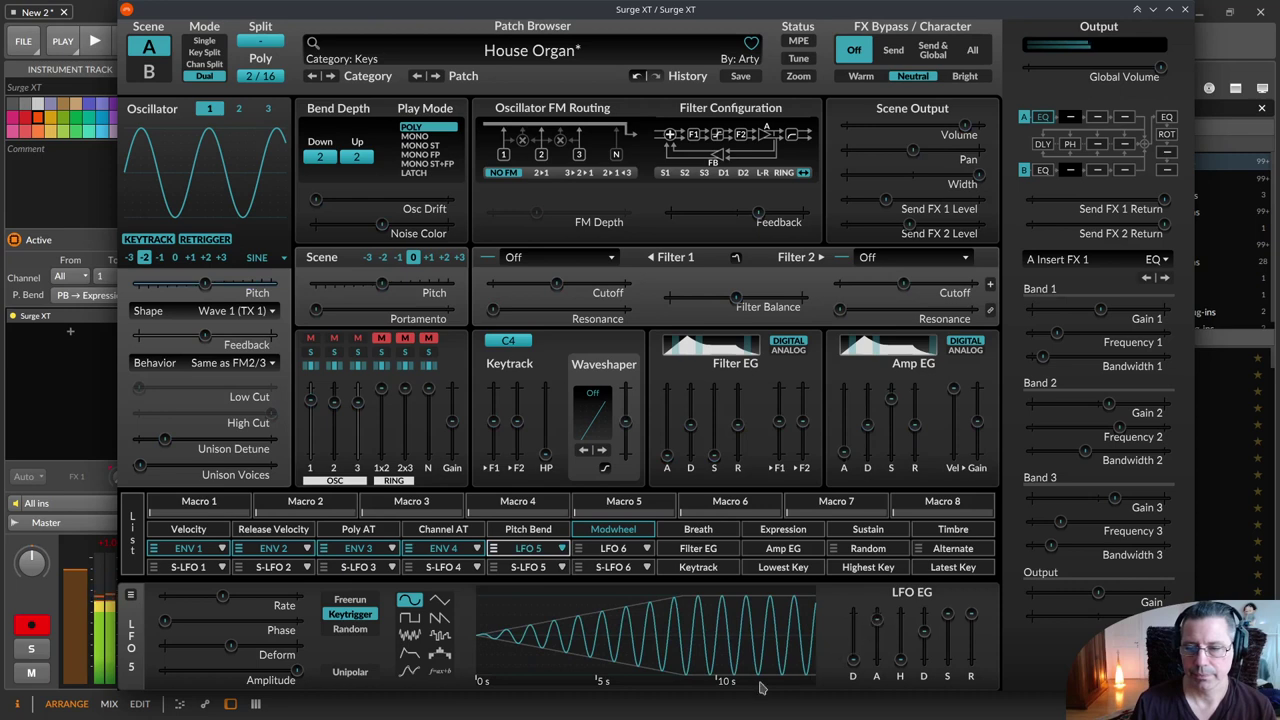
drag(873, 633, 873, 646)
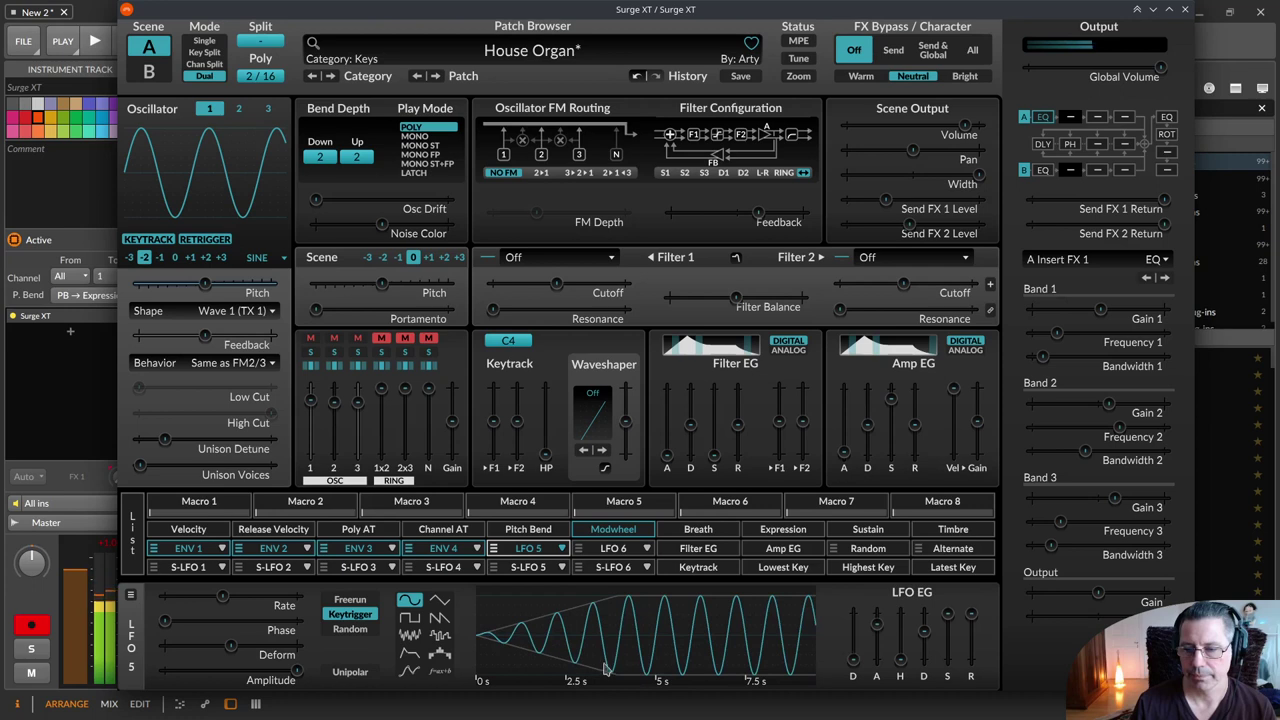
drag(218, 603, 250, 596)
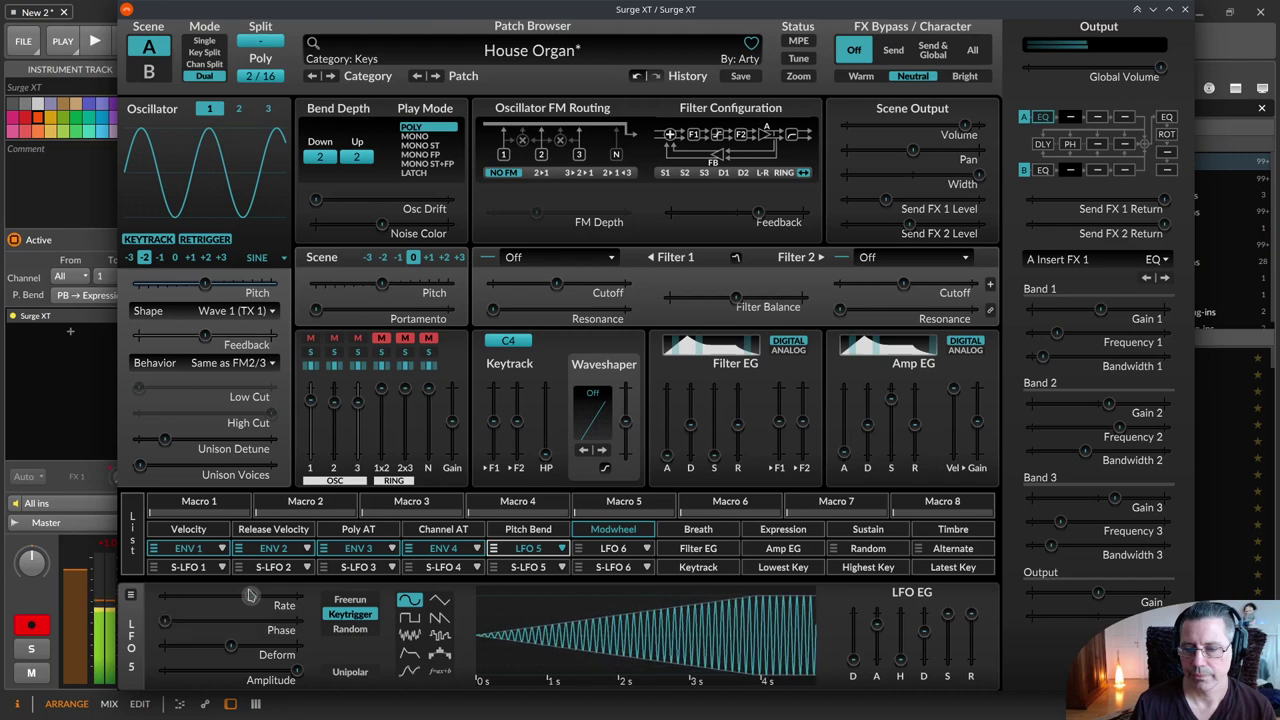
mouse_move(296, 623)
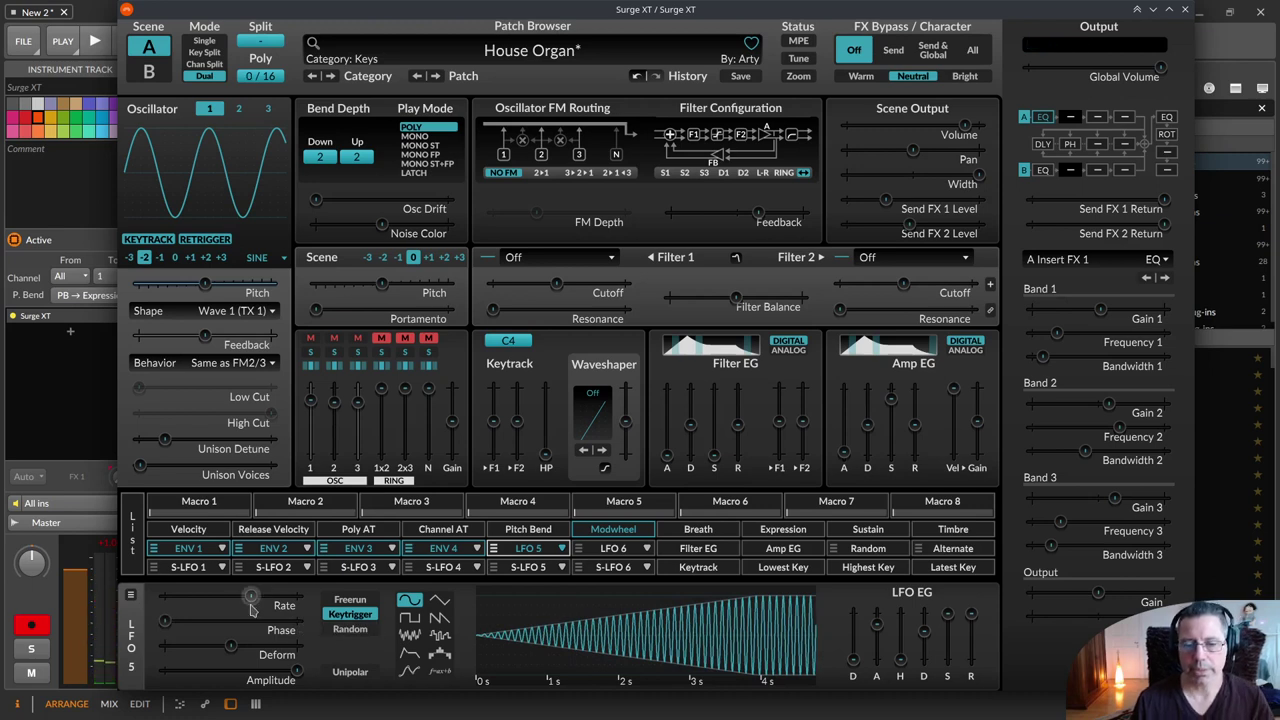
Slow LFO 5 to 1.65 Hz, set Deform to 100%, and test then restore Amplitude.
mouse_move(251, 597)
drag(251, 597, 228, 596)
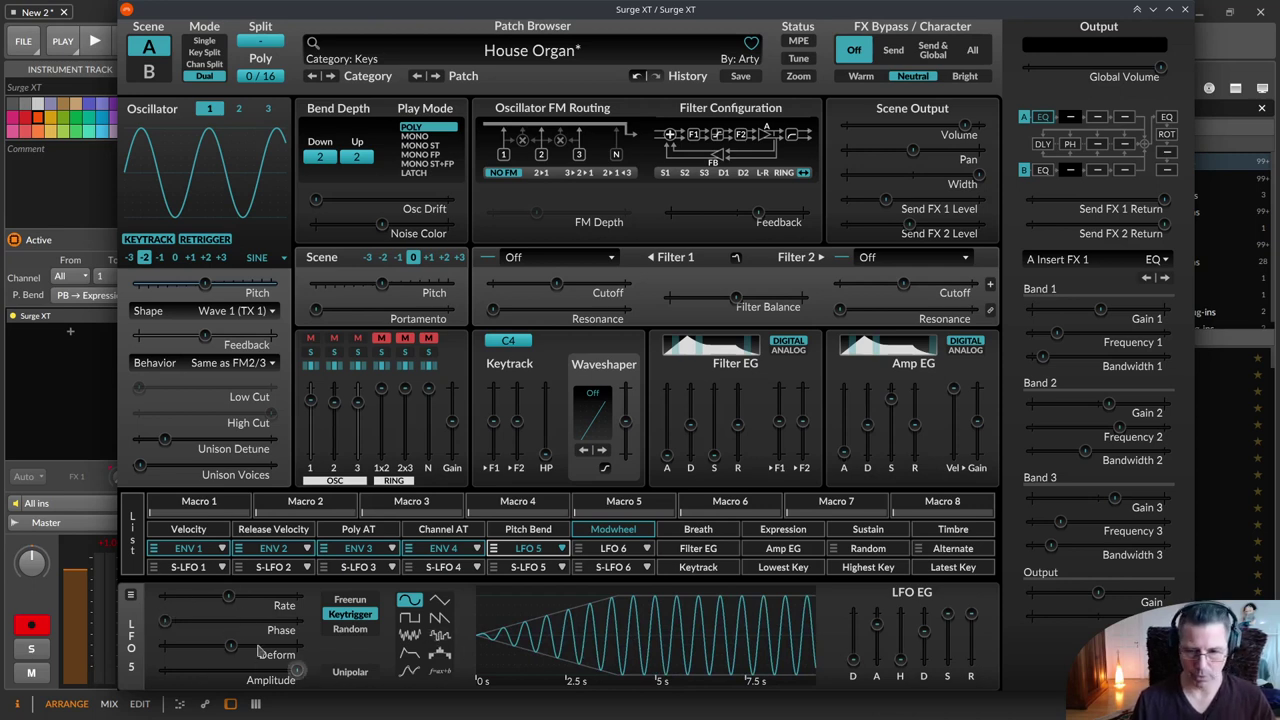
mouse_move(224, 649)
mouse_down()
mouse_move(204, 648)
mouse_move(297, 645)
mouse_move(230, 646)
mouse_up()
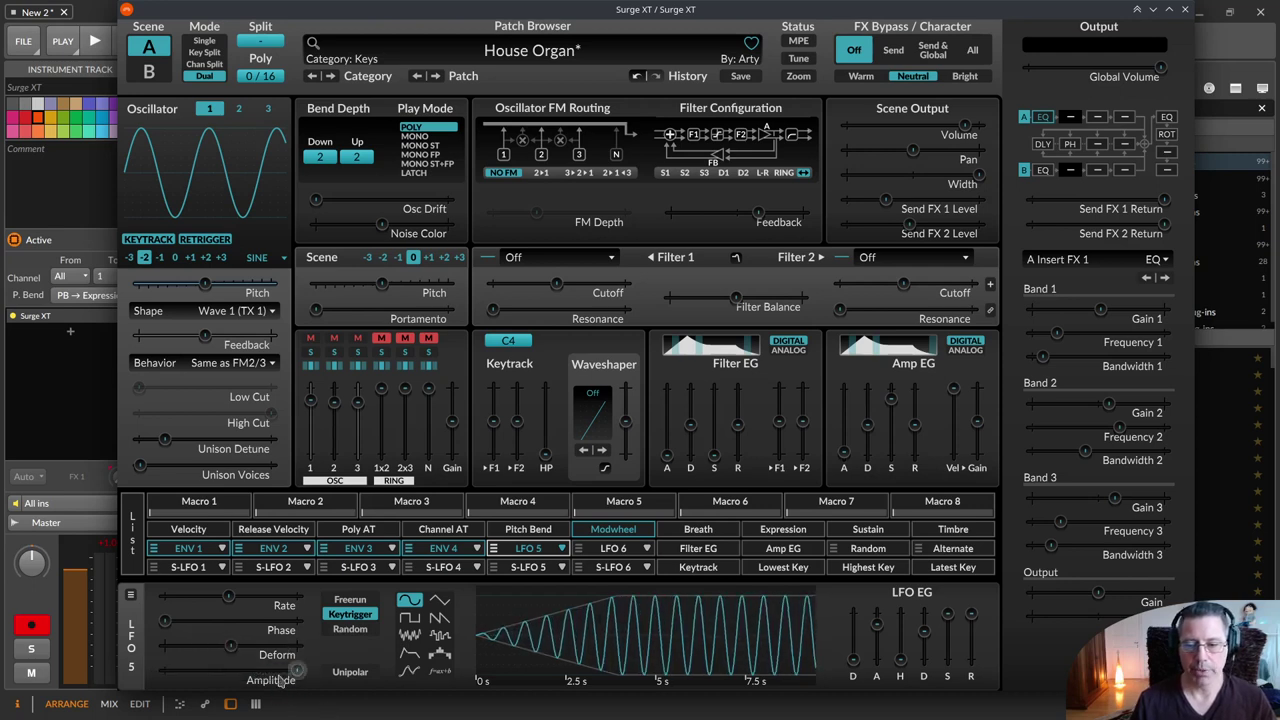
mouse_move(297, 670)
mouse_down()
mouse_move(220, 671)
mouse_move(297, 671)
mouse_up()
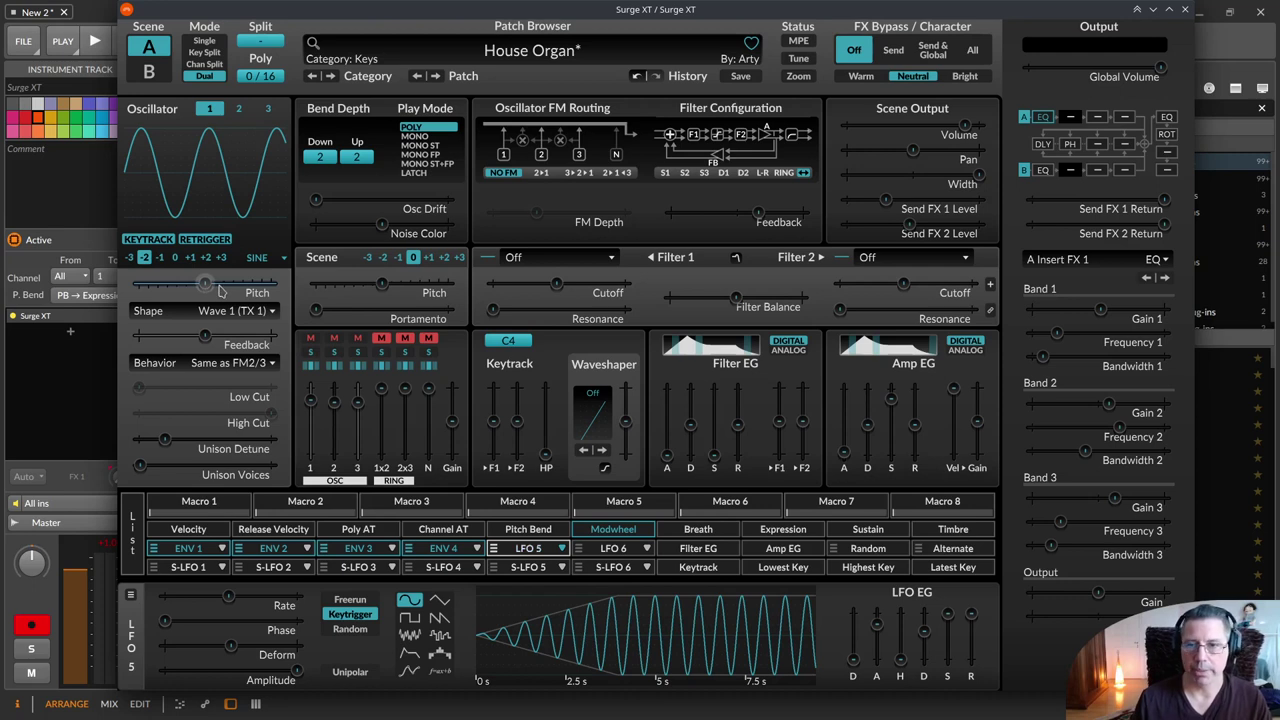
mouse_move(221, 290)
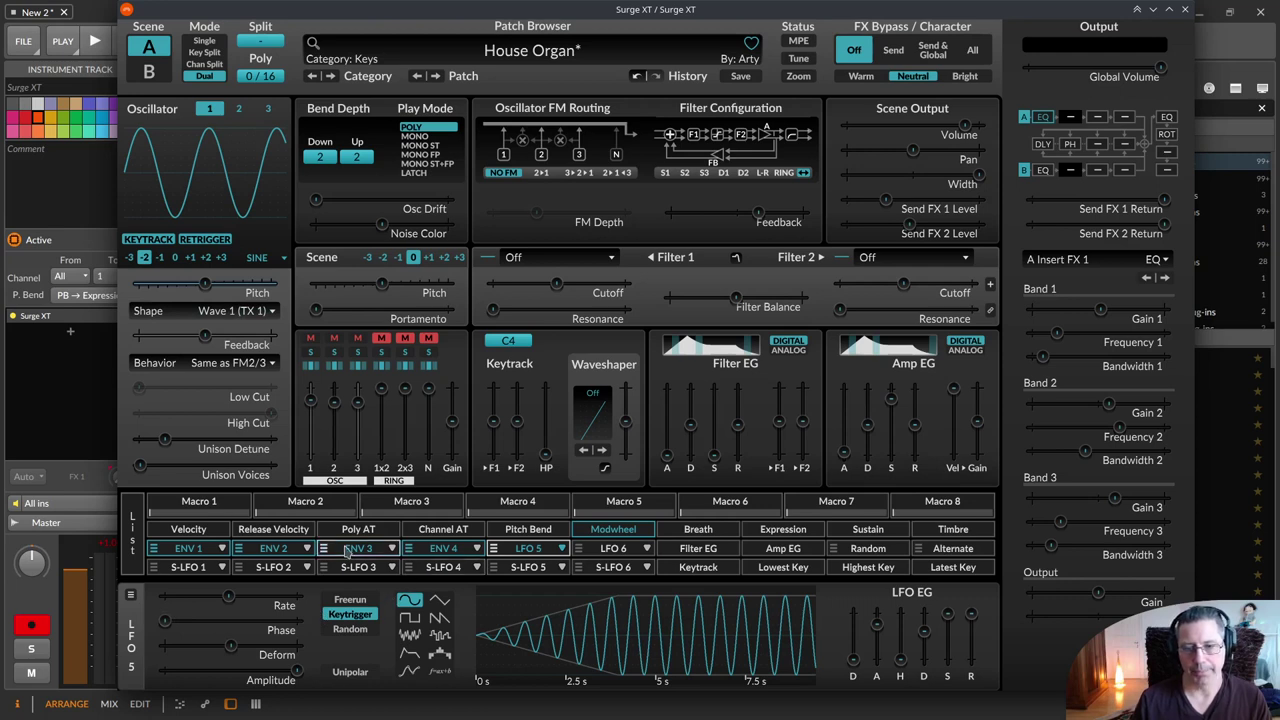
Try LFO 5's raw waveform and EG Only outputs, then set it back to Voice LFO 5.
click(531, 552)
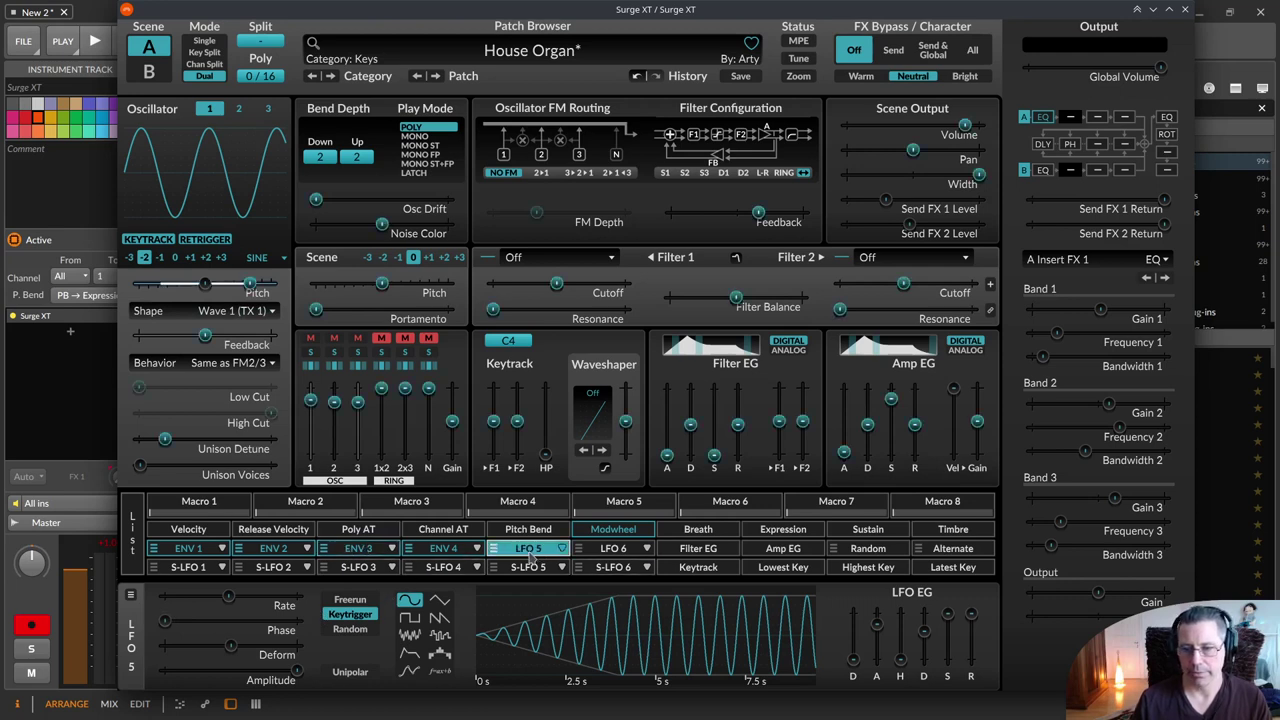
click(525, 557)
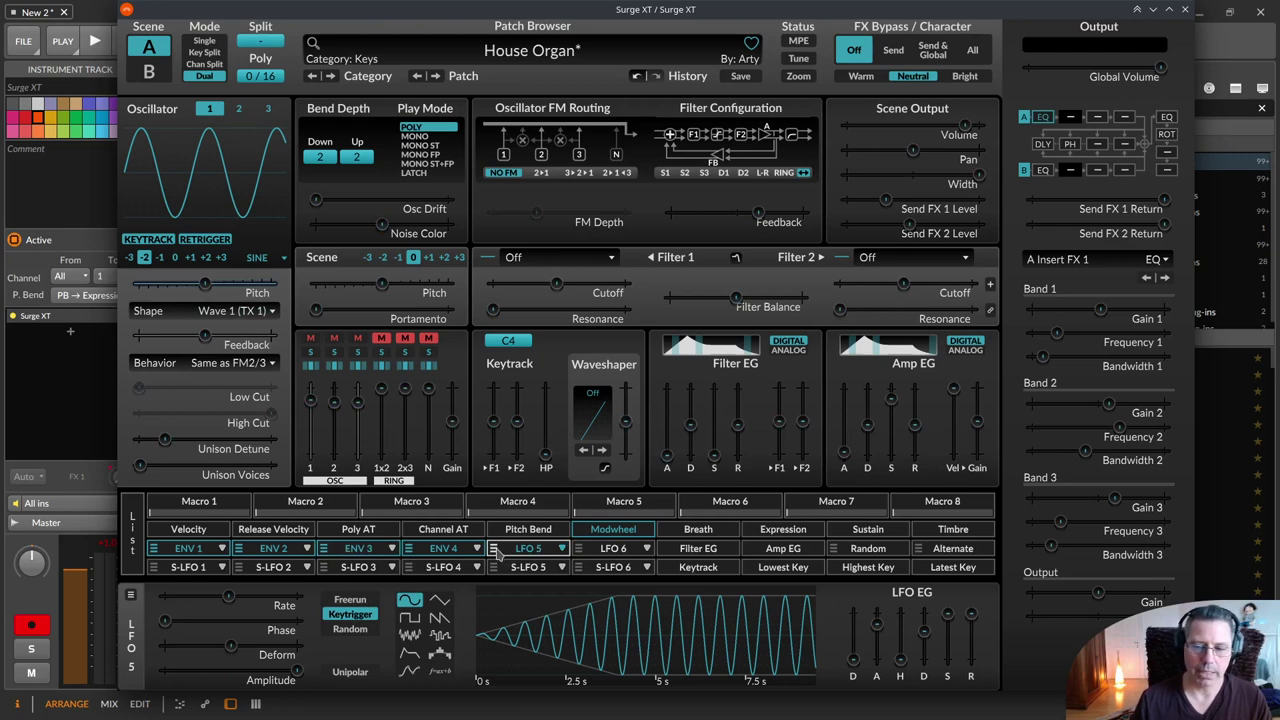
click(494, 552)
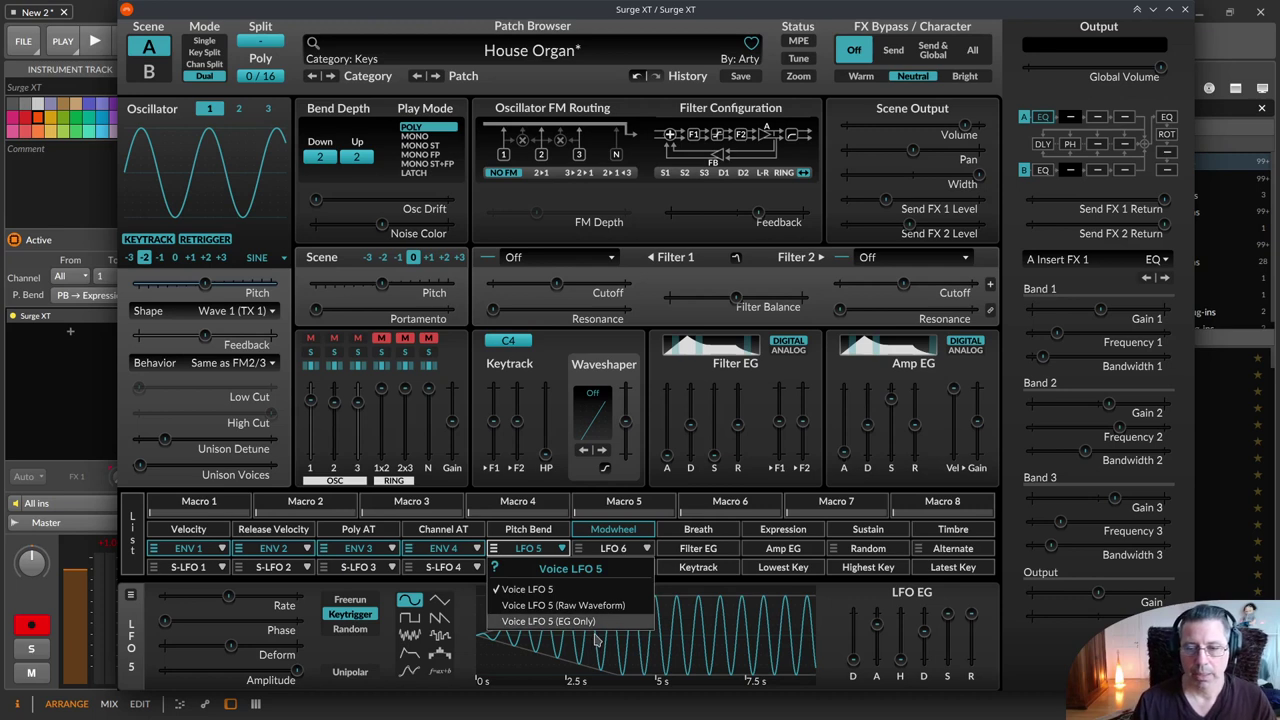
click(589, 609)
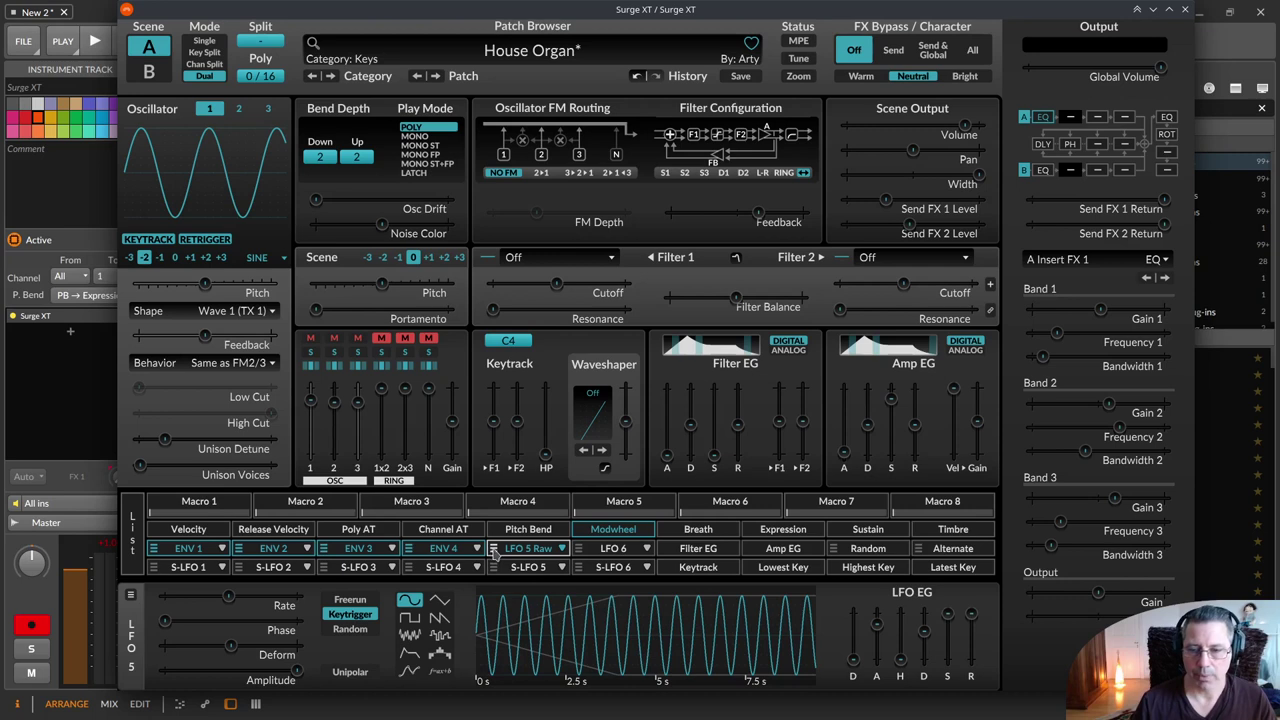
click(493, 551)
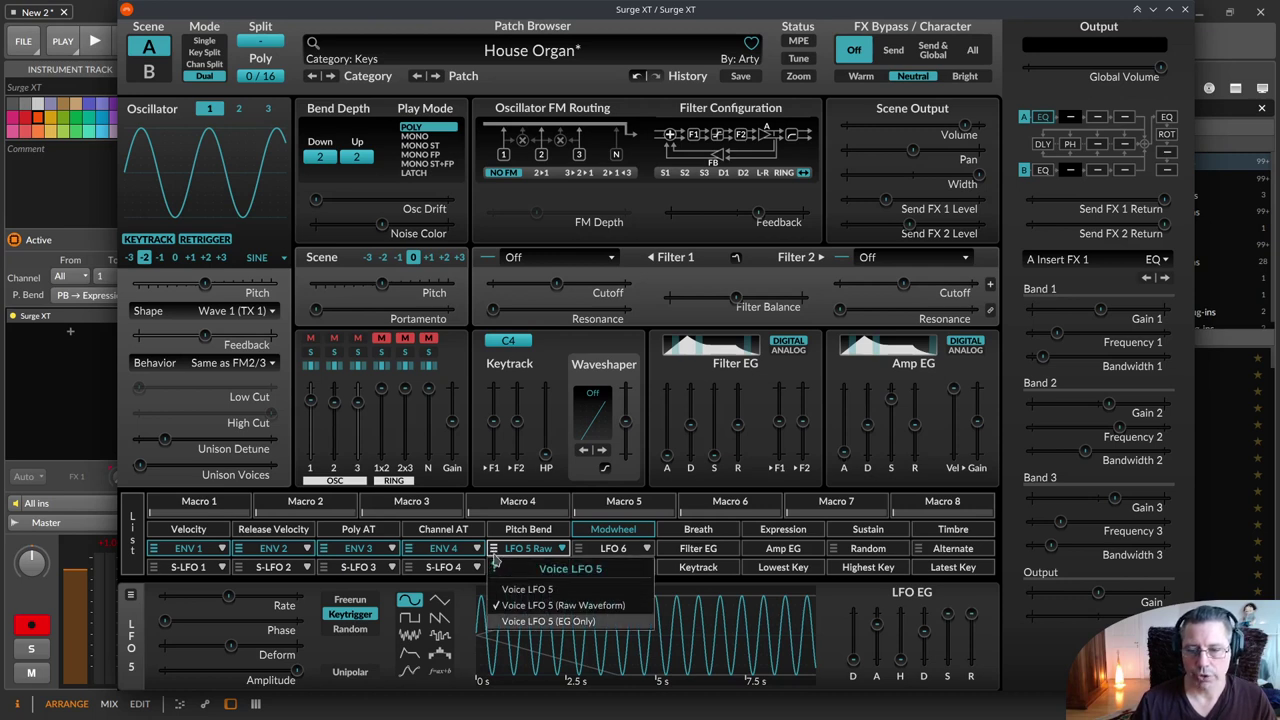
click(545, 621)
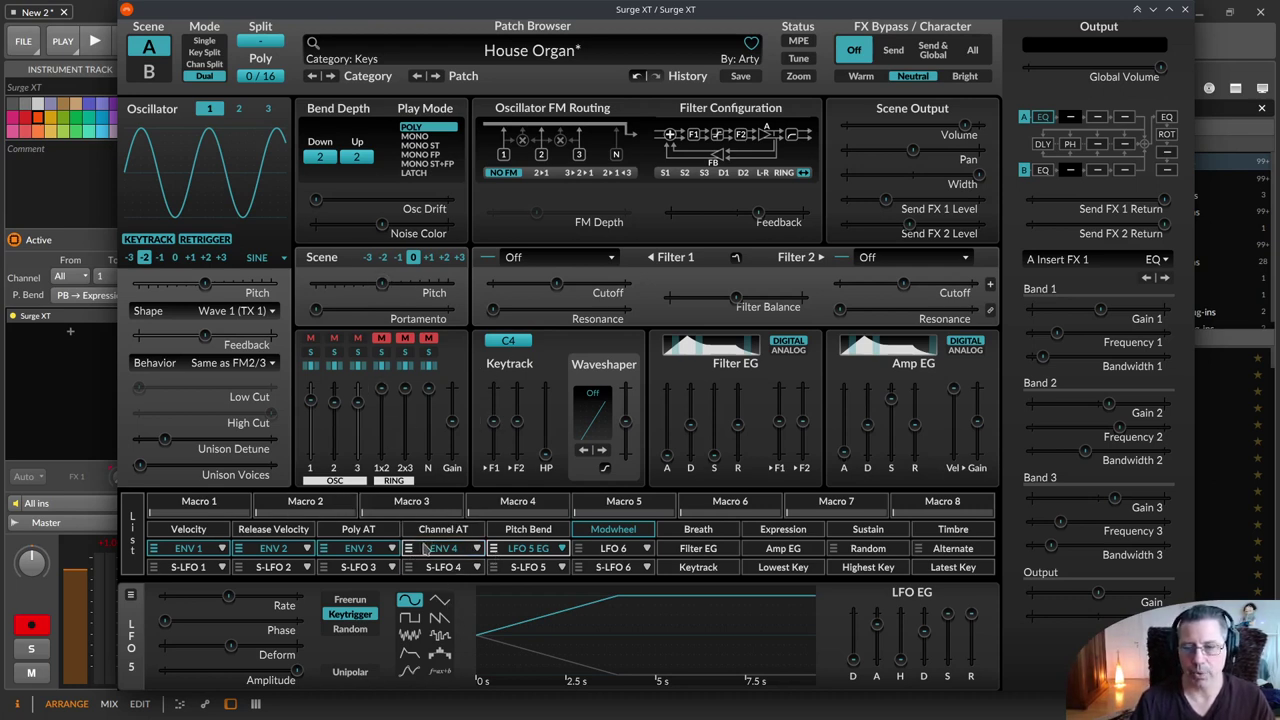
click(493, 551)
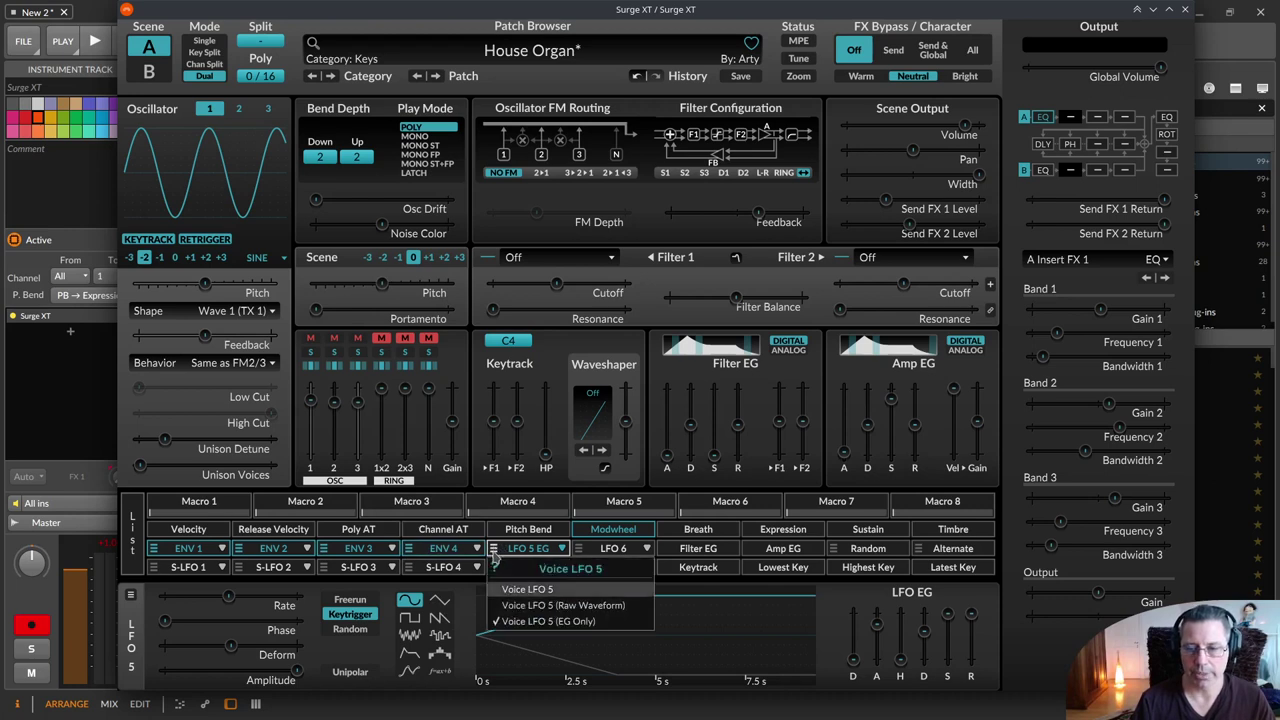
click(538, 590)
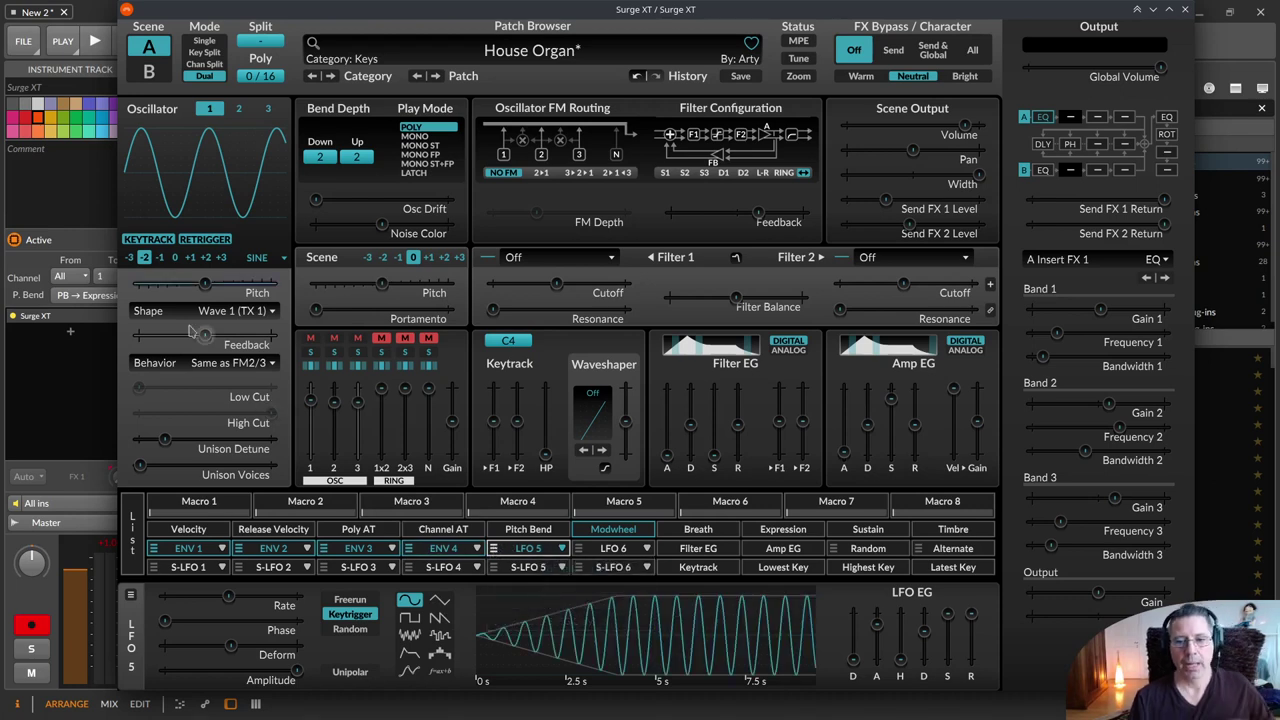
Delete the Osc 1 Pitch / Voice LFO 5 row in the Modulation List, then close it.
right_click(204, 289)
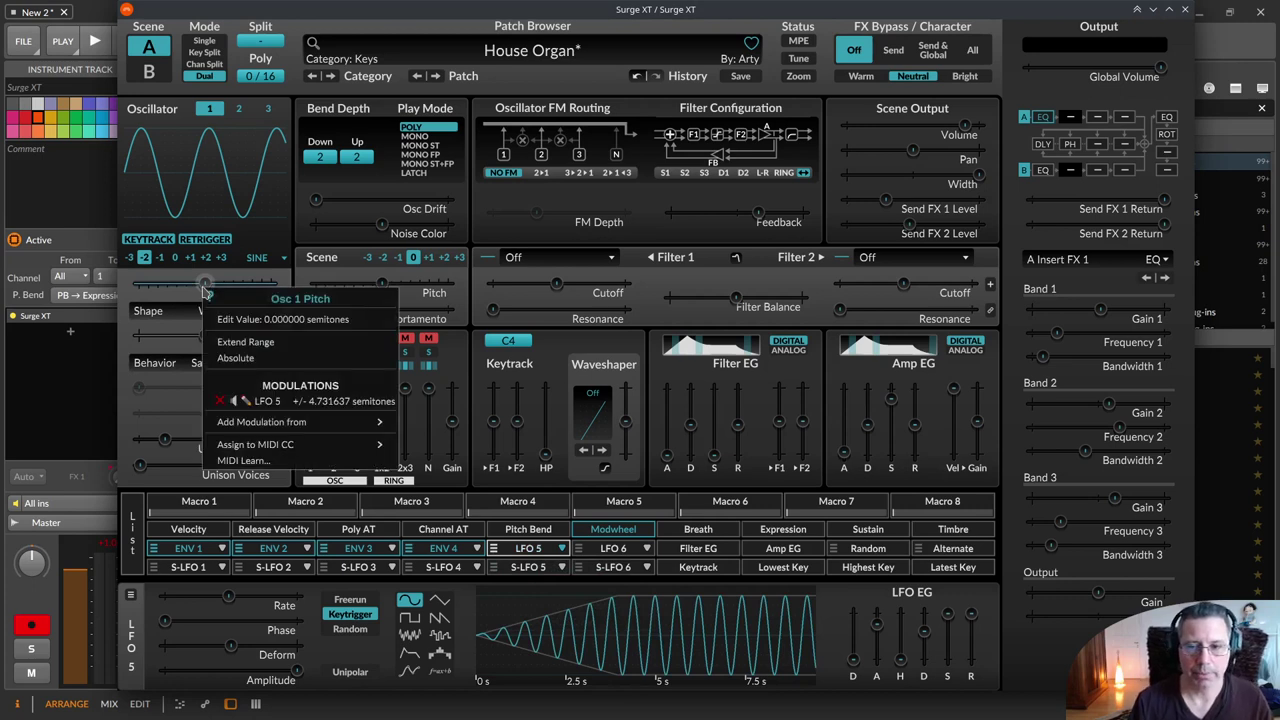
mouse_move(262, 421)
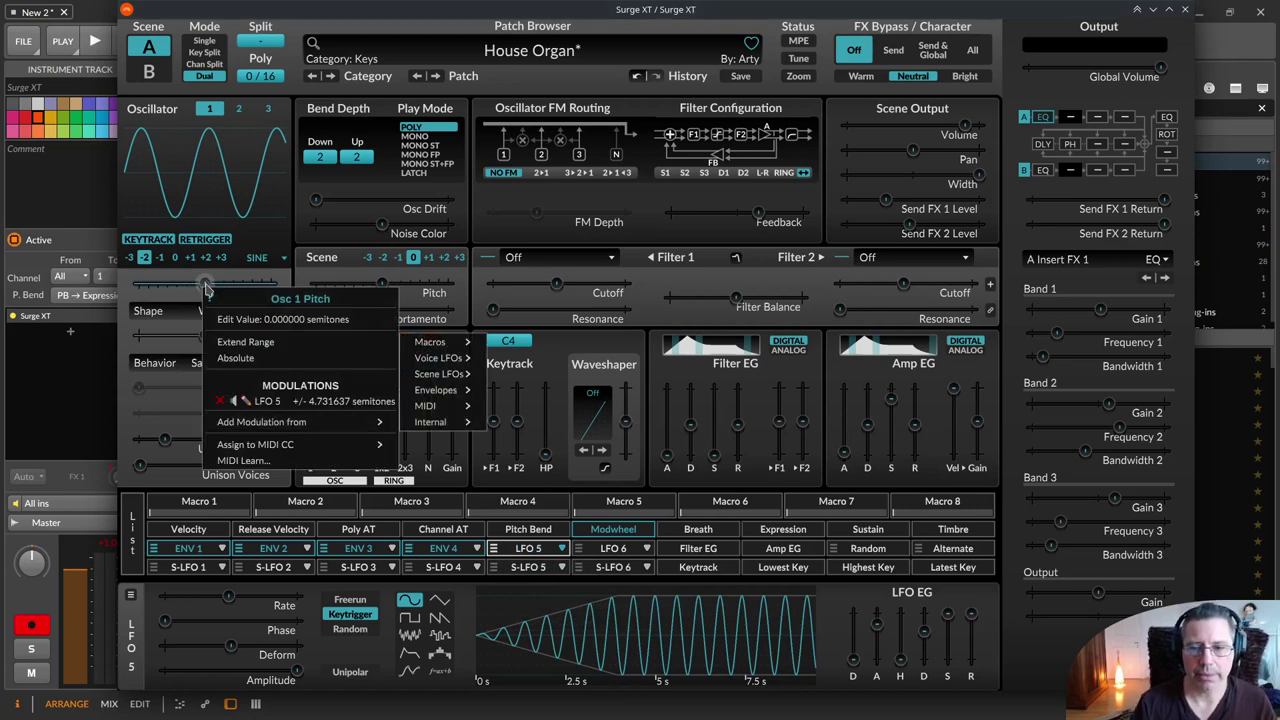
click(132, 559)
click(132, 559)
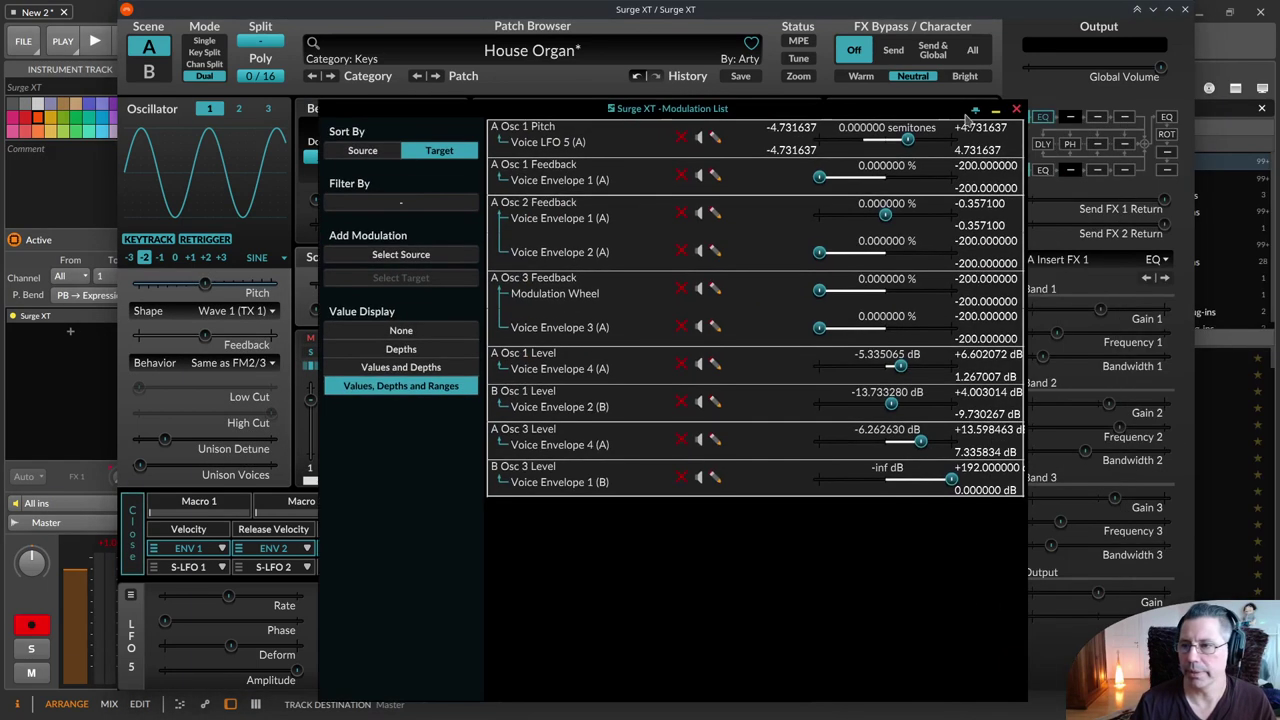
click(1016, 109)
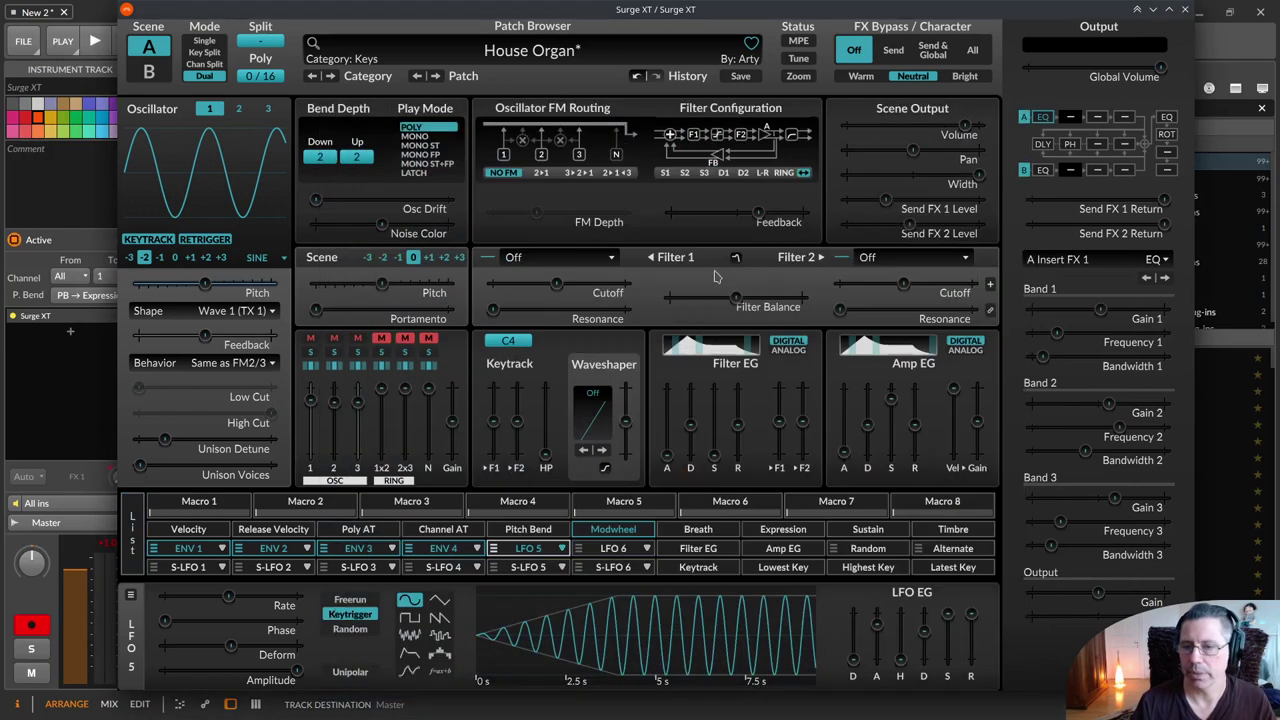
click(132, 560)
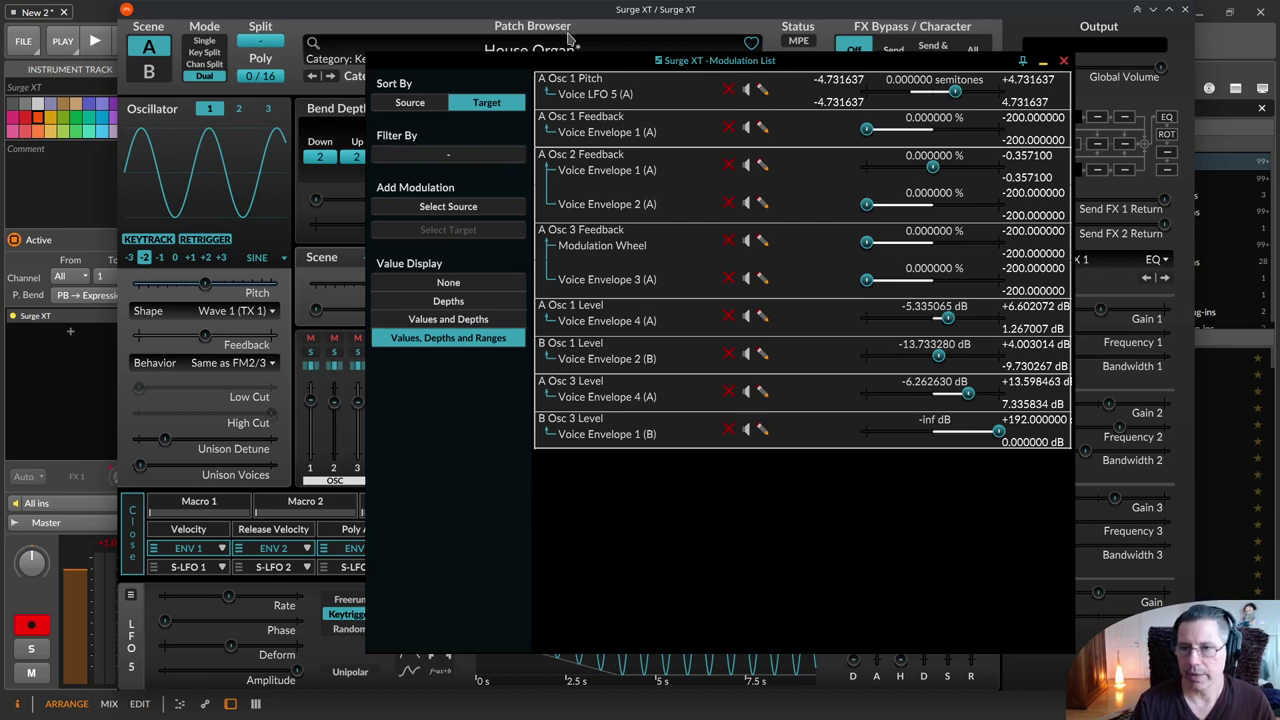
drag(582, 62, 617, 67)
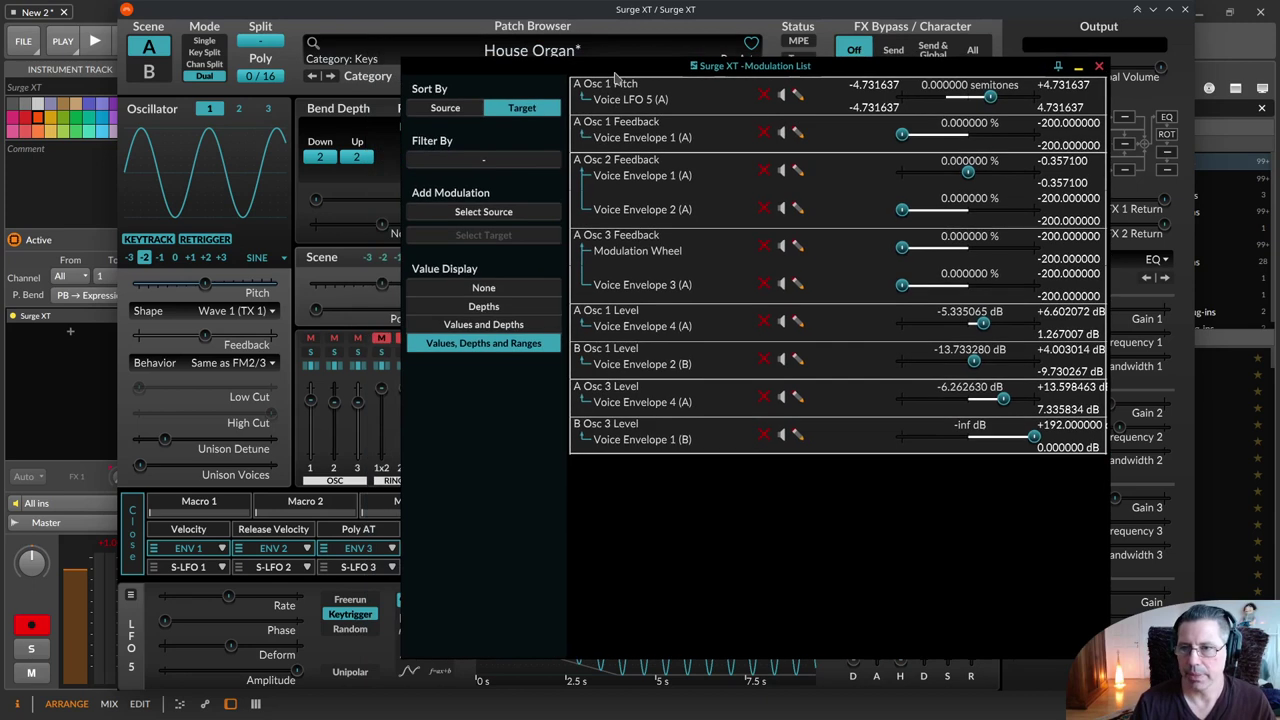
click(764, 95)
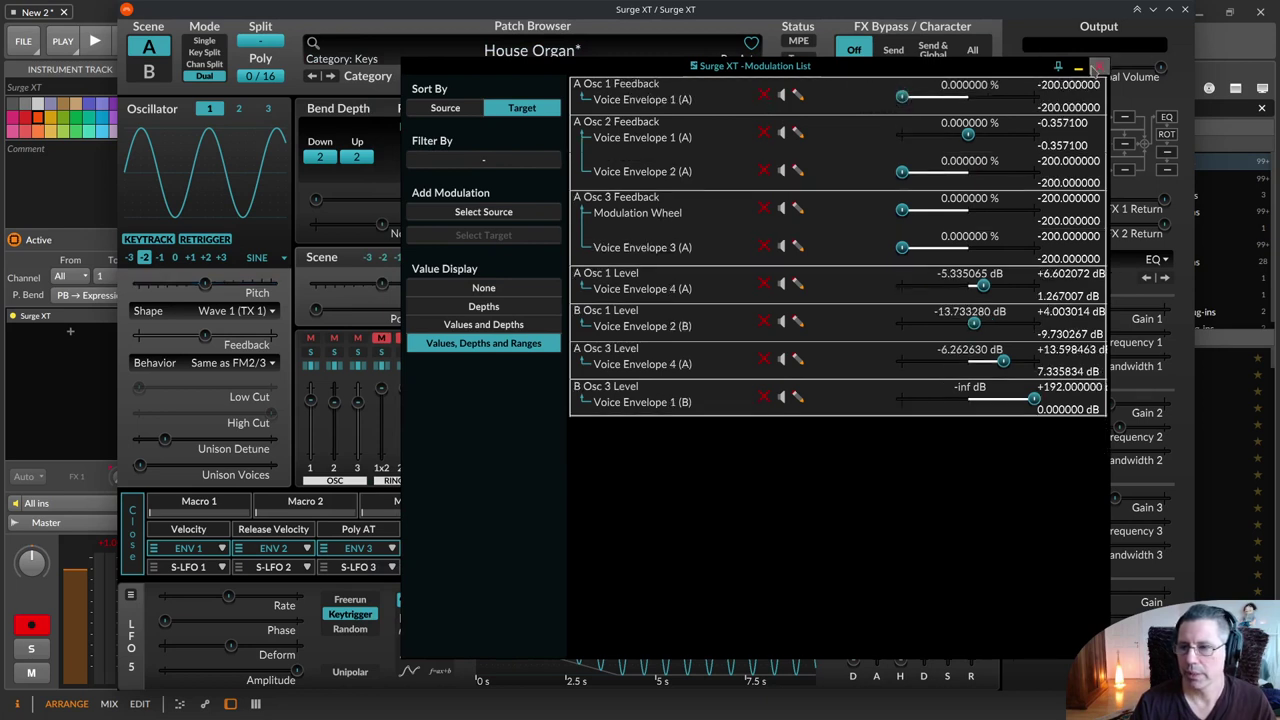
click(1099, 66)
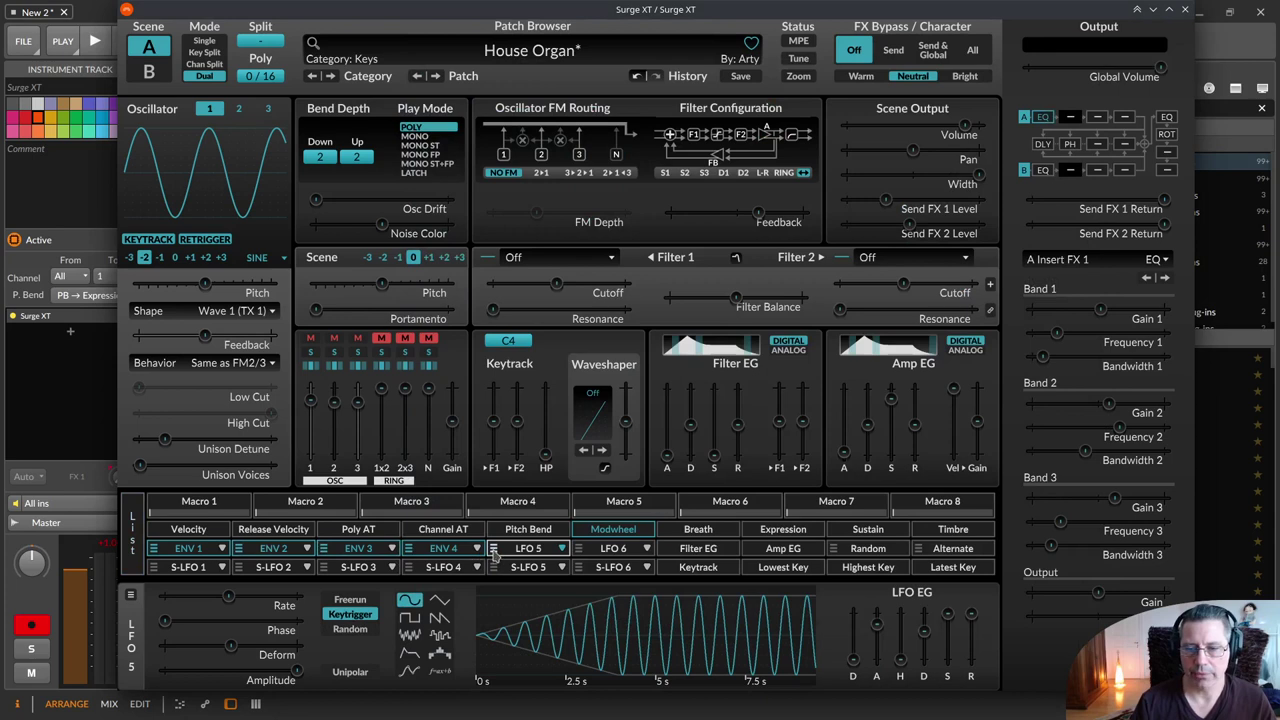
Route LFO 5's full waveform to Osc 1 Pitch.
click(494, 554)
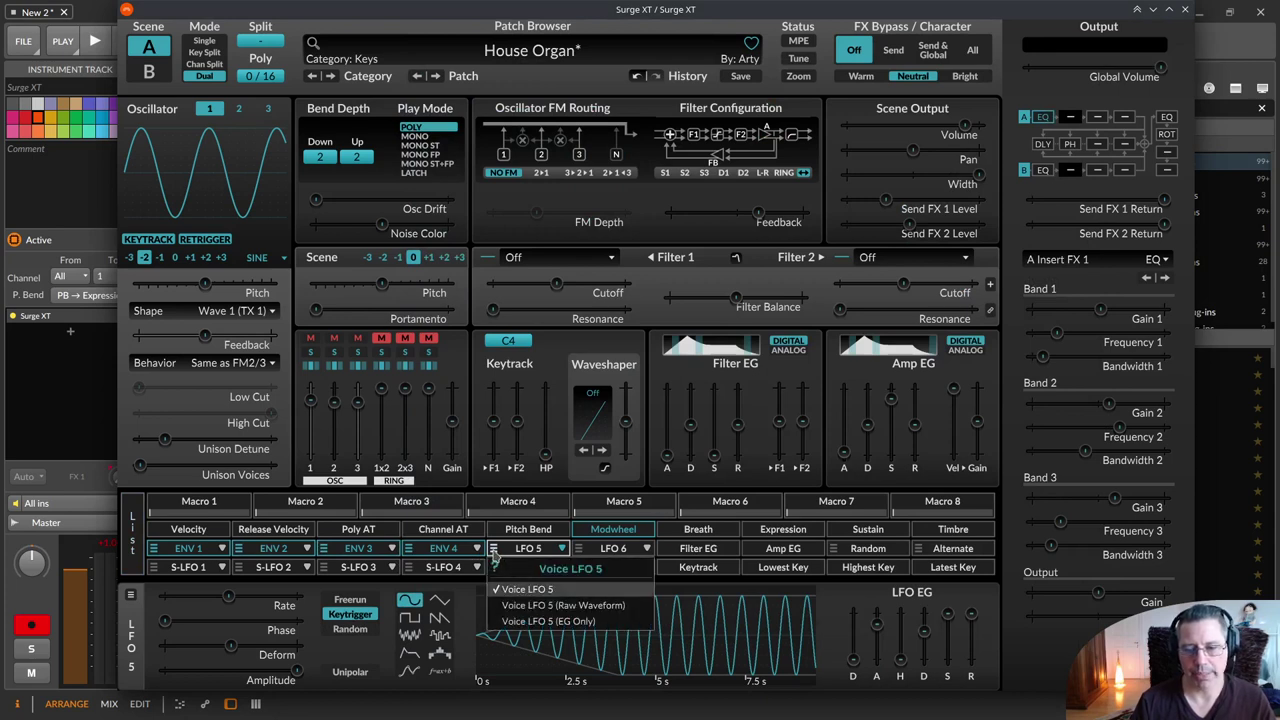
key(Up)
key(Up)
key(Down)
key(Up)
key(Down)
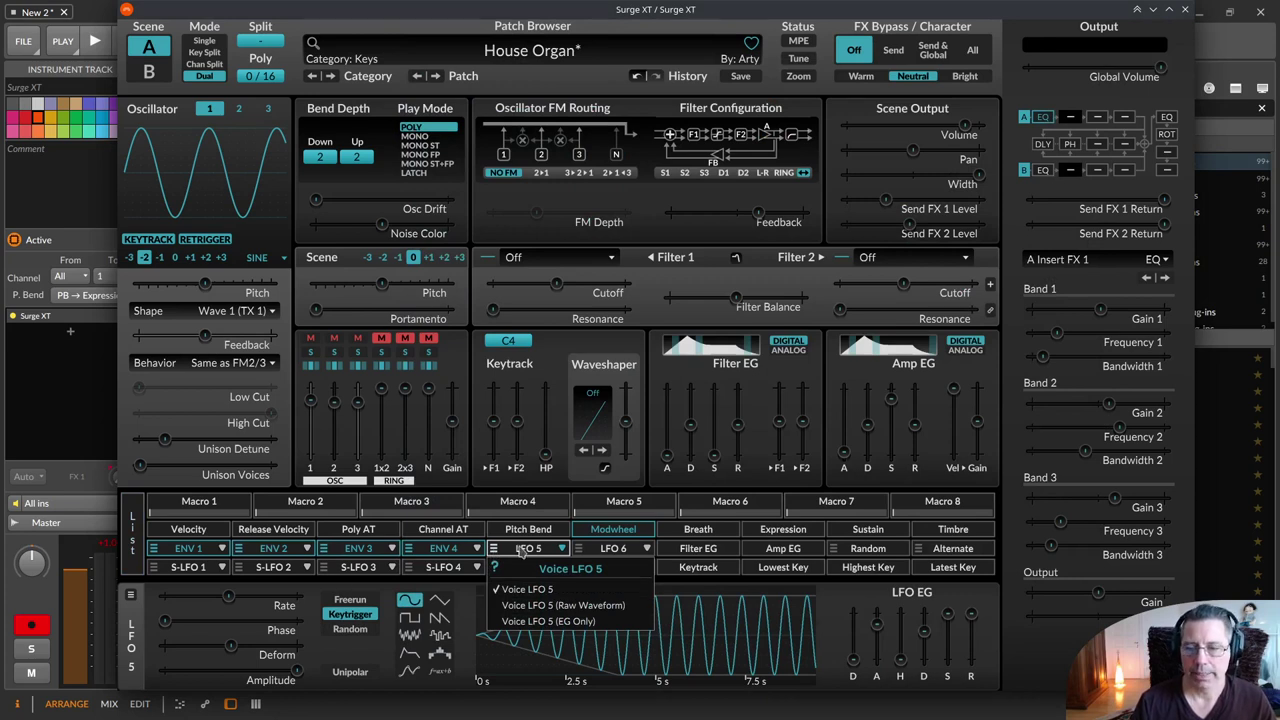
click(524, 552)
click(524, 551)
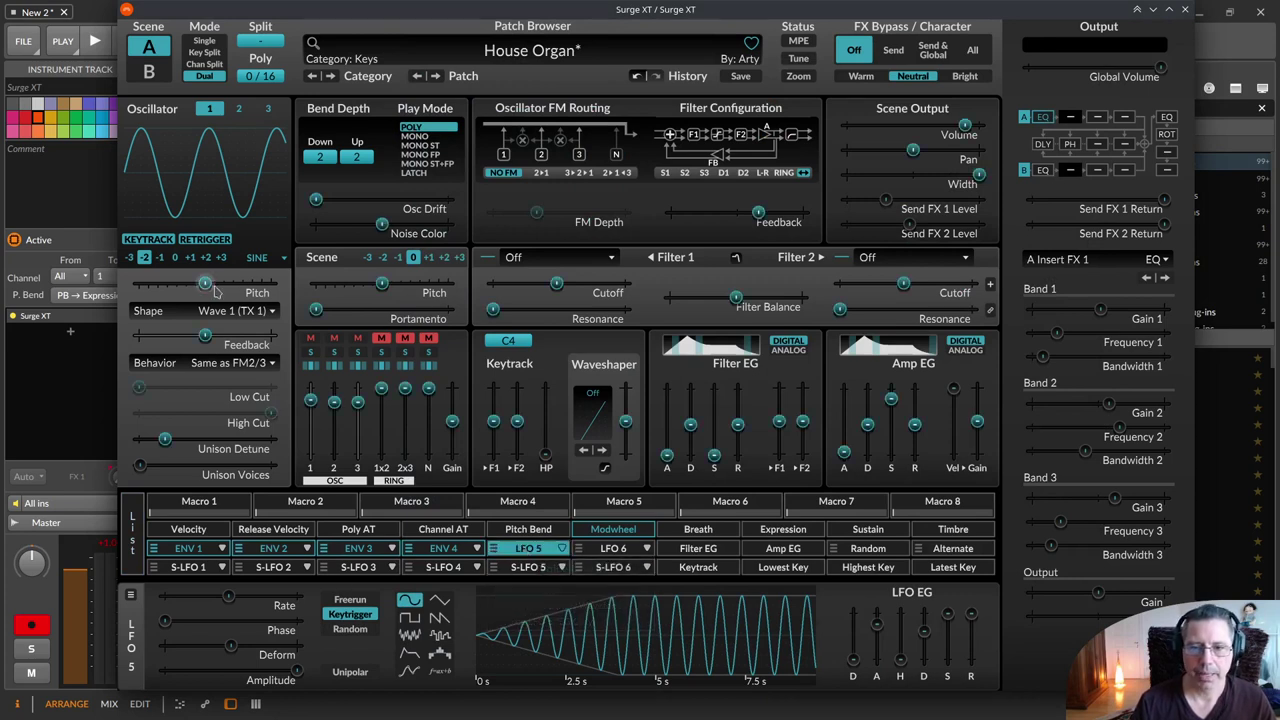
drag(205, 284, 257, 284)
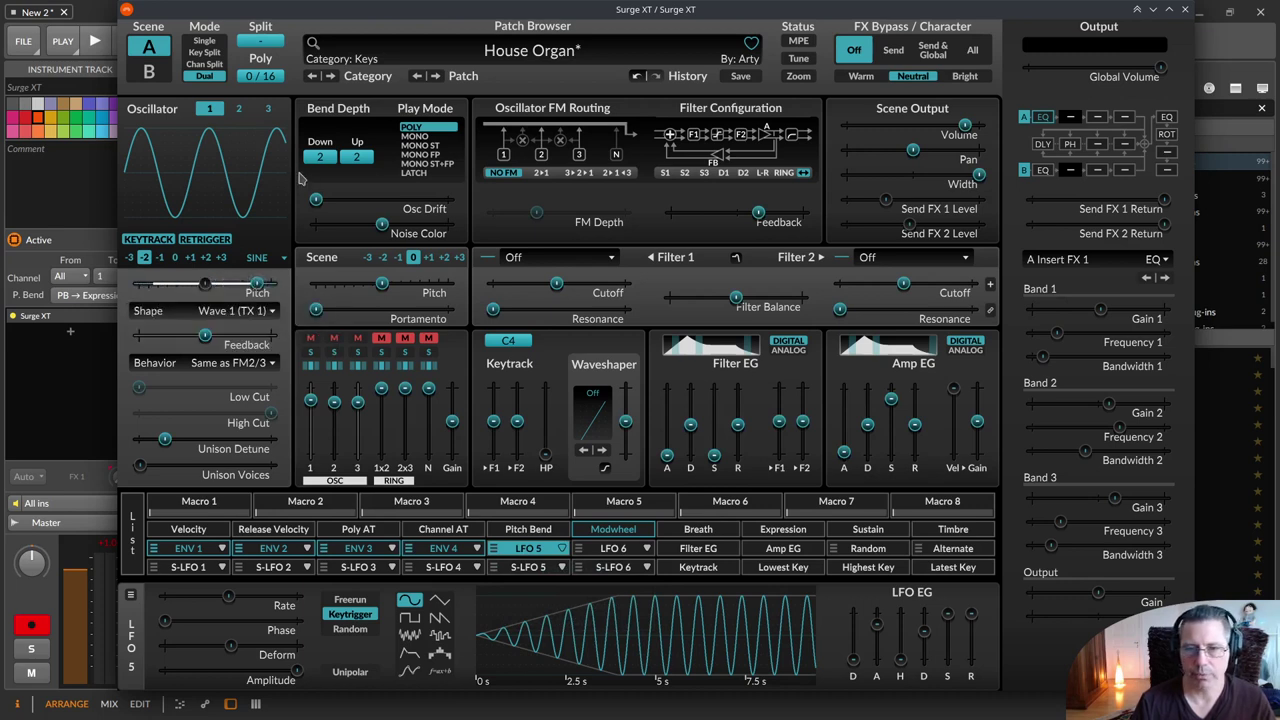
Add LFO 5's EG Only output as a second modulation on Osc 1 Pitch.
right_click(257, 284)
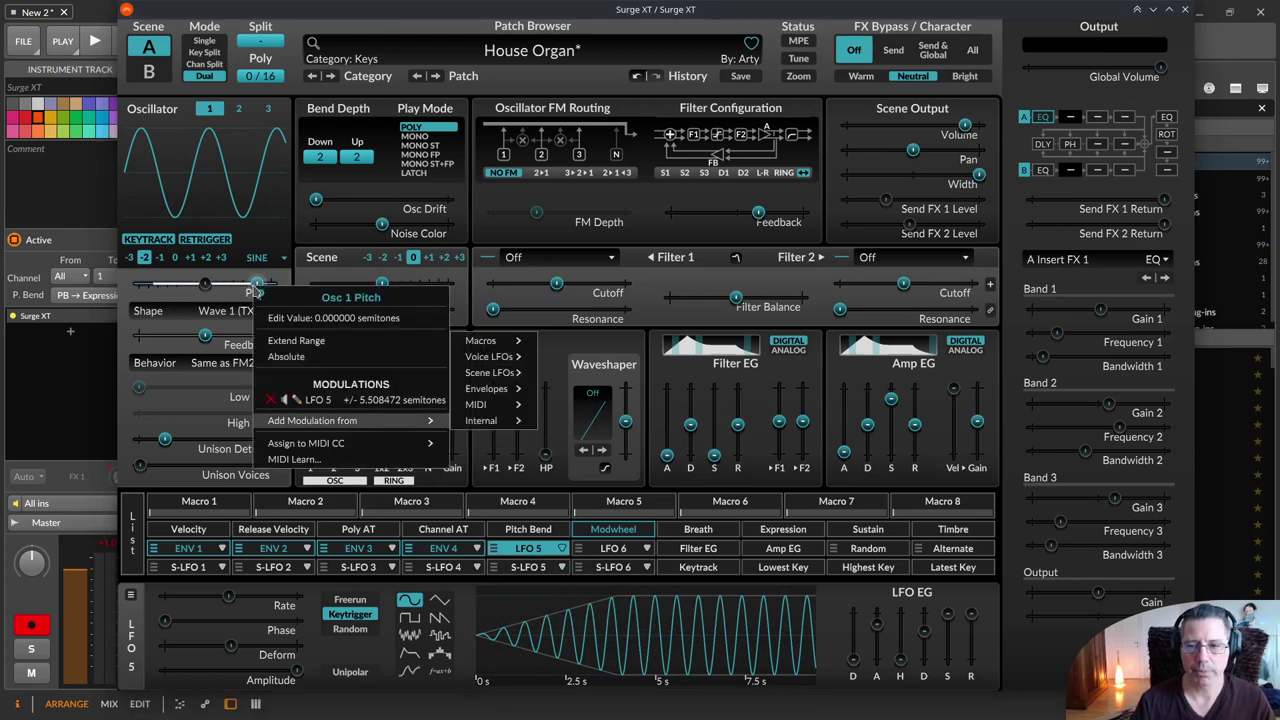
mouse_move(490, 356)
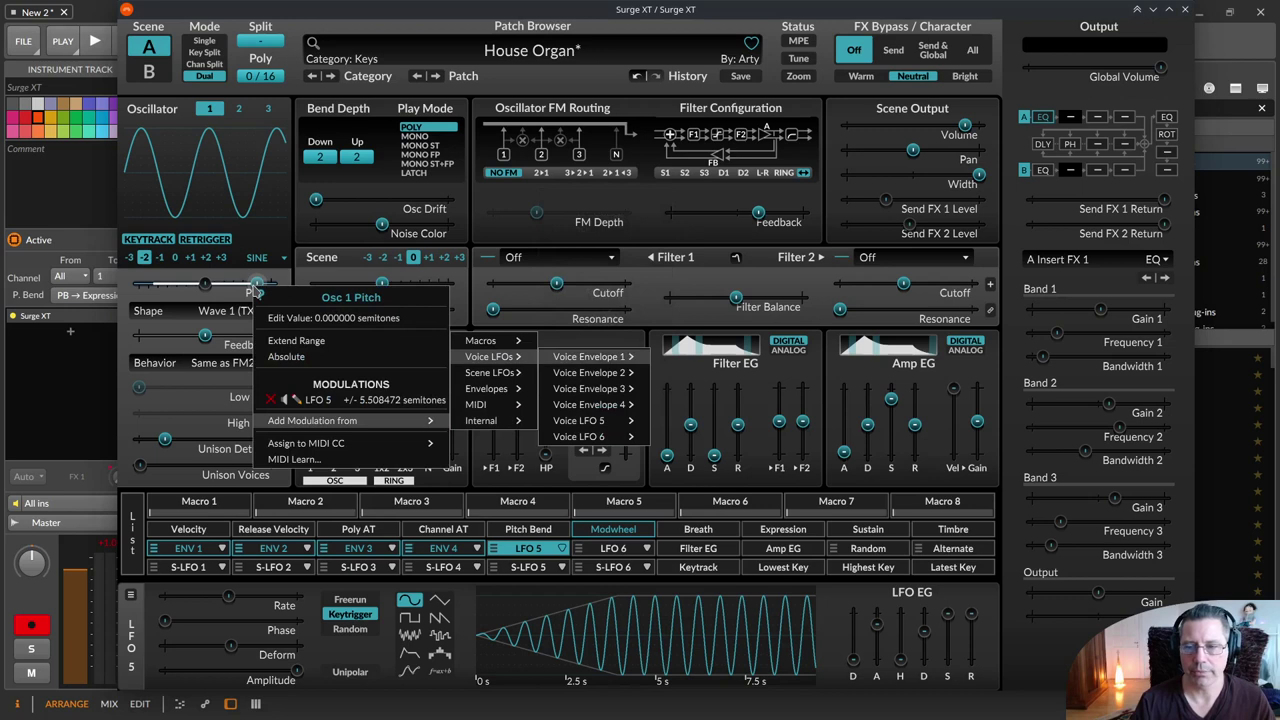
mouse_move(585, 420)
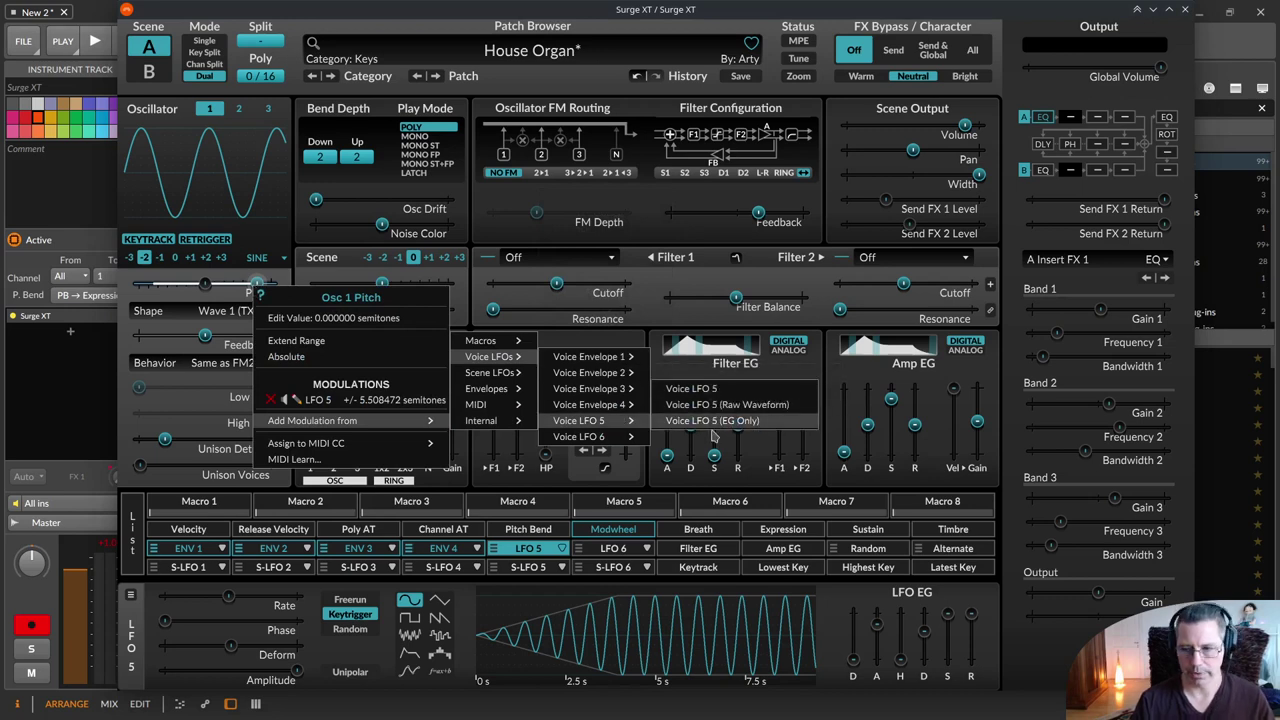
click(712, 421)
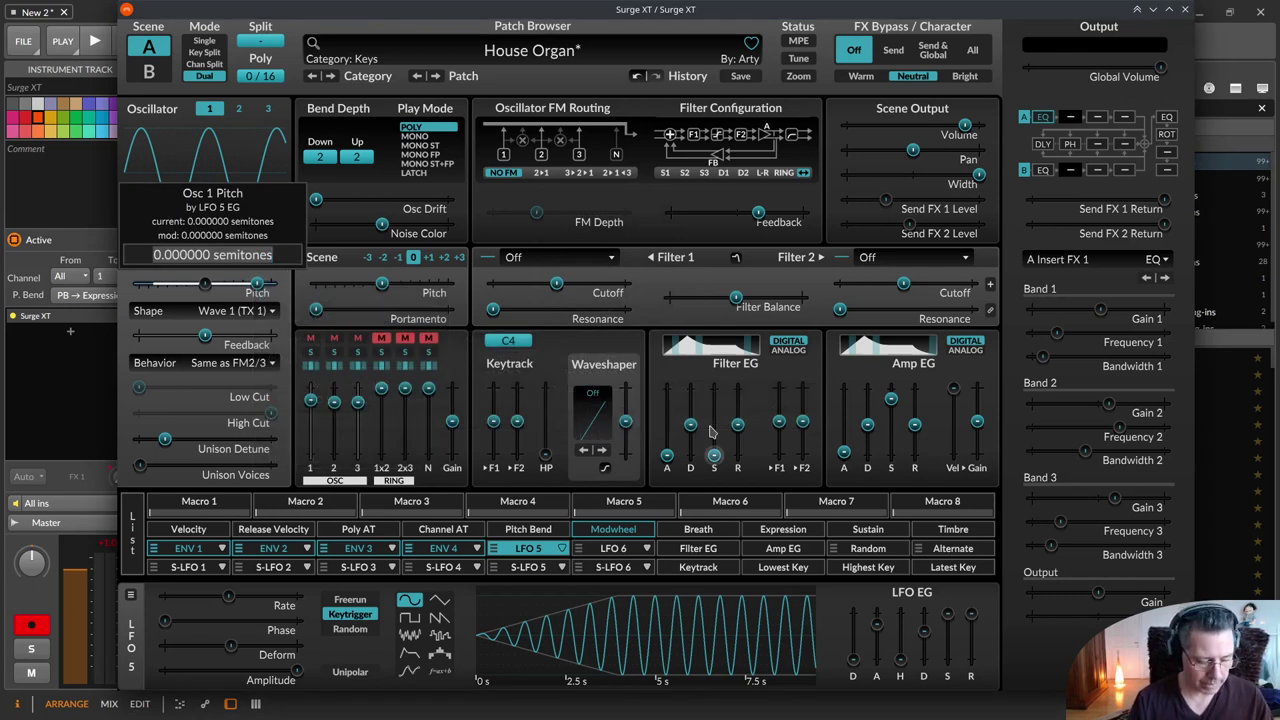
key(Return)
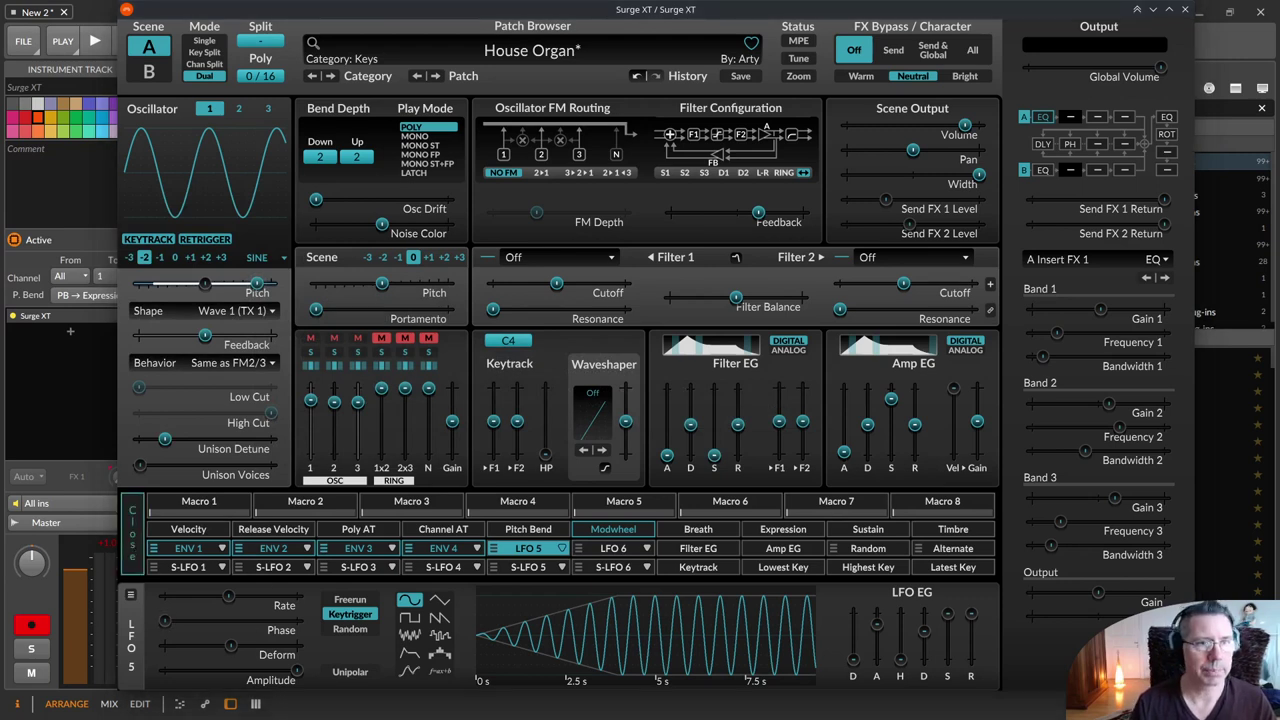
Delete the full-waveform Voice LFO 5 routing on Osc 1 Pitch in the Modulation List.
click(131, 535)
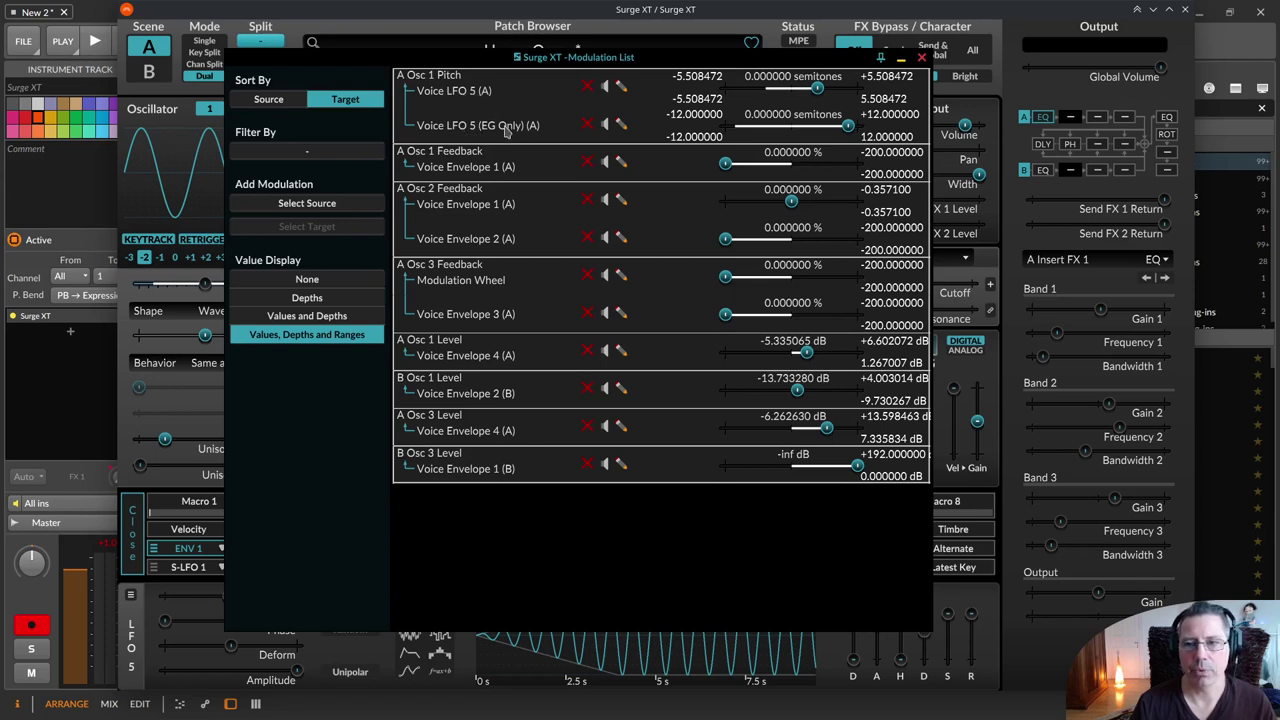
click(586, 88)
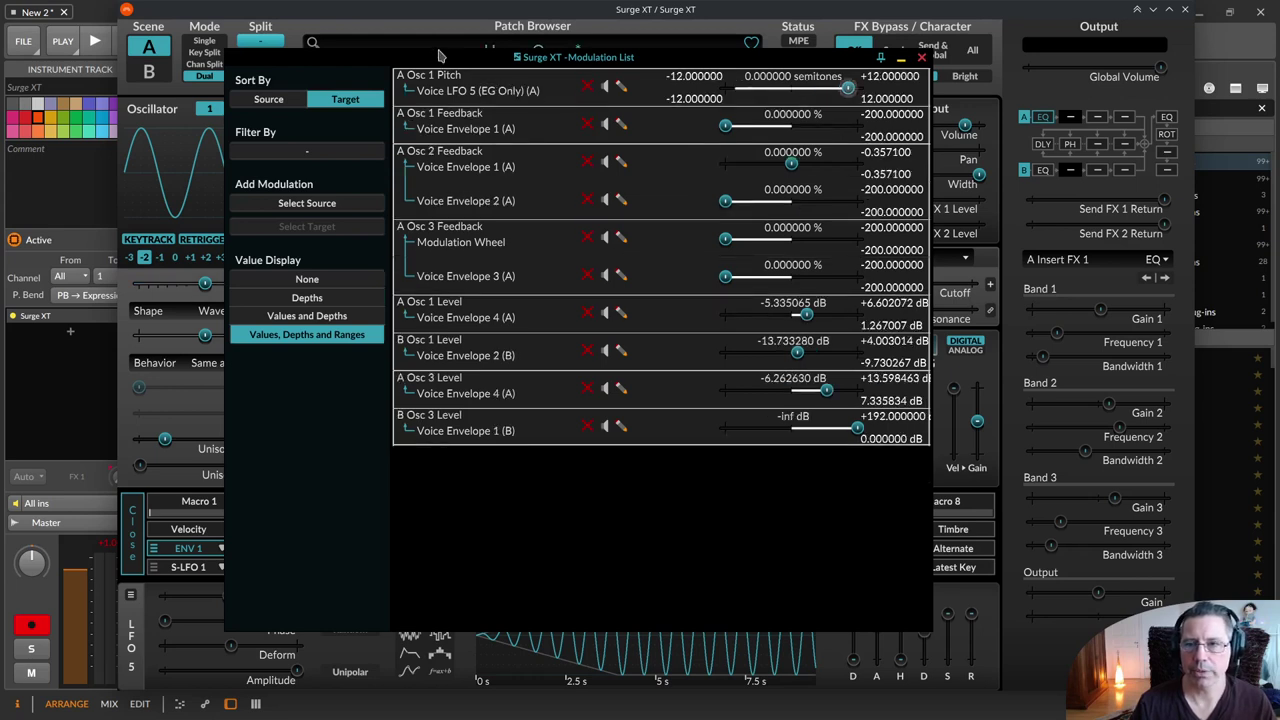
click(921, 57)
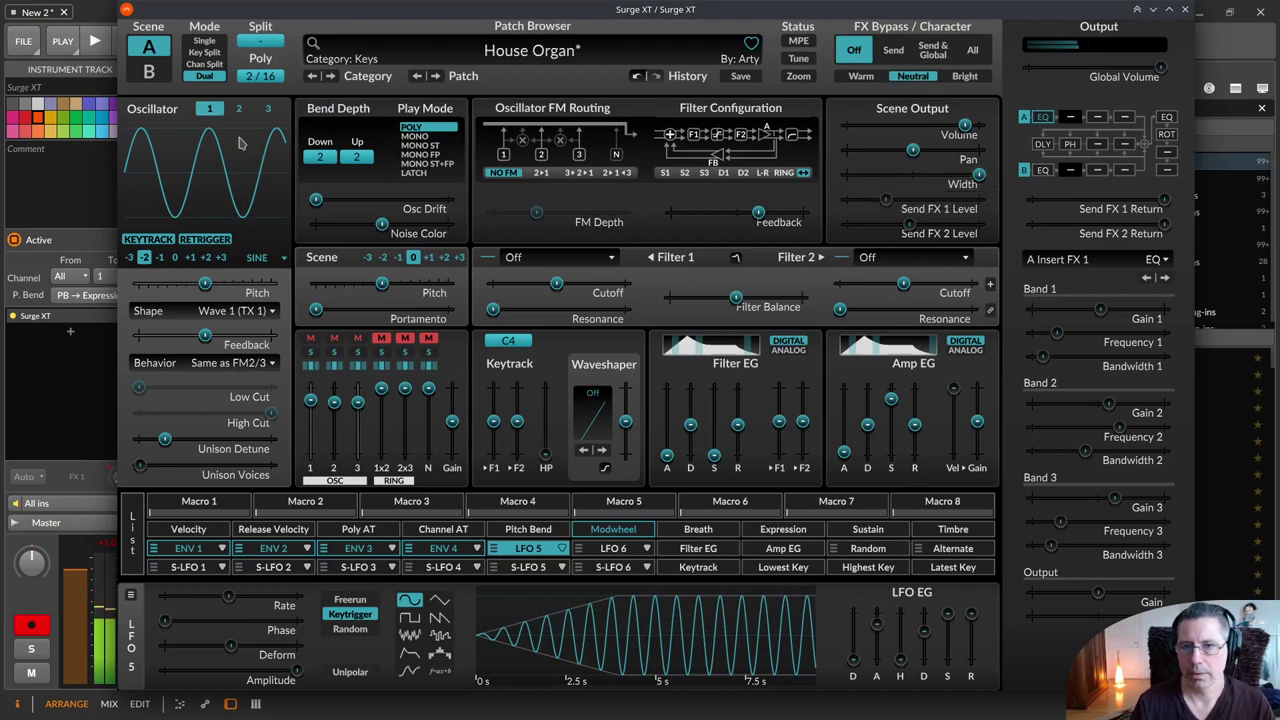
Toggle the mixer mutes on oscillators 3 and 2 to audition the oscillators individually.
click(357, 338)
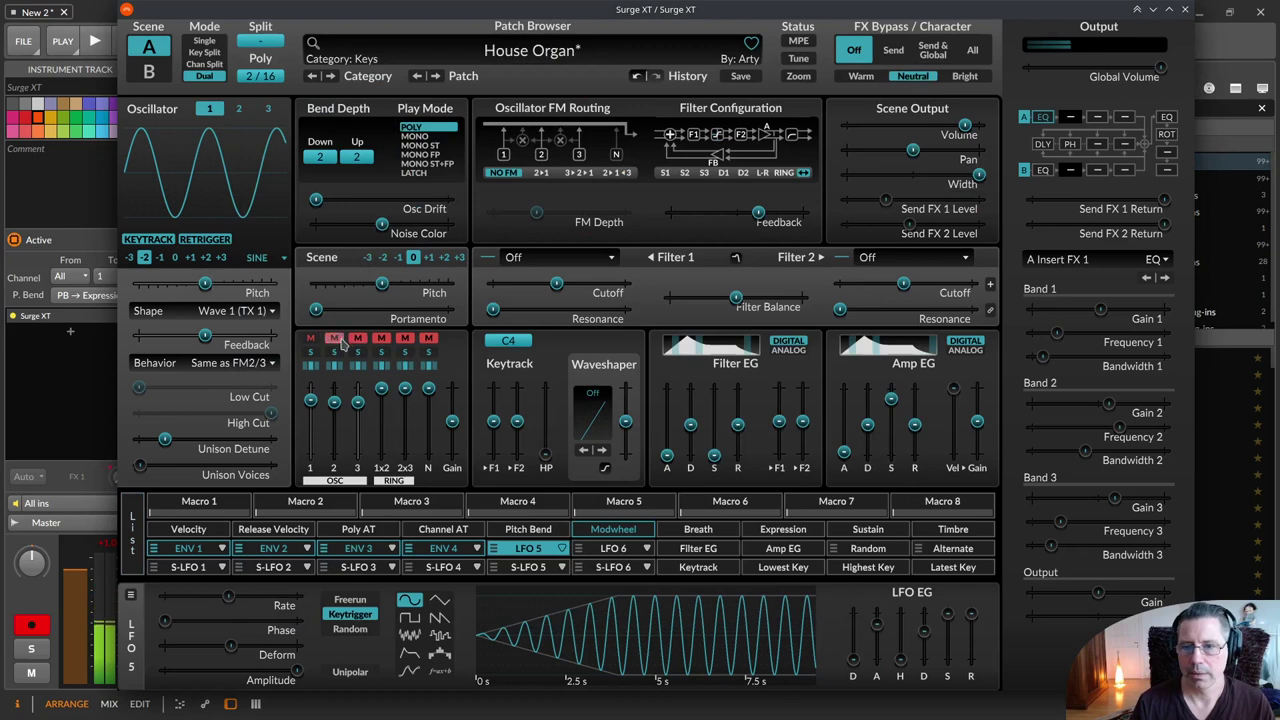
click(338, 340)
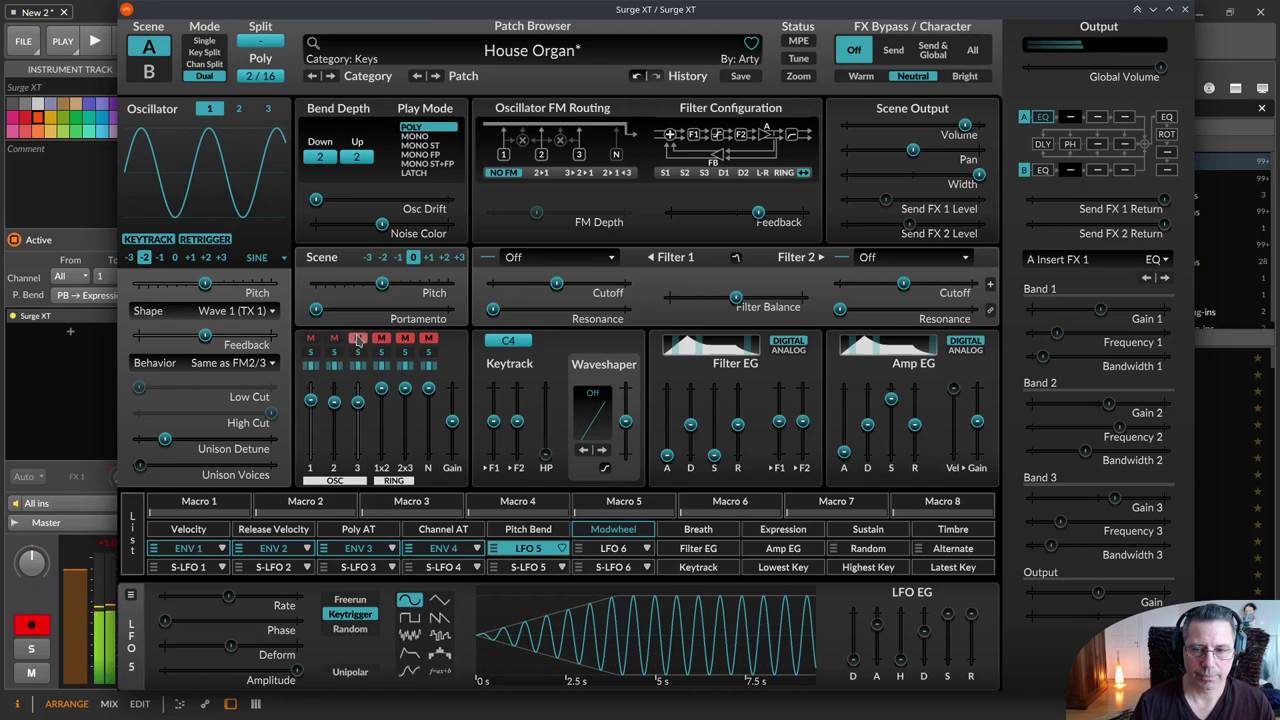
click(358, 340)
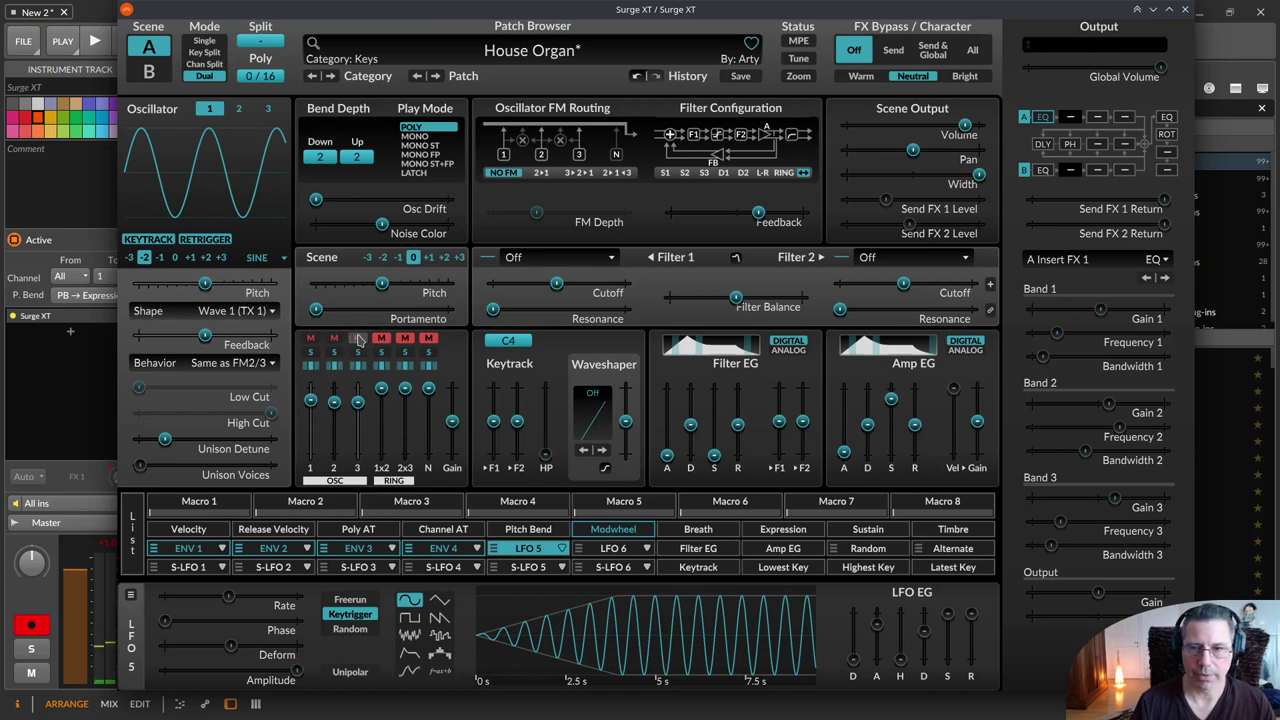
Cycle through oscillators 2, 3 and 1, ending with oscillator 2's settings displayed.
click(238, 108)
click(267, 108)
click(238, 108)
click(209, 108)
click(238, 108)
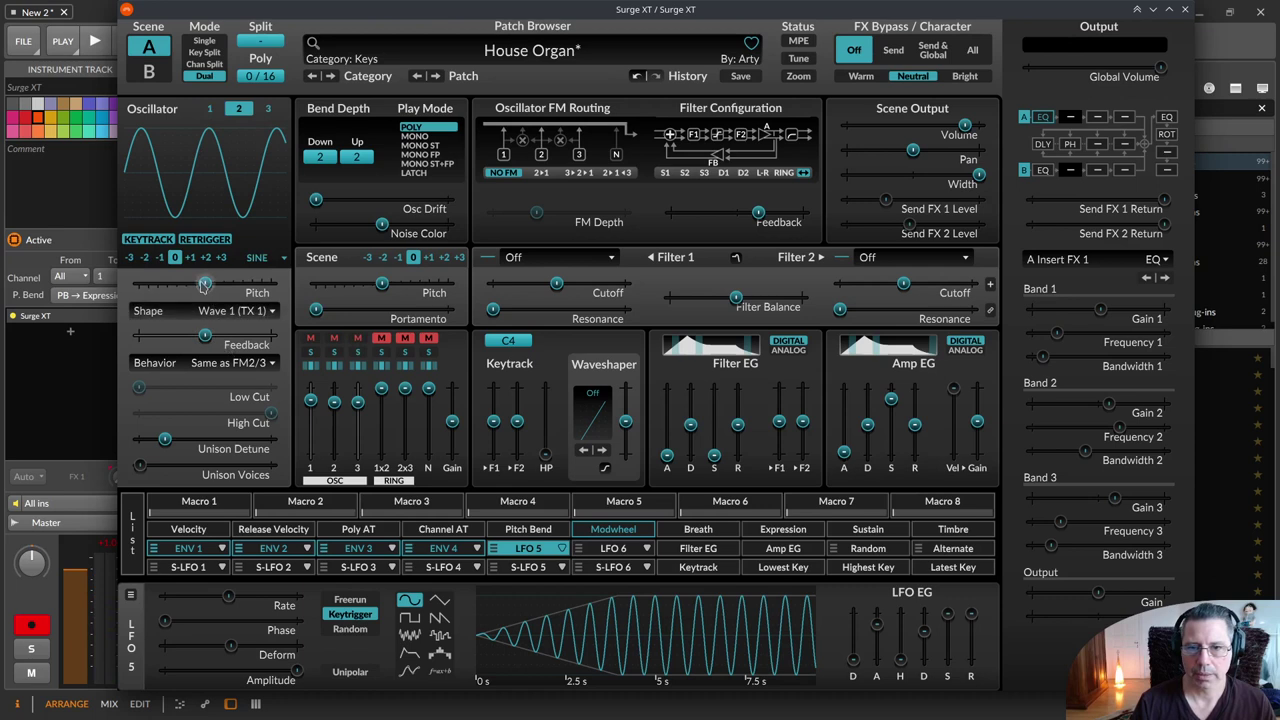
Add LFO 5's EG-only output as a modulation source on Osc 2 Pitch.
right_click(203, 285)
mouse_move(259, 375)
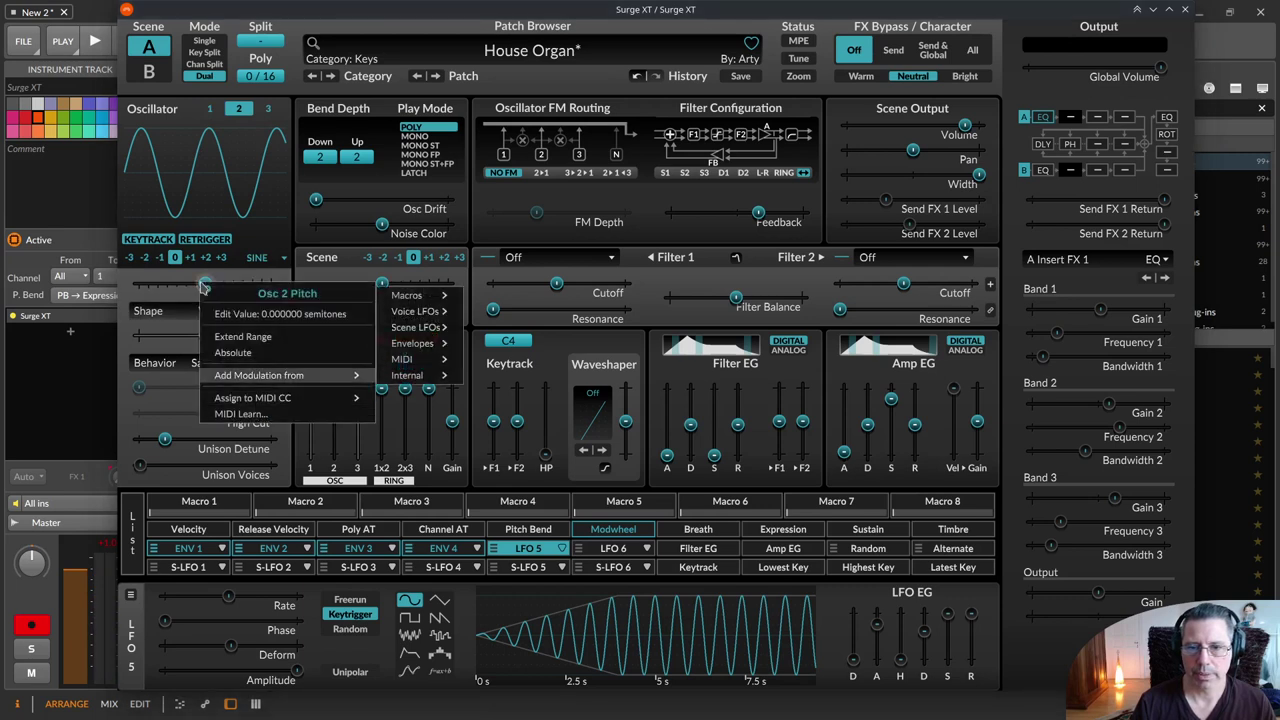
mouse_move(415, 311)
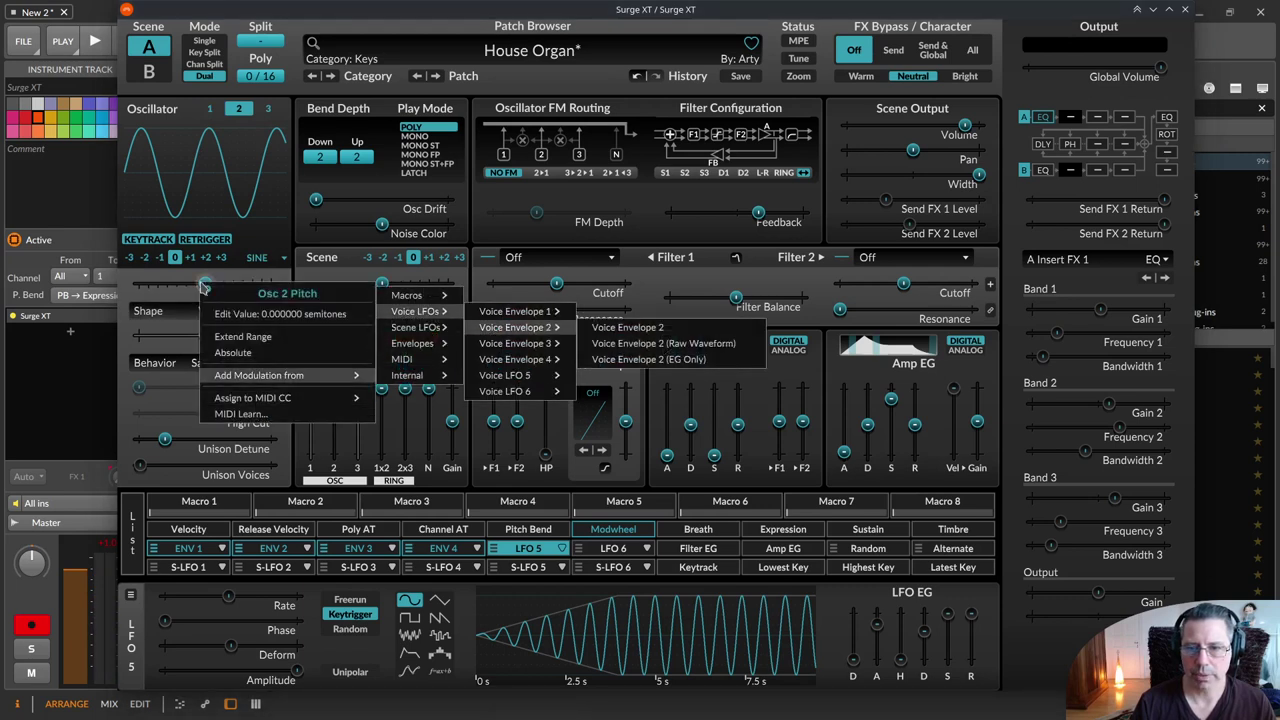
mouse_move(505, 375)
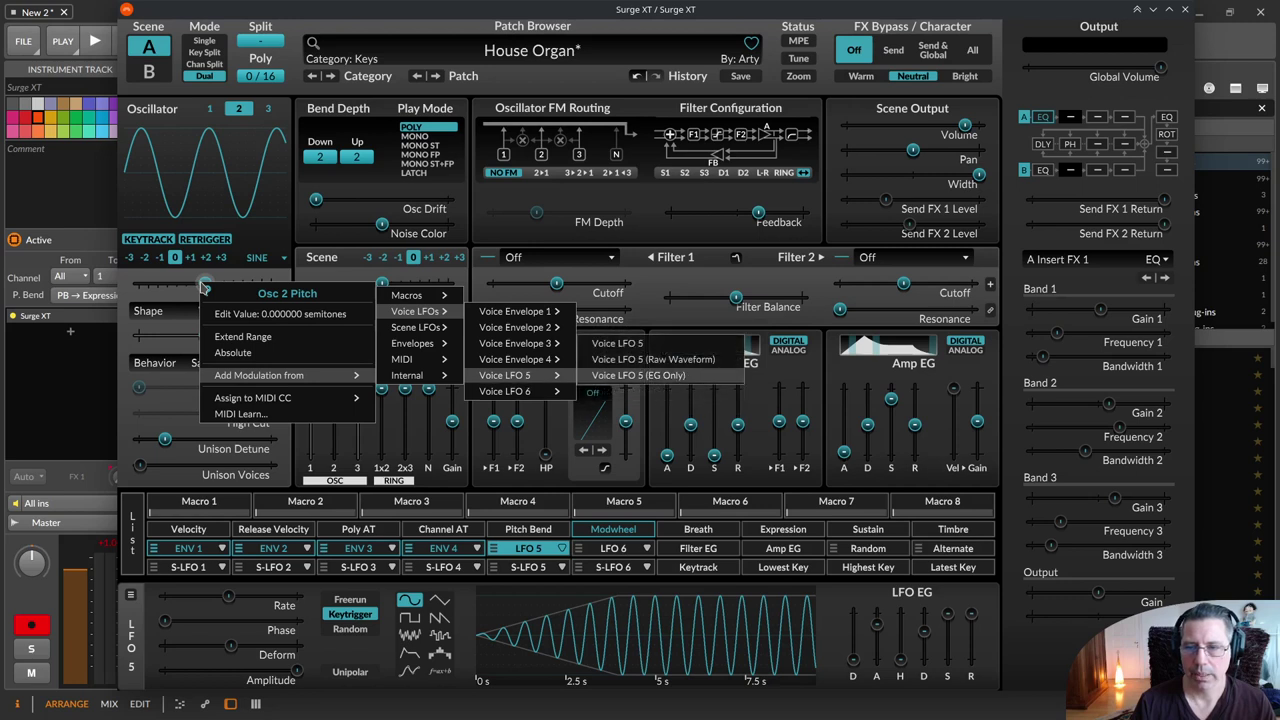
click(638, 375)
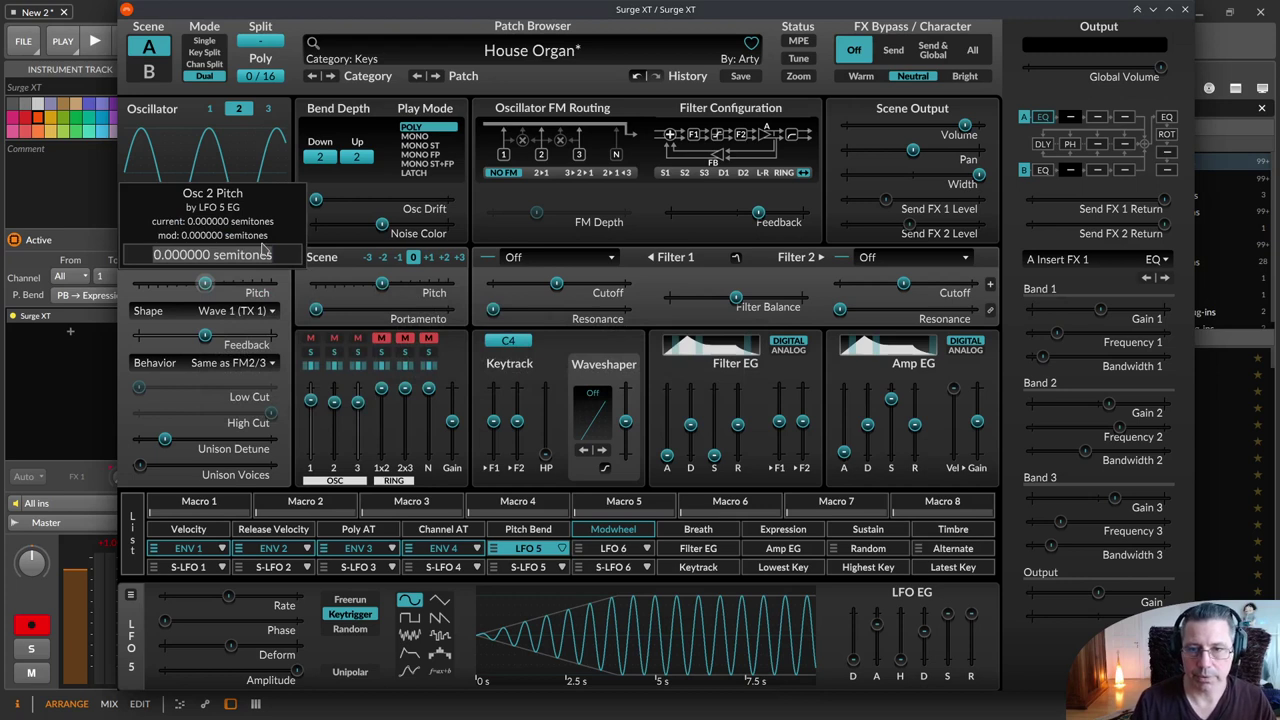
Set the modulation depth to 12 semitones after 24 is rejected.
drag(272, 255, 125, 256)
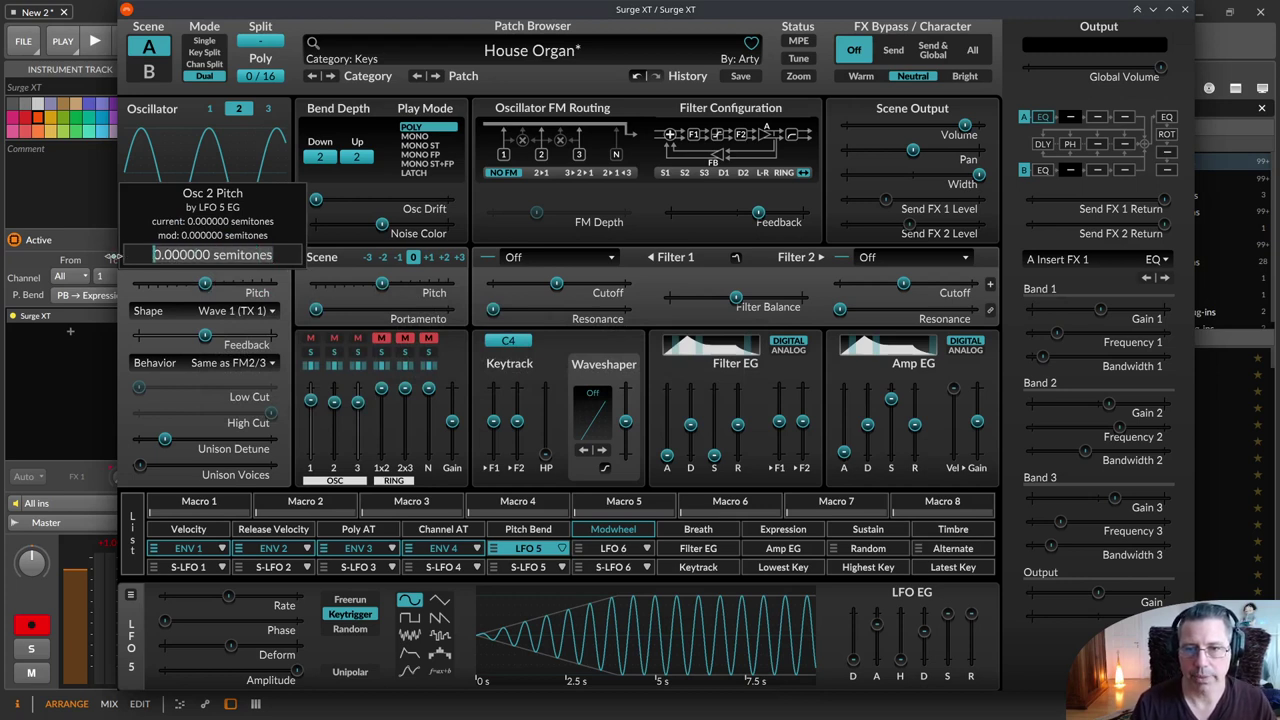
text(24)
key(Return)
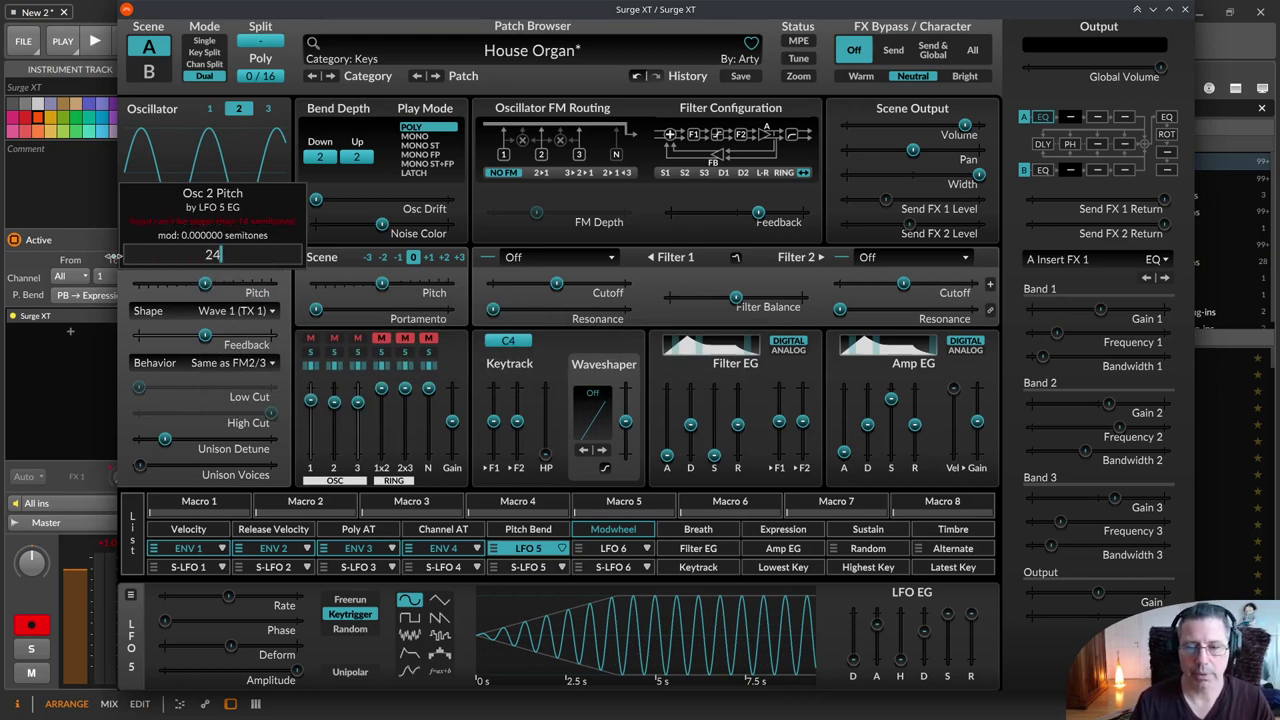
key(BackSpace)
key(BackSpace)
text(12)
key(Return)
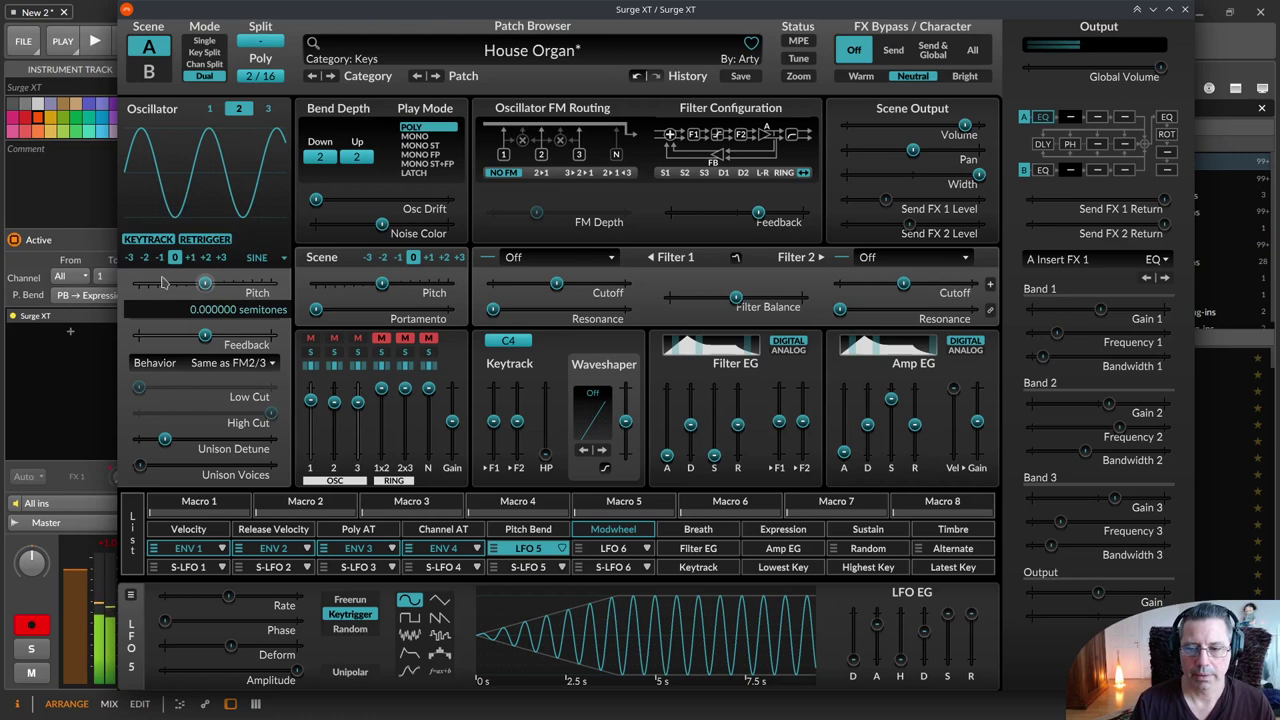
mouse_move(858, 632)
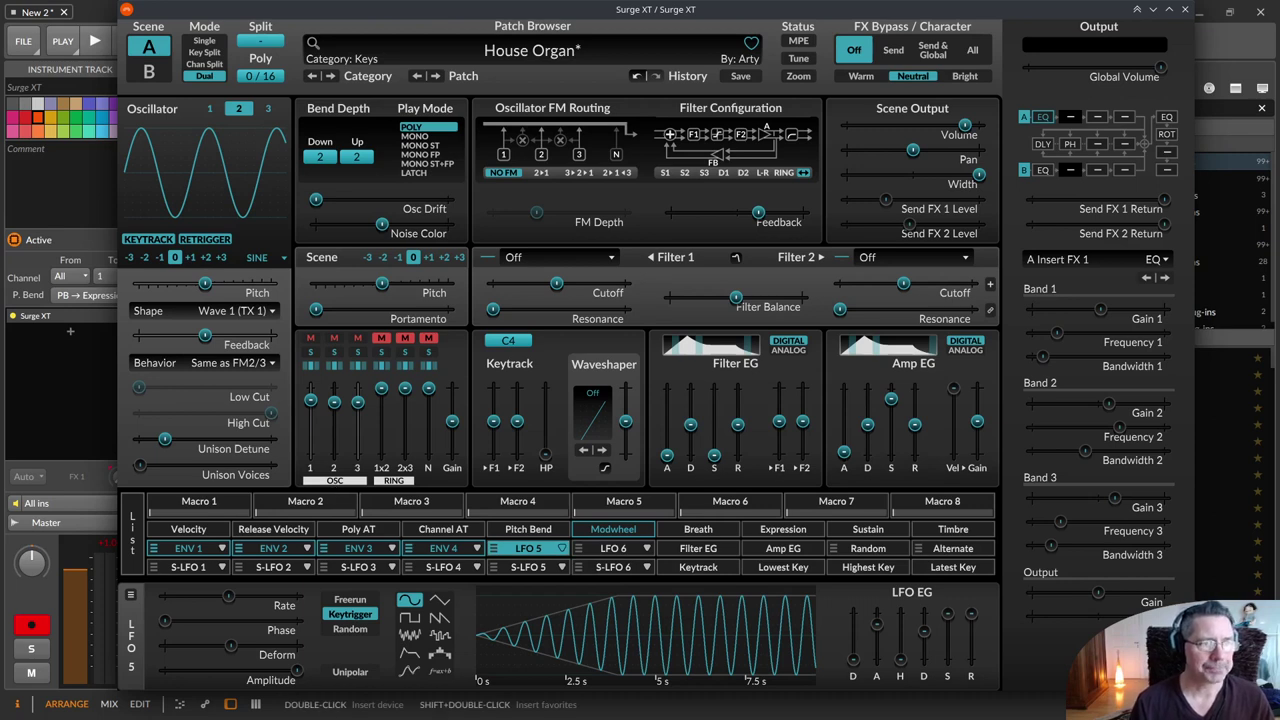
Switch LFO 5 to Step Sequencer and set step 2 and step 4 below centre.
right_click(446, 660)
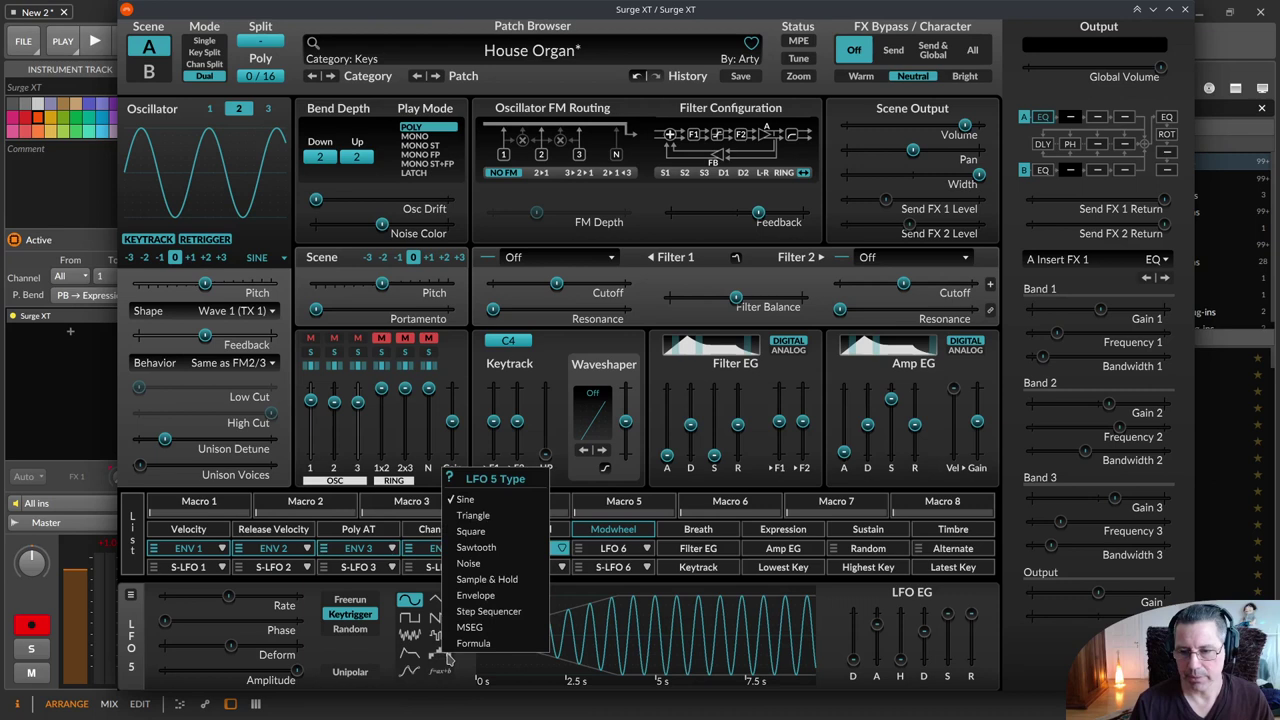
click(488, 611)
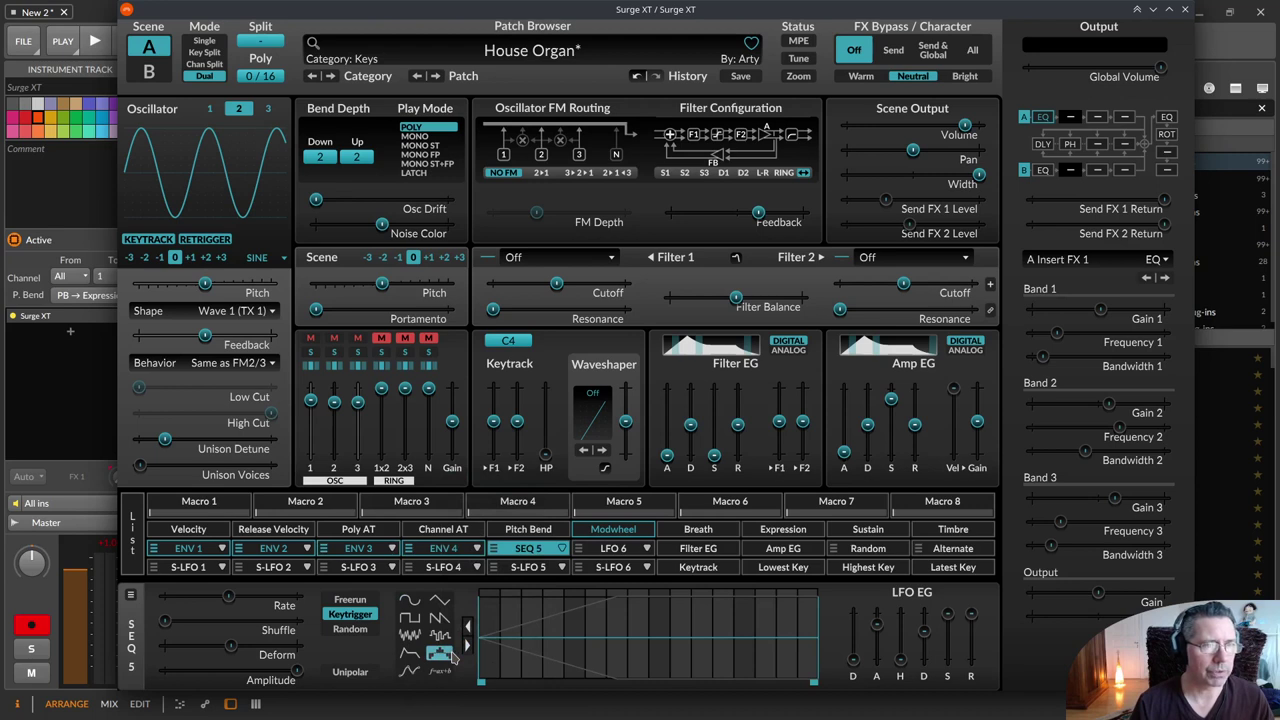
click(510, 642)
click(553, 650)
Raise steps 6, 8, 12 and 13 above centre and drop steps 9, 10 and 15 below.
click(595, 618)
click(637, 614)
click(660, 656)
click(681, 675)
click(722, 632)
click(743, 632)
click(760, 656)
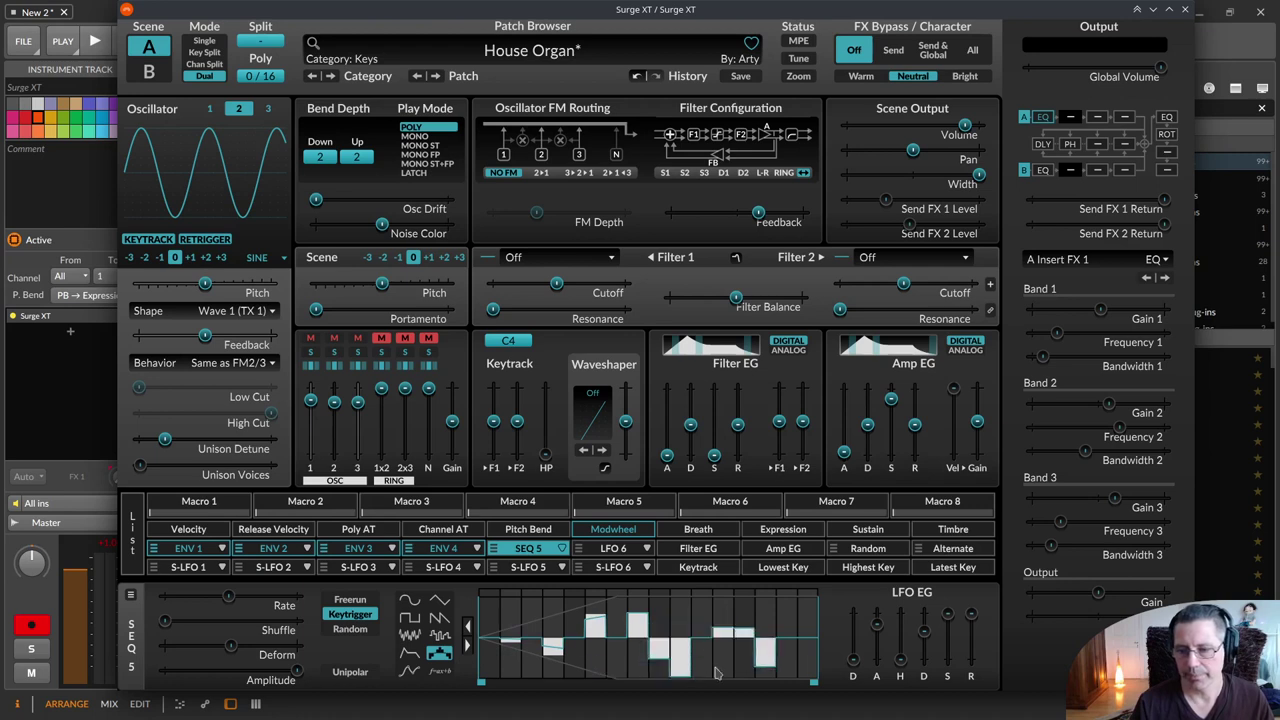
right_click(443, 656)
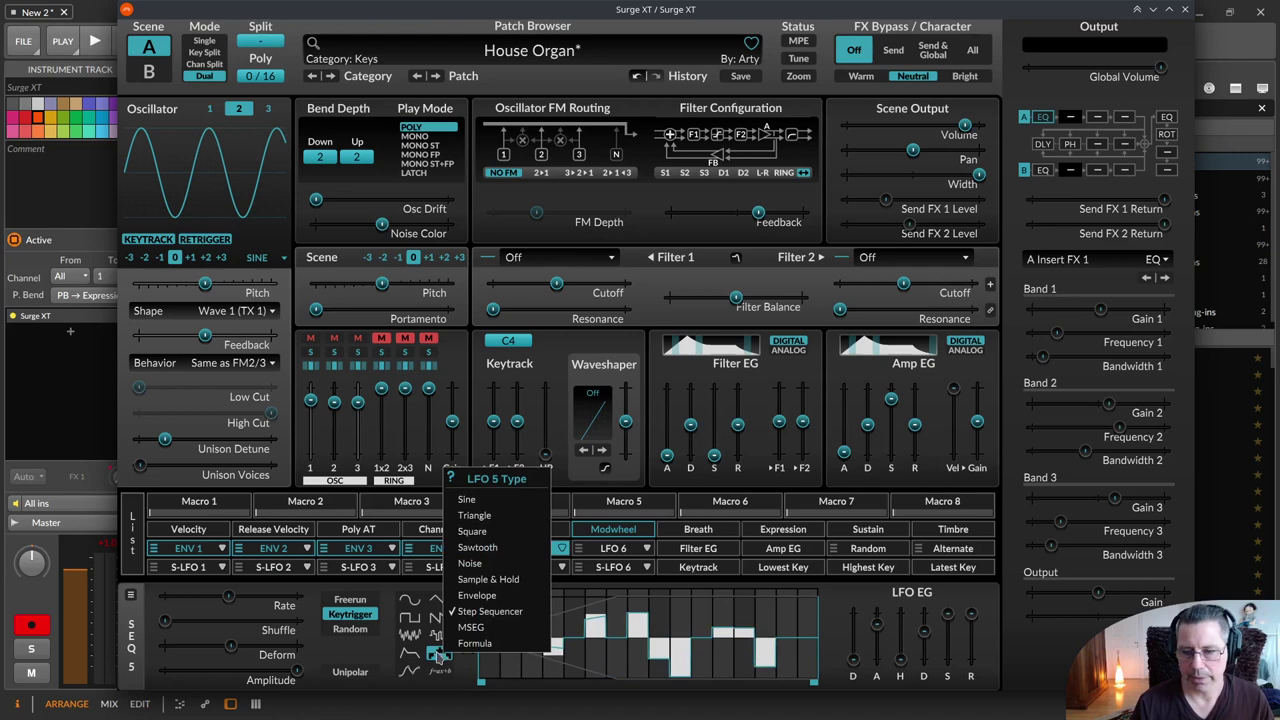
click(443, 656)
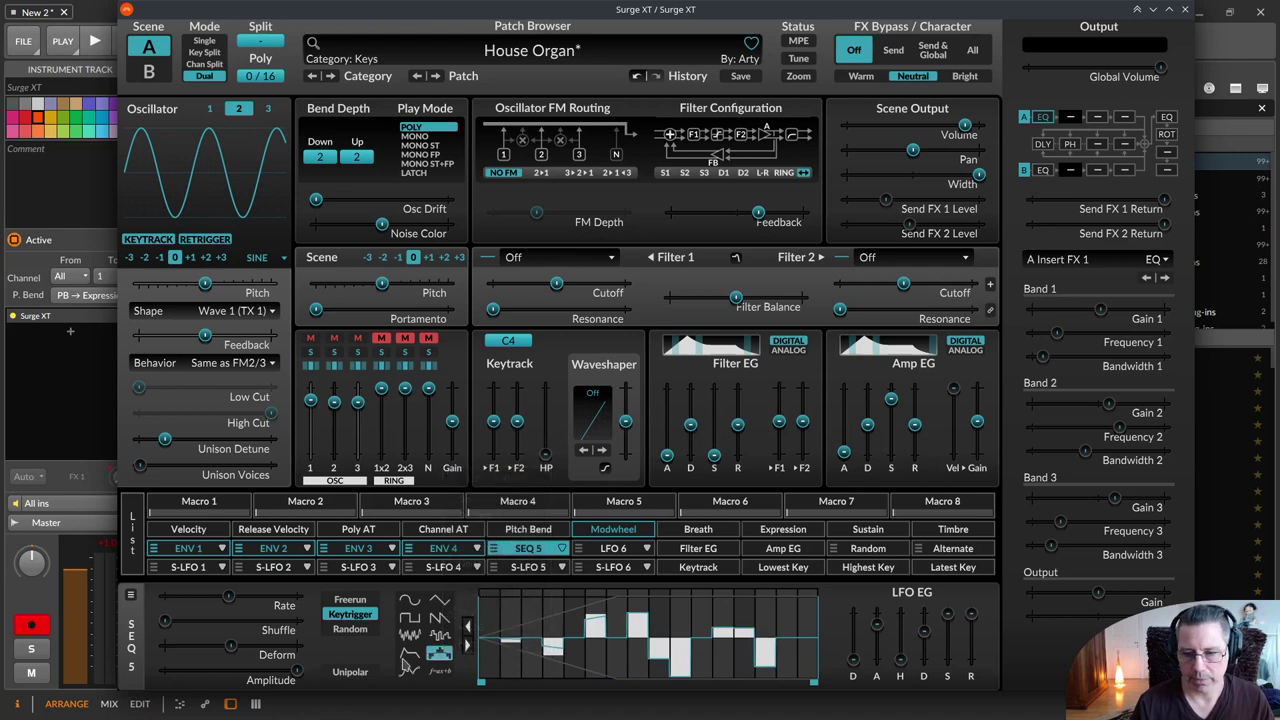
Switch the step sequencer's Deform to the other type and raise it near 100%.
right_click(229, 648)
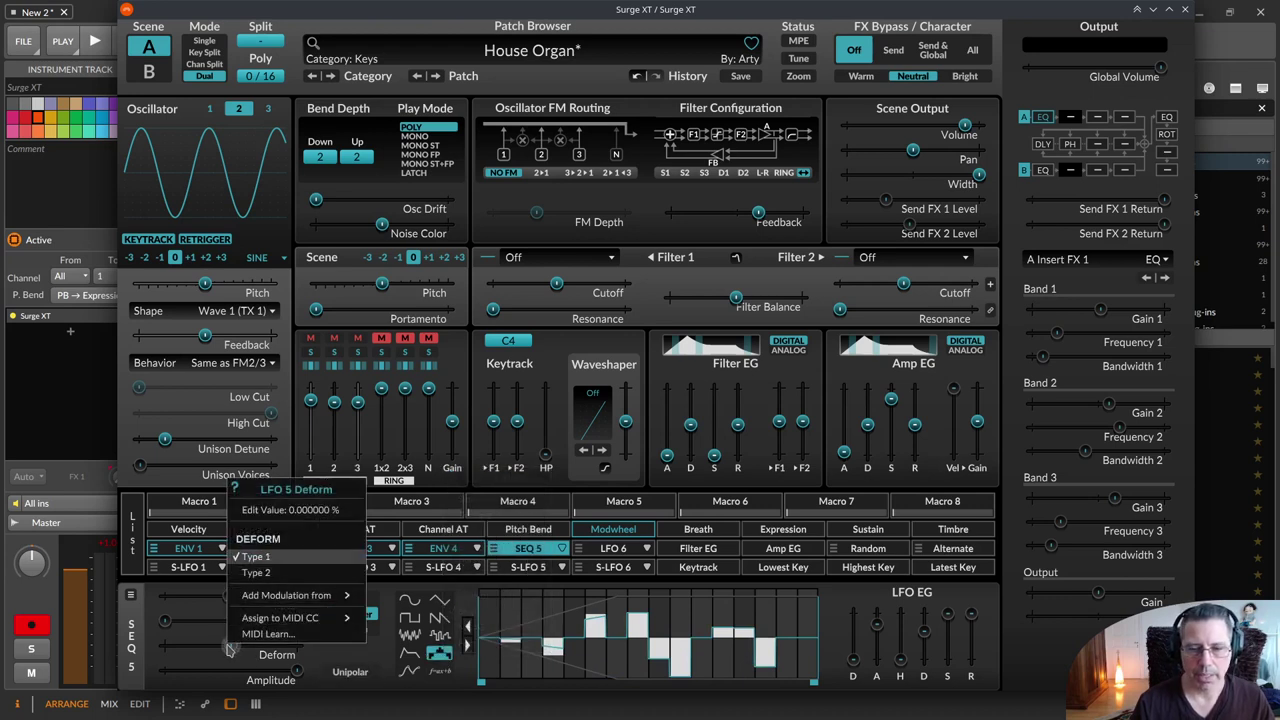
click(229, 648)
drag(229, 648, 296, 645)
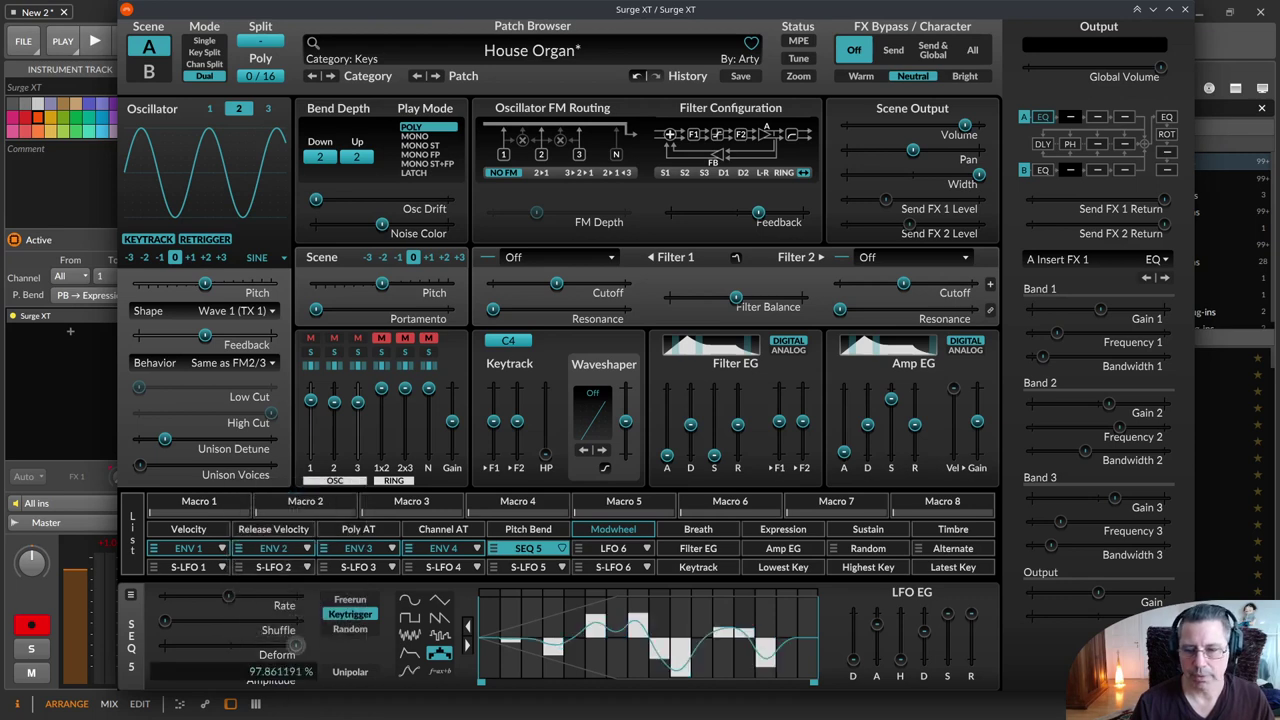
Return Deform to Type 1 and set it fully negative to -100%.
right_click(302, 648)
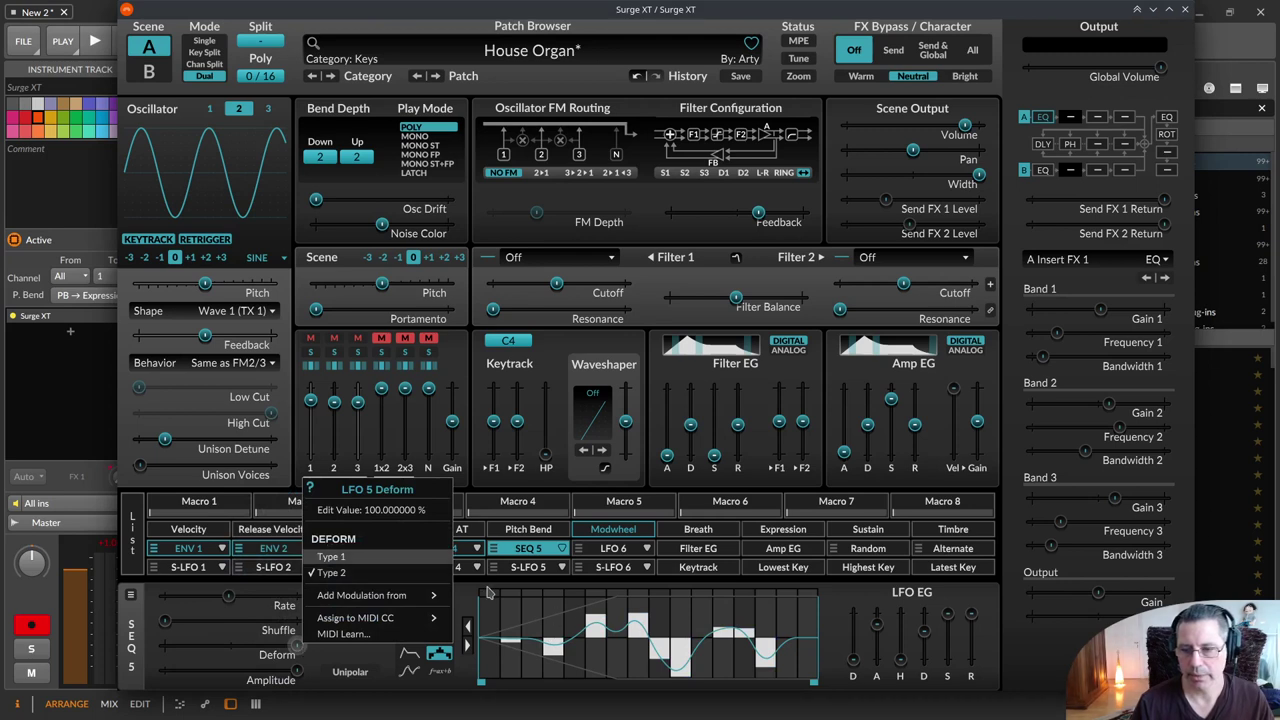
click(364, 558)
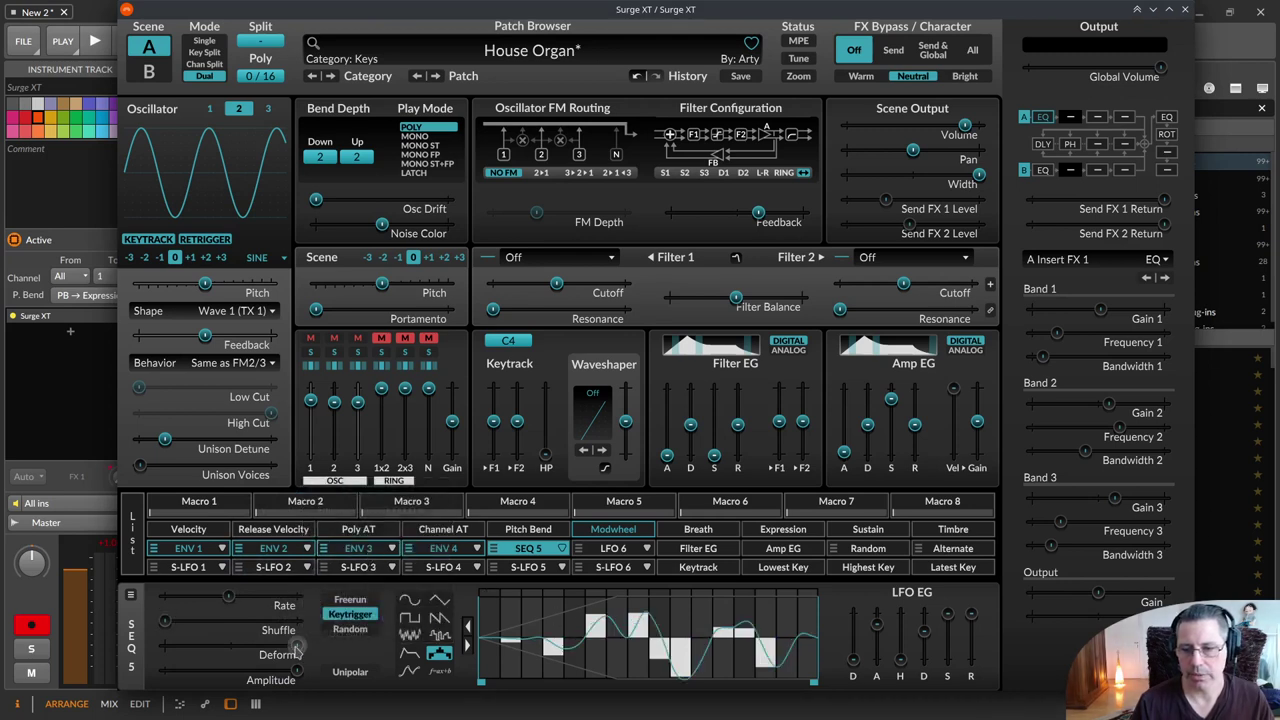
drag(297, 647, 241, 645)
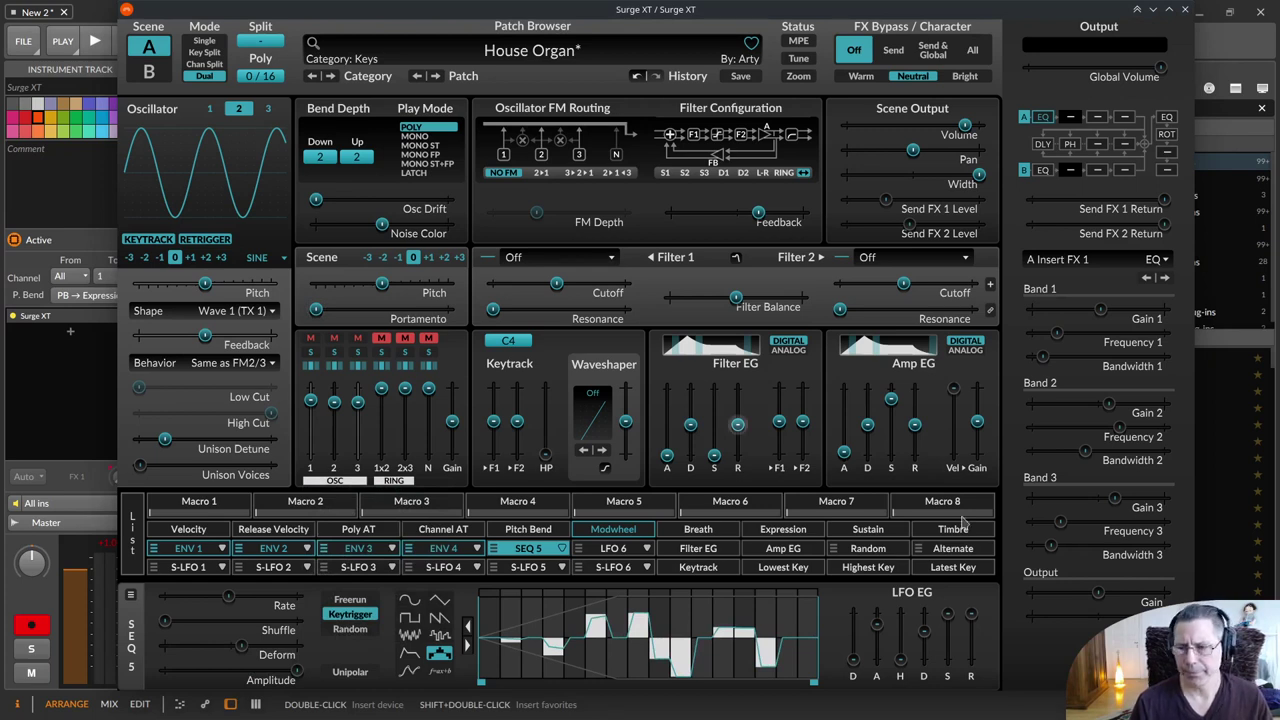
click(597, 529)
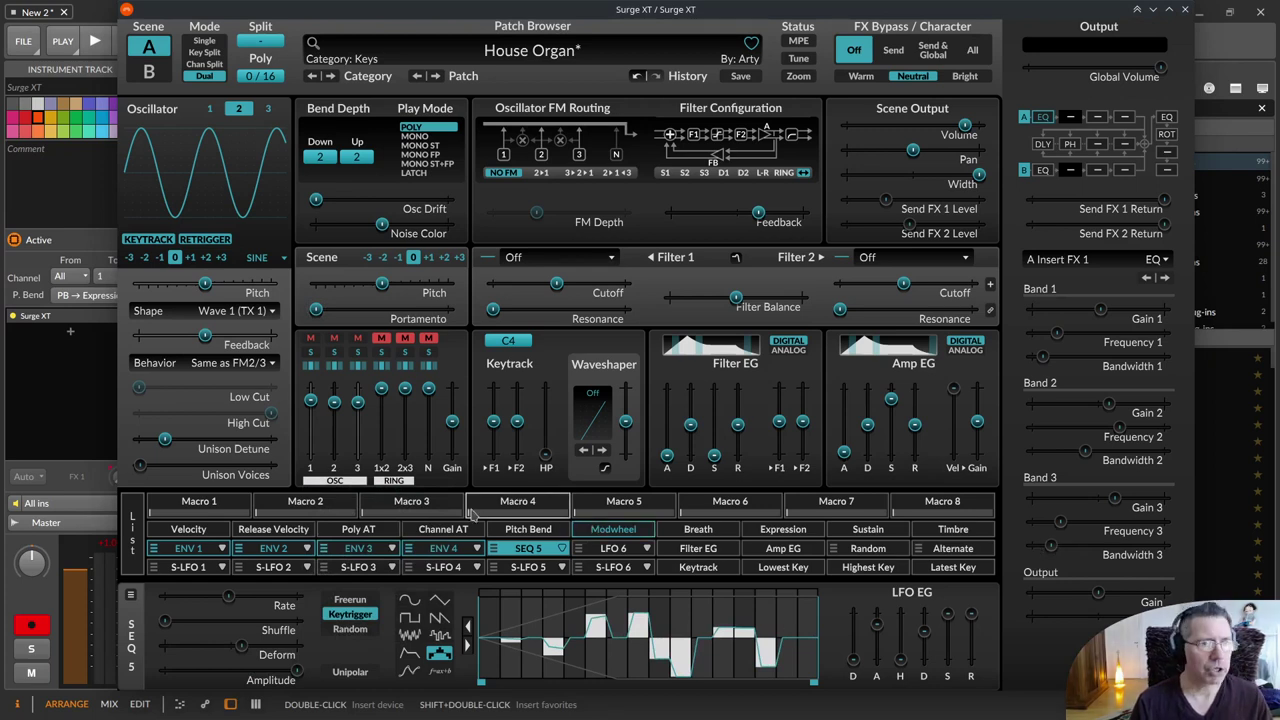
click(487, 57)
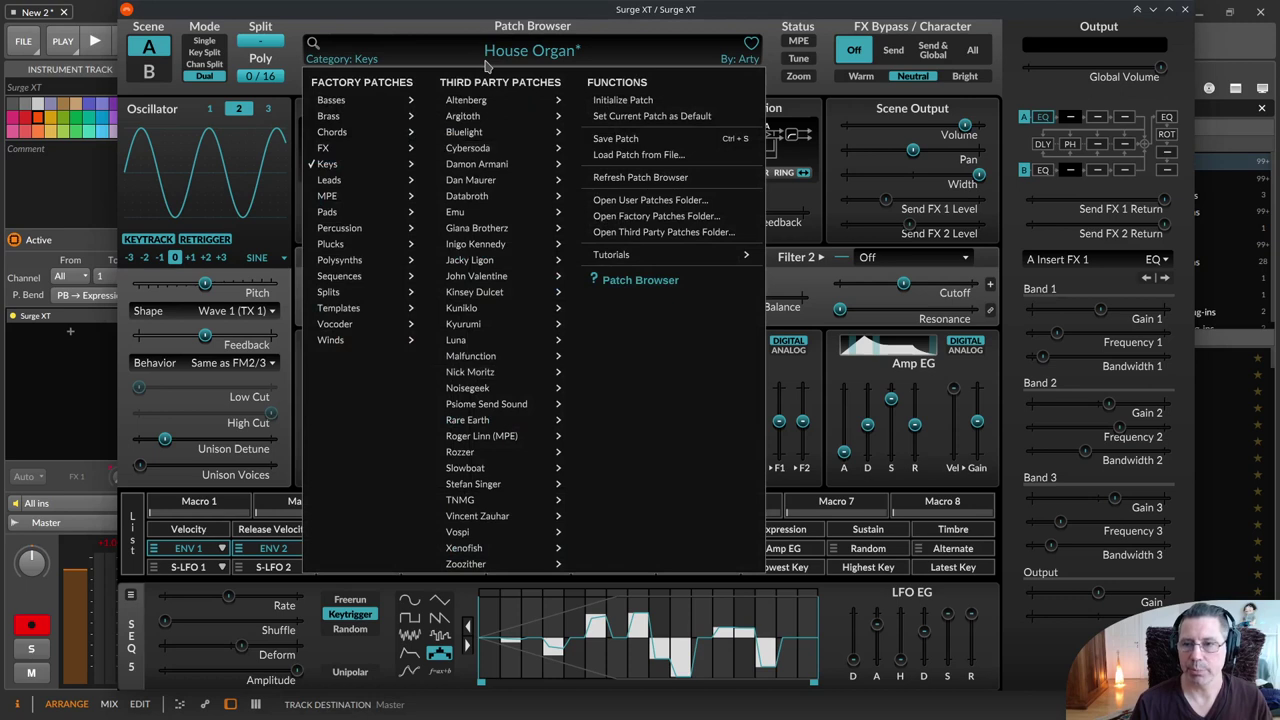
click(646, 50)
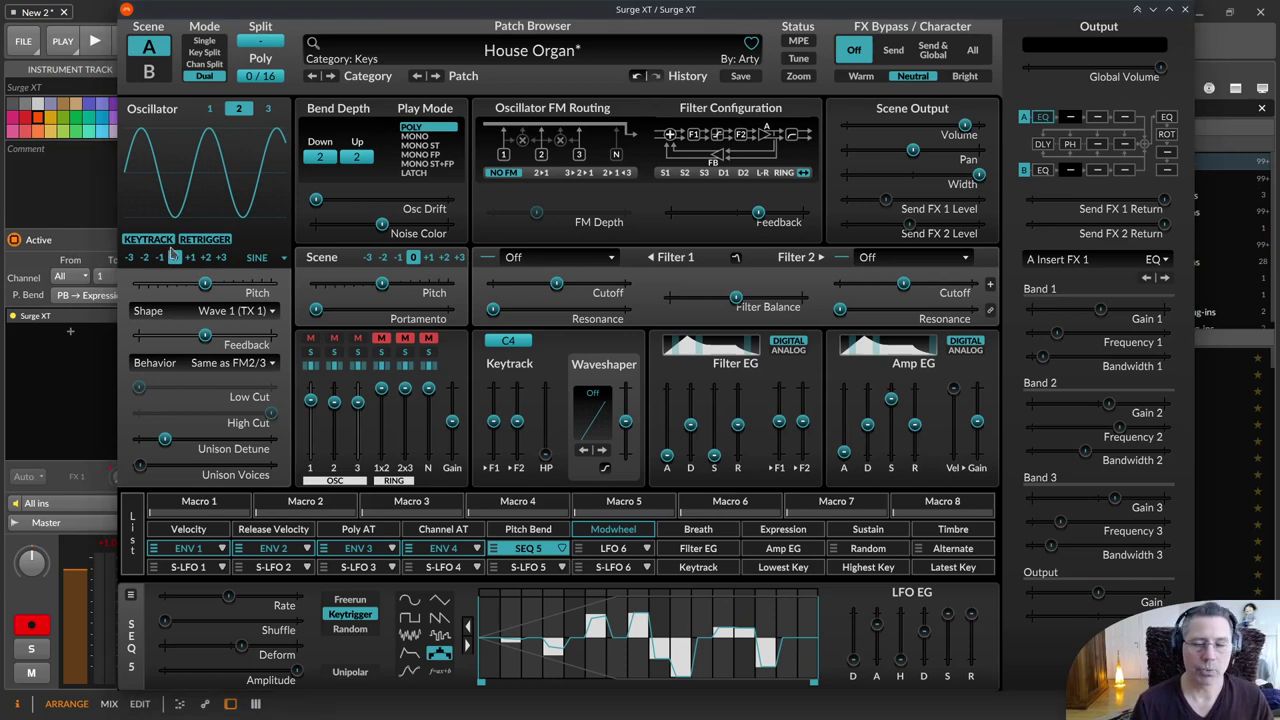
click(468, 63)
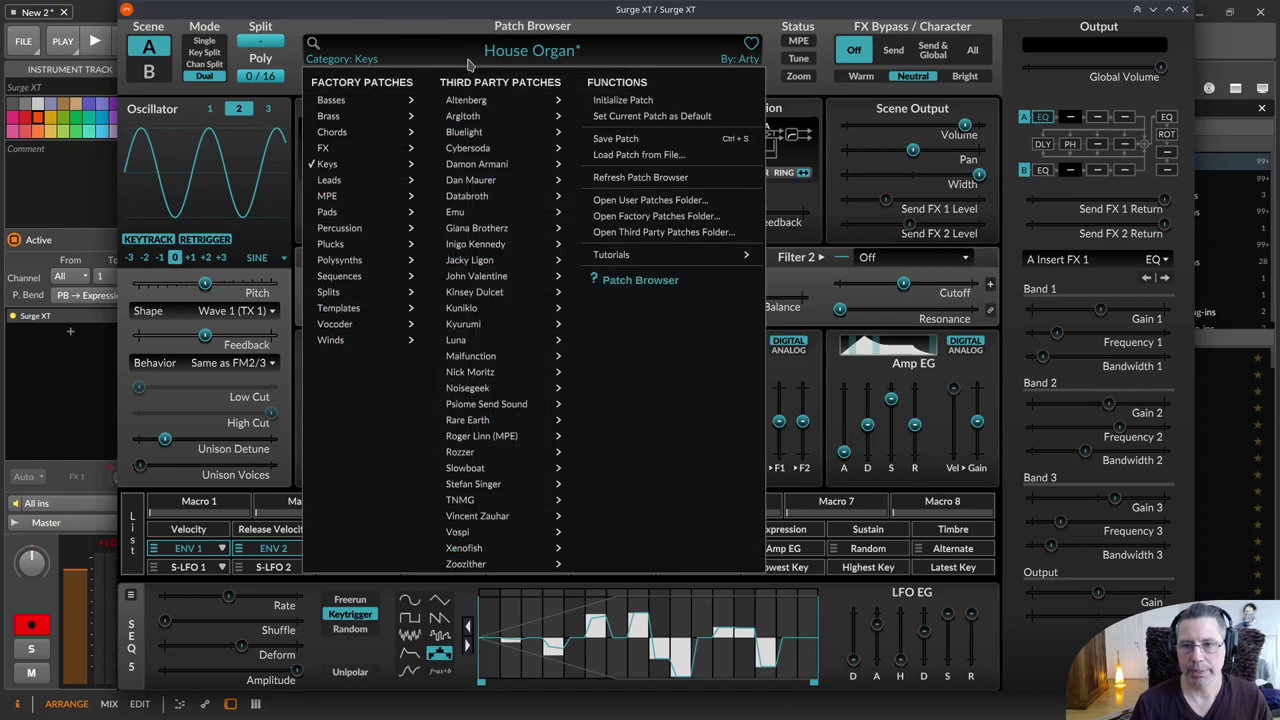
mouse_move(480, 452)
mouse_move(480, 116)
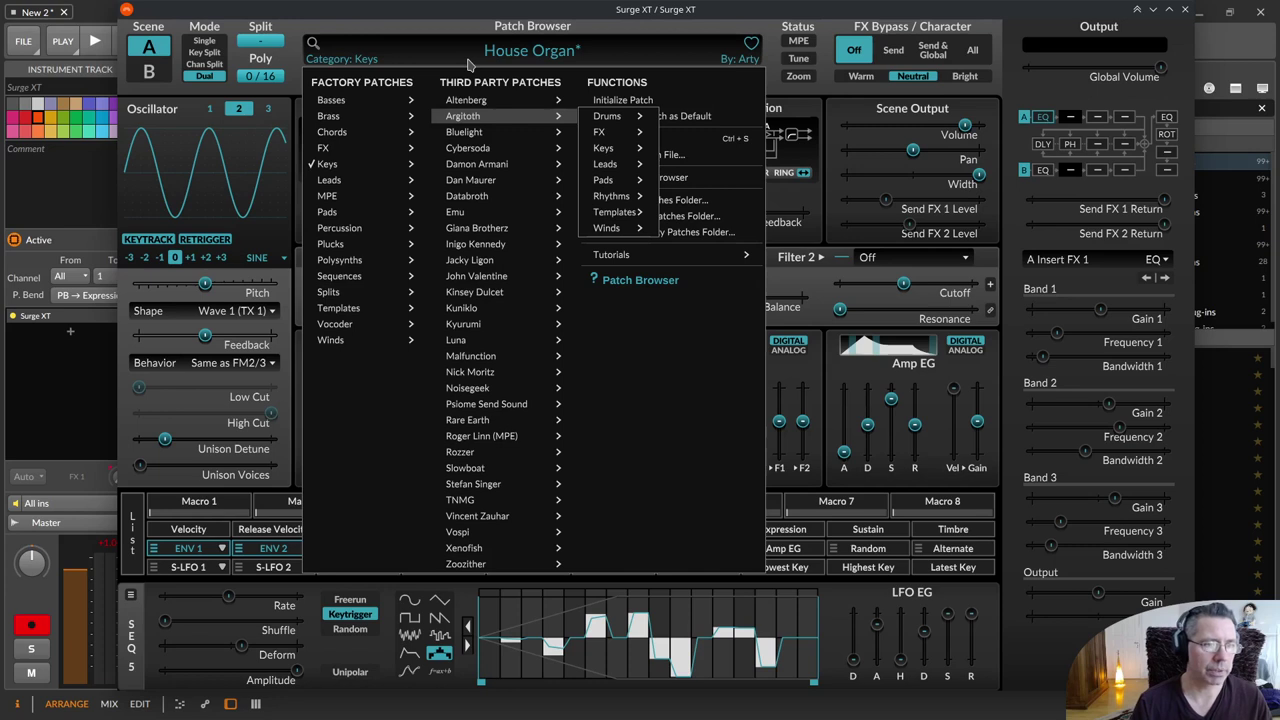
key(Down)
key(Down)
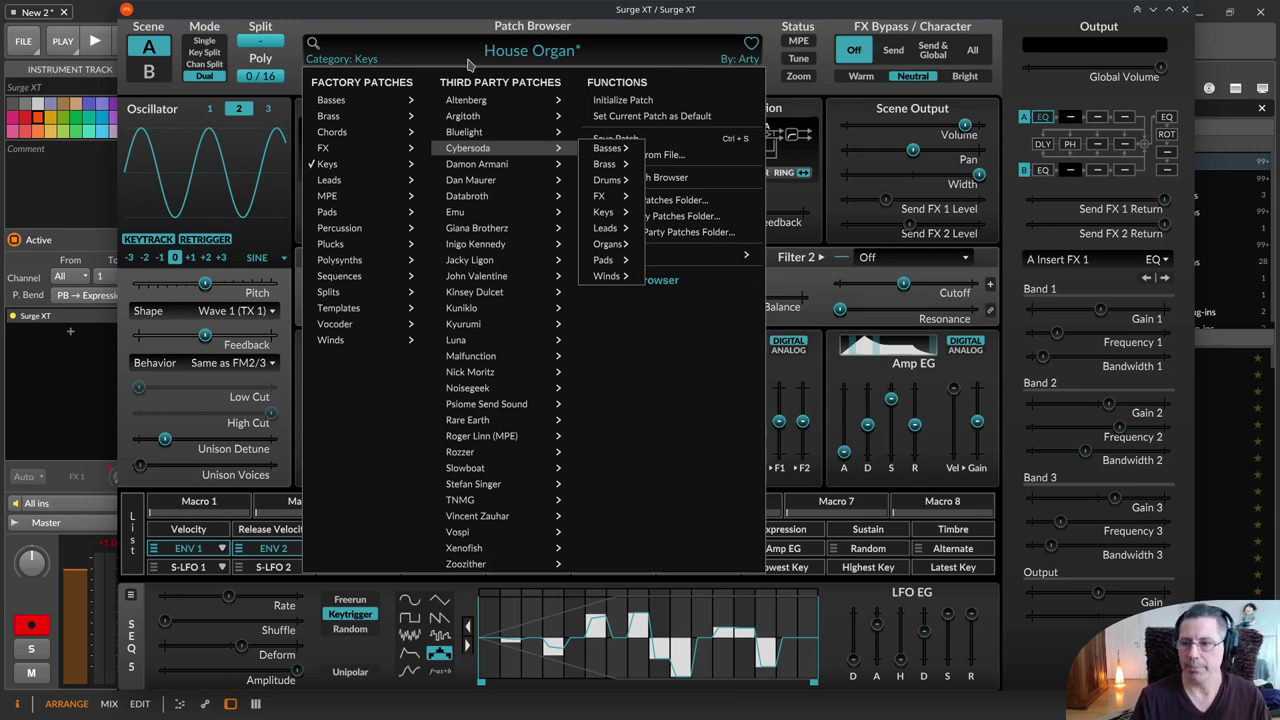
click(397, 27)
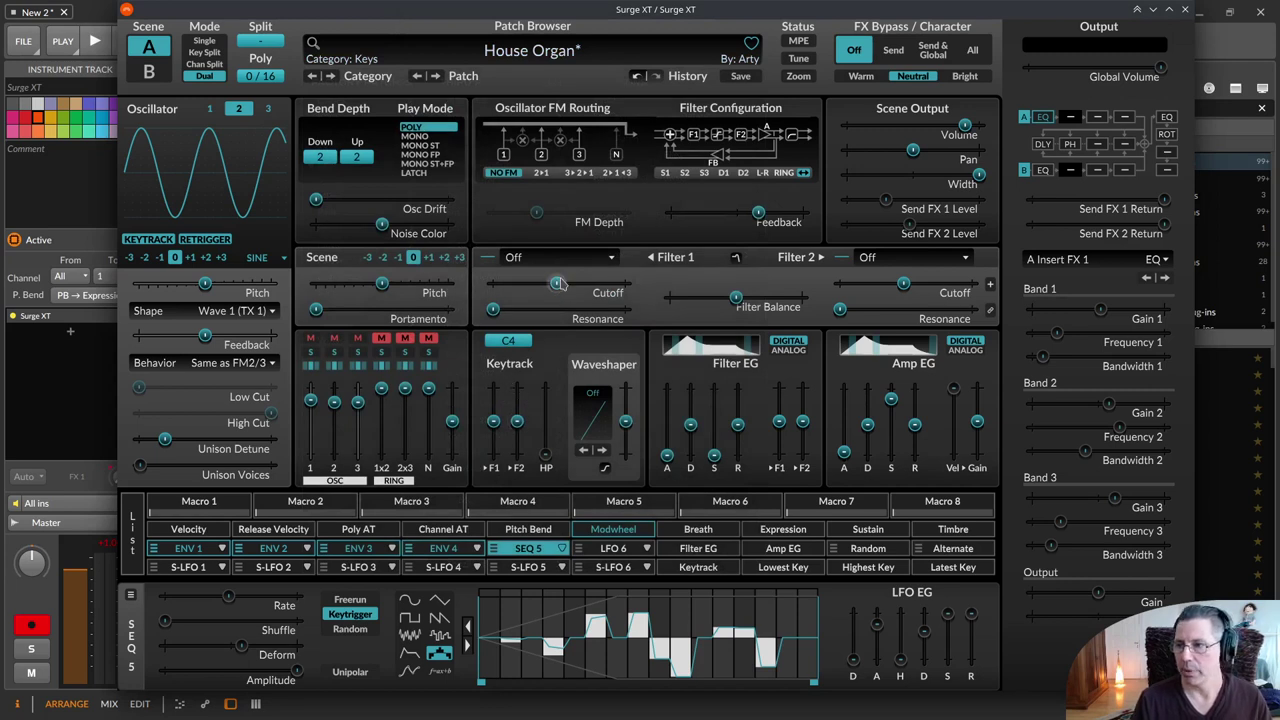
Drag the Surge XT window by its title bar slightly down and to the right.
mouse_move(558, 284)
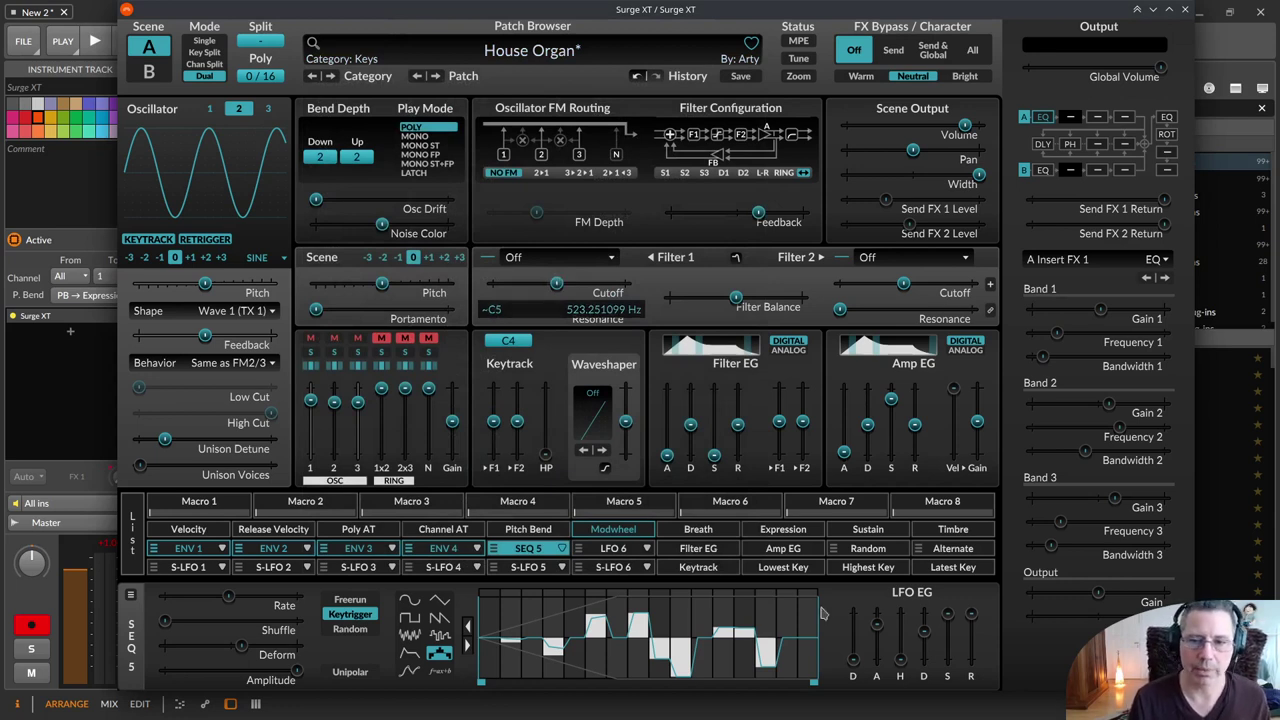
mouse_move(718, 444)
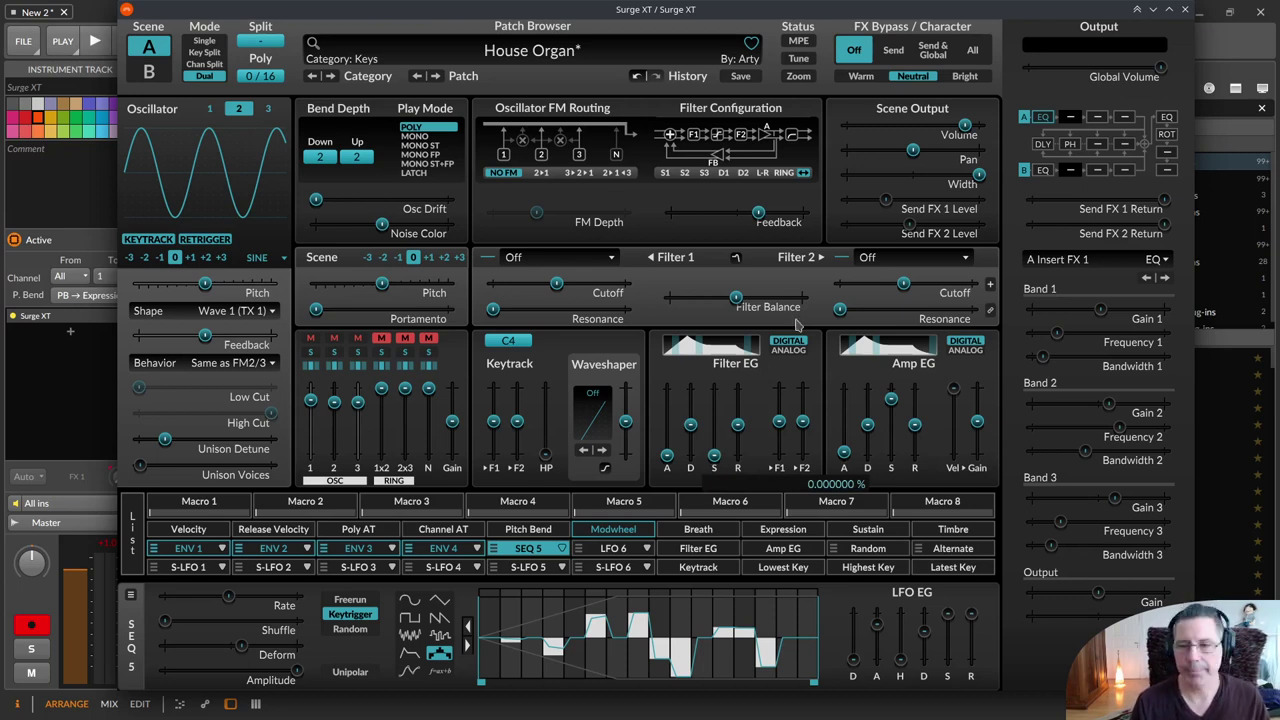
mouse_move(683, 12)
mouse_down()
mouse_move(695, 22)
mouse_move(670, 12)
mouse_up()
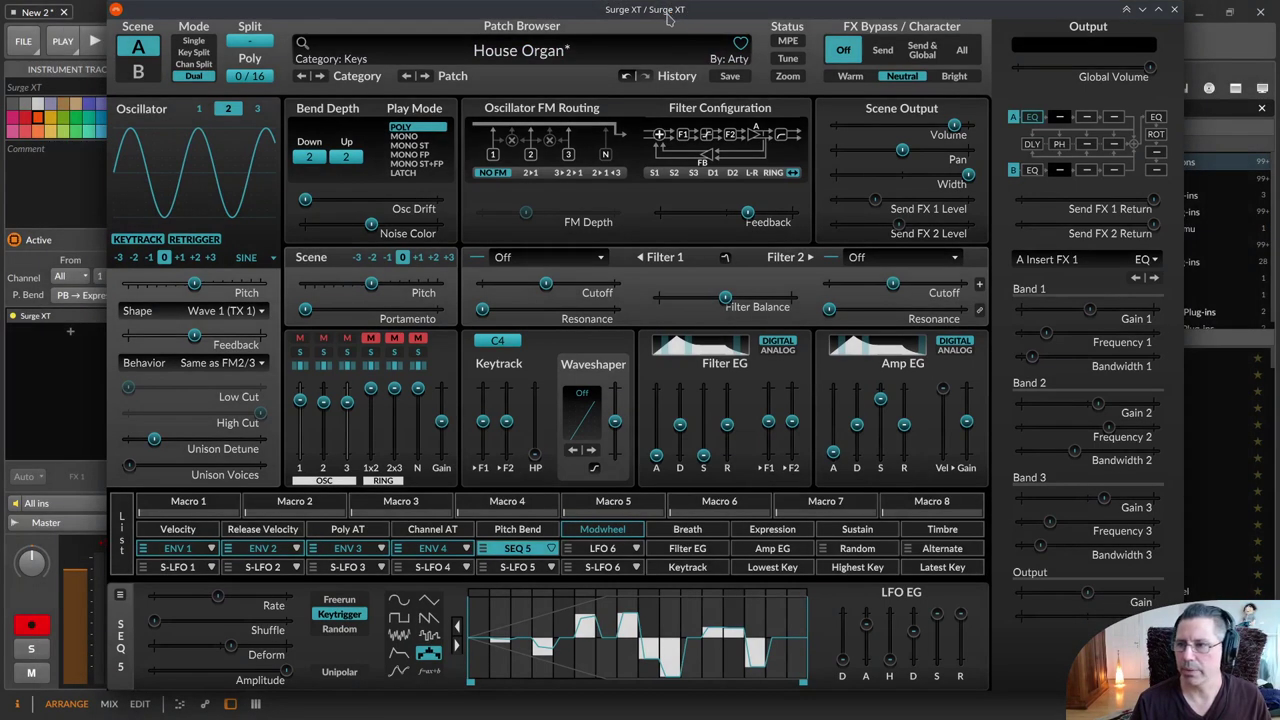